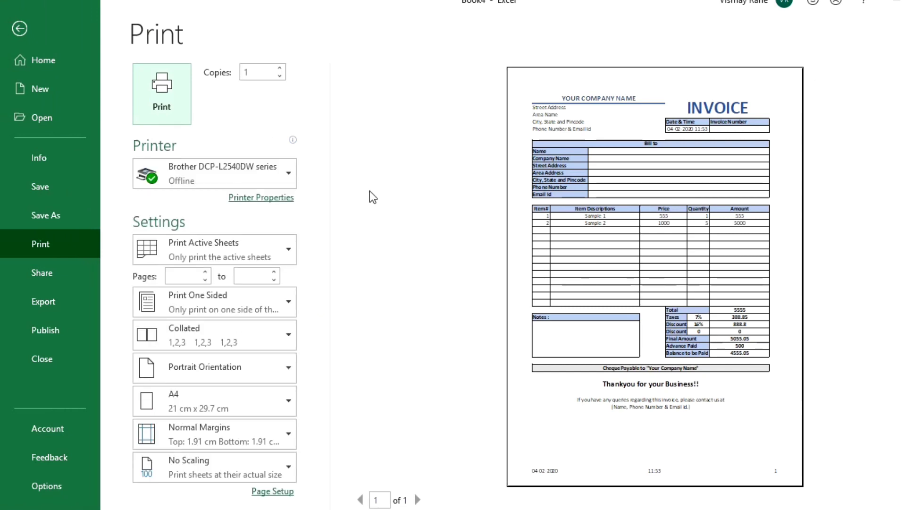
Leave the finished invoice's print preview and return to the blank Sheet1 of Book4.
key("Escape")
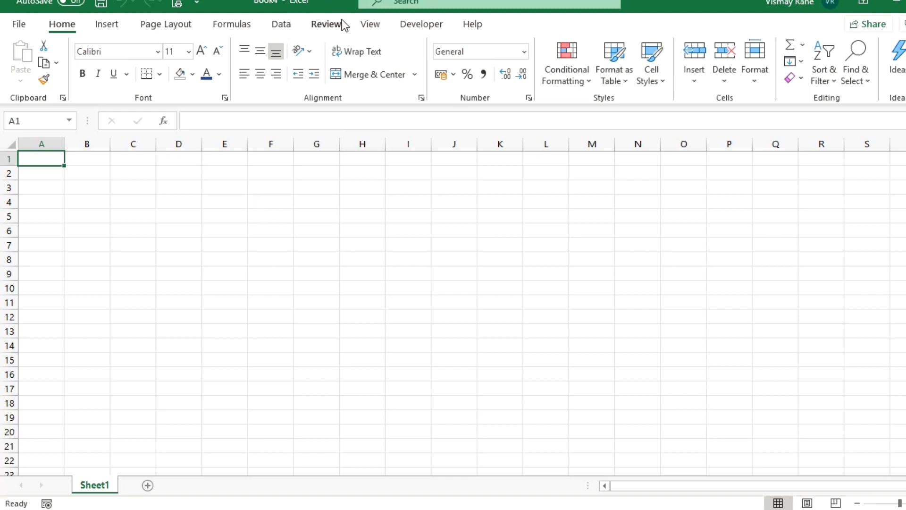
Switch to Page Layout view and enter YOUR COMPANY NAME in A1.
left_click(363, 24)
left_click(106, 83)
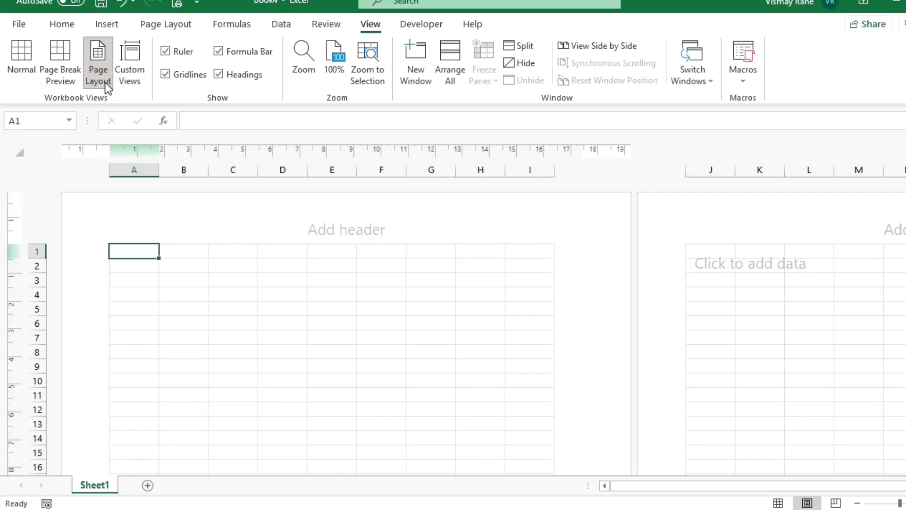
type("YOUR COMPNAY")
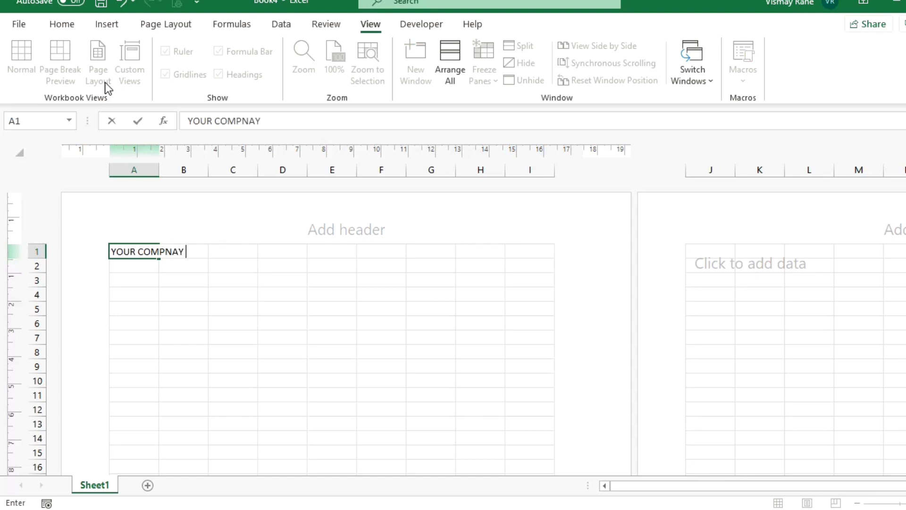
key("BackSpace")
key("BackSpace")
key("BackSpace")
type("ANY NAME")
key("Return")
Enter INVOICE in F1 and select F1:I3.
key("Up")
key("Right")
key("Right")
key("Right")
key("Right")
key("Right")
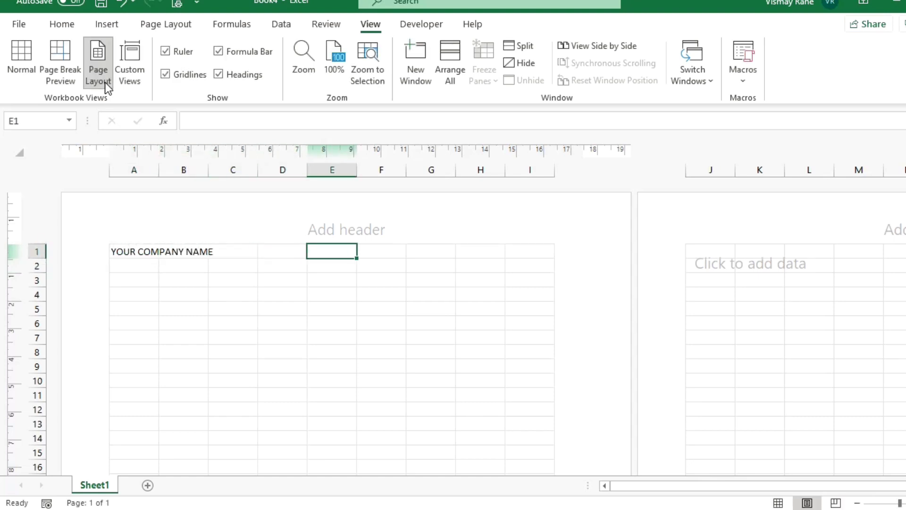
type("INVO")
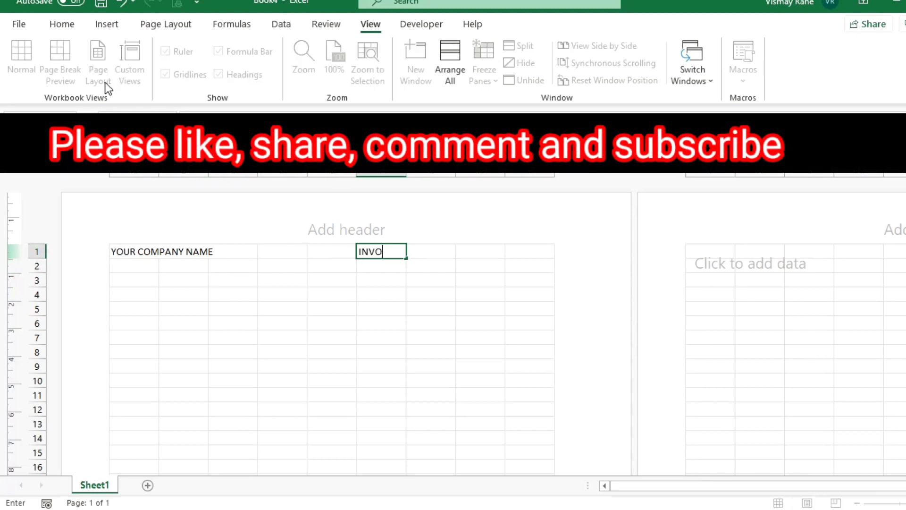
type("ICE")
key("ctrl+Return")
key("shift+Right")
key("shift+Right")
key("shift+Right")
key("shift+Down")
key("shift+Down")
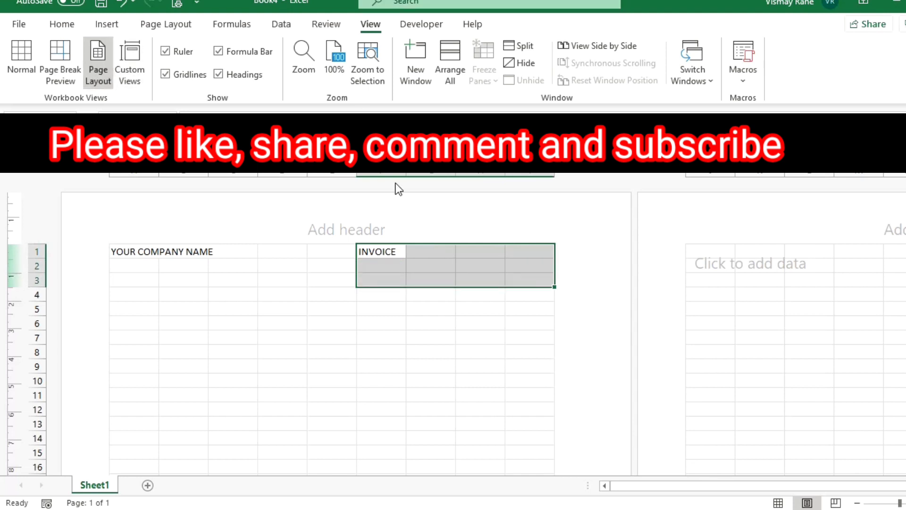
Merge F1:I3 and make INVOICE 36 pt, bold and blue.
left_click(61, 24)
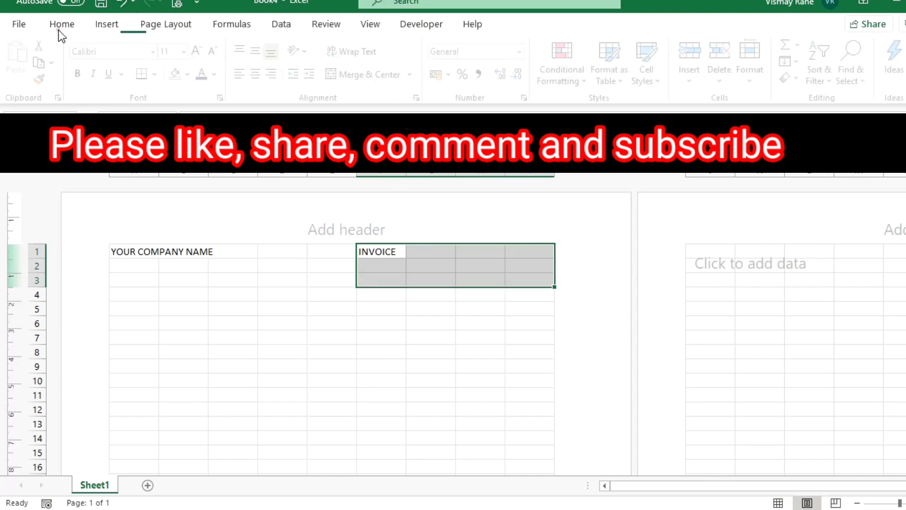
left_click(371, 75)
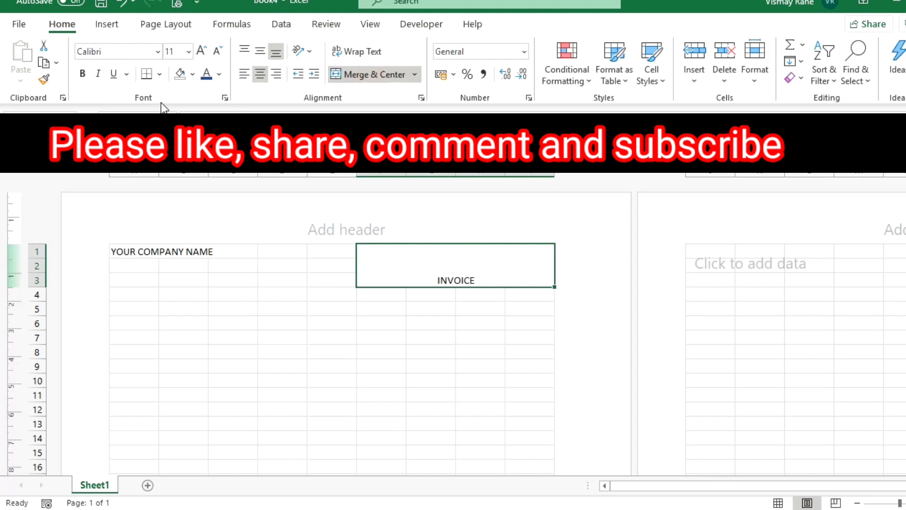
left_click(204, 53)
left_click(205, 55)
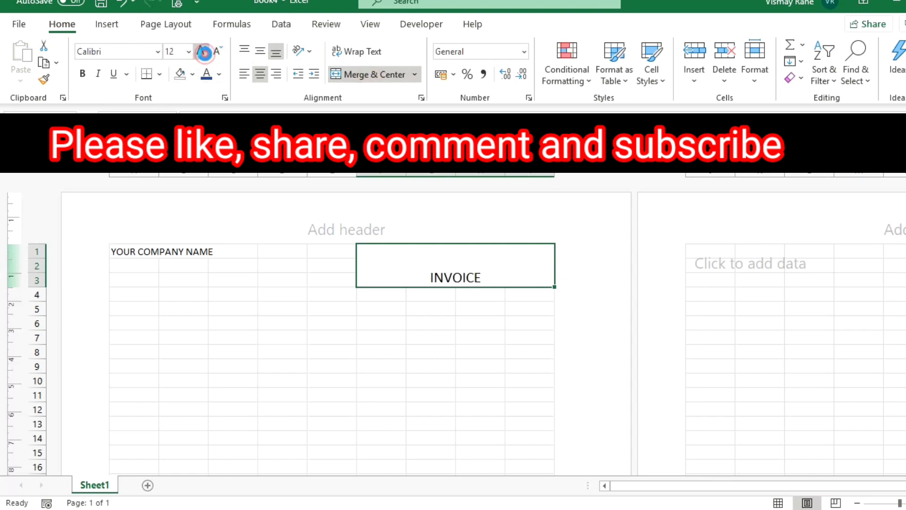
left_click(205, 54)
left_click(205, 54)
left_click(205, 54)
left_click(205, 54)
left_click(205, 54)
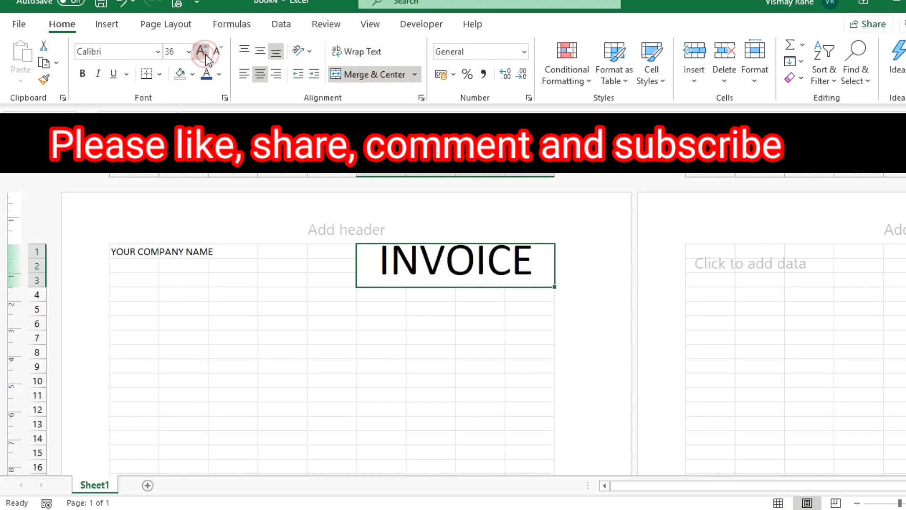
left_click(220, 50)
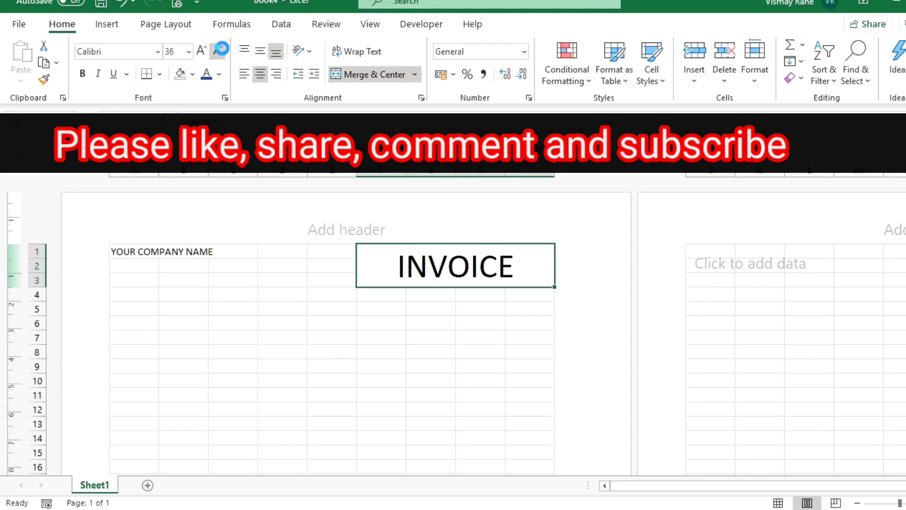
key("ctrl+b")
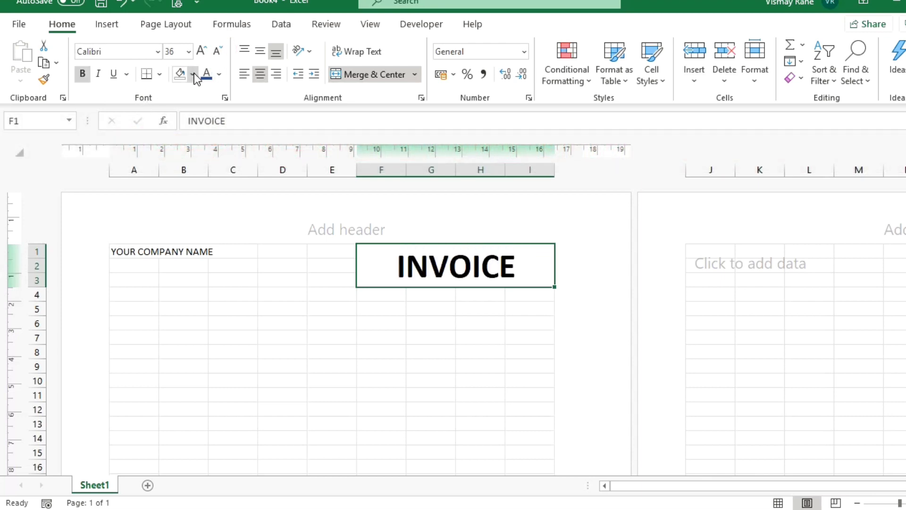
left_click(219, 75)
left_click(259, 177)
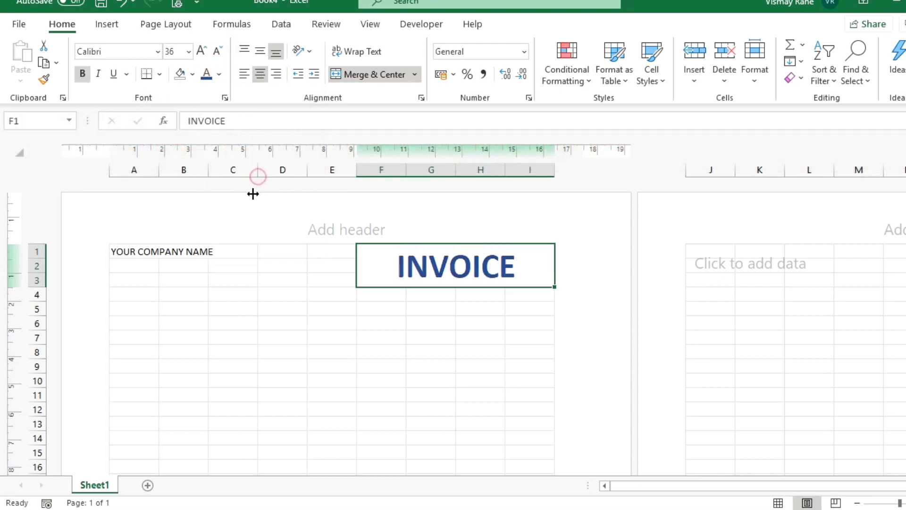
Merge and centre YOUR COMPANY NAME across A1:E1 and make it bold 18 pt.
left_click(149, 255)
left_click_drag(149, 255, 317, 246)
left_click(371, 78)
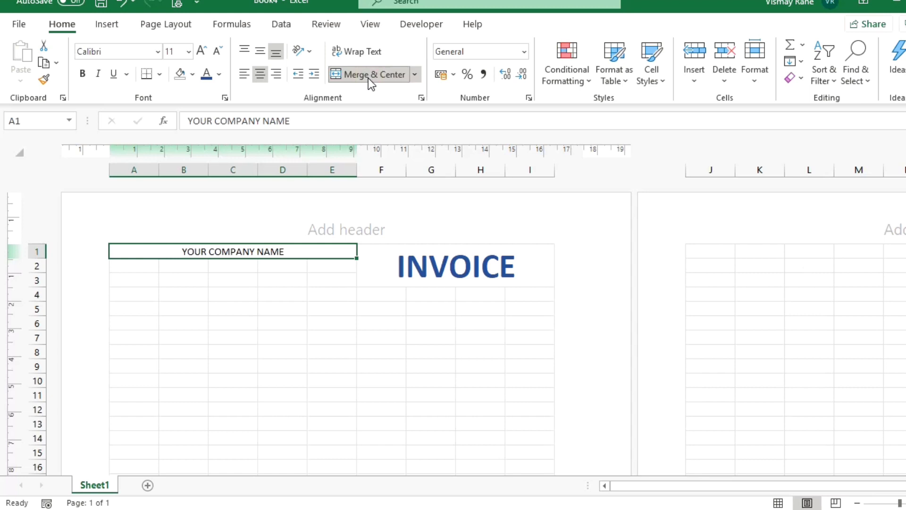
key("ctrl+b")
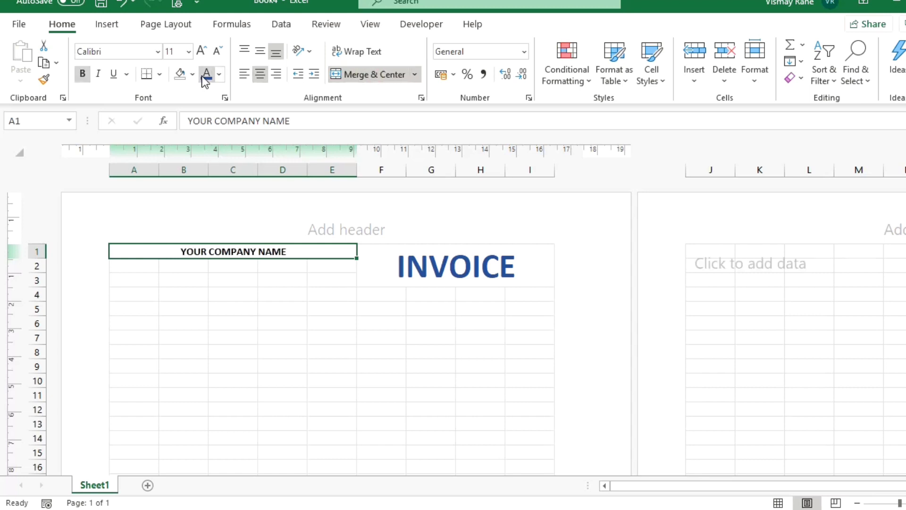
left_click(204, 55)
left_click(204, 55)
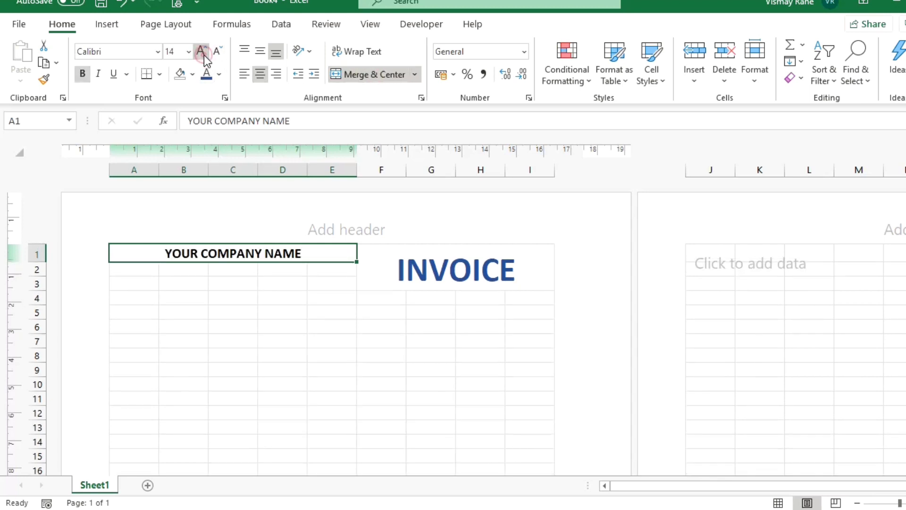
left_click(204, 54)
left_click(204, 54)
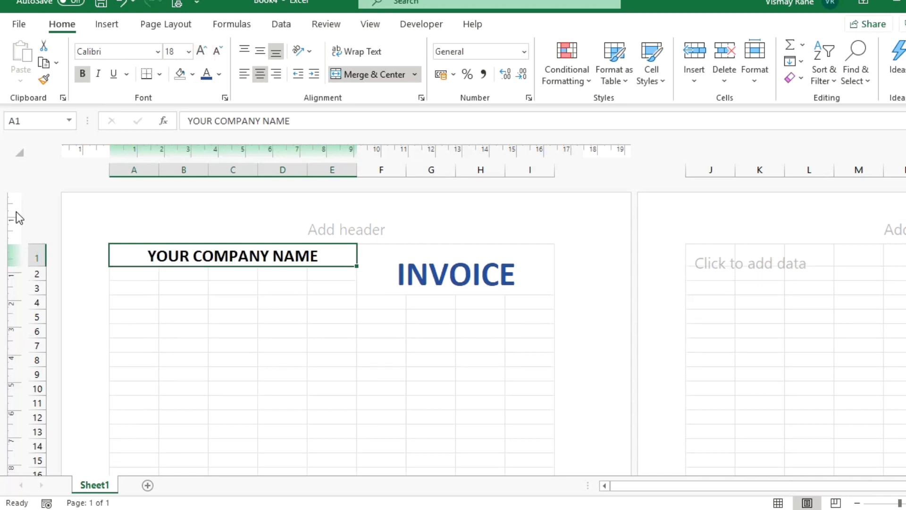
left_click(136, 272)
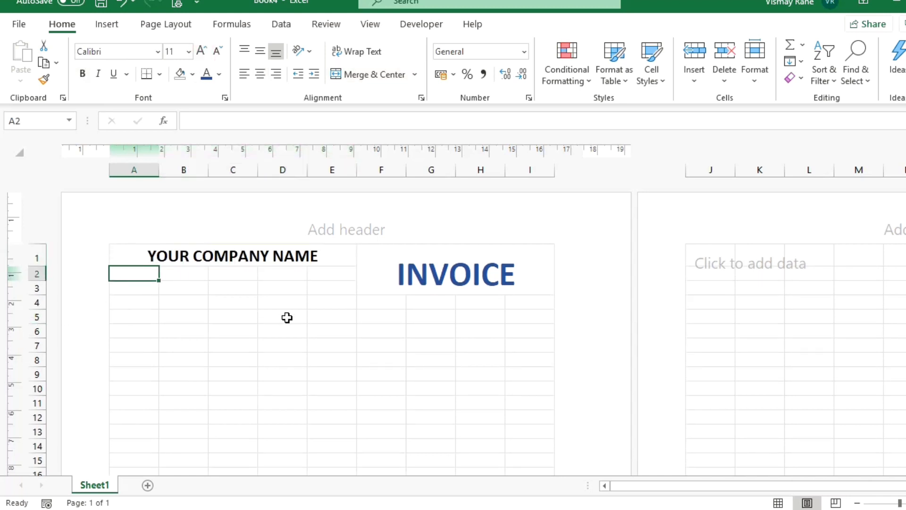
Type Street Address in A2 and Area Name in A3.
type("sTRE")
key("BackSpace")
key("BackSpace")
key("BackSpace")
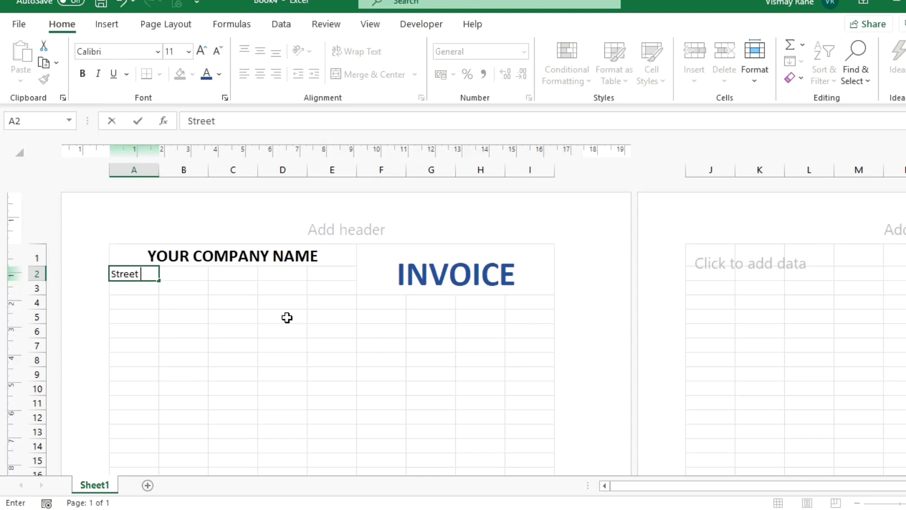
type("Address")
key("Return")
type("Ar")
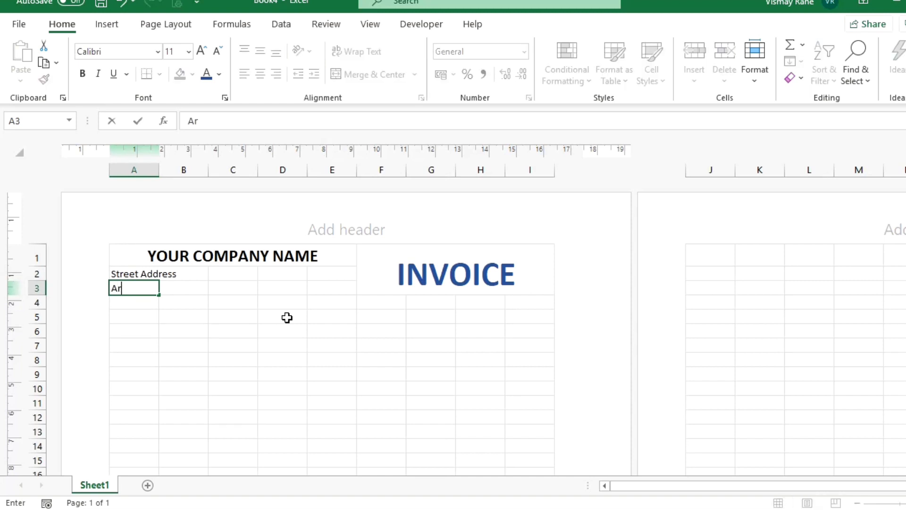
type("ea Name")
key("Return")
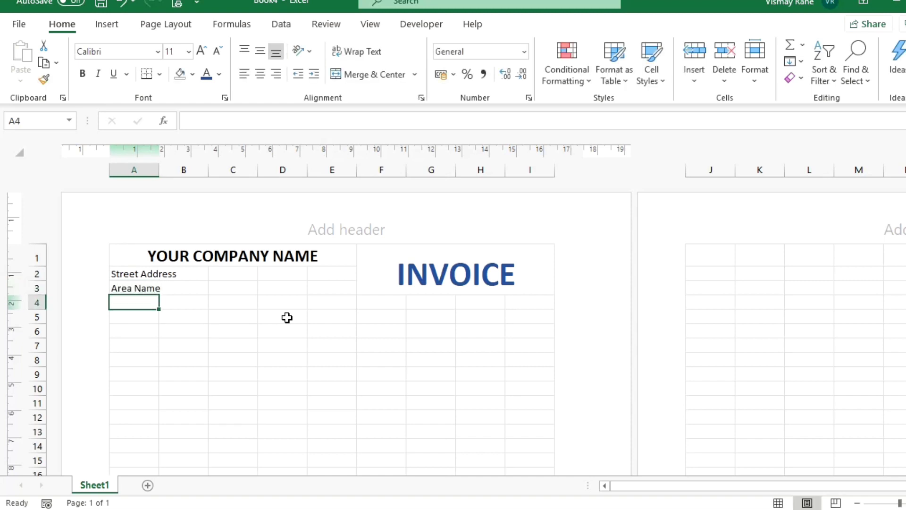
Add City, State and Pincode in A4 and Phone Number & Email Id in A5.
type("City, Sta")
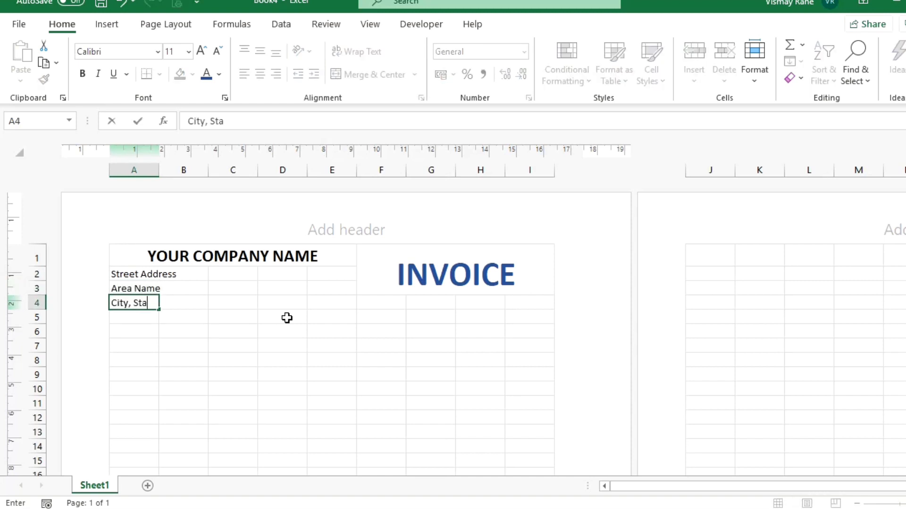
type("te and Pincode")
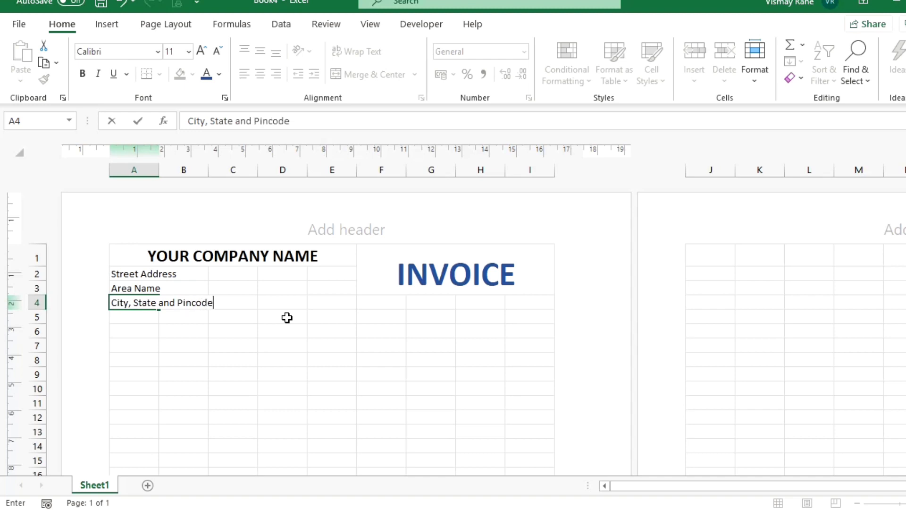
key("Return")
type("Ph")
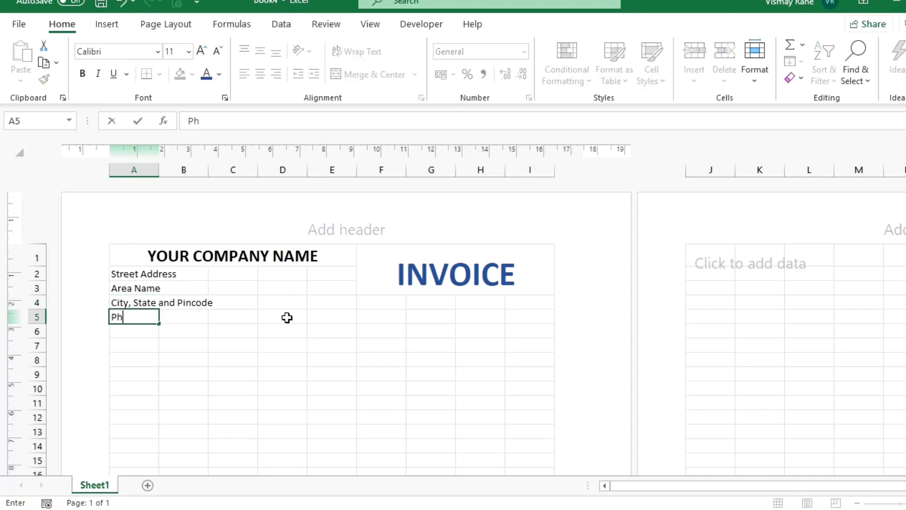
type("one Number")
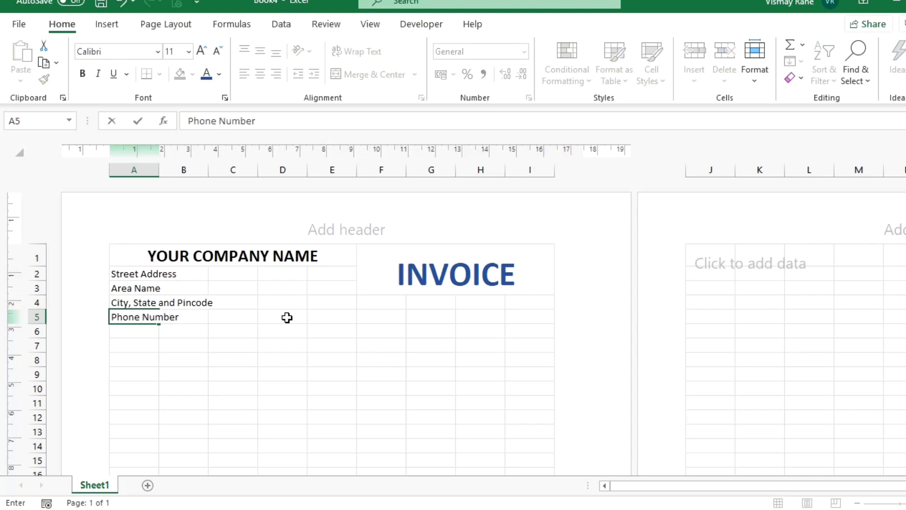
type(" & Email I")
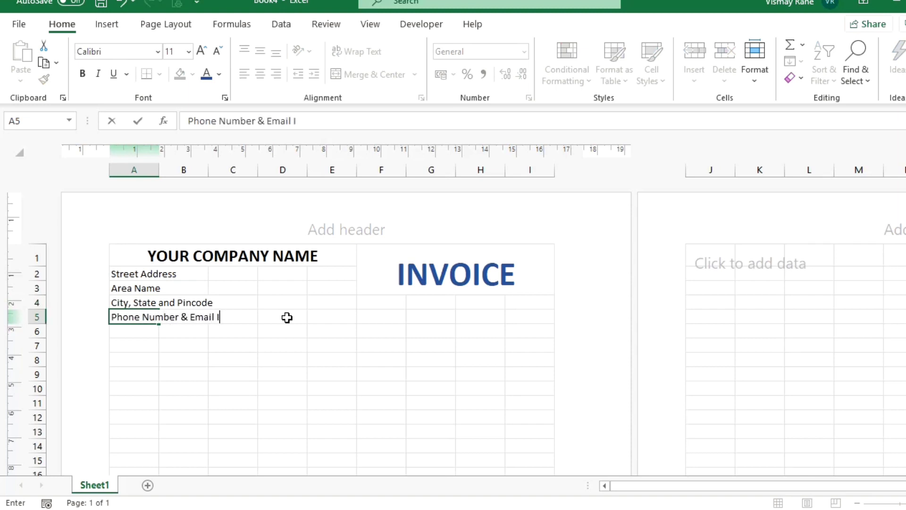
key("ctrl+Return")
key("Up")
key("Up")
key("Up")
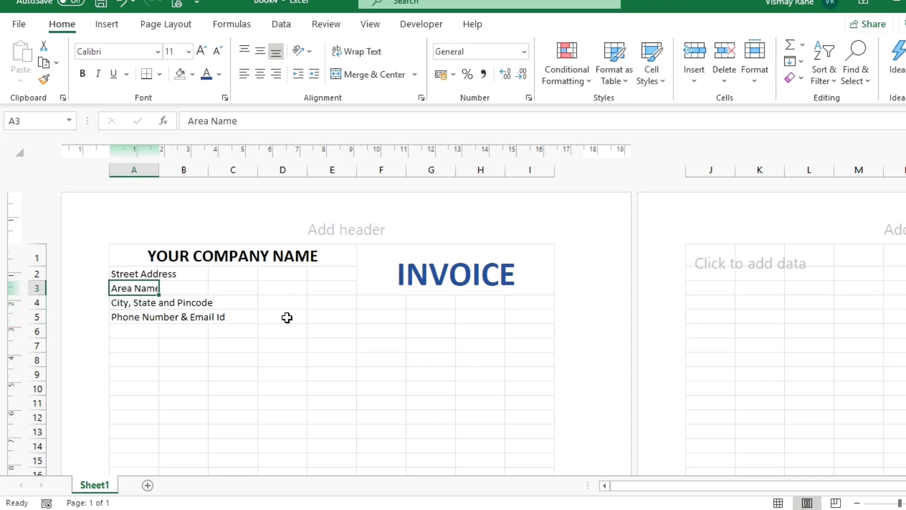
key("shift+Right")
key("shift+Right")
key("shift+Right")
key("shift+Right")
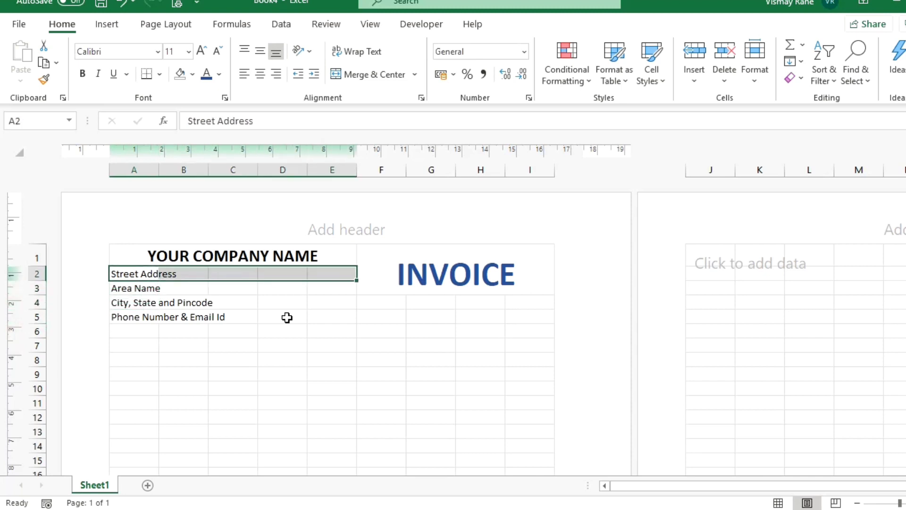
Merge each address row (rows 2 to 5) across columns A to E.
left_click(380, 78)
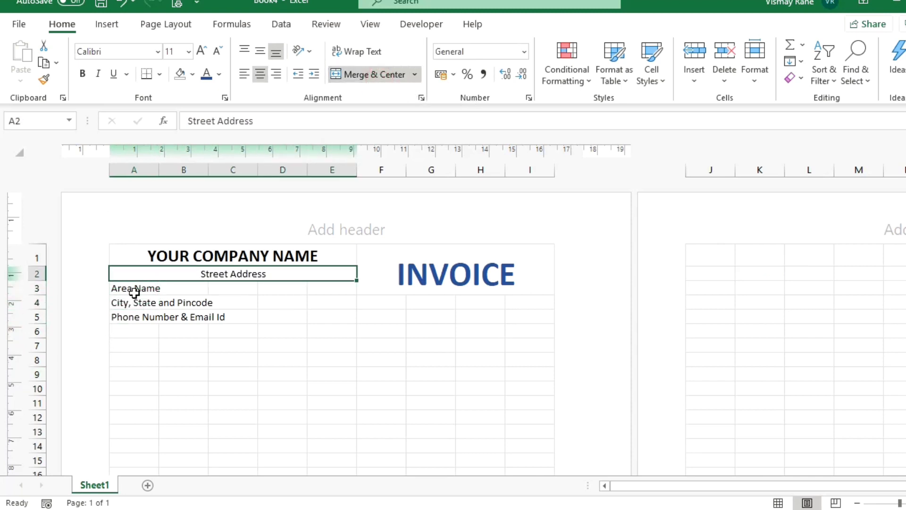
key("ctrl+c")
key("Escape")
left_click(137, 292)
left_click_drag(137, 292, 314, 290)
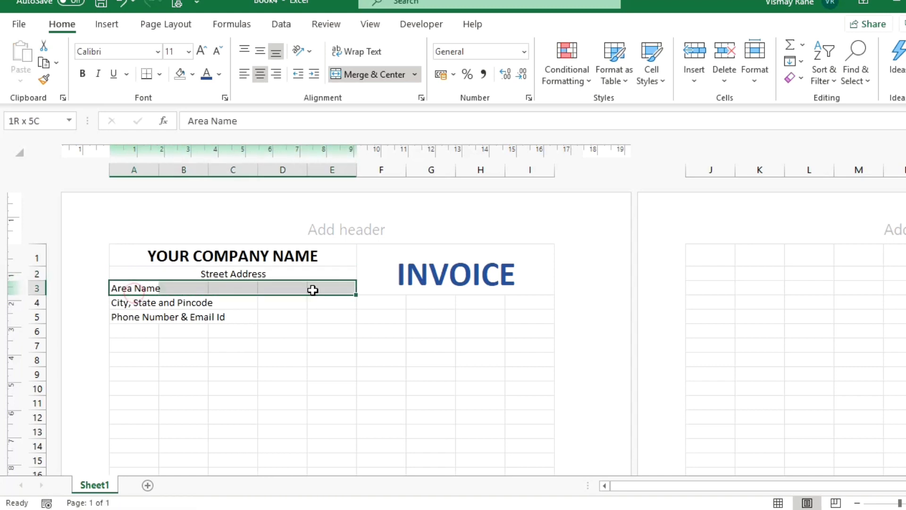
left_click(368, 78)
left_click_drag(141, 302, 342, 302)
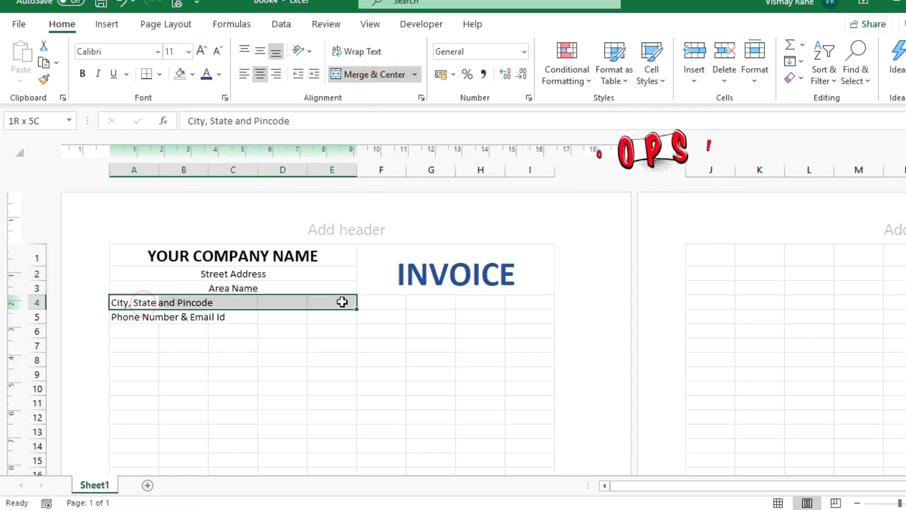
left_click(368, 74)
left_click_drag(141, 317, 314, 317)
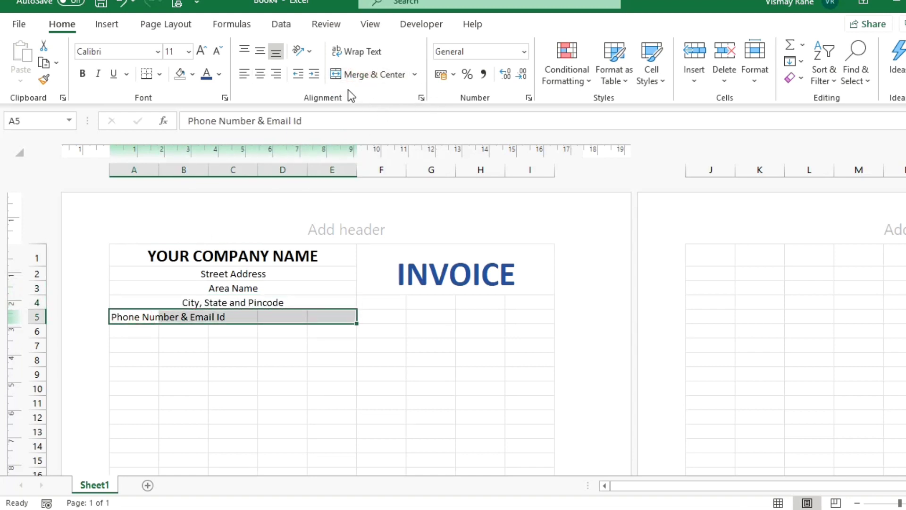
left_click(368, 74)
Left-align the address lines in A2:E5 and apply Heading 1 to YOUR COMPANY NAME.
left_click_drag(184, 274, 196, 314)
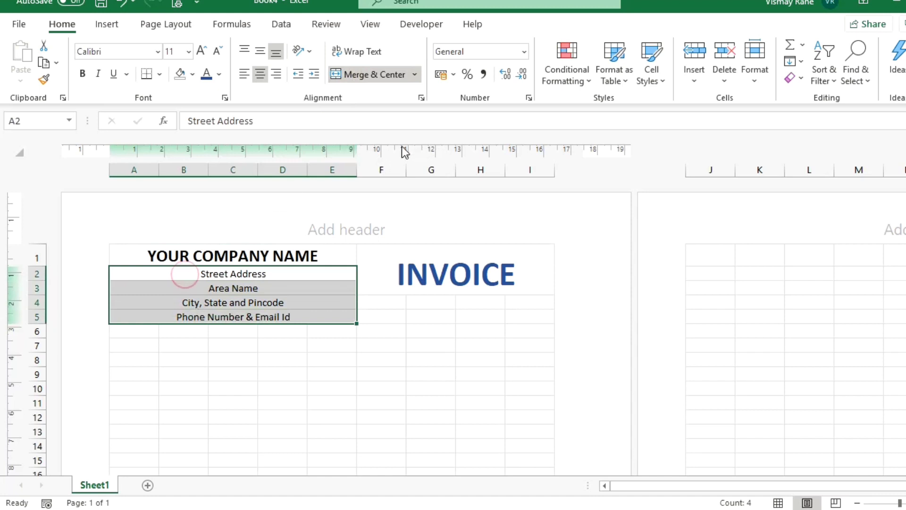
left_click(245, 73)
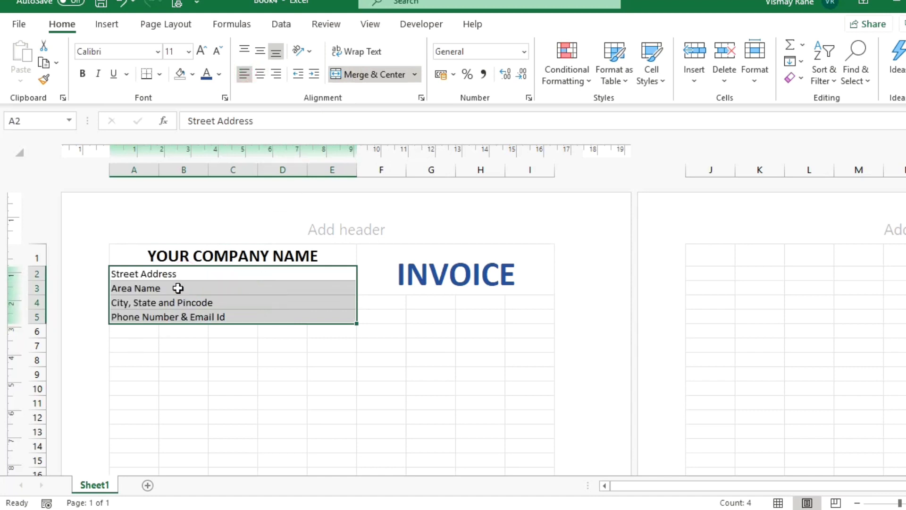
left_click(188, 256)
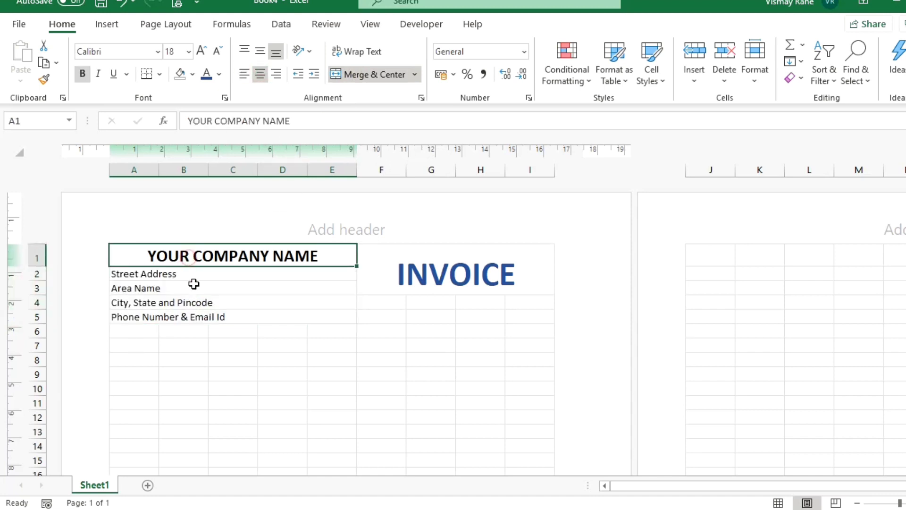
left_click(648, 80)
left_click(554, 241)
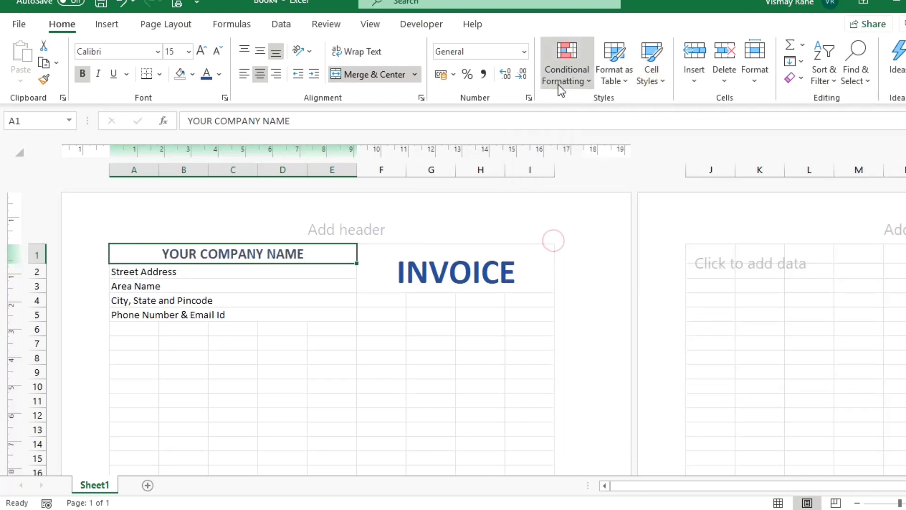
Type the Date & Time label into F4.
left_click(661, 79)
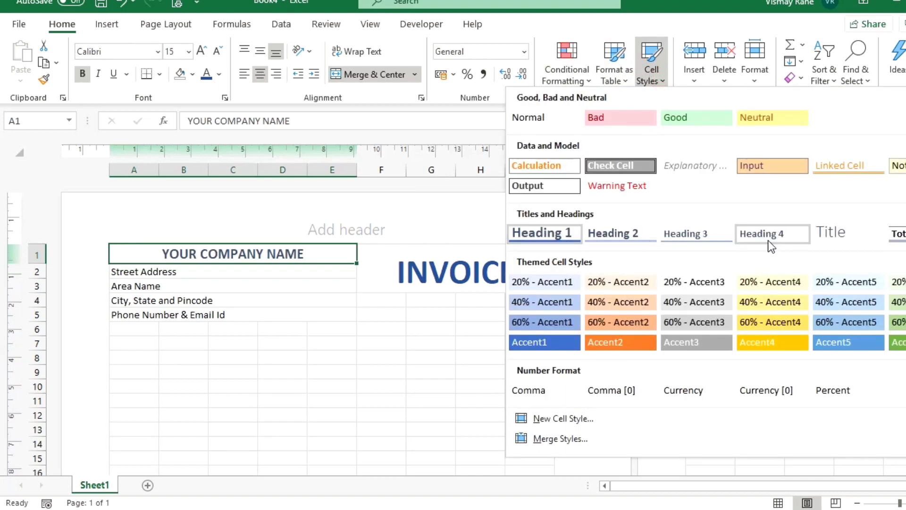
left_click(282, 285)
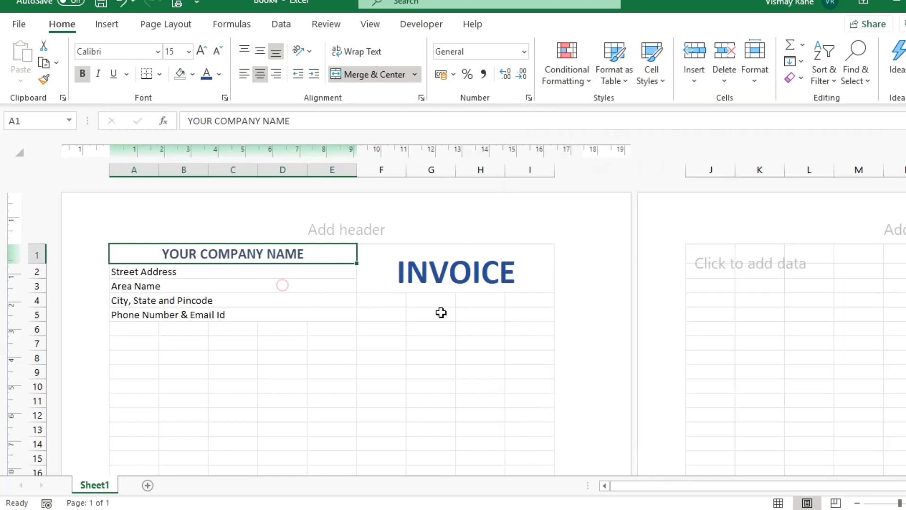
left_click(423, 273)
left_click(373, 302)
type("Date")
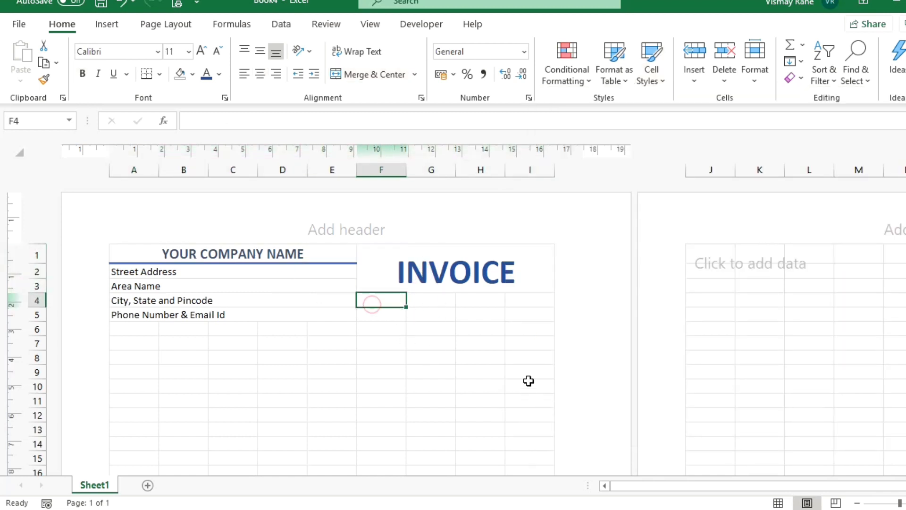
type(" & Time")
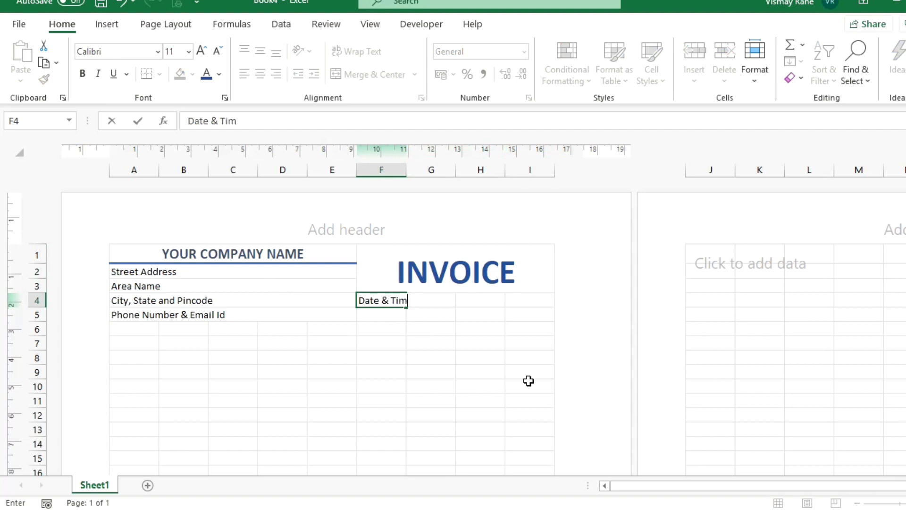
Add Invoice Number merged over H4:I4, and merge and left-align Date & Time over F4:G4.
key("Return")
key("Up")
key("Right")
key("Right")
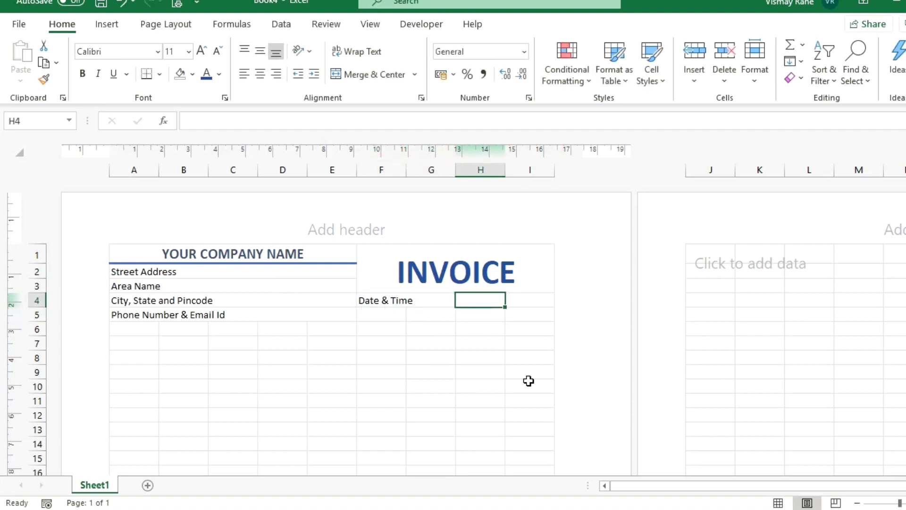
type("Invoice Number")
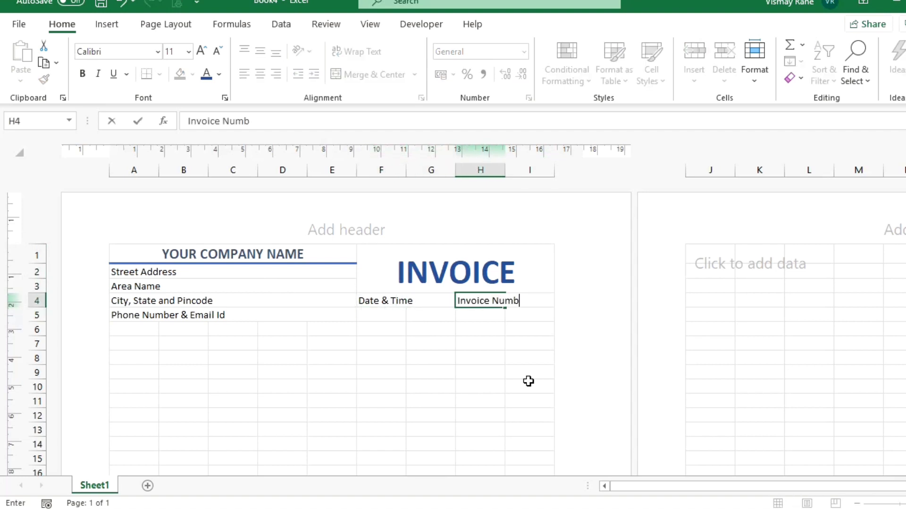
key("Return")
key("Up")
key("shift+Right")
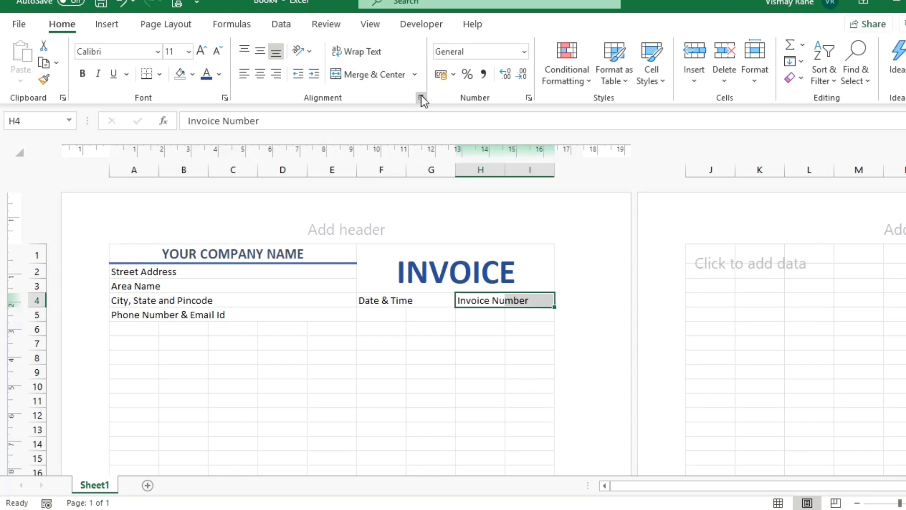
left_click(355, 77)
left_click_drag(387, 302, 425, 303)
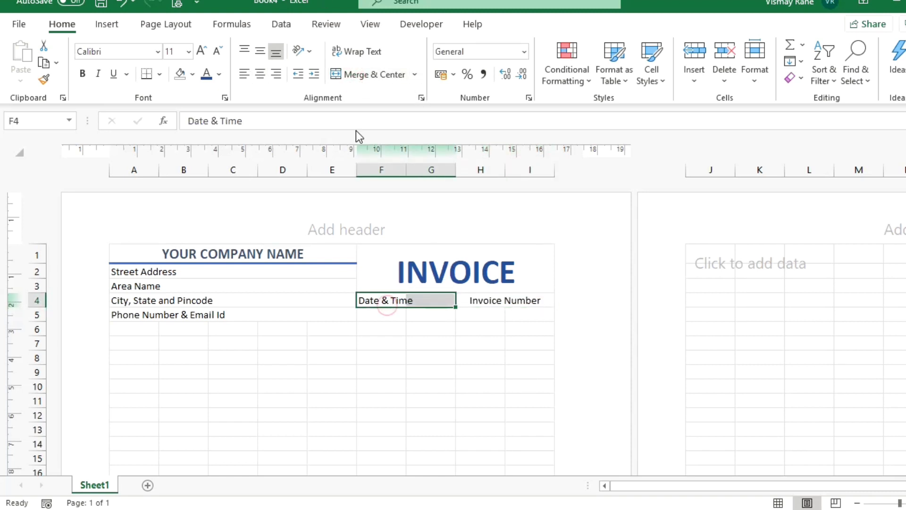
left_click(369, 75)
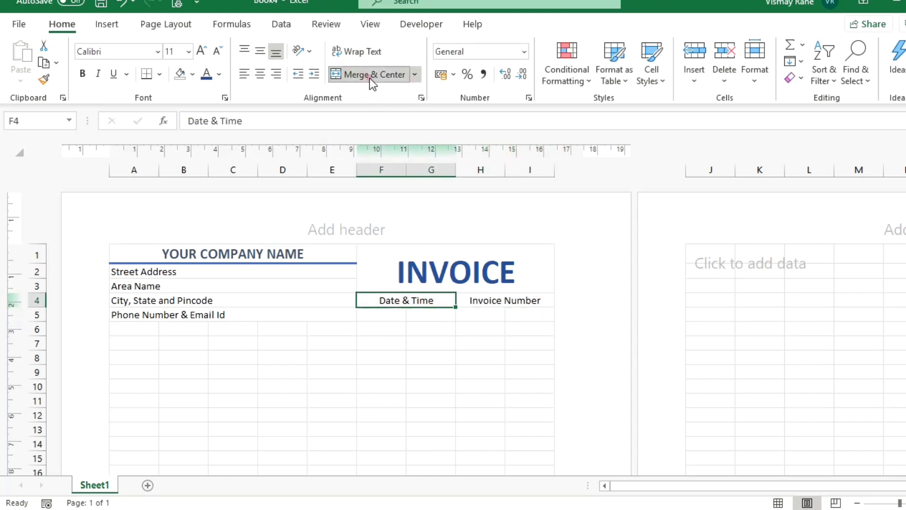
left_click(244, 73)
Left-align Invoice Number and put All Borders around F4:I5.
left_click(483, 302)
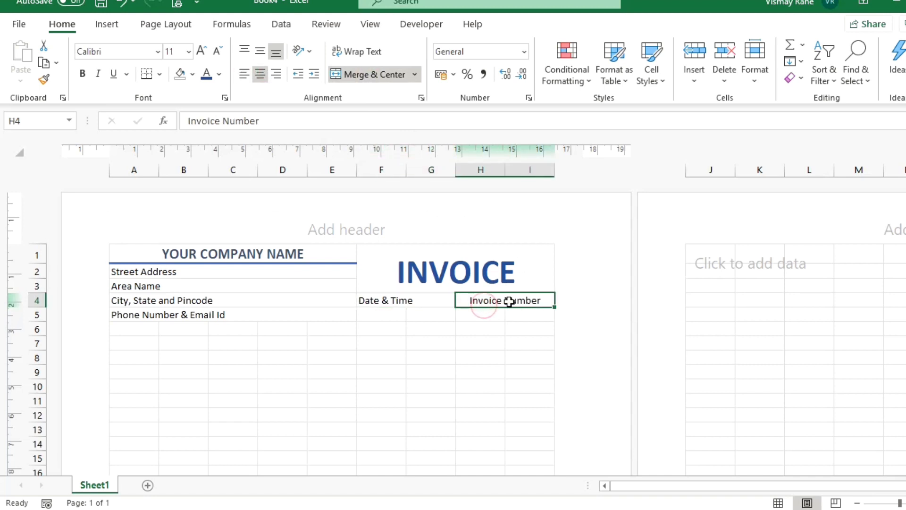
left_click(243, 75)
key("Left")
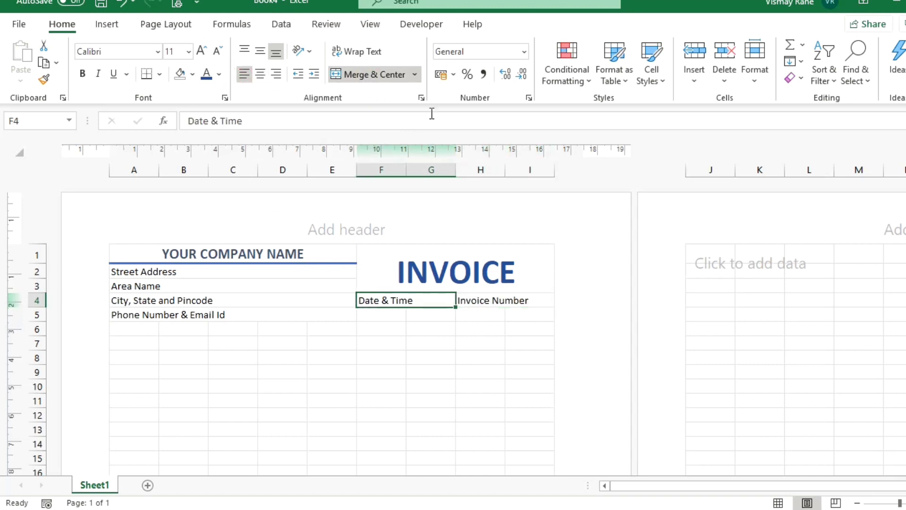
key("shift+Down")
key("shift+Right")
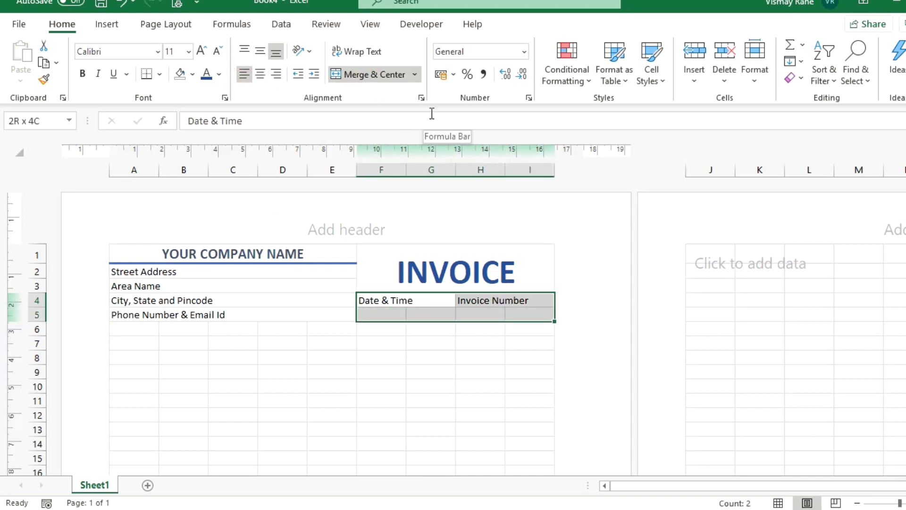
left_click(159, 75)
left_click(175, 221)
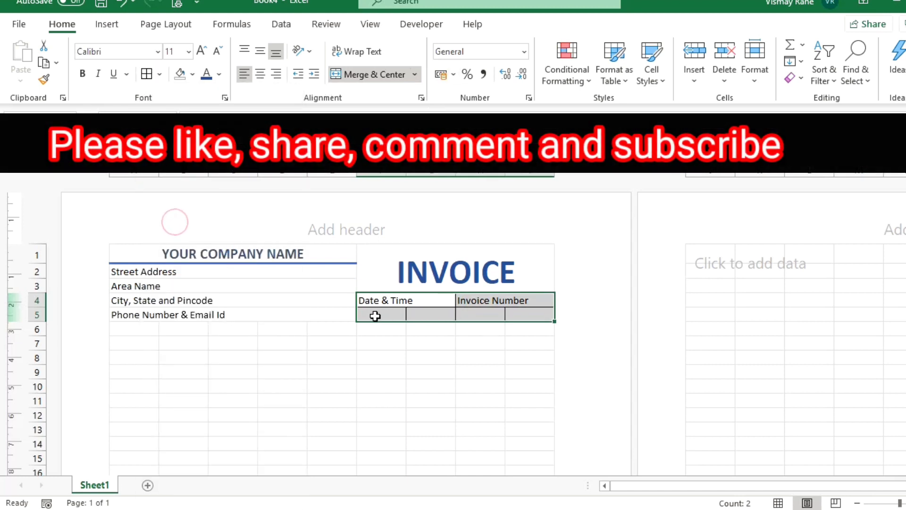
Merge F5:G5 and H5:I5, and enter =NOW() in F5 for the current date and time.
left_click_drag(375, 315, 415, 314)
left_click(350, 71)
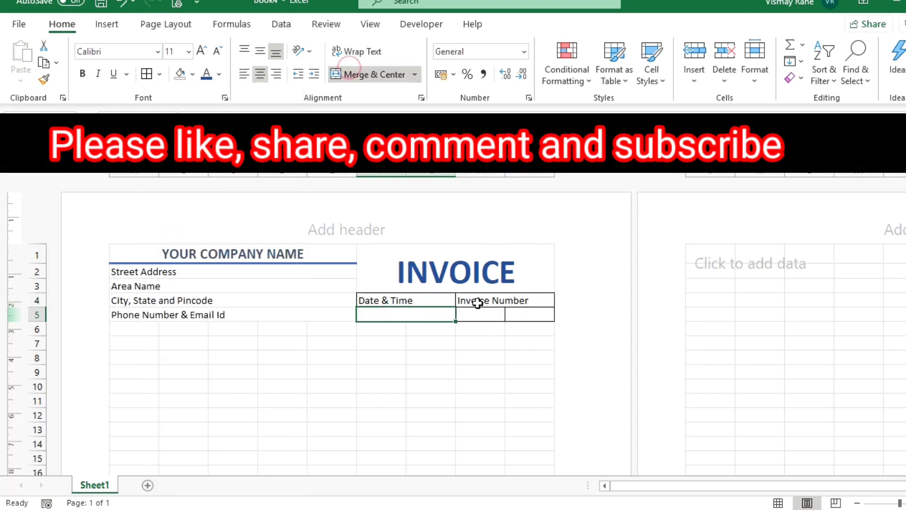
left_click_drag(479, 315, 520, 315)
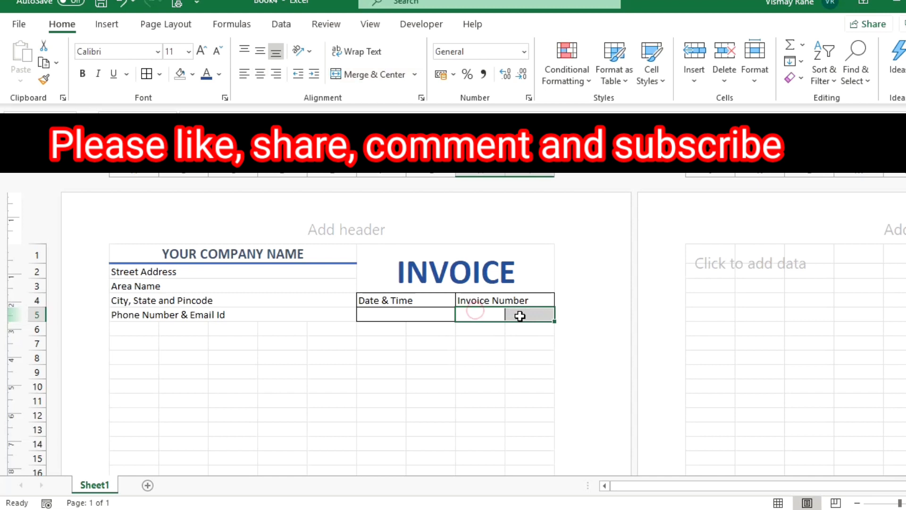
left_click(348, 71)
left_click(394, 312)
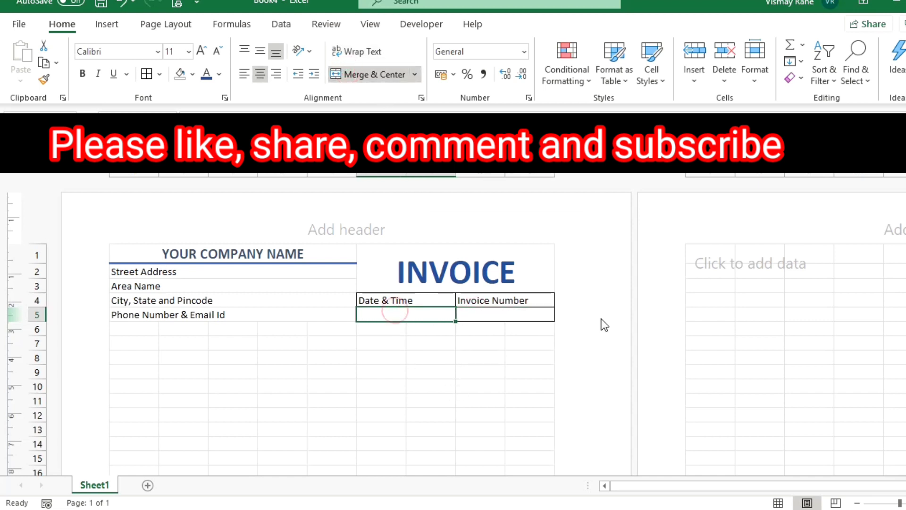
type("=now")
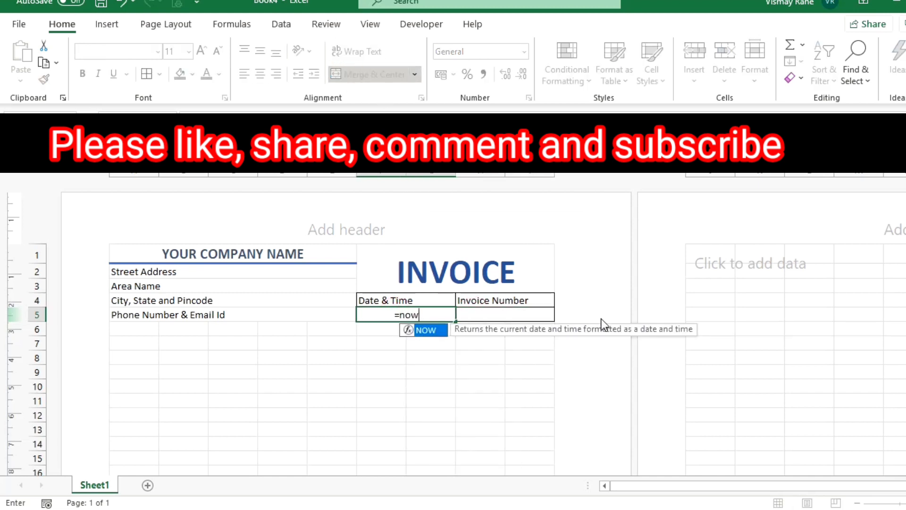
type("()")
key("Return")
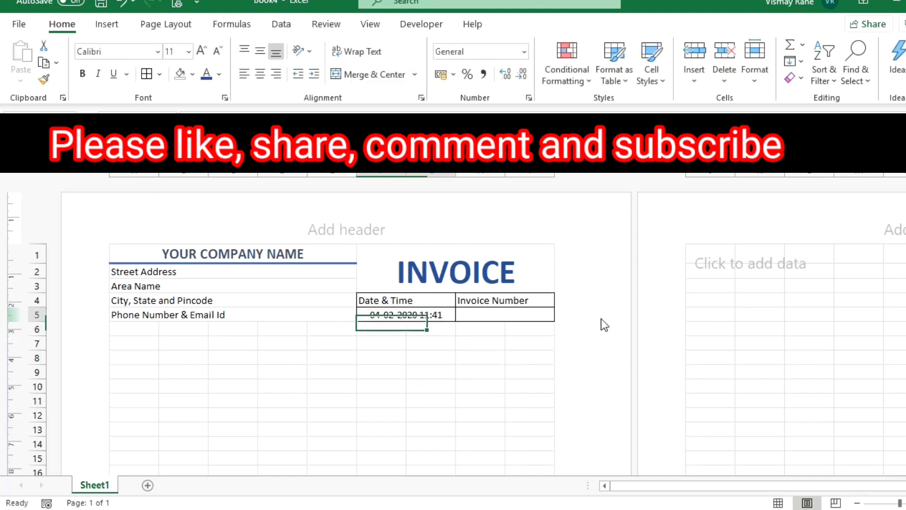
Apply the 40% - Accent1 cell style to the header labels in F4:I4.
key("Up")
key("Right")
key("Left")
key("Up")
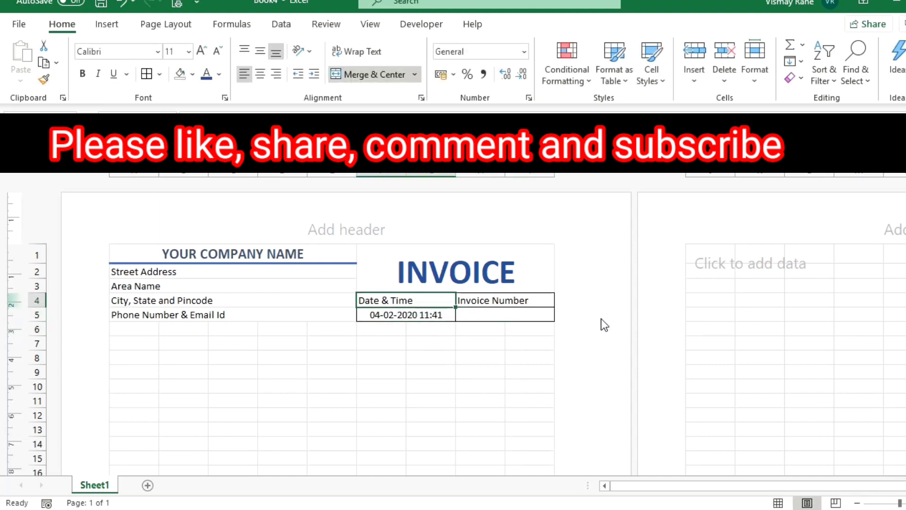
key("shift+Right")
left_click(654, 66)
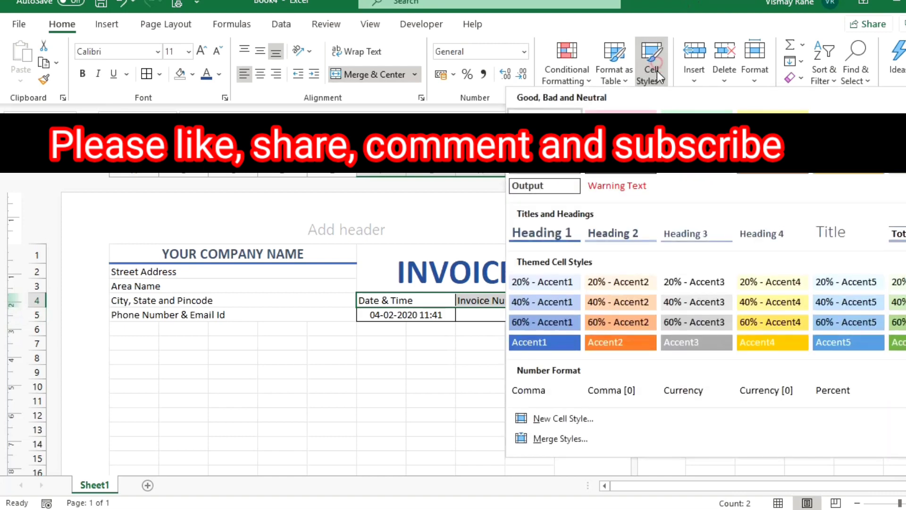
left_click(551, 301)
Make the Date & Time and Invoice Number headers bold.
left_click(304, 390)
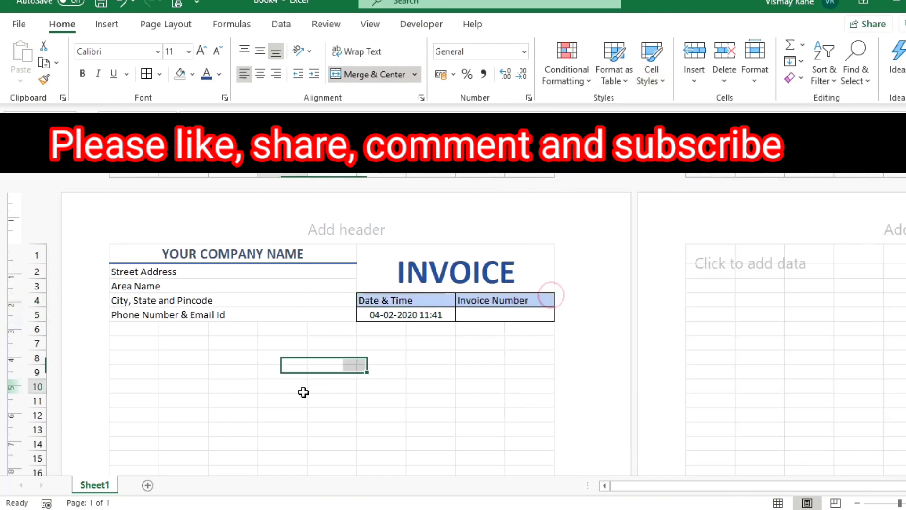
left_click(419, 300)
left_click_drag(419, 300, 485, 299)
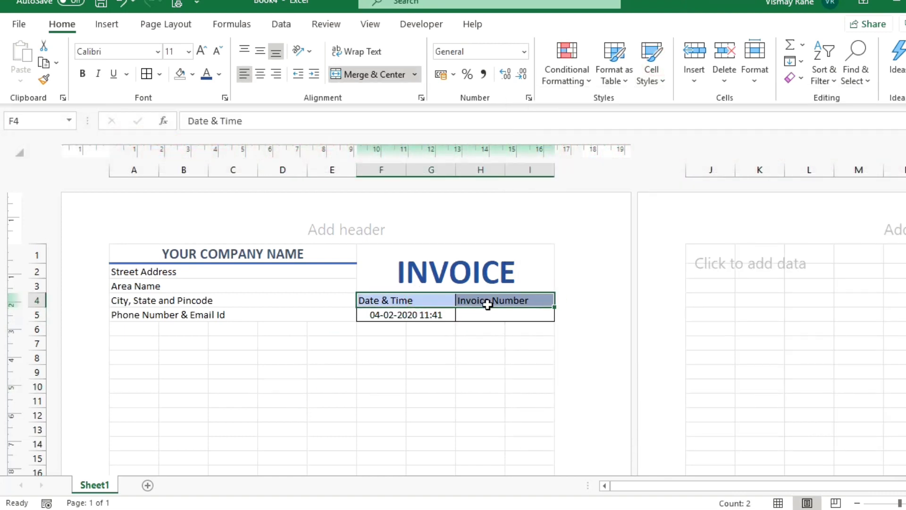
key("ctrl+b")
left_click(391, 359)
left_click(125, 346)
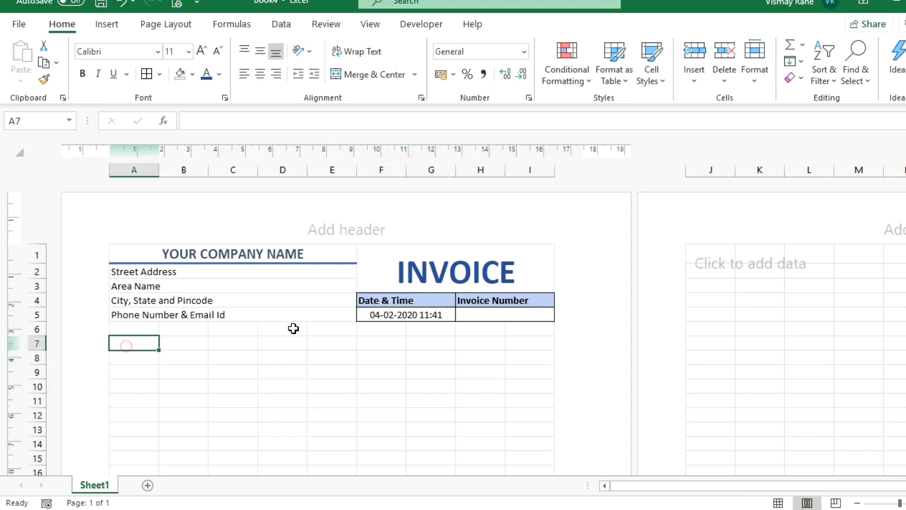
Add a bold Bill to heading merged and centred across row 7.
type("Bill to")
key("Return")
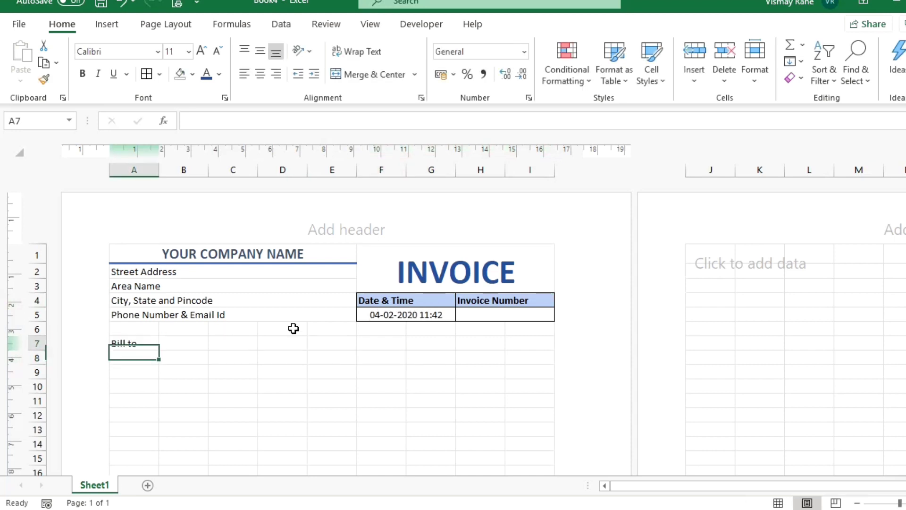
key("Up")
key("shift+Right")
key("shift+Right")
key("shift+Right")
key("shift+Right")
key("shift+Right")
key("shift+Right")
key("shift+Right")
key("shift+Right")
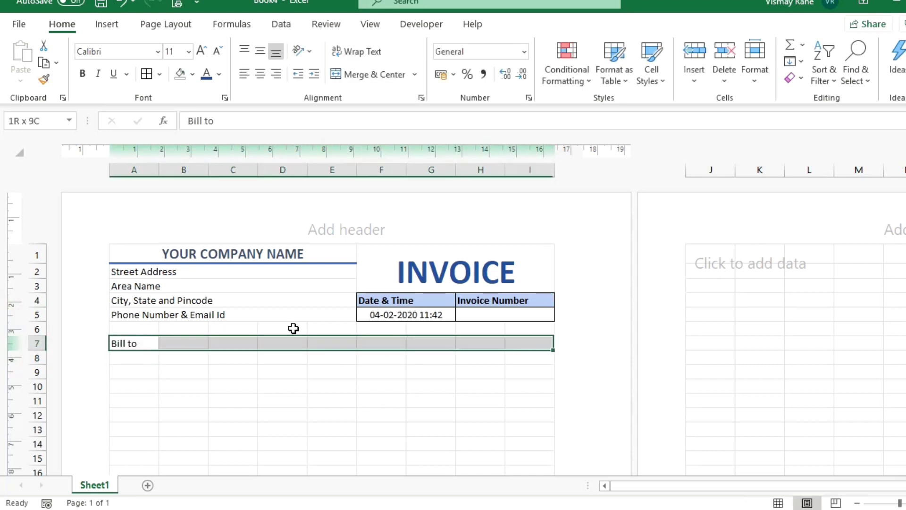
left_click(364, 74)
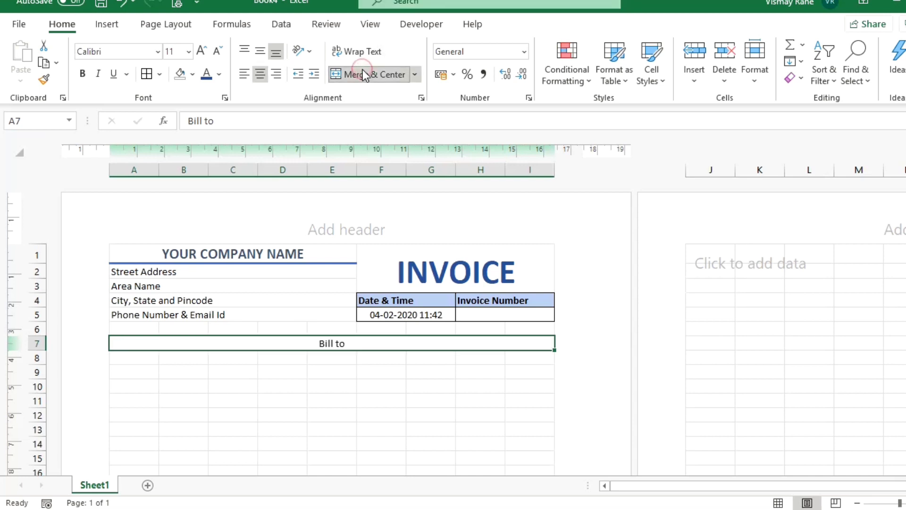
key("ctrl+b")
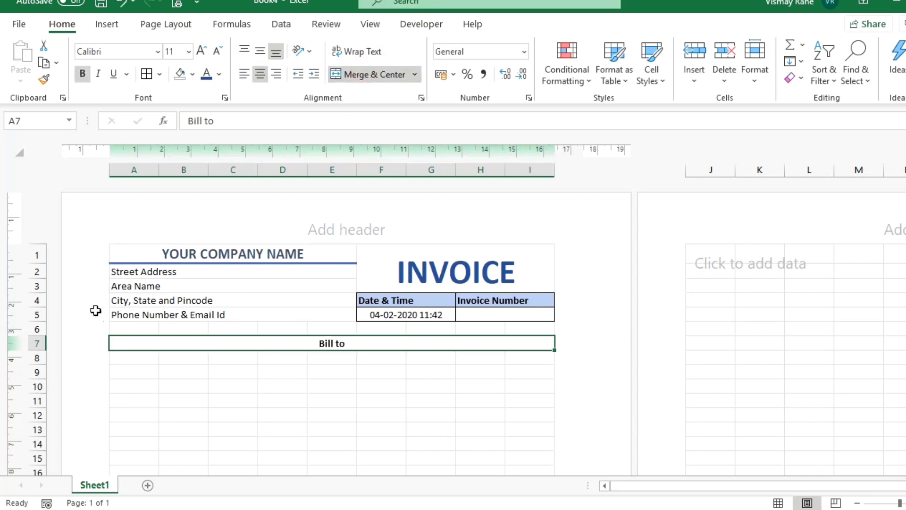
left_click(127, 366)
List Name, Company Name and Street Address in A8:A10.
left_click(127, 360)
type("name")
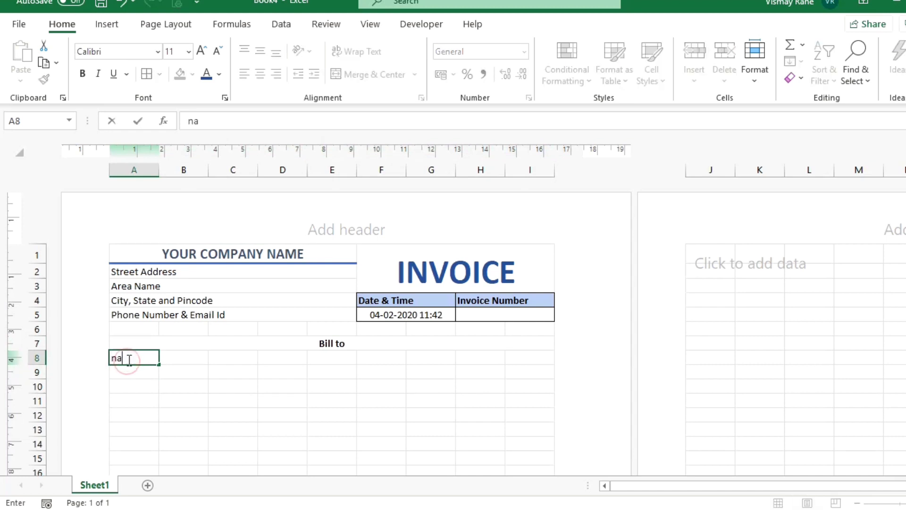
key("BackSpace")
key("BackSpace")
key("BackSpace")
type("Name")
key("Return")
type("Com")
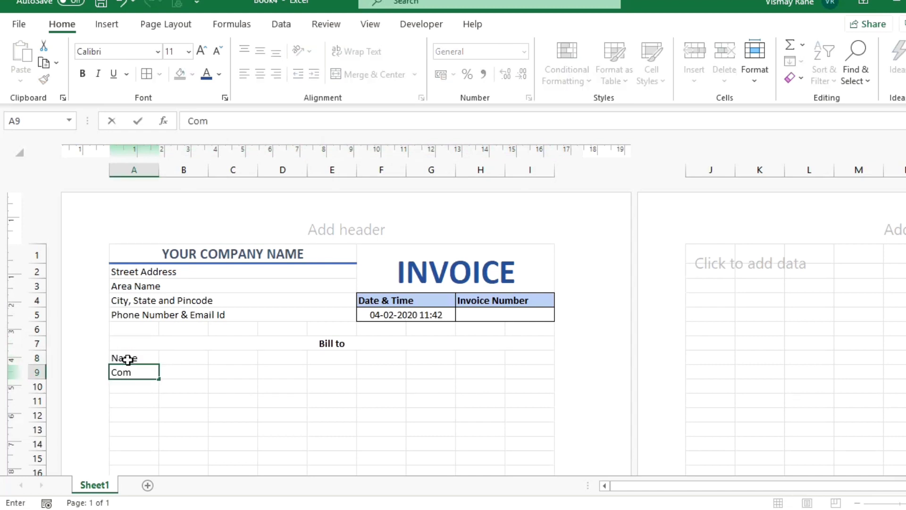
type("pany Name")
key("Return")
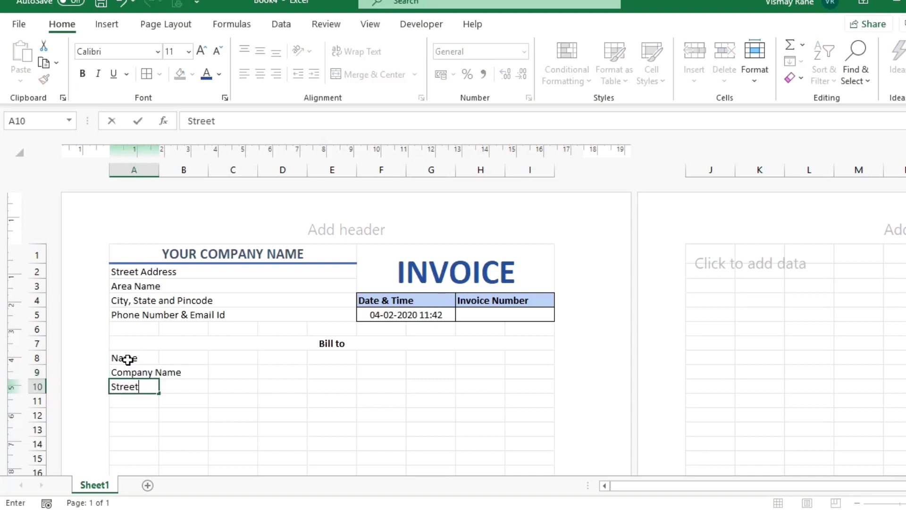
type("ss")
key("Return")
Continue with Area Address, City, State and Pincode, Phone Number and Email Id in A11:A14.
type("Area Addr")
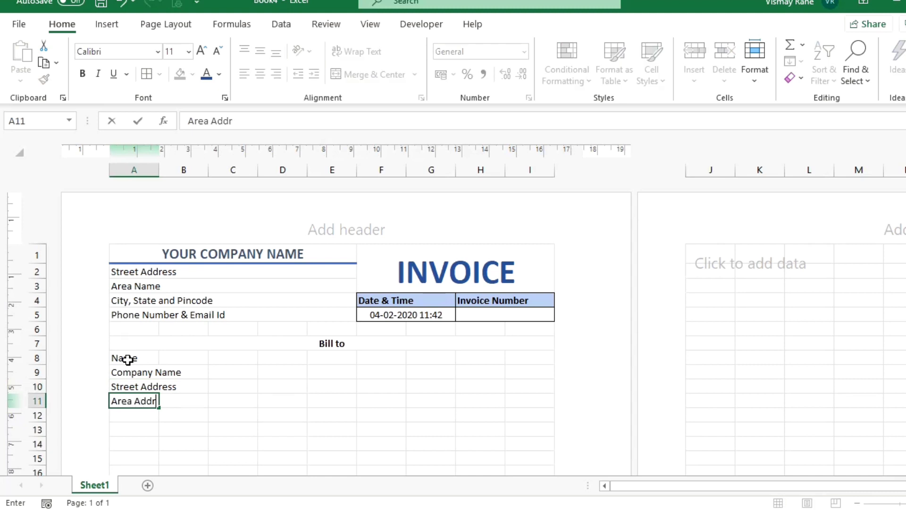
key("Return")
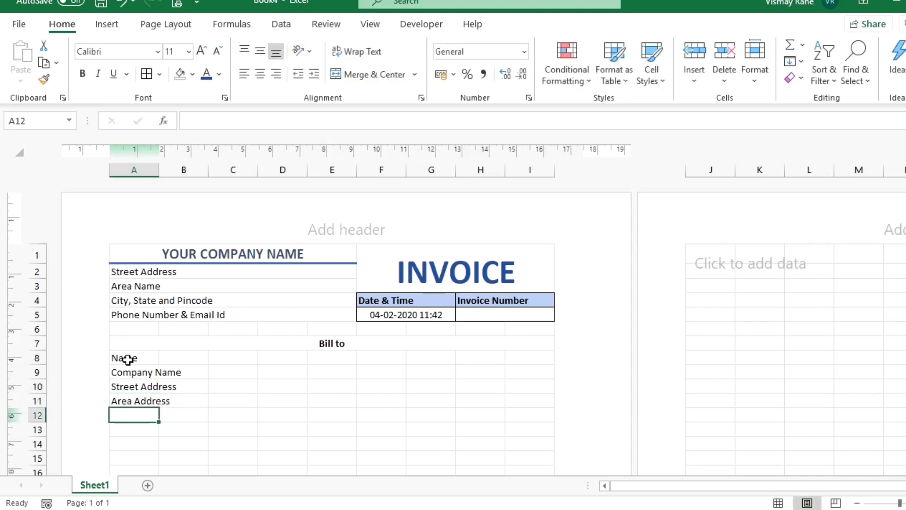
type("City, State and Pincode")
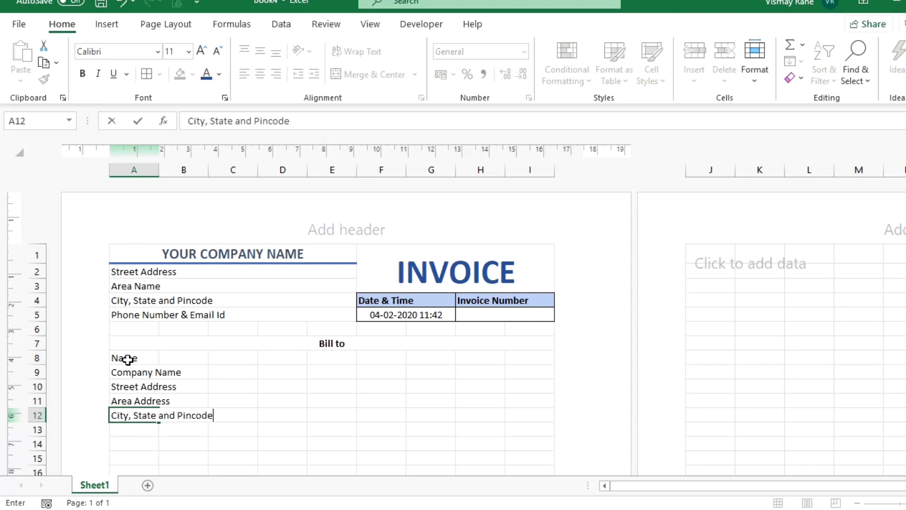
key("Return")
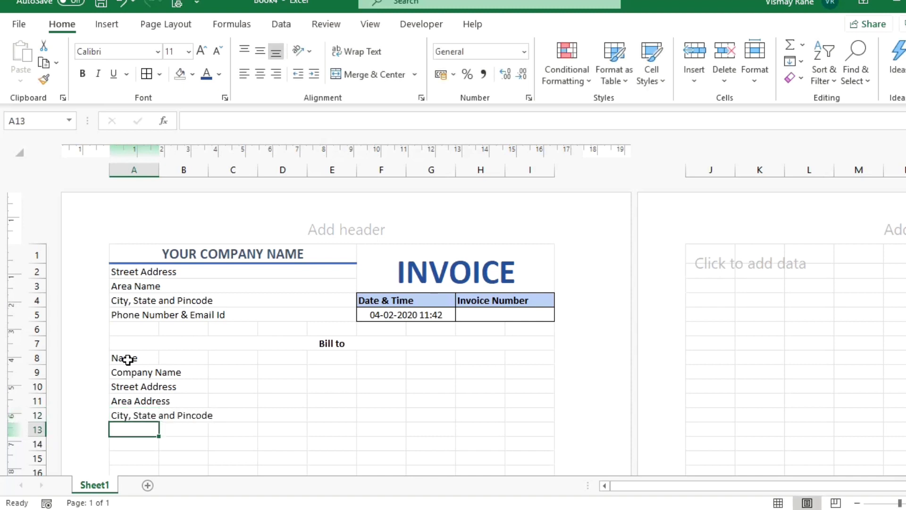
type("Phone Number")
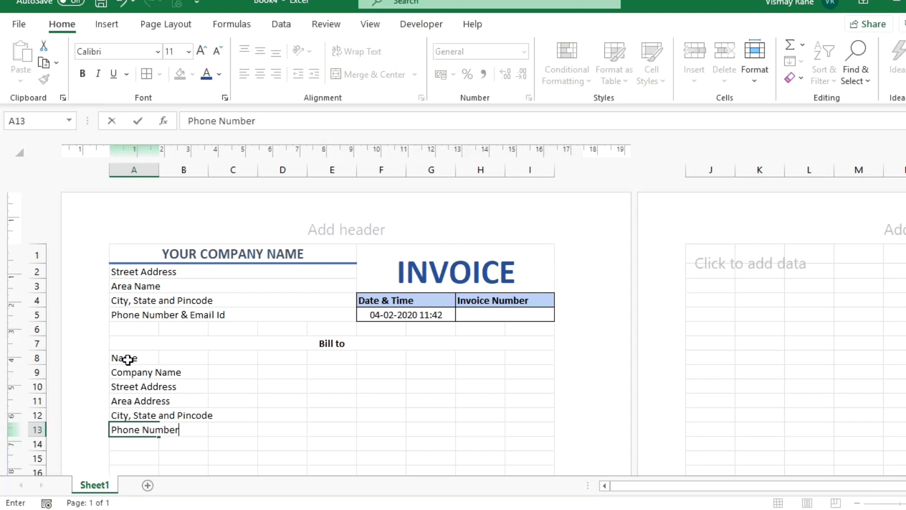
key("Return")
type("Email Id")
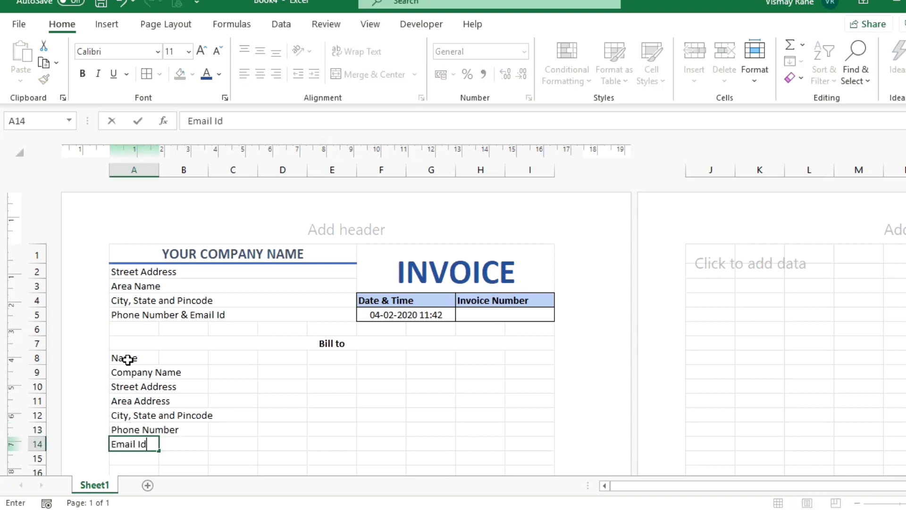
key("Return")
key("Up")
key("Up")
key("Up")
key("Up")
key("Up")
key("Up")
left_click(128, 360)
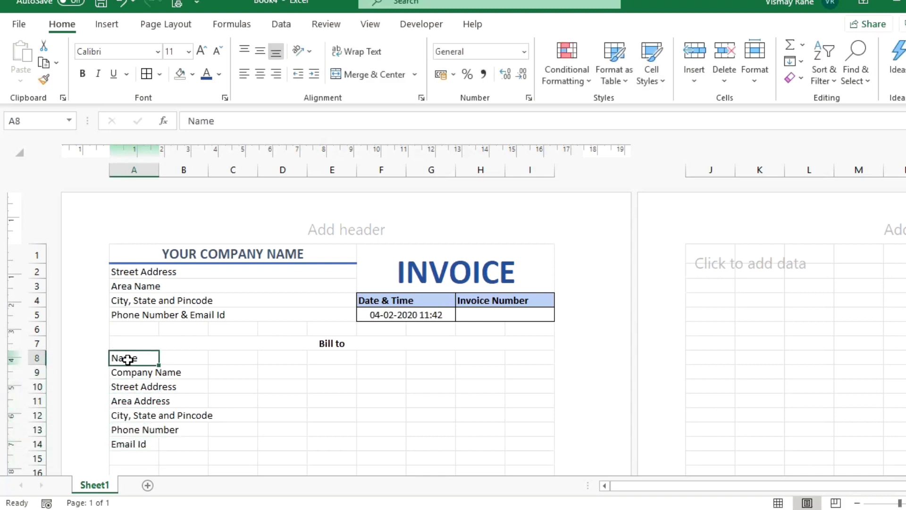
Merge A8:B8 for Name and copy that merged format onto labels in rows 9–14.
key("shift+Right")
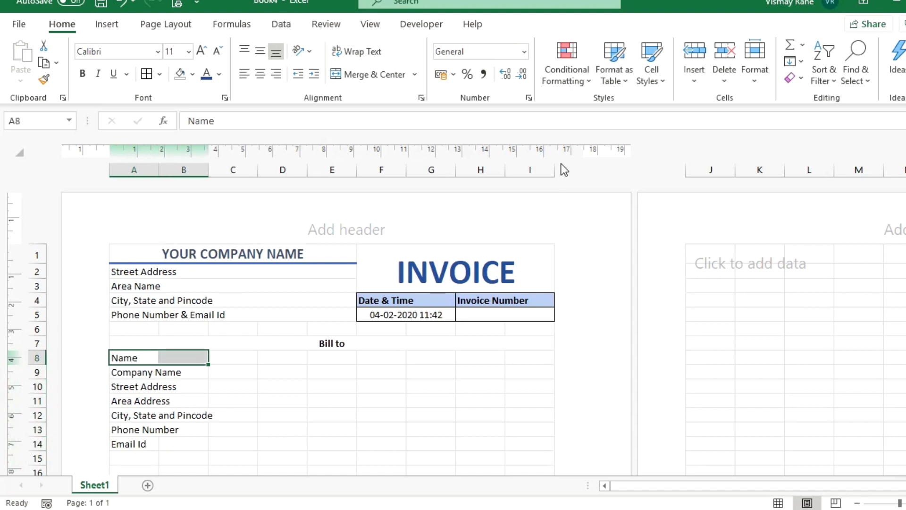
left_click(353, 75)
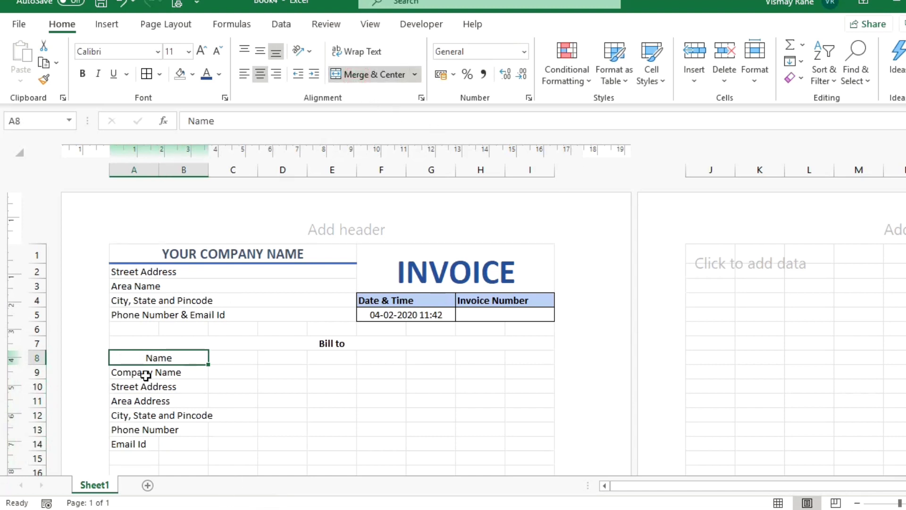
left_click(46, 81)
left_click(130, 372)
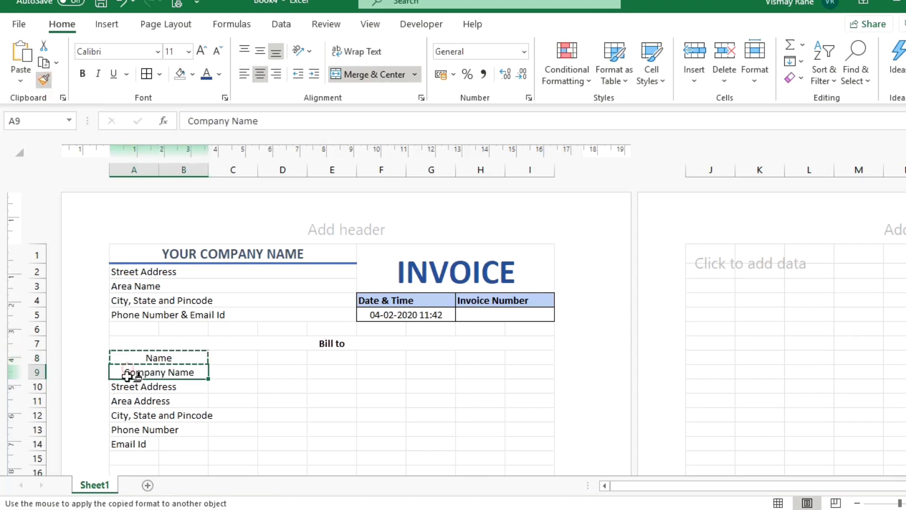
left_click(129, 387)
left_click(129, 401)
left_click(129, 415)
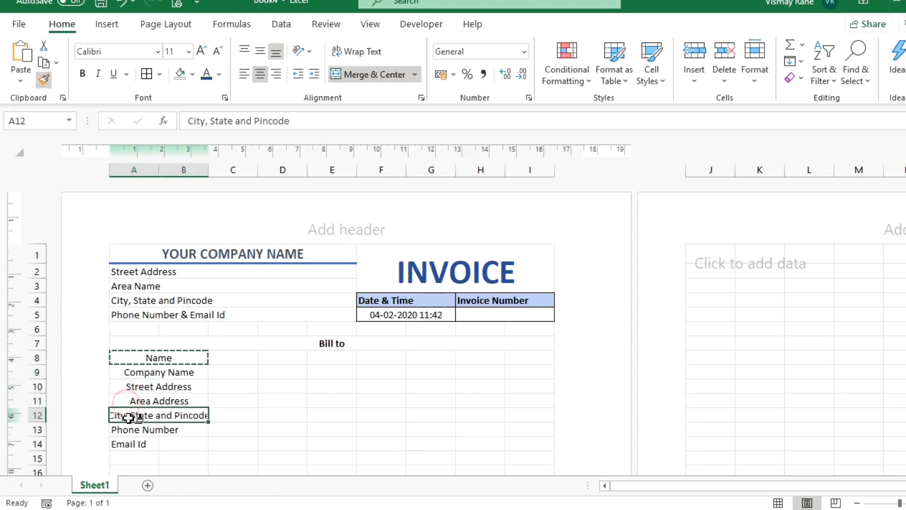
left_click(126, 429)
left_click(116, 444)
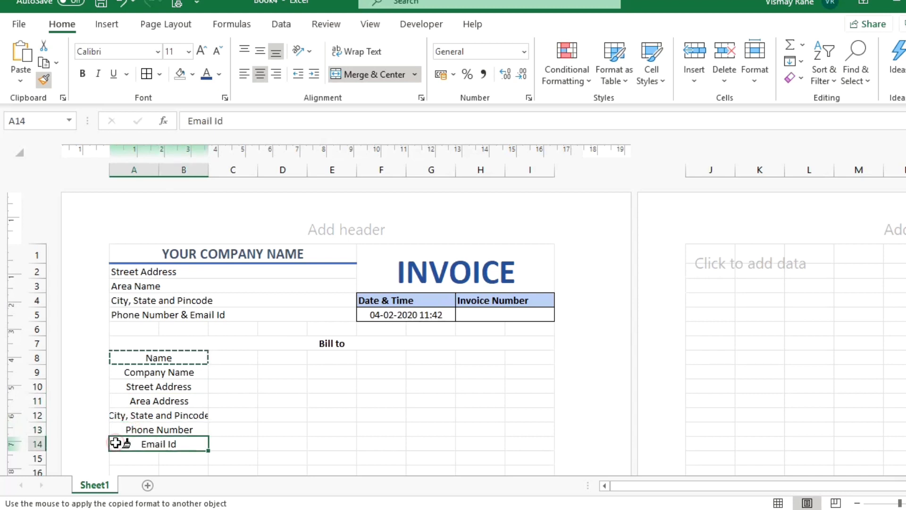
key("Escape")
Left-align the bill-to labels, widen column B, and merge C8:I8 into one entry cell.
left_click_drag(180, 360, 161, 438)
left_click(244, 76)
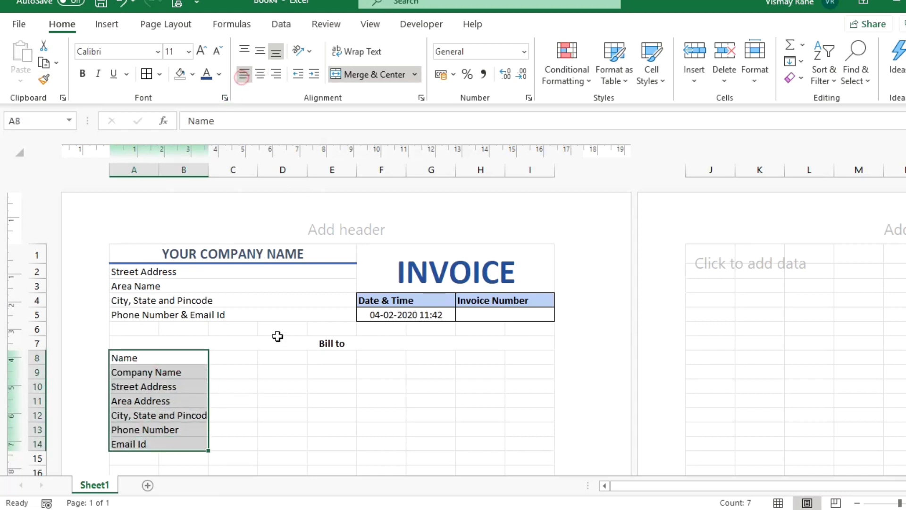
left_click(193, 388)
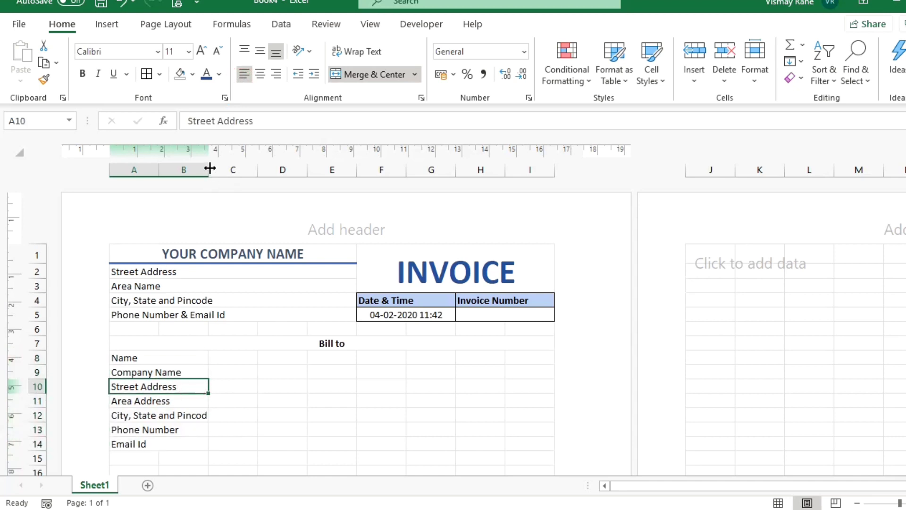
left_click_drag(209, 168, 214, 168)
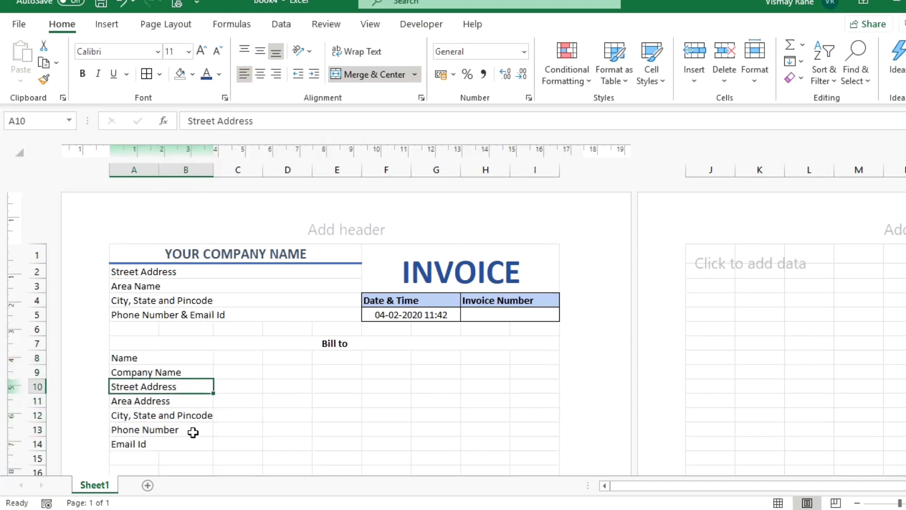
left_click(208, 431)
left_click_drag(227, 358, 524, 361)
left_click(342, 78)
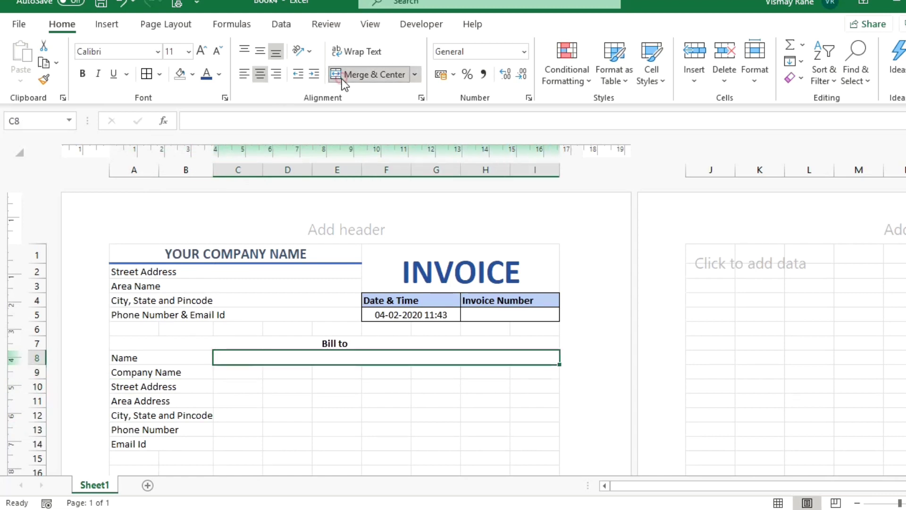
Paste the merged C8:I8 entry-cell format into rows 9 through 14.
key("ctrl+c")
key("shift+Down")
key("shift+Down")
key("shift+Down")
key("shift+Down")
key("shift+Down")
key("shift+Down")
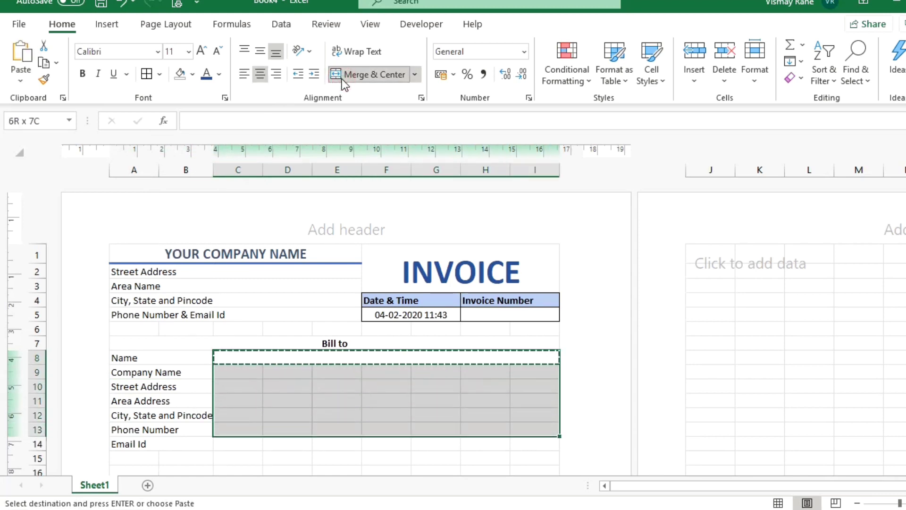
left_click(341, 78)
key("Up")
key("Down")
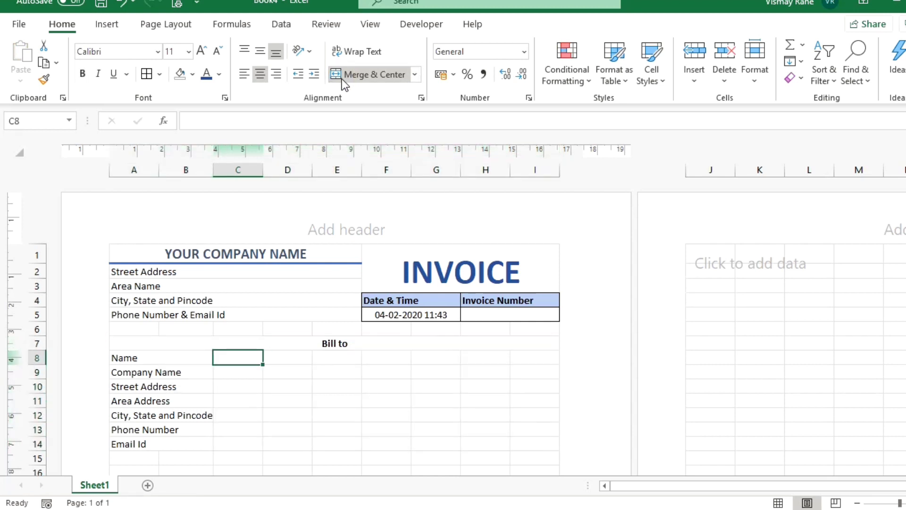
key("ctrl+z")
key("Up")
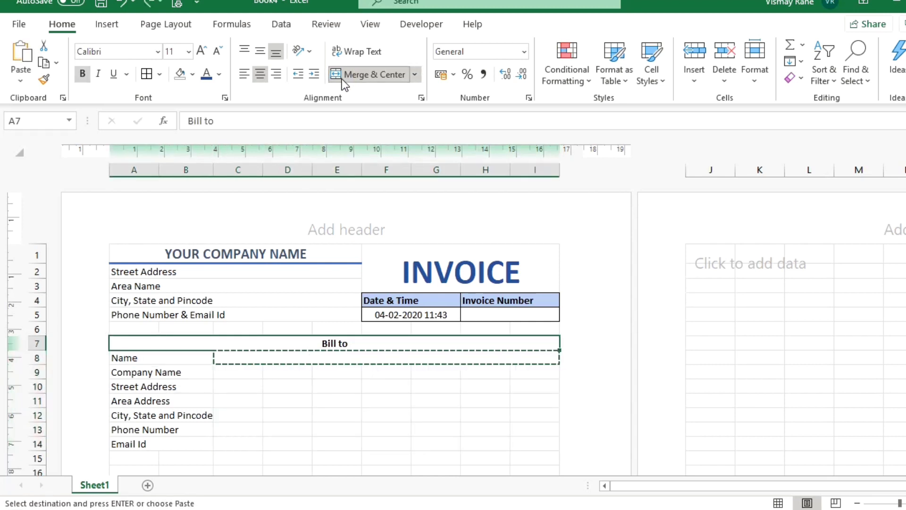
key("Down")
key("Down")
key("ctrl+v")
key("Down")
key("ctrl+v")
key("Down")
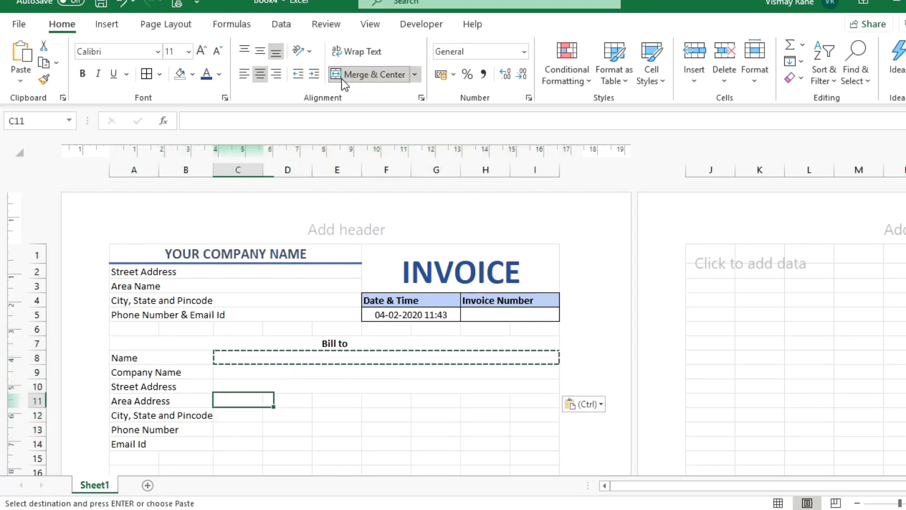
key("ctrl+v")
key("Down")
key("ctrl+v")
key("Down")
key("ctrl+v")
key("Down")
key("ctrl+v")
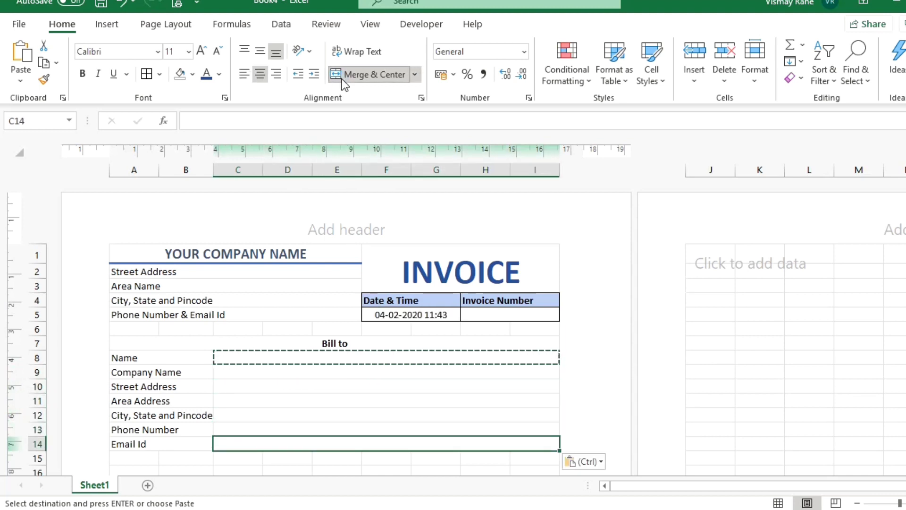
key("Escape")
Put All Borders on A7:I14 and bold the Name to Email Id labels.
key("Up")
key("Up")
key("Up")
key("Up")
key("Up")
key("Up")
key("Left")
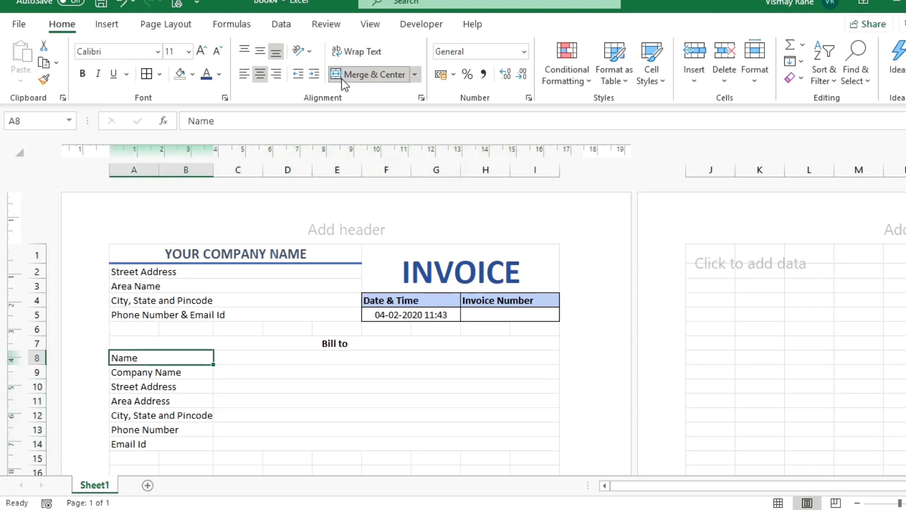
key("Up")
key("shift+Down")
key("shift+Down")
key("shift+Down")
key("shift+Down")
key("shift+Down")
key("shift+Down")
key("shift+Down")
key("shift+Down")
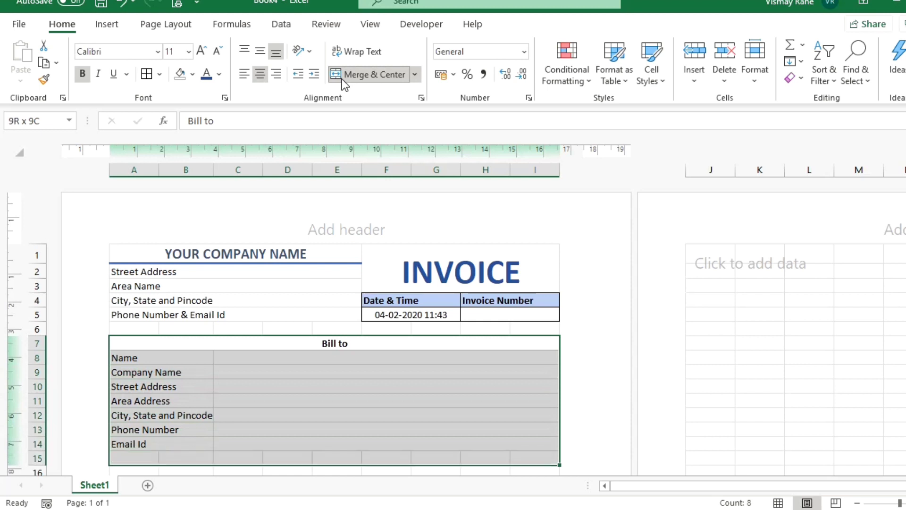
key("shift+Up")
left_click(146, 74)
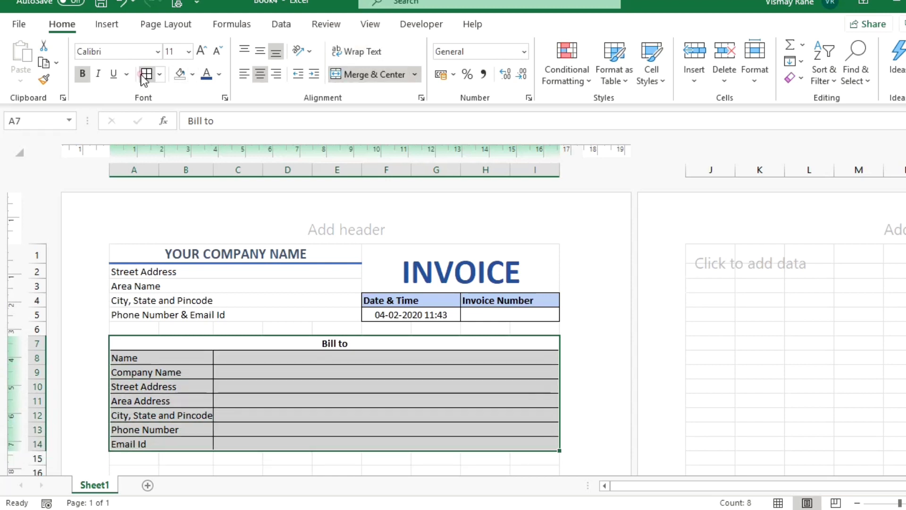
left_click_drag(199, 360, 209, 441)
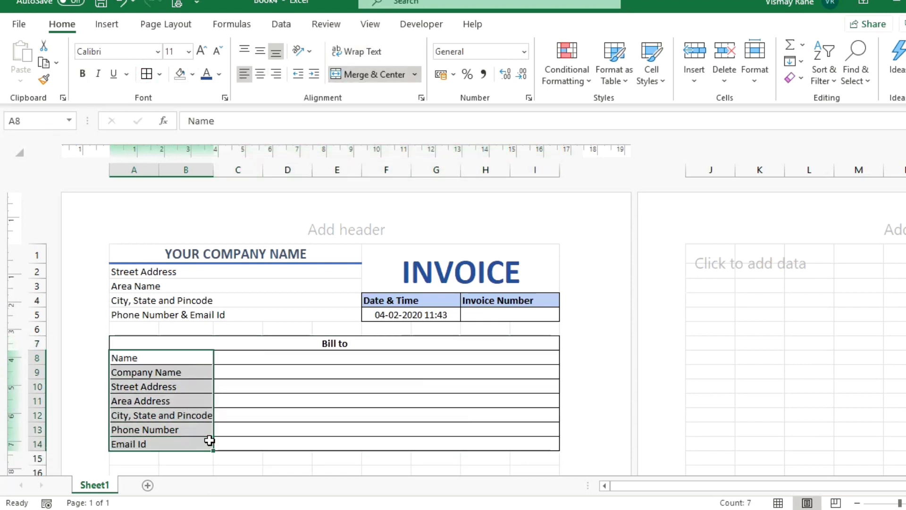
key("ctrl+b")
left_click(231, 427)
Widen column B slightly and apply the 40% - Accent1 cell style to the labels and Bill to heading.
left_click(209, 412)
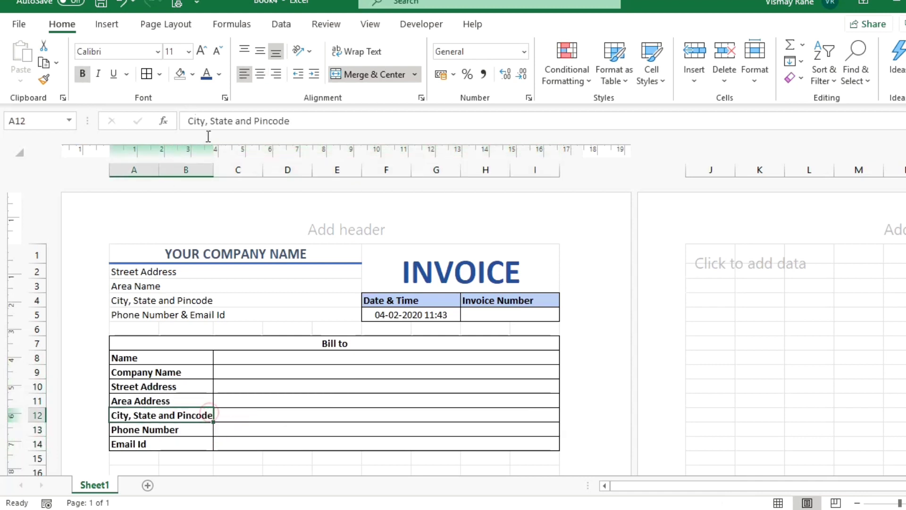
left_click_drag(213, 170, 215, 170)
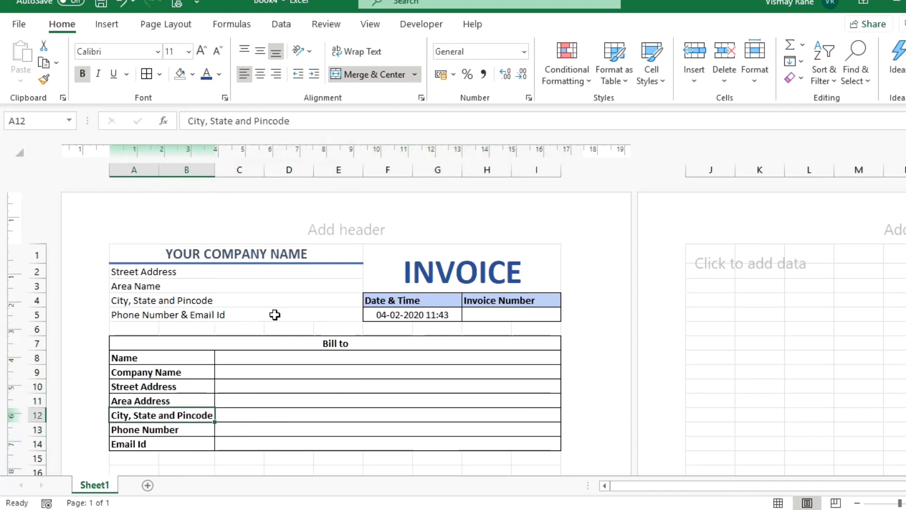
left_click_drag(170, 356, 193, 444)
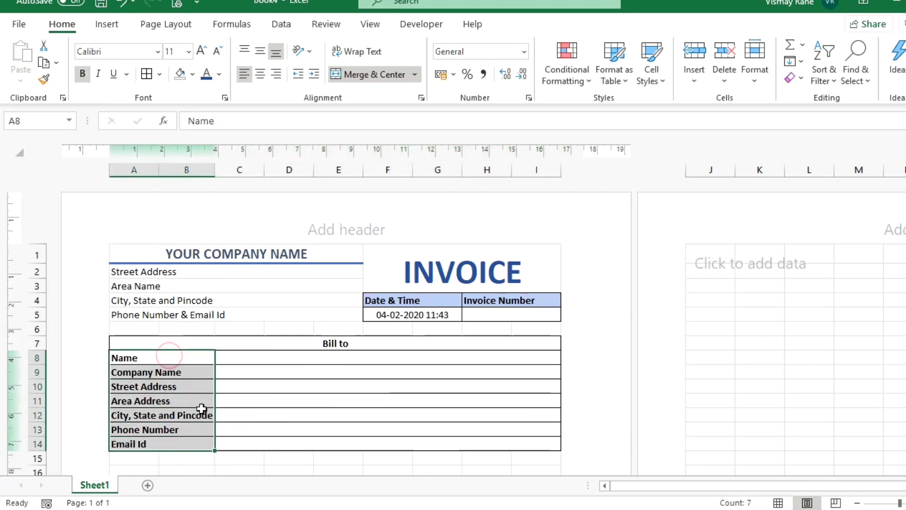
left_click(334, 344, "ctrl")
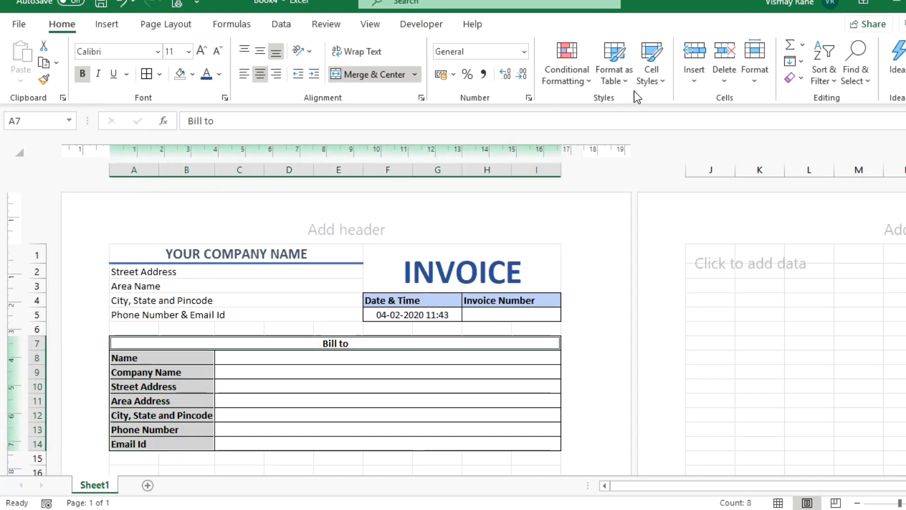
left_click(649, 75)
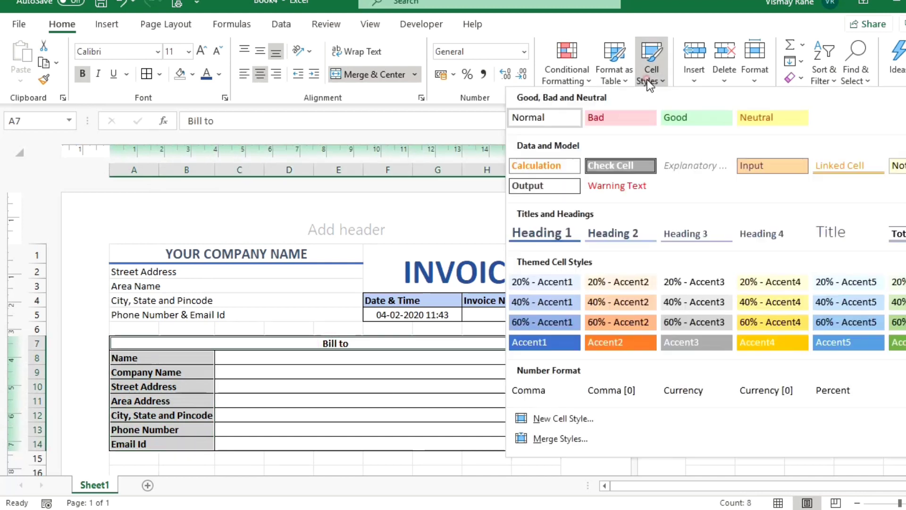
left_click(544, 305)
left_click(273, 373)
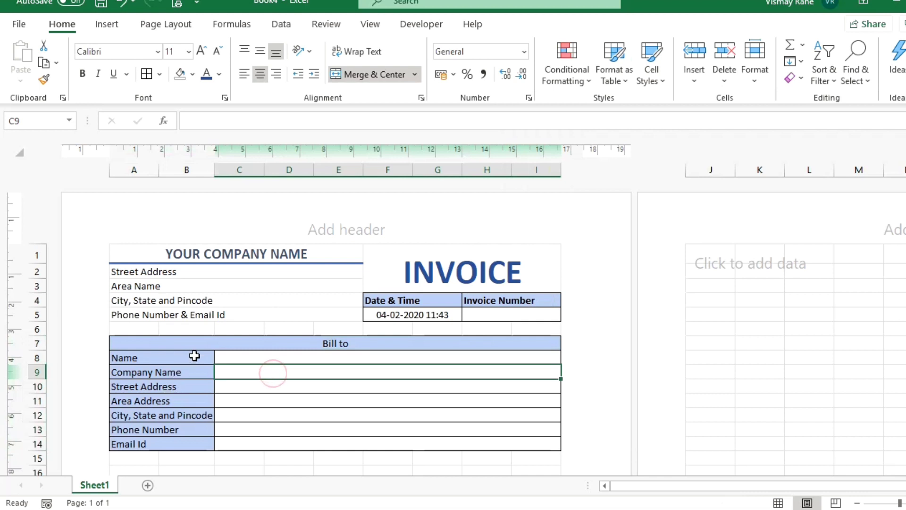
Bold the shaded bill-to labels and the Bill to heading.
left_click_drag(195, 356, 186, 449)
key("ctrl+b")
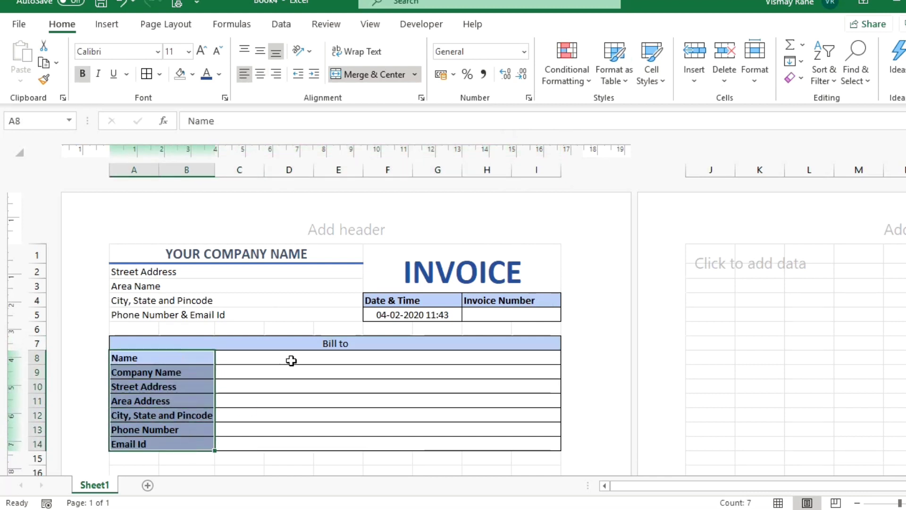
left_click(306, 344)
key("ctrl+b")
left_click(310, 382)
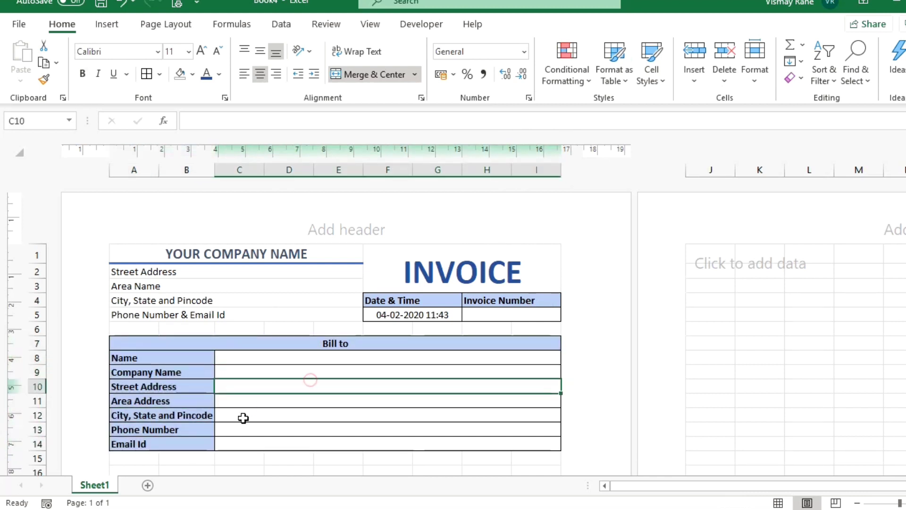
scroll(243, 418, "down", 3)
Enter Item #, Item Descriptions, Price, Quantity and Amount into A16, B16, E16, G16 and H16.
left_click(137, 366)
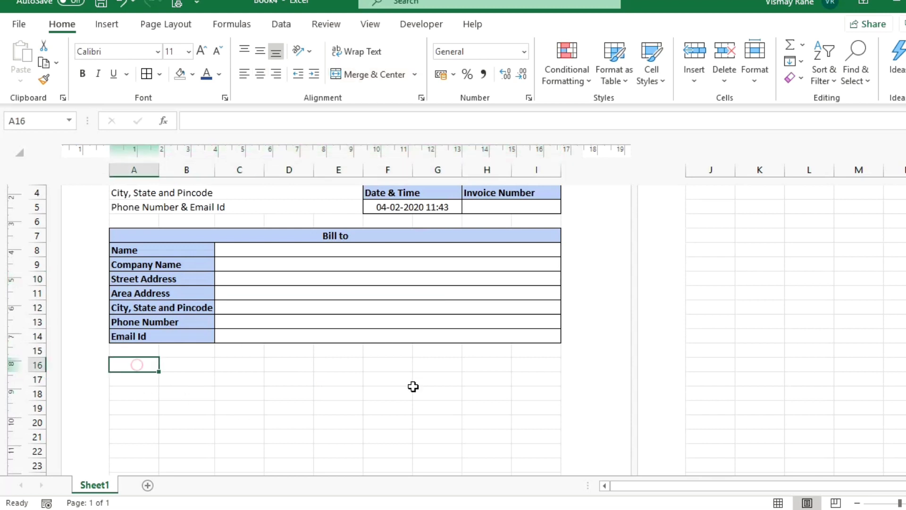
type("Item #")
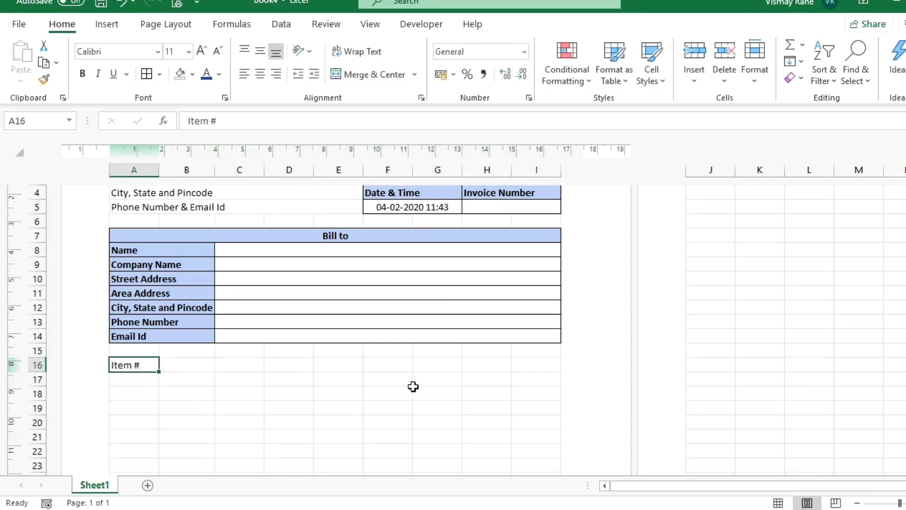
key("Tab")
type("It")
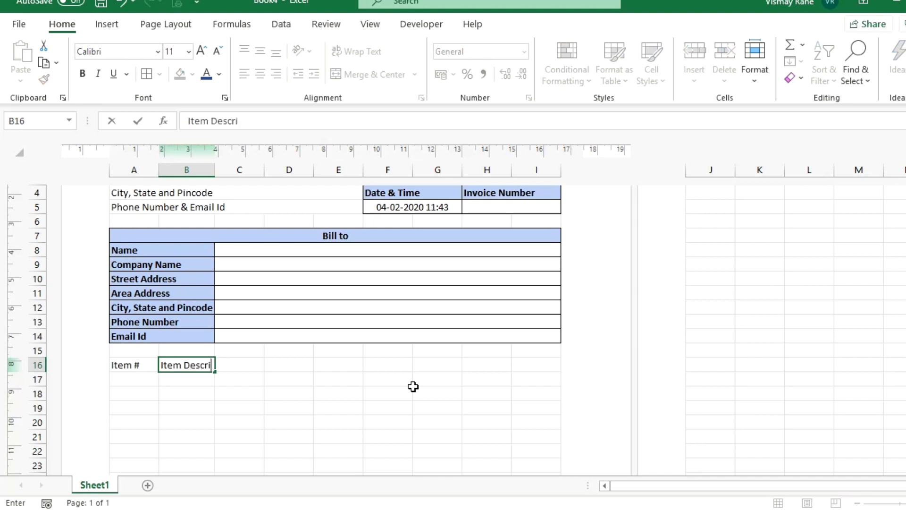
type("em Descriptions")
key("Return")
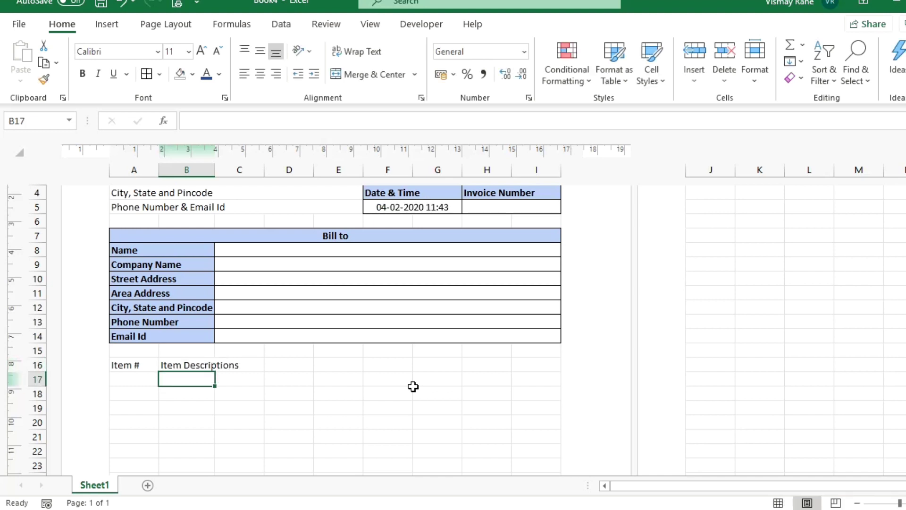
key("Up")
key("Right")
key("Right")
key("Right")
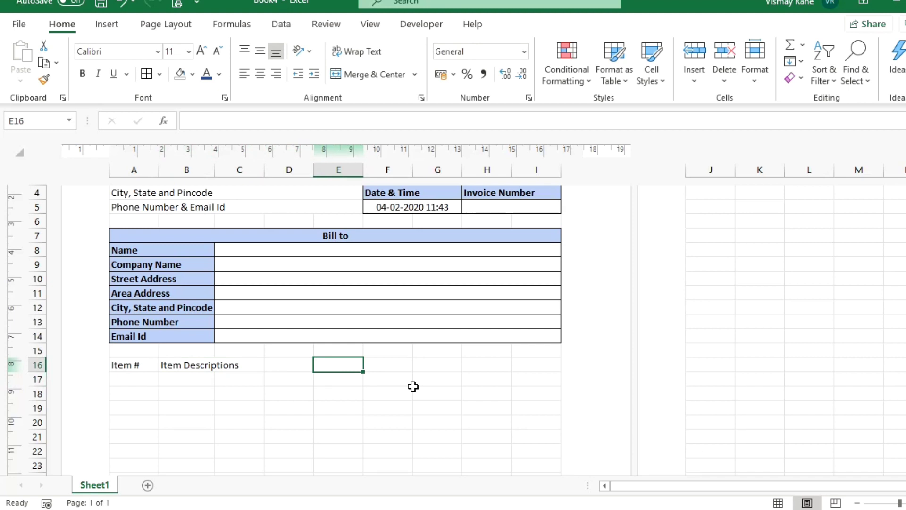
type("Price")
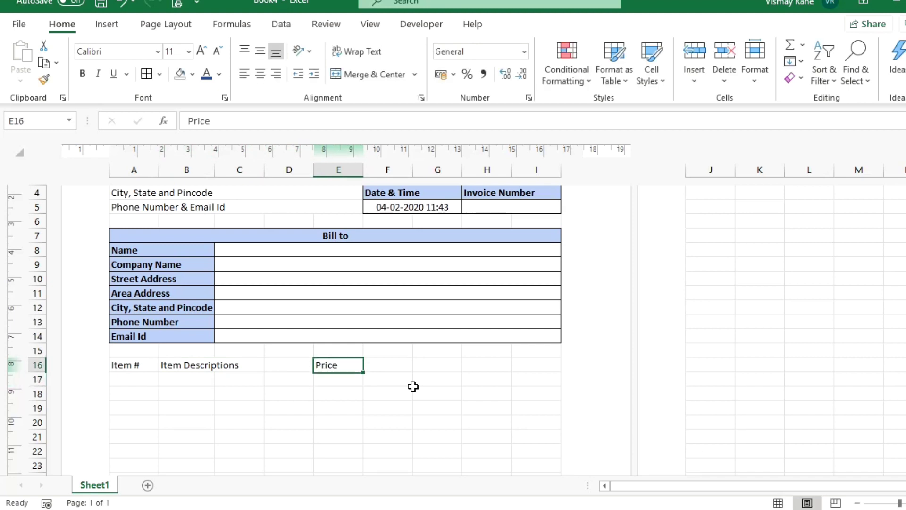
key("Tab")
key("Tab")
type("Q")
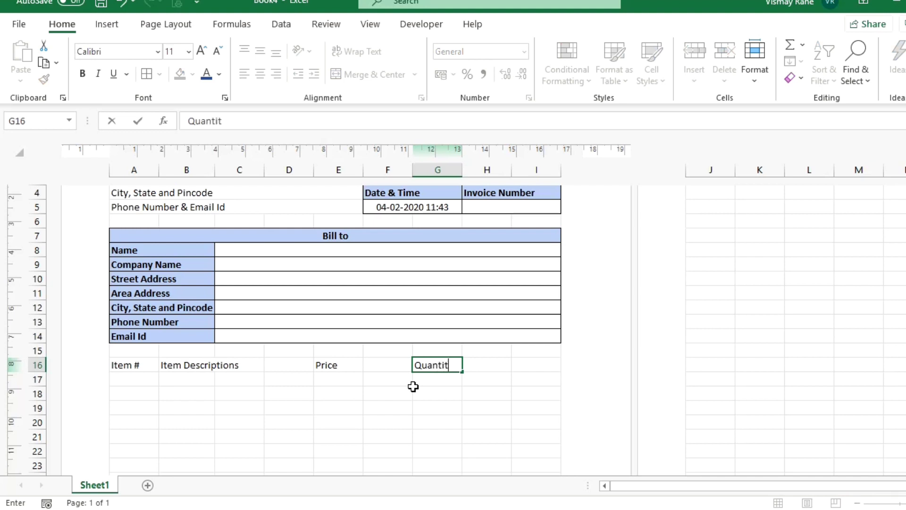
type("uantity")
key("Tab")
type("Amou")
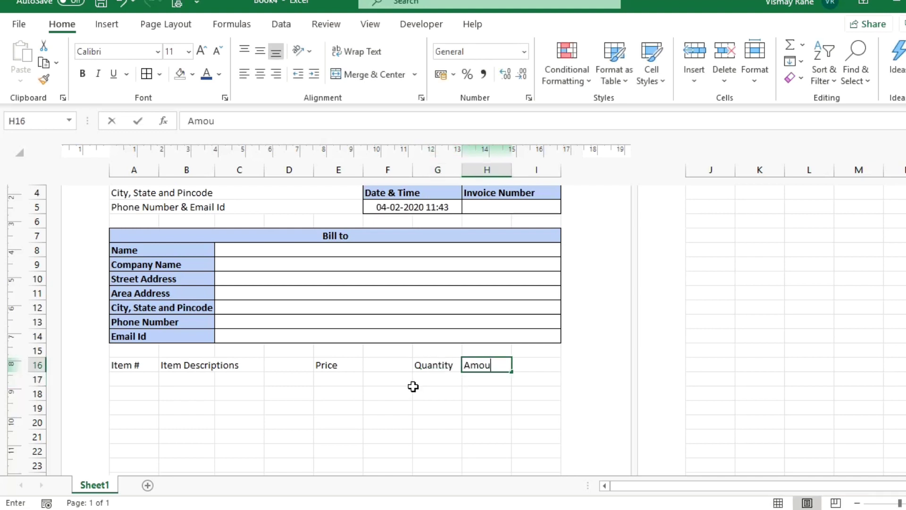
type("nt")
key("Left")
key("Left")
key("Left")
key("Left")
key("Left")
key("Left")
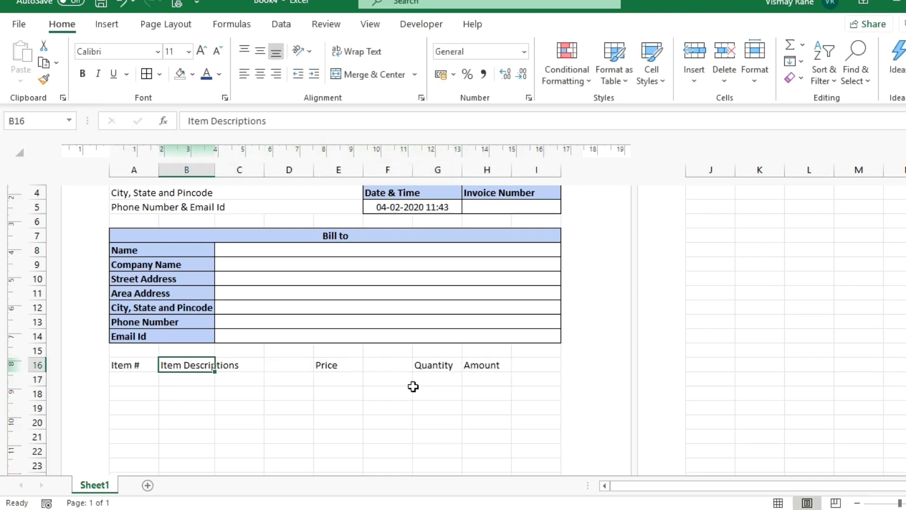
key("Left")
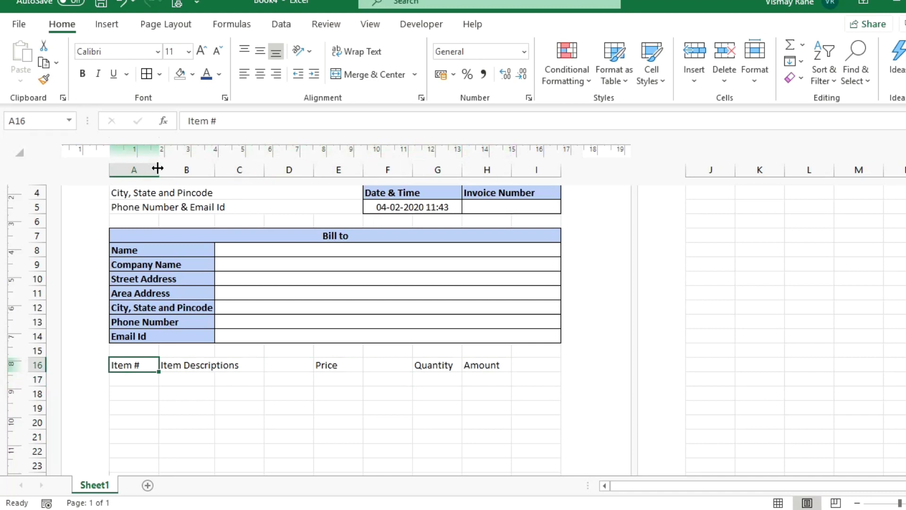
Narrow column A to fit Item # and widen several columns of the item table.
left_click_drag(157, 168, 145, 169)
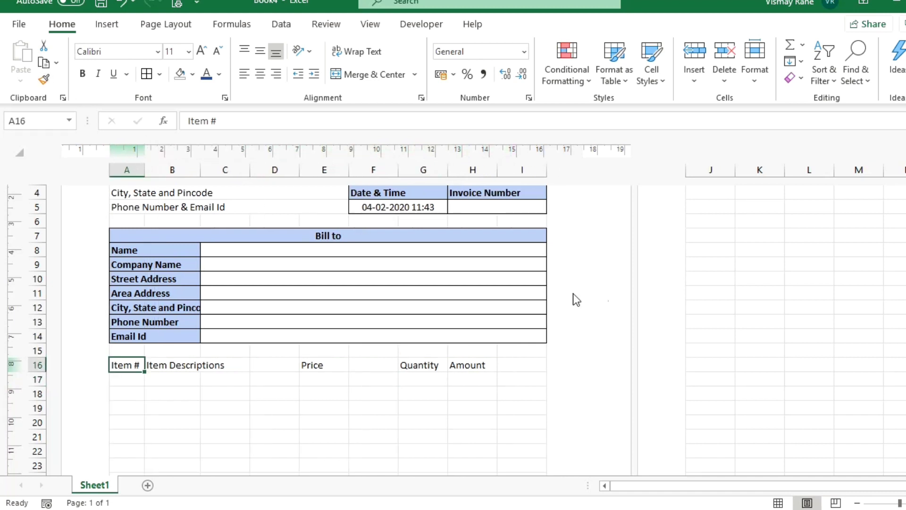
scroll(599, 296, "up", 2)
left_click_drag(425, 169, 506, 171)
scroll(508, 323, "down", 3)
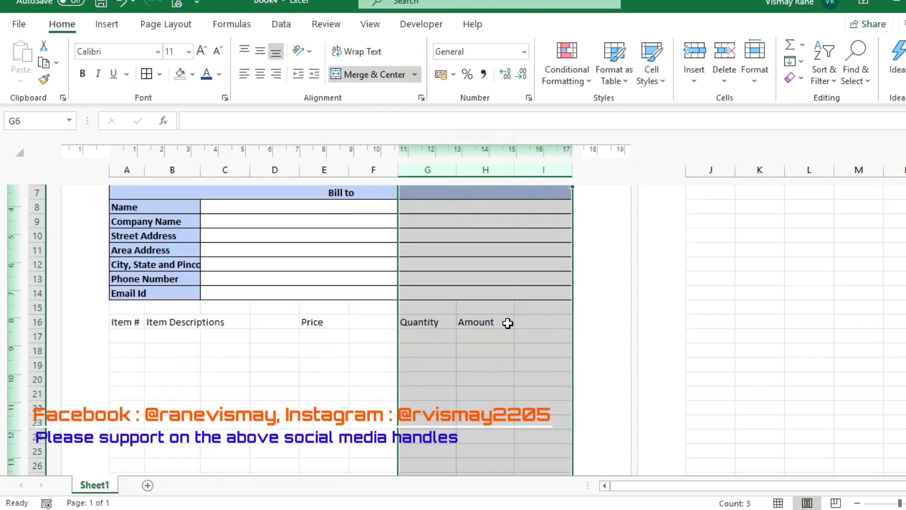
left_click(462, 381)
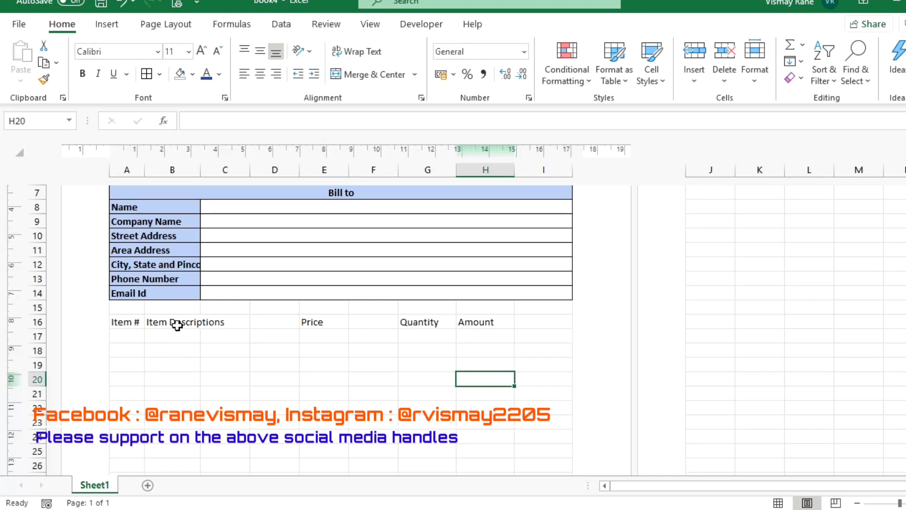
Merge and centre Item Descriptions across B16:D16, Price across E16:F16, and Amount across H16:I16.
left_click_drag(177, 325, 262, 321)
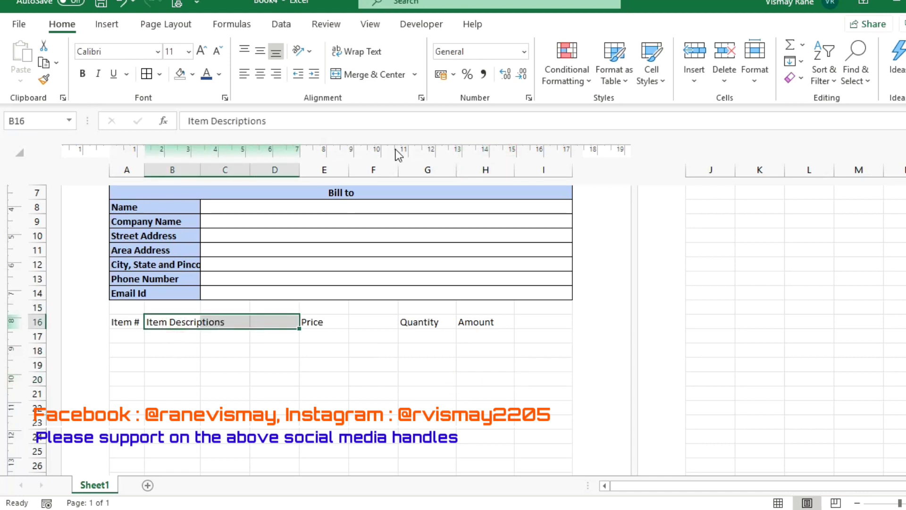
left_click(377, 80)
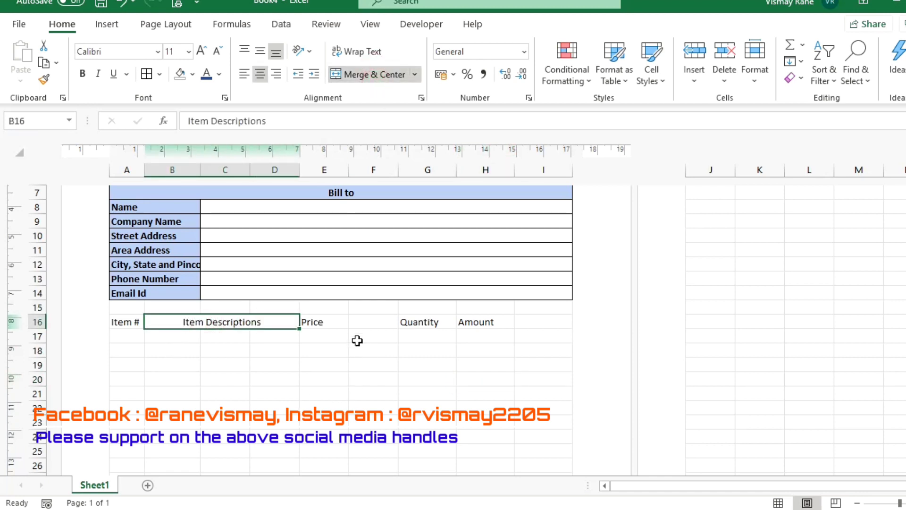
left_click_drag(335, 322, 356, 324)
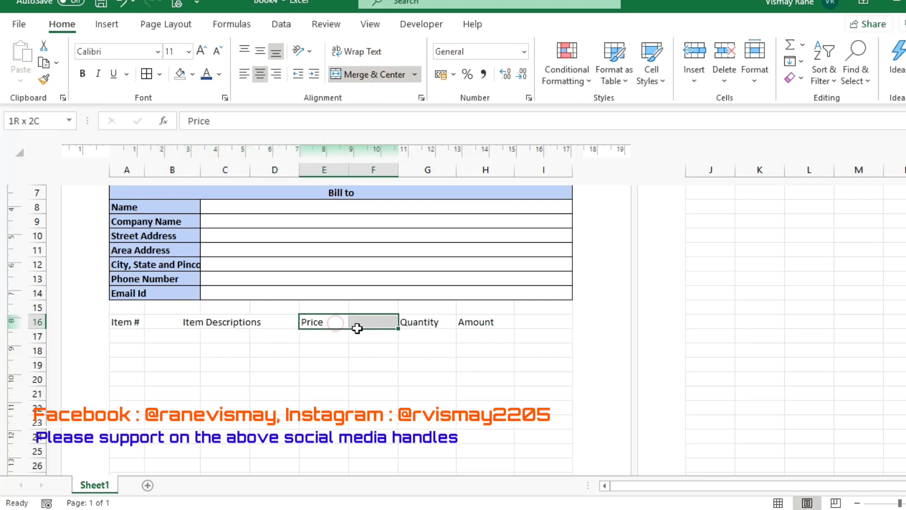
left_click(376, 75)
left_click_drag(476, 327, 544, 321)
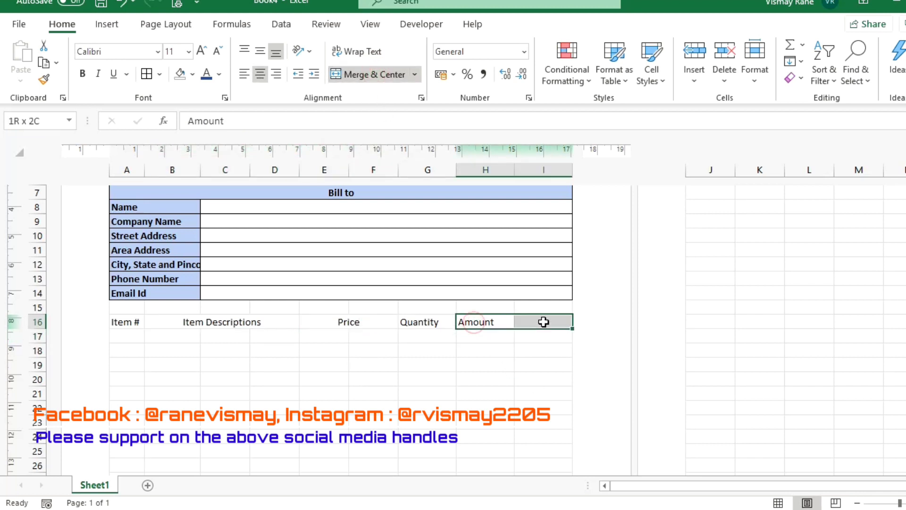
left_click(373, 75)
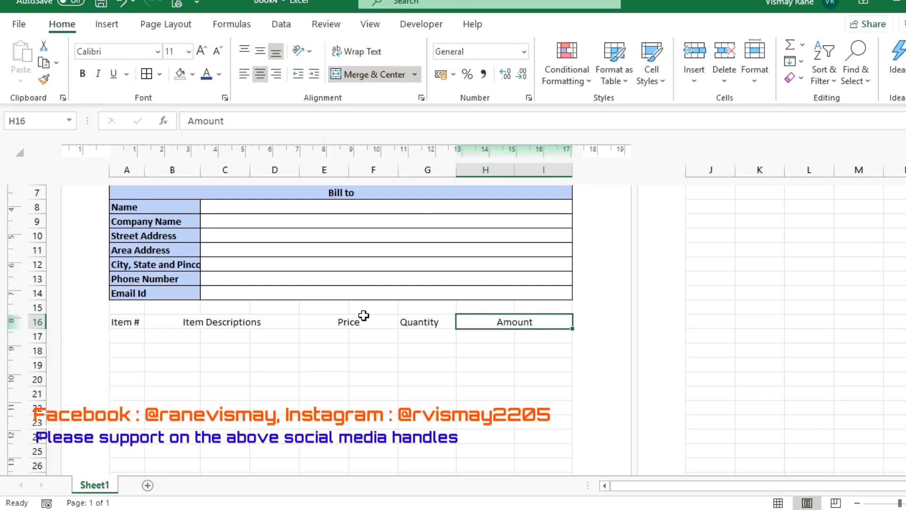
left_click_drag(123, 328, 547, 427)
Add All Borders to the item table and give header row A16:I16 the 40% - Accent1 style.
left_click(144, 75)
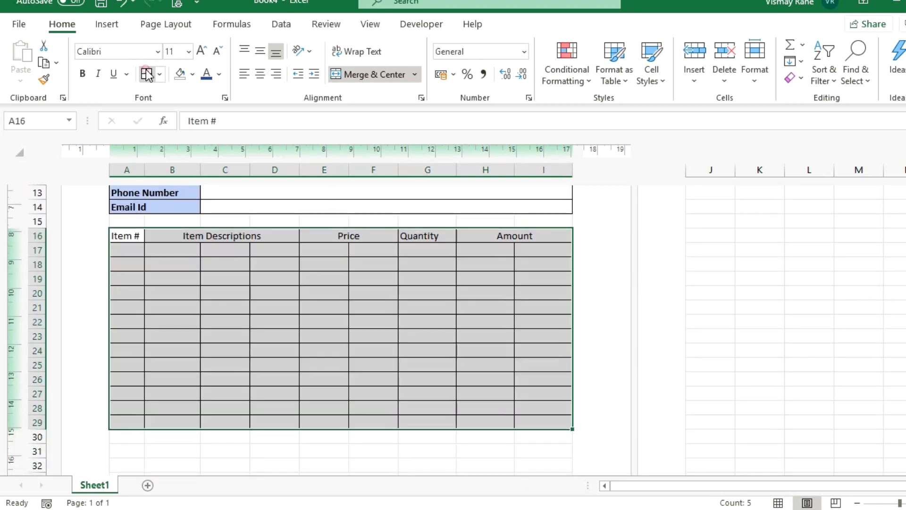
left_click_drag(127, 232, 486, 231)
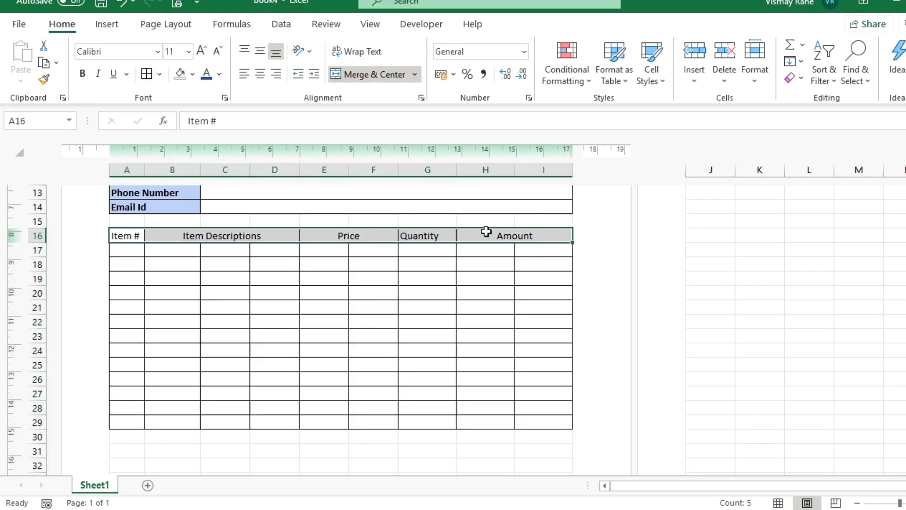
left_click(653, 80)
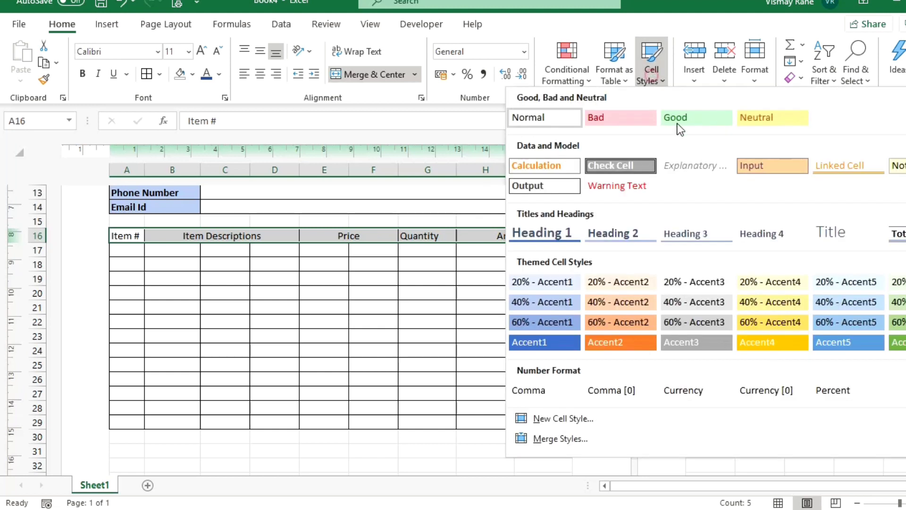
left_click(561, 299)
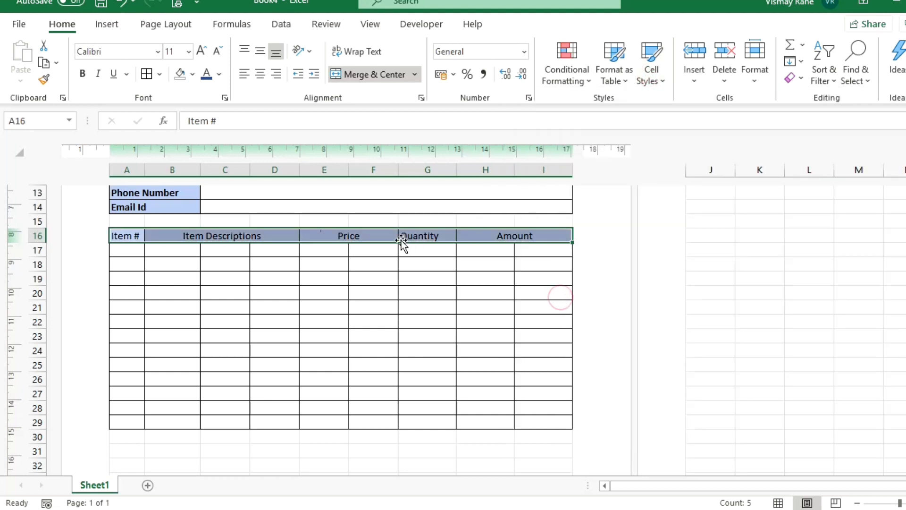
Centre all the item table header labels in A16:I16.
left_click(451, 237)
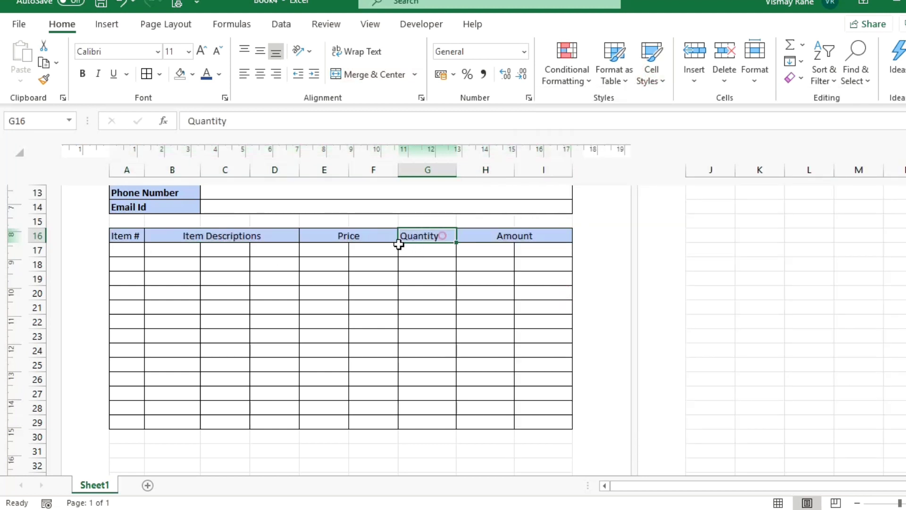
left_click_drag(113, 232, 538, 240)
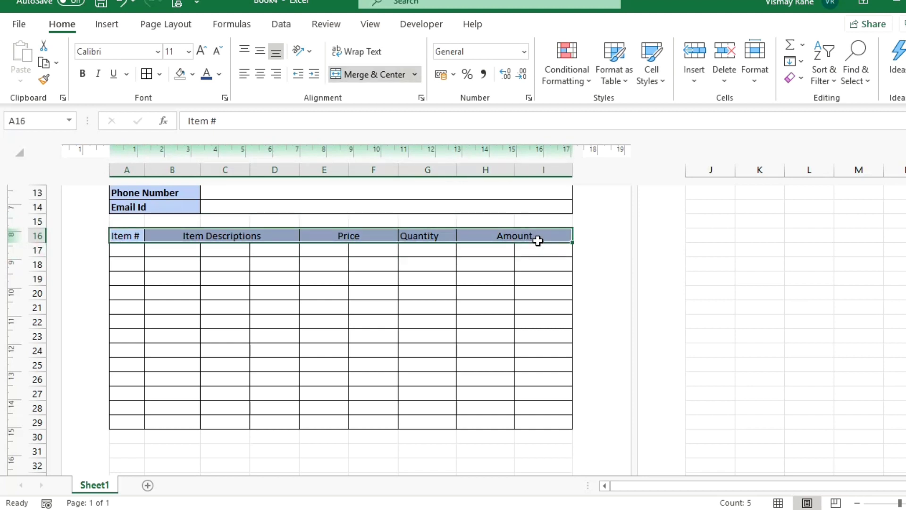
scroll(431, 259, "up", 3)
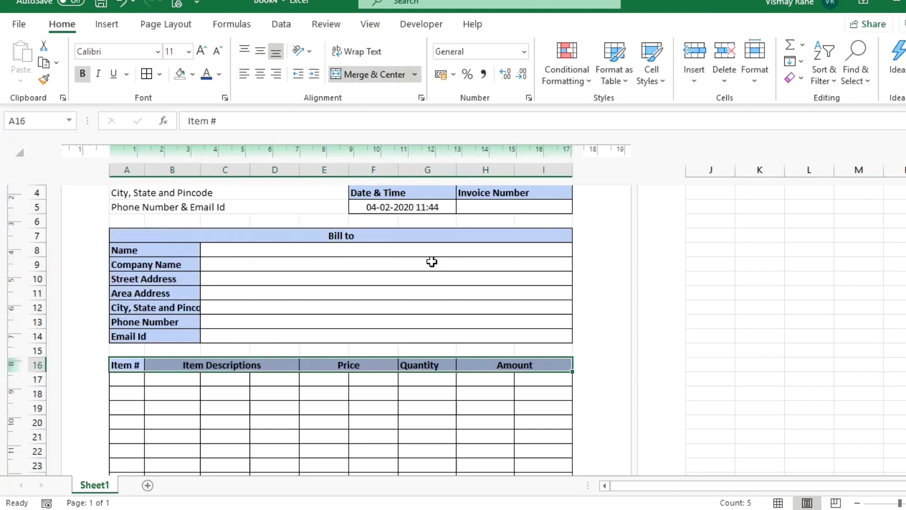
left_click(259, 78)
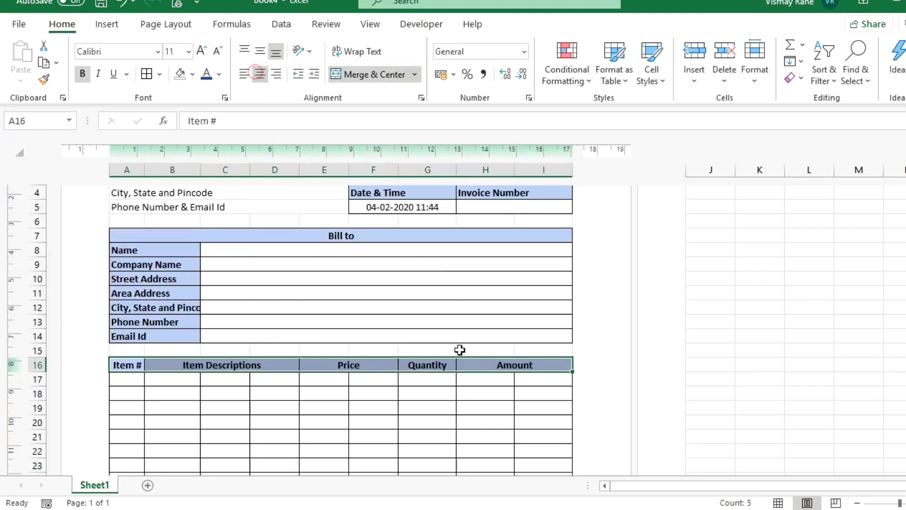
left_click(475, 398)
scroll(487, 396, "down", 1)
left_click_drag(484, 336, 515, 331)
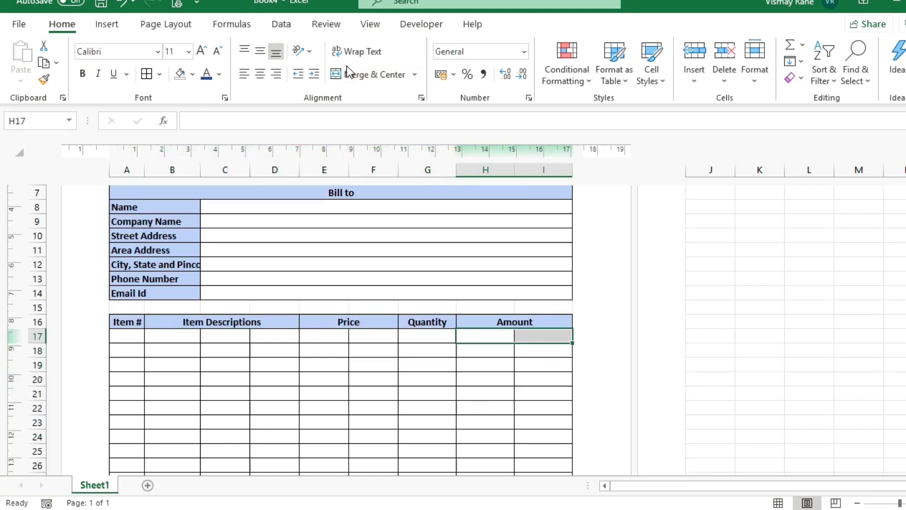
Merge the Amount cell H17:I17 and paste that merged format down the Amount rows.
left_click(364, 78)
key("ctrl+c")
key("shift+Down")
key("shift+Down")
key("shift+Down")
key("shift+Down")
key("shift+Down")
key("shift+Down")
key("shift+Down")
key("shift+Down")
key("shift+Down")
key("shift+Down")
key("shift+Down")
key("shift+Down")
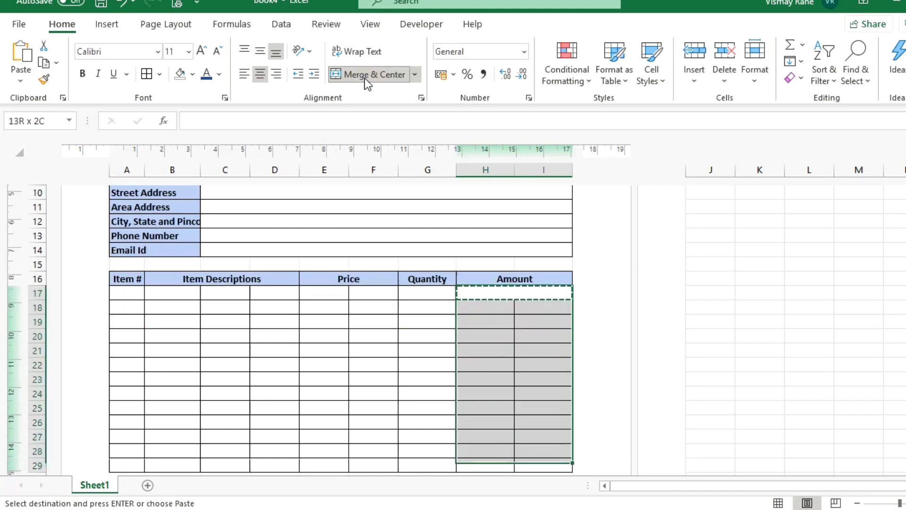
key("Return")
key("Up")
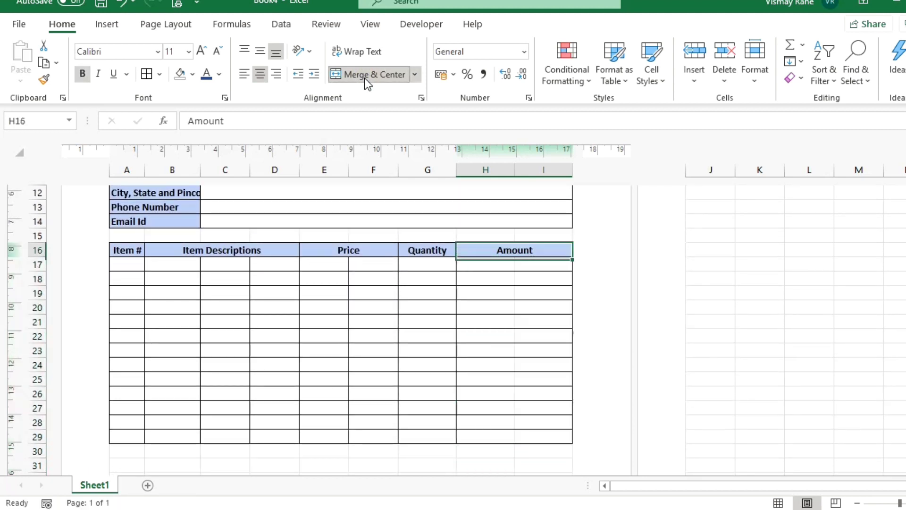
key("Down")
left_click(365, 78)
key("Down")
key("Up")
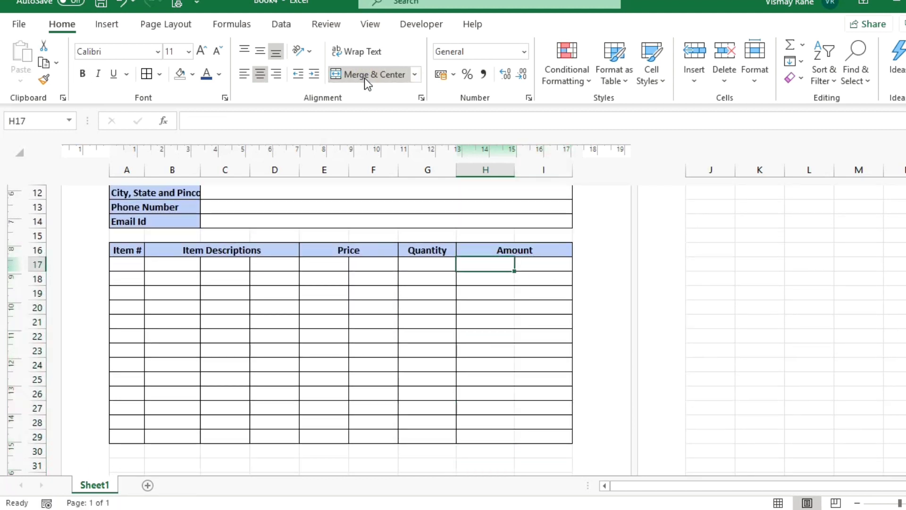
key("shift+Right")
left_click(394, 70)
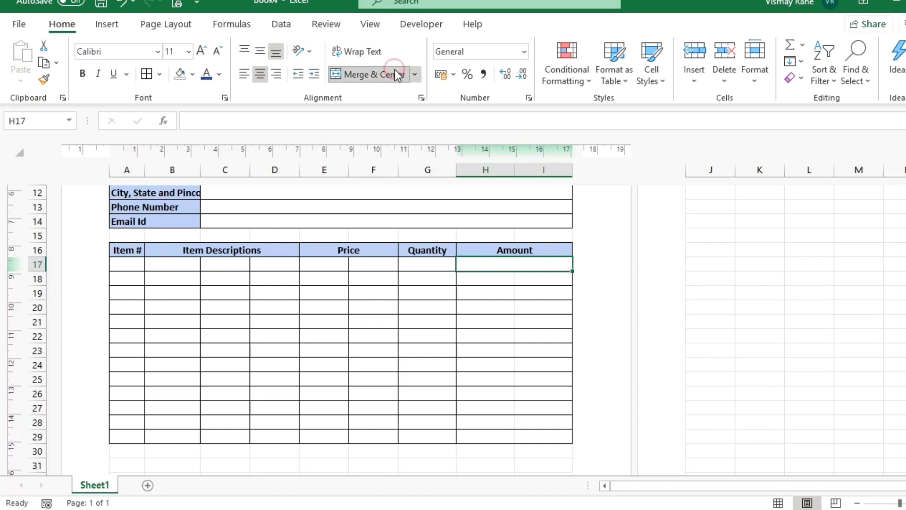
key("ctrl+c")
key("Down")
key("Down")
key("ctrl+v")
key("Down")
key("ctrl+v")
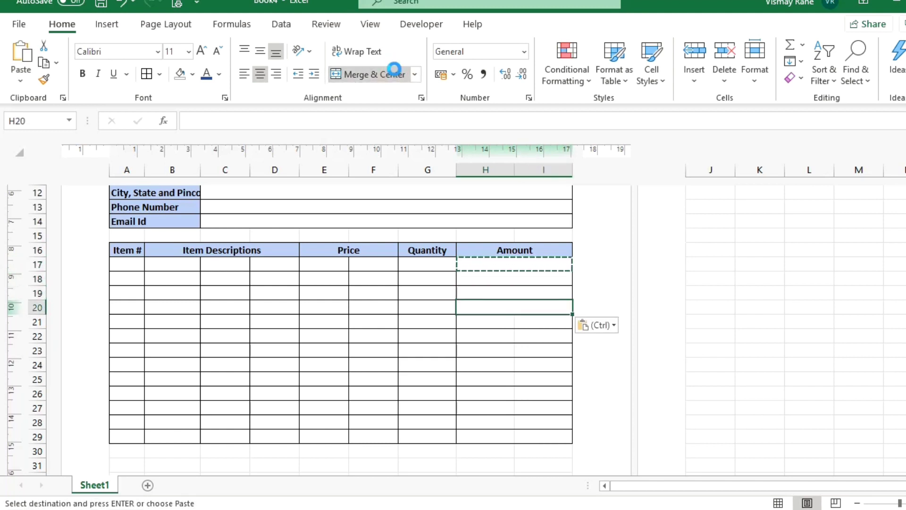
key("Down")
key("ctrl+v")
key("Down")
key("ctrl+v")
key("Down")
key("ctrl+v")
key("Down")
key("ctrl+v")
key("Down")
key("ctrl+v")
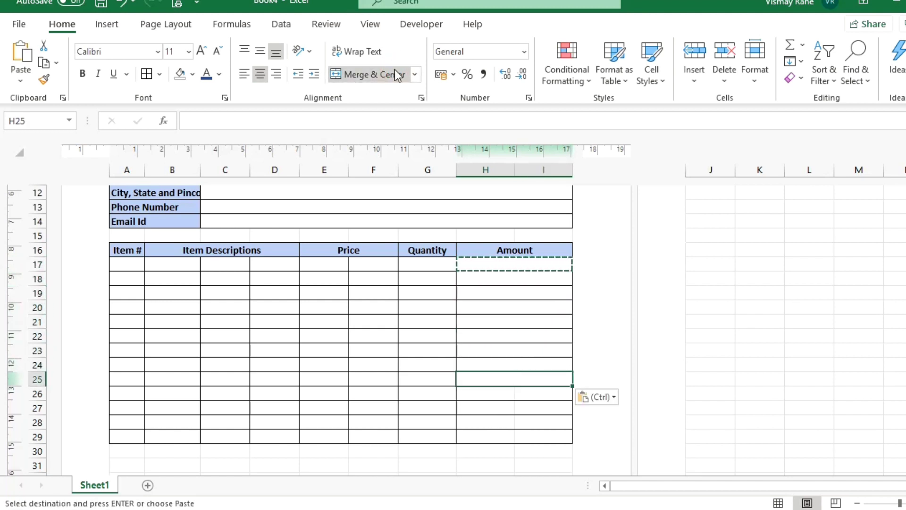
key("Down")
key("ctrl+v")
key("Down")
key("ctrl+v")
key("Down")
key("ctrl+v")
key("Down")
key("ctrl+v")
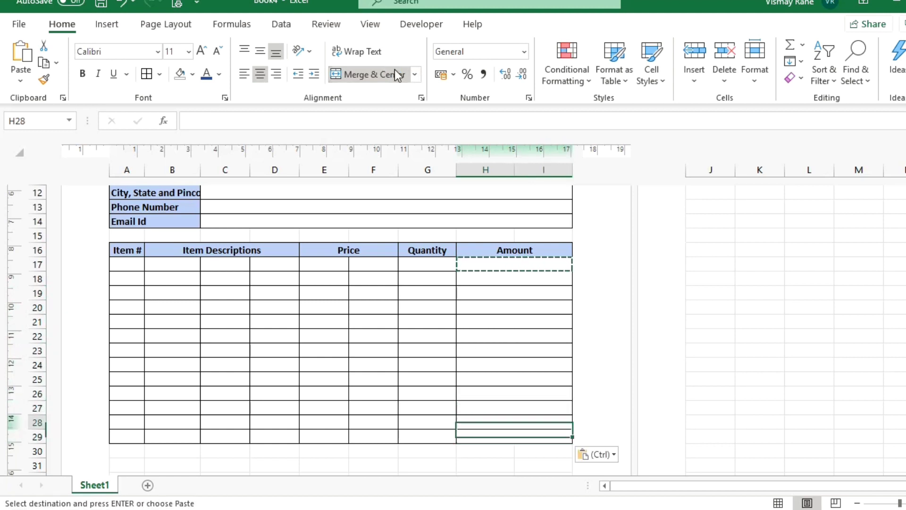
key("Up")
key("Up")
key("Up")
key("Up")
key("Up")
key("Up")
key("Up")
key("Up")
key("Up")
key("Up")
key("Up")
key("Up")
key("Down")
Merge the Price cell E17:F17 and paste it down the Price rows to row 29.
key("Left")
key("Left")
key("Left")
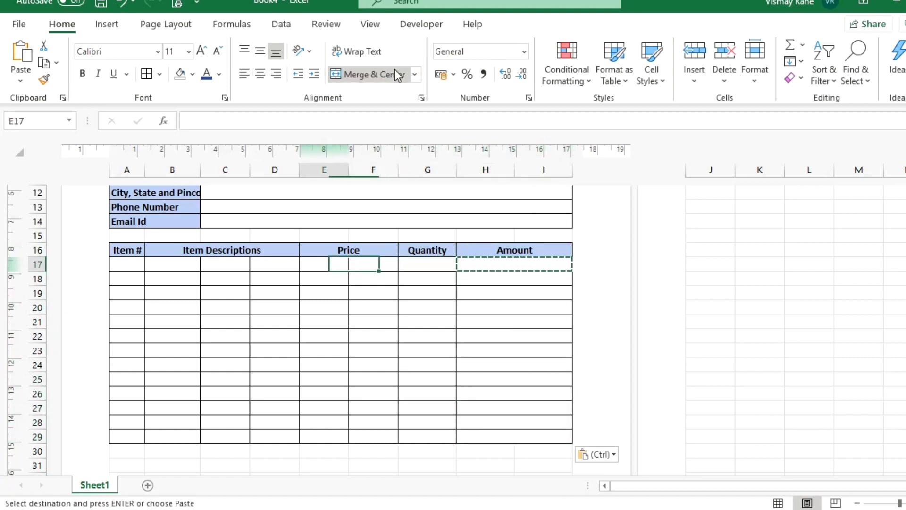
key("Escape")
key("shift+Right")
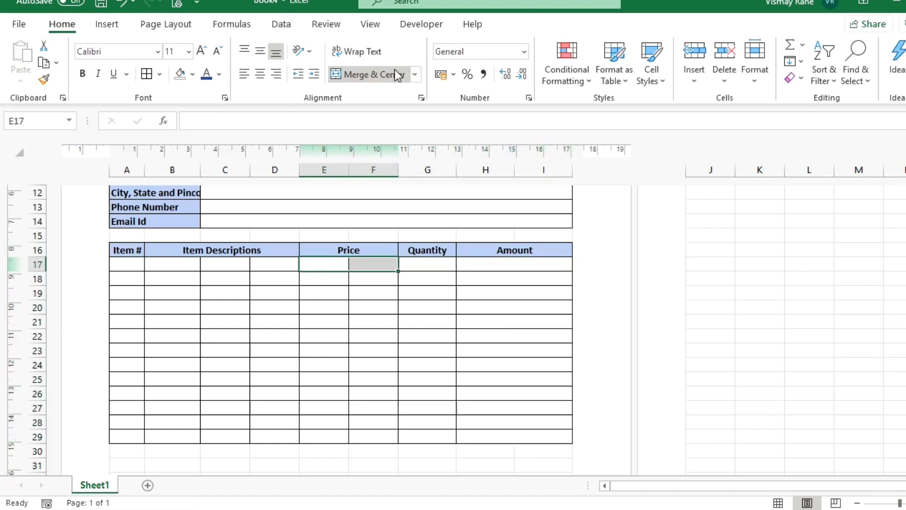
left_click(374, 82)
key("ctrl+c")
key("Down")
key("Down")
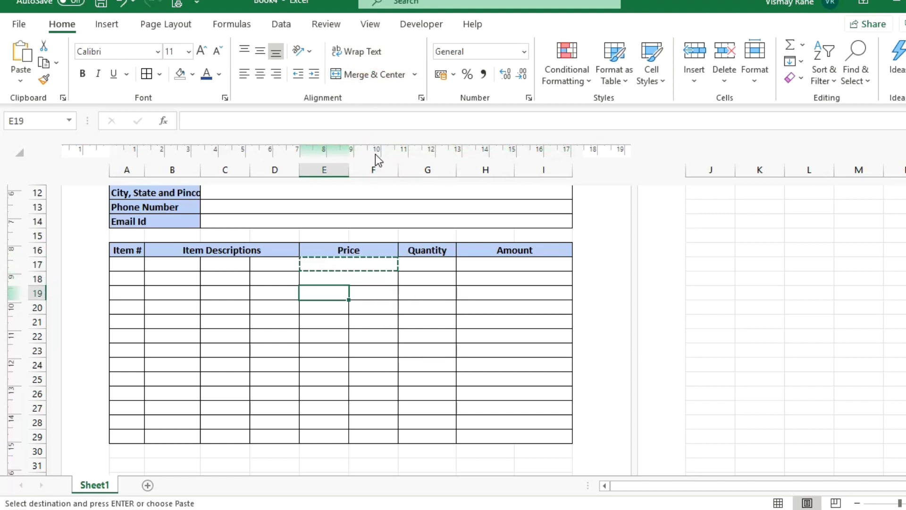
key("ctrl+v")
key("Down")
key("ctrl+v")
key("Down")
key("ctrl+v")
key("Down")
key("ctrl+v")
key("Down")
key("ctrl+v")
key("Down")
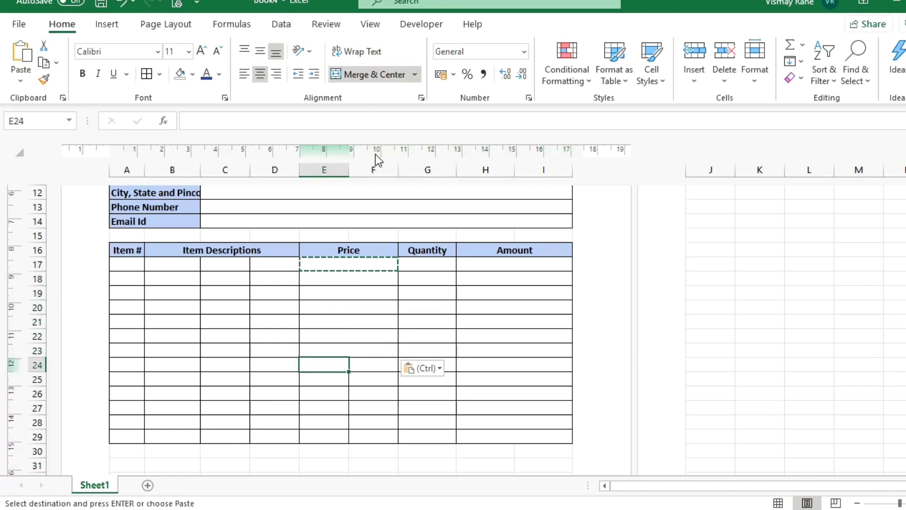
key("ctrl+v")
key("Down")
key("ctrl+v")
key("Down")
key("ctrl+v")
key("Down")
key("ctrl+v")
key("Down")
key("ctrl+v")
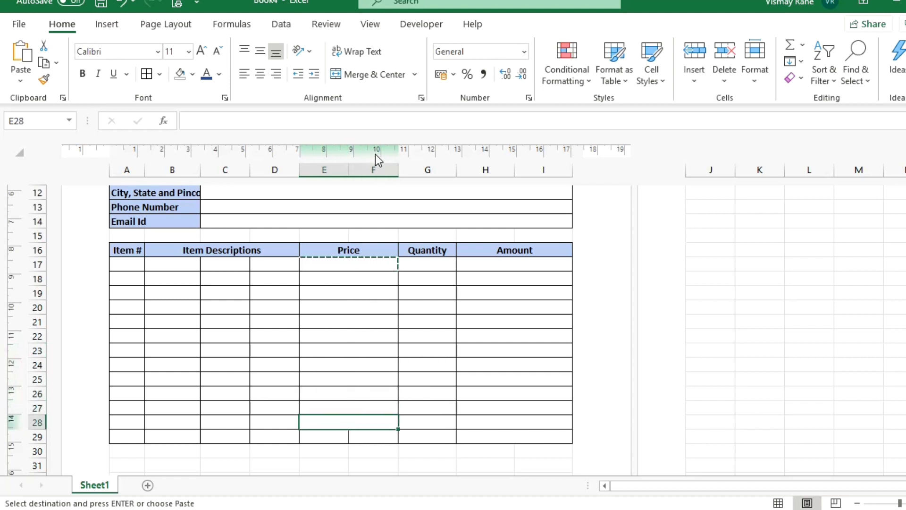
key("Down")
key("ctrl+v")
key("Escape")
key("Up")
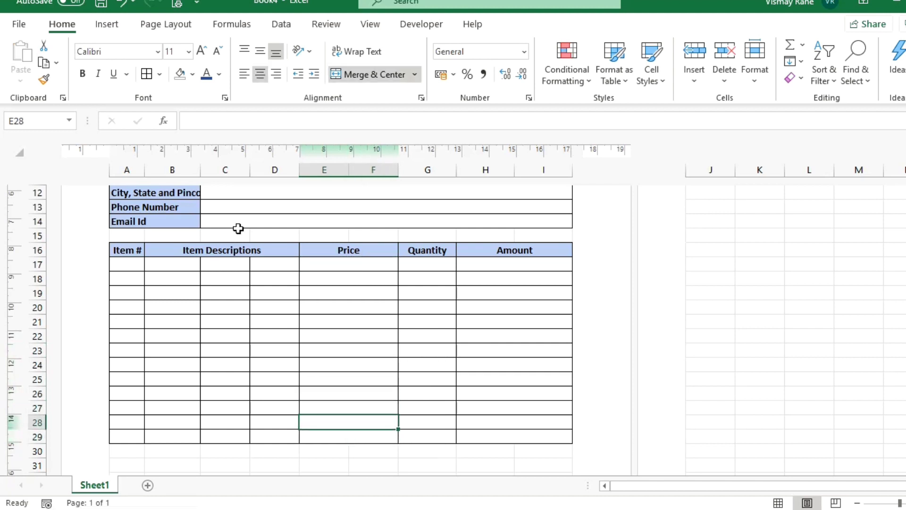
Merge the description cell B17:D17 and paste it down the Item Descriptions rows to 29.
left_click_drag(180, 264, 269, 260)
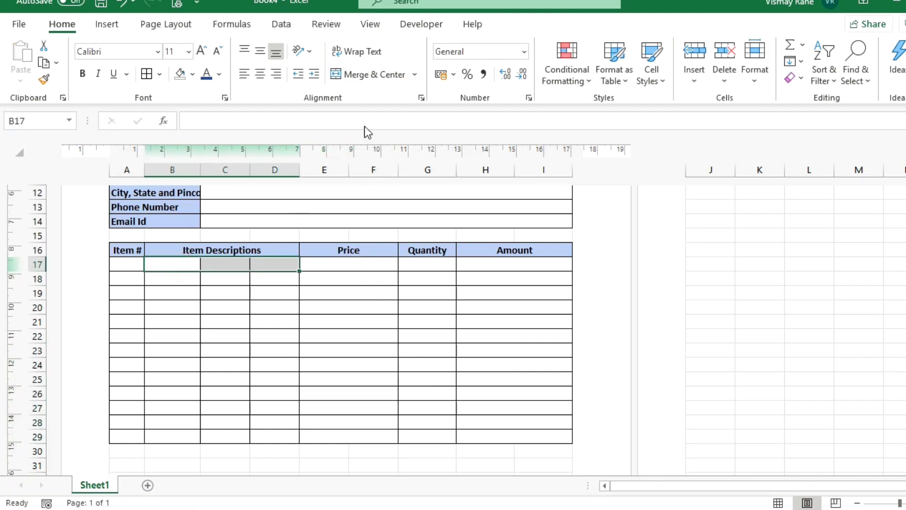
left_click(371, 80)
key("ctrl+c")
key("Down")
key("ctrl+v")
key("Down")
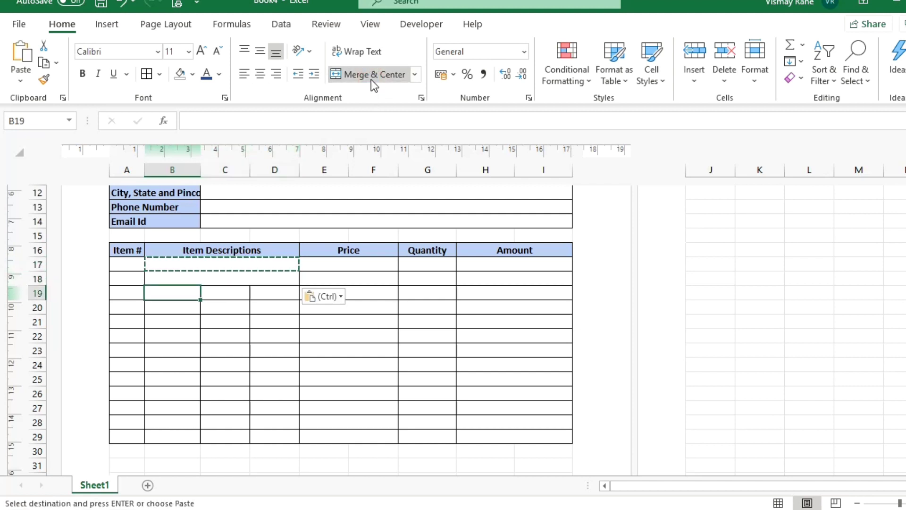
key("ctrl+v")
key("Down")
key("ctrl+v")
key("Down")
key("ctrl+v")
key("Down")
key("ctrl+v")
key("Down")
key("ctrl+v")
key("Down")
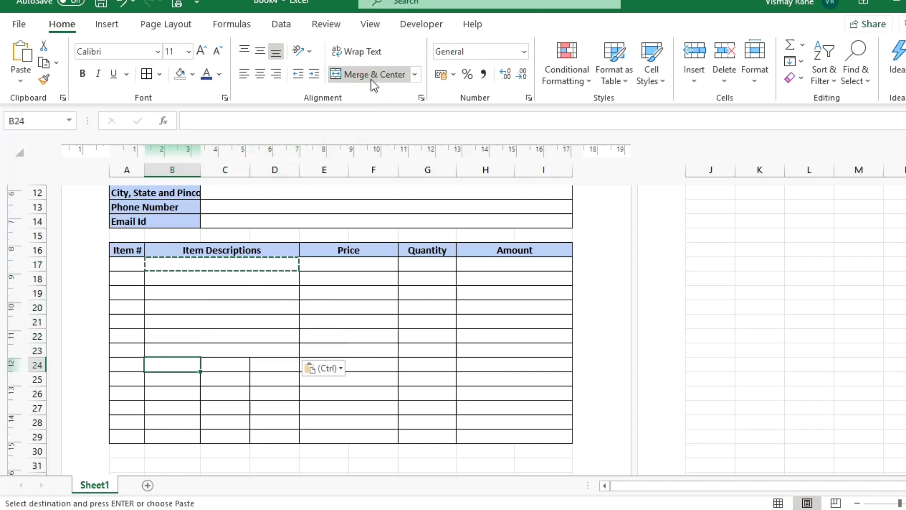
key("ctrl+v")
key("Down")
key("ctrl+v")
key("Down")
key("ctrl+v")
key("Down")
key("ctrl+v")
key("Down")
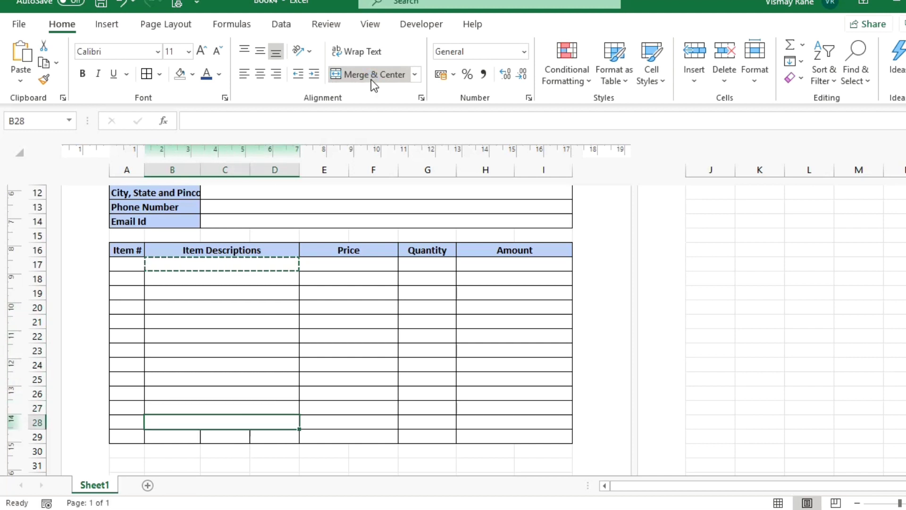
key("ctrl+v")
key("Down")
key("ctrl+v")
key("Escape")
key("Up")
key("Up")
key("Up")
key("Up")
key("Up")
key("Up")
key("Up")
key("Up")
key("Up")
key("Up")
key("Up")
key("Up")
key("Up")
key("Up")
key("Up")
key("Up")
key("Up")
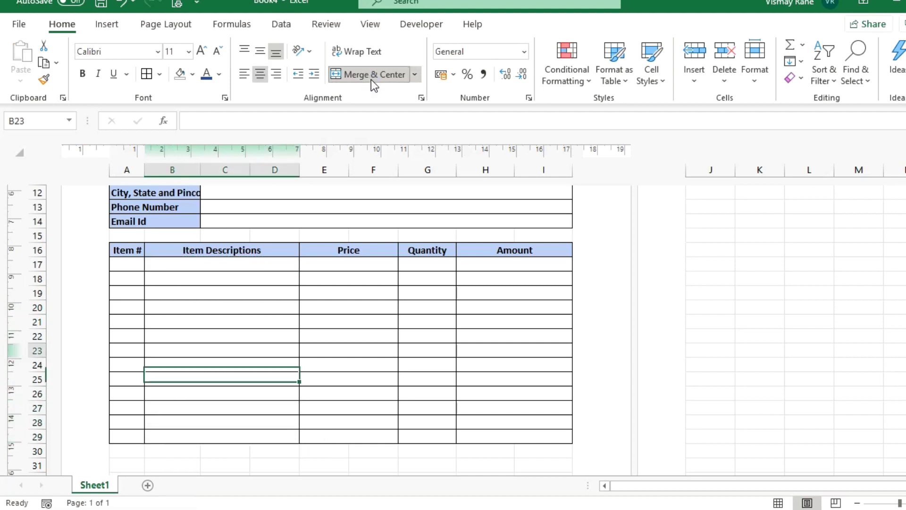
key("Down")
key("Down")
Move the selection down past the item table to row 30.
key("Down")
key("Right")
key("Down")
key("Down")
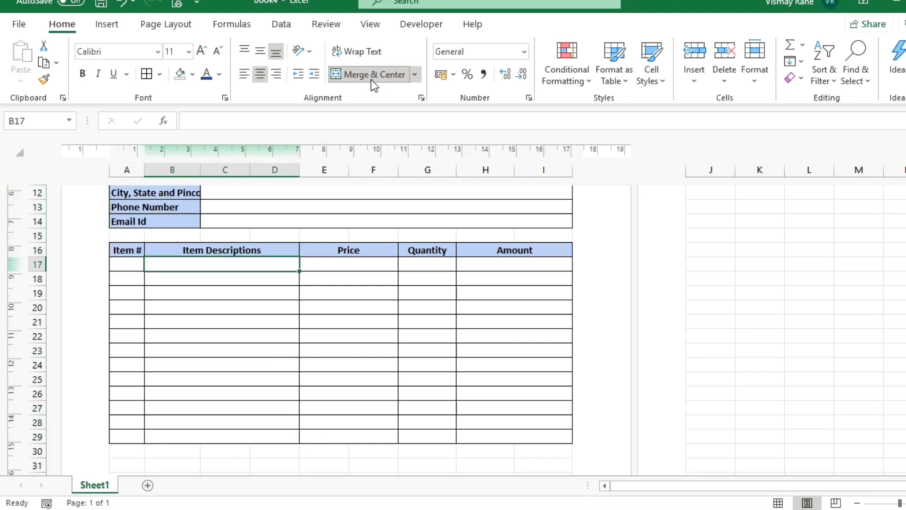
key("Down")
key("Up")
key("Right")
key("Right")
key("Right")
key("Down")
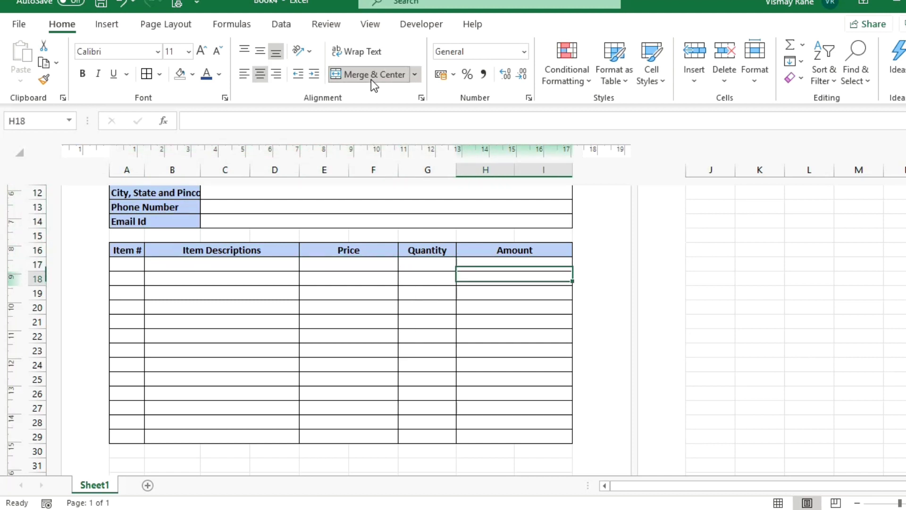
key("Down")
key("Down")
key("Down")
key("Down")
key("Down")
key("Down")
key("Down")
key("Down")
key("Down")
key("Down")
key("Down")
key("Down")
key("Down")
key("Down")
key("Down")
key("Up")
key("Up")
key("Up")
key("Left")
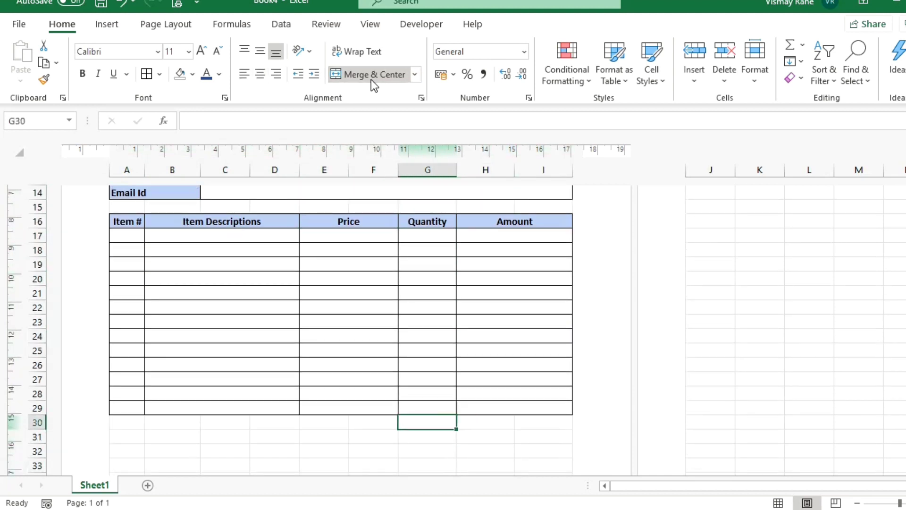
Enter Total, Taxes, Discount % and Discount ₹ in F30:F33.
key("Left")
type("To")
key("Return")
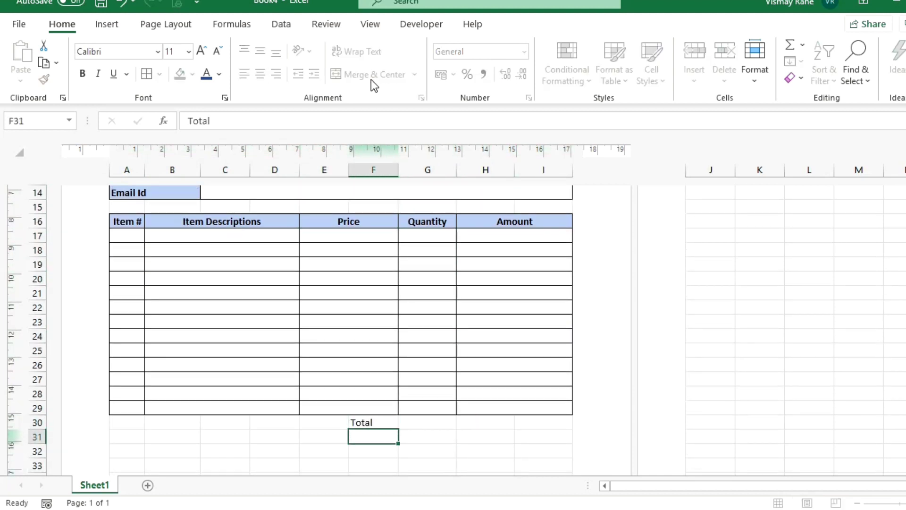
type("Taxes")
key("Return")
type("Disc")
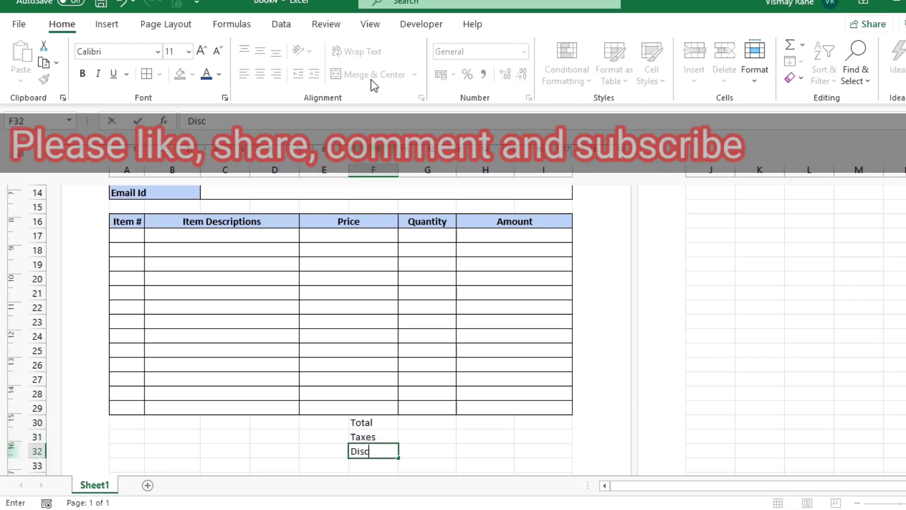
type("ount %")
key("Return")
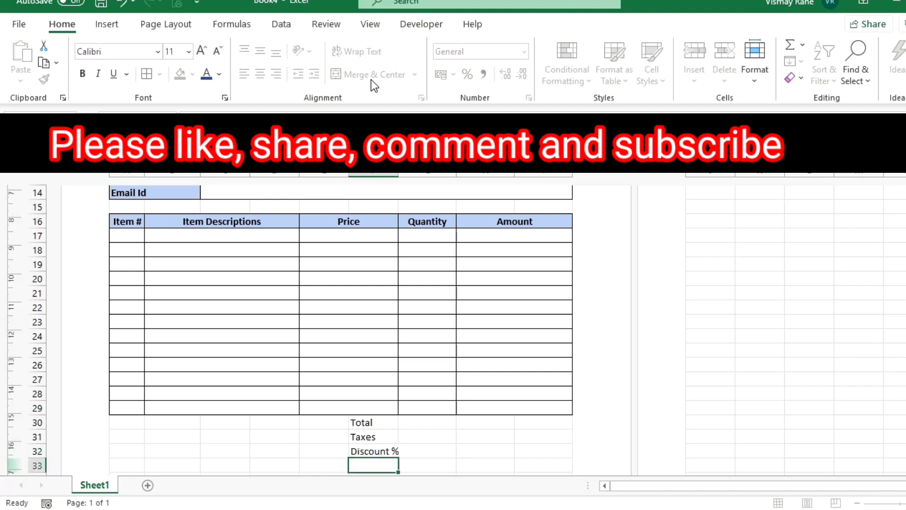
type("Discount ₹")
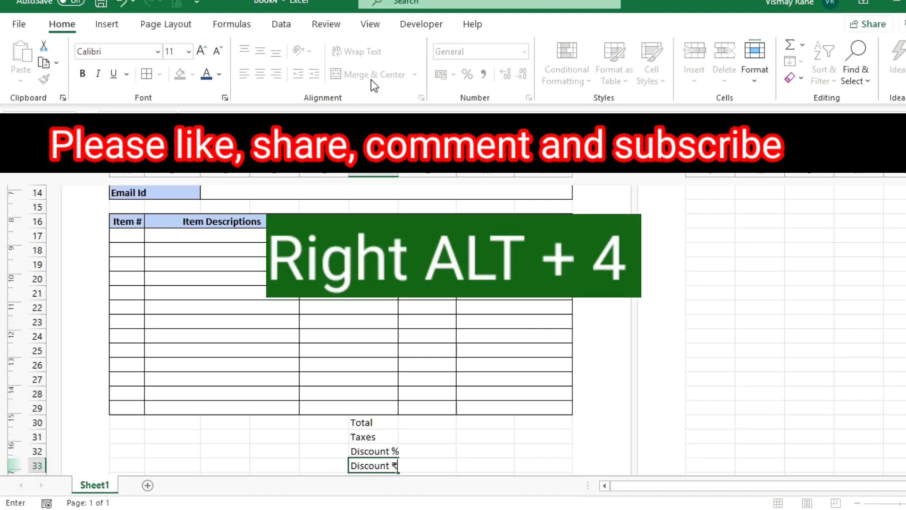
key("Return")
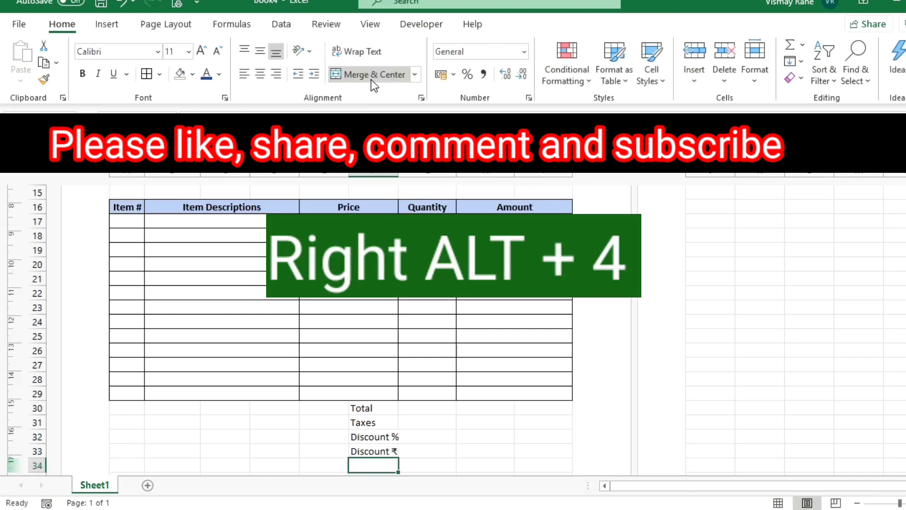
Enter Final Amount, Advance Paid and Balance to be Paid in F34:F36.
type("Final A")
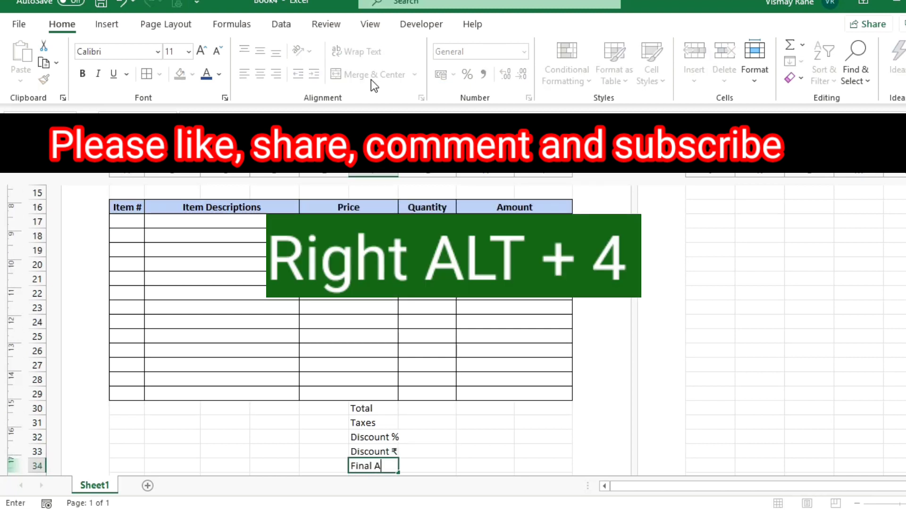
type("mount")
key("Return")
type("Adv")
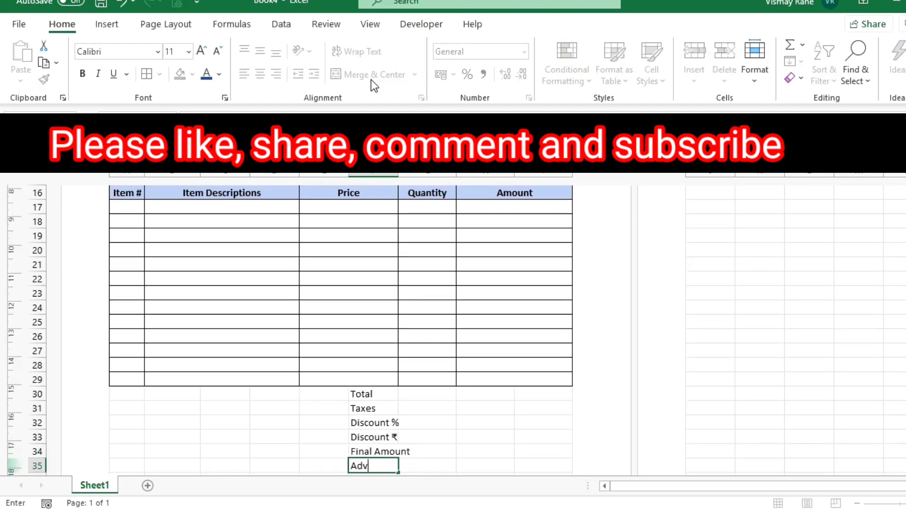
type("ance Paid")
key("Return")
type("Balanc")
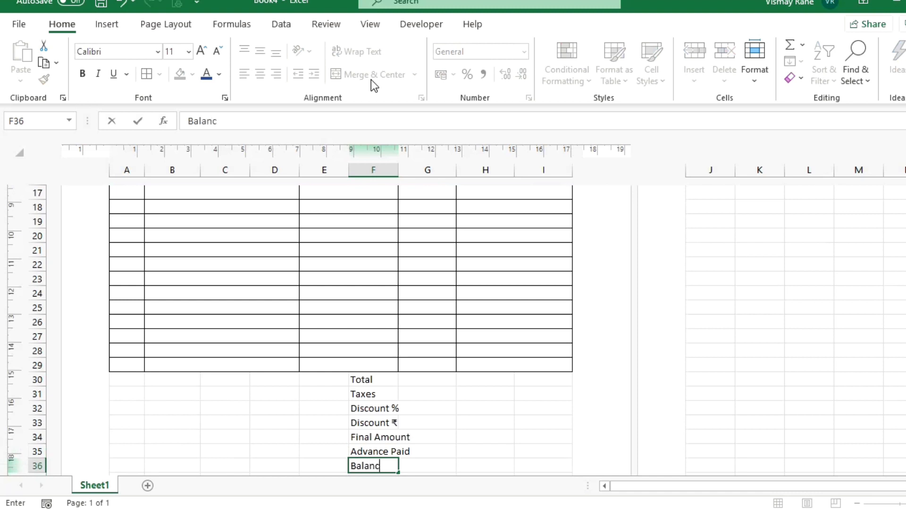
type("e to be Paid")
key("Return")
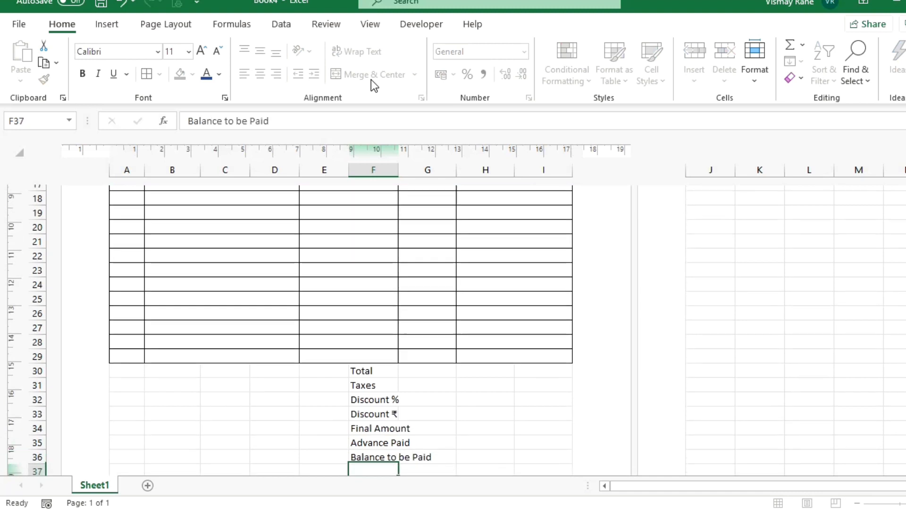
key("Up")
key("Up")
key("Up")
key("Up")
key("Up")
key("Up")
key("Up")
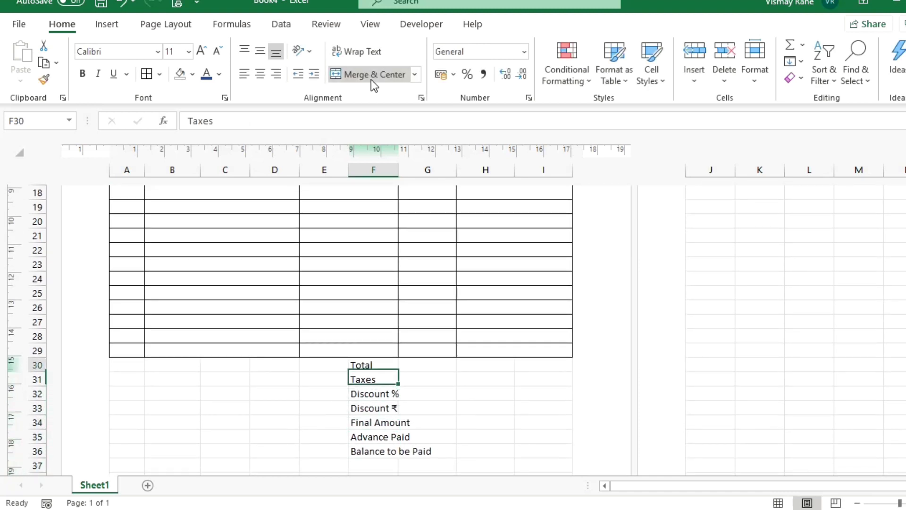
key("Up")
Merge Total, Final Amount, Advance Paid and Balance to be Paid across columns F–G.
key("shift+Right")
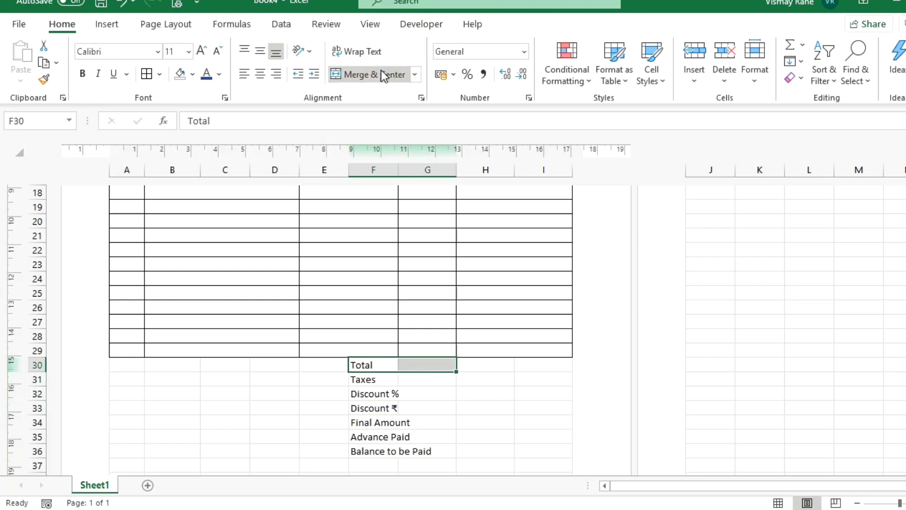
left_click(375, 73)
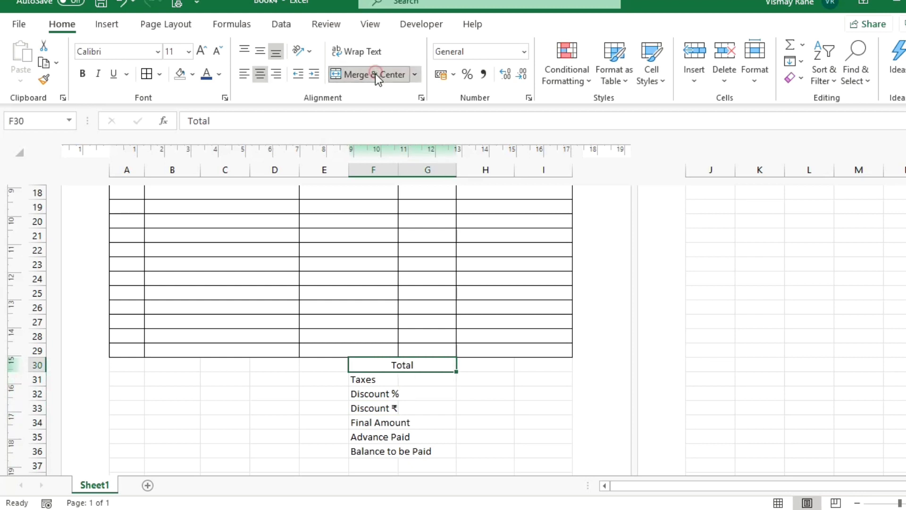
left_click(423, 378)
left_click(390, 407)
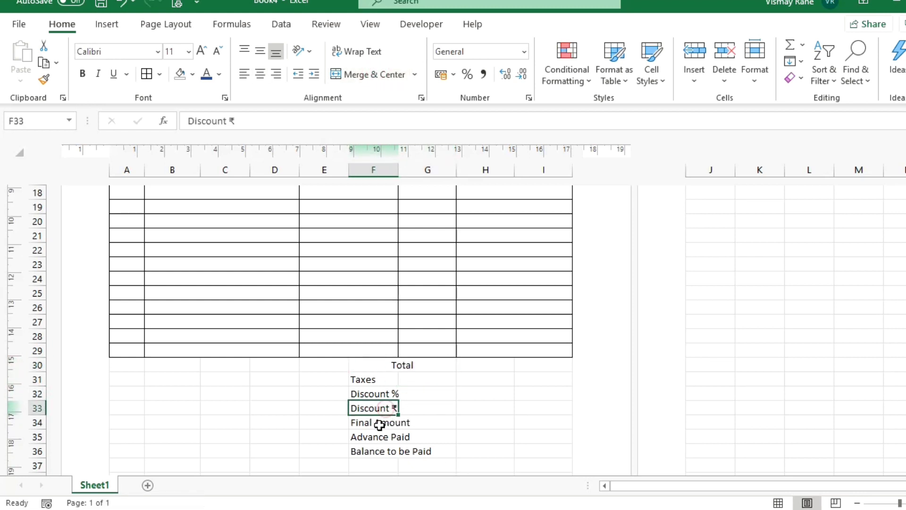
left_click_drag(379, 424, 414, 436)
left_click(358, 74)
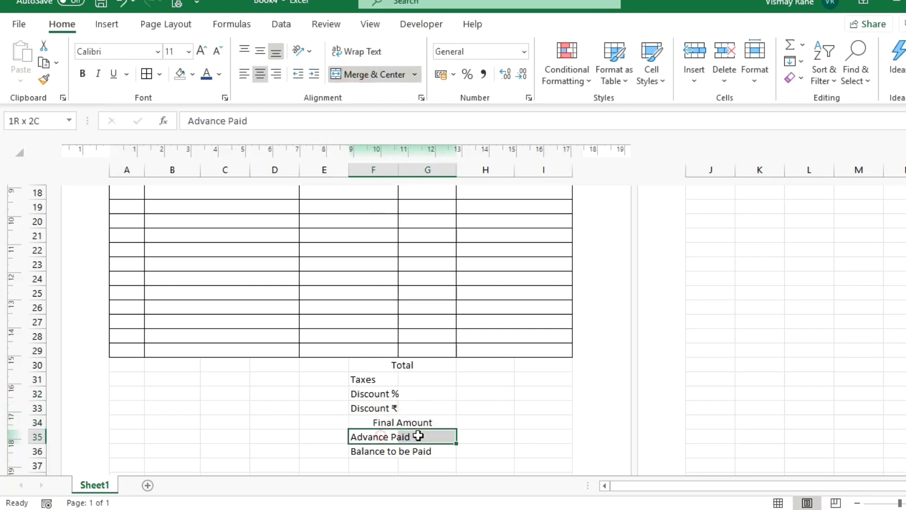
left_click(383, 74)
left_click_drag(367, 452, 408, 448)
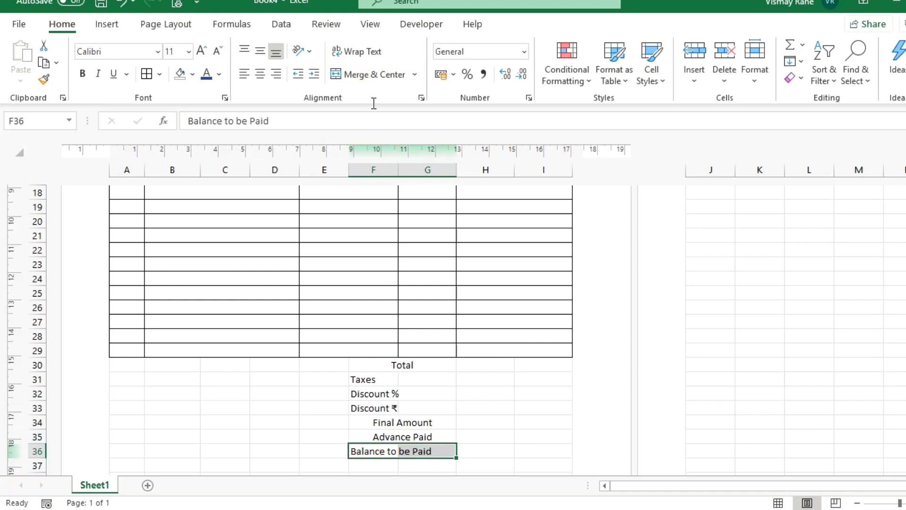
left_click(372, 76)
Left-align all totals labels in F30:G36.
left_click(373, 364)
left_click_drag(373, 364, 387, 453)
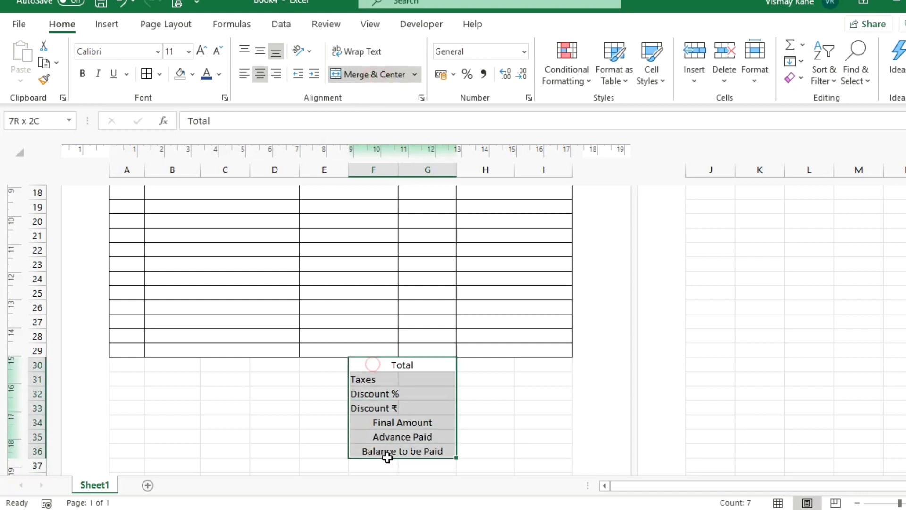
left_click(244, 74)
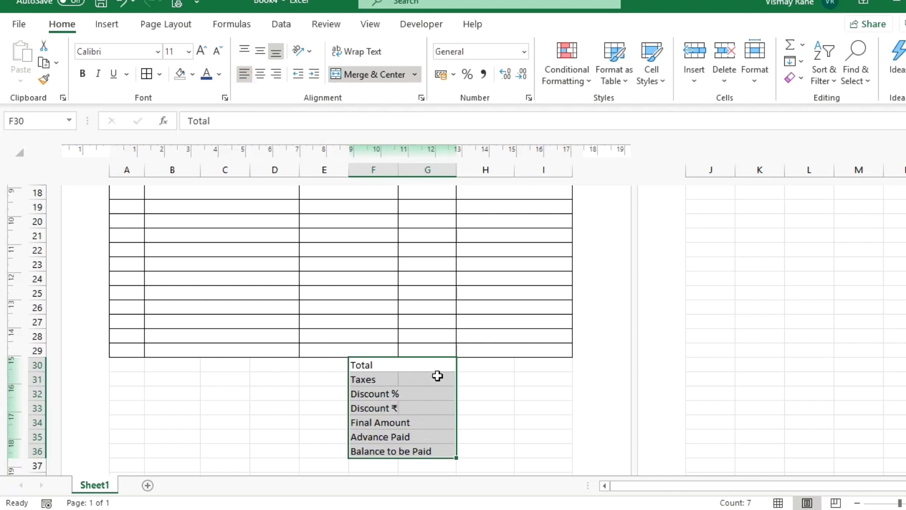
Copy the bordered Amount cell into every totals row from Total down to Balance to be Paid.
left_click(490, 353)
key("ctrl+c")
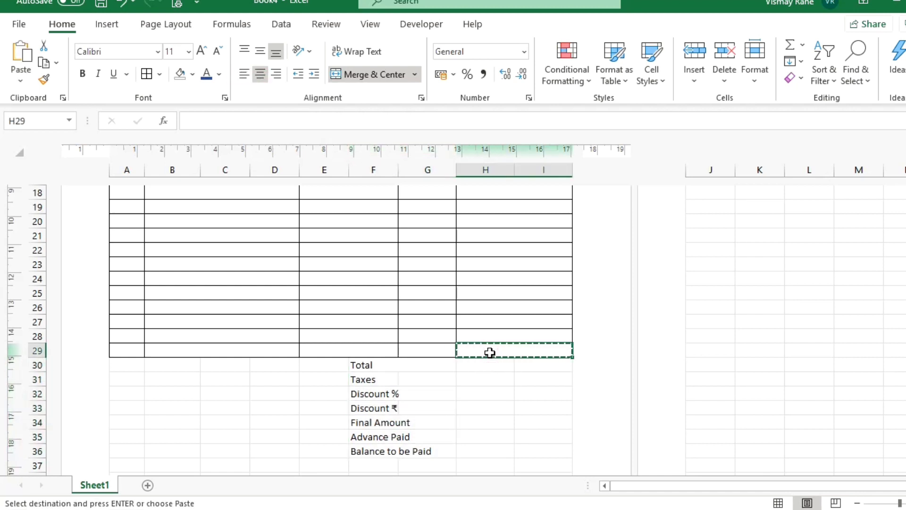
key("Down")
key("ctrl+v")
key("Down")
key("ctrl+v")
key("Down")
key("ctrl+v")
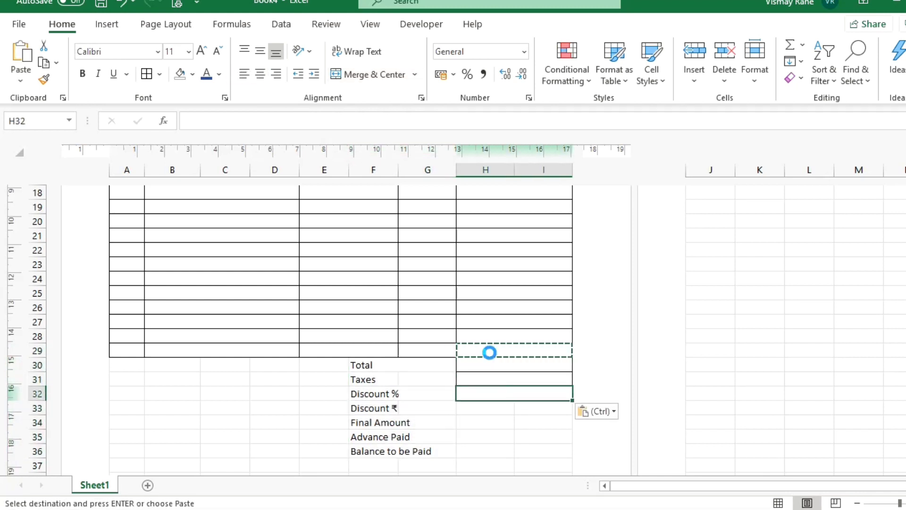
key("Down")
key("ctrl+v")
key("Down")
key("ctrl+v")
key("Down")
key("ctrl+v")
key("Down")
key("ctrl+v")
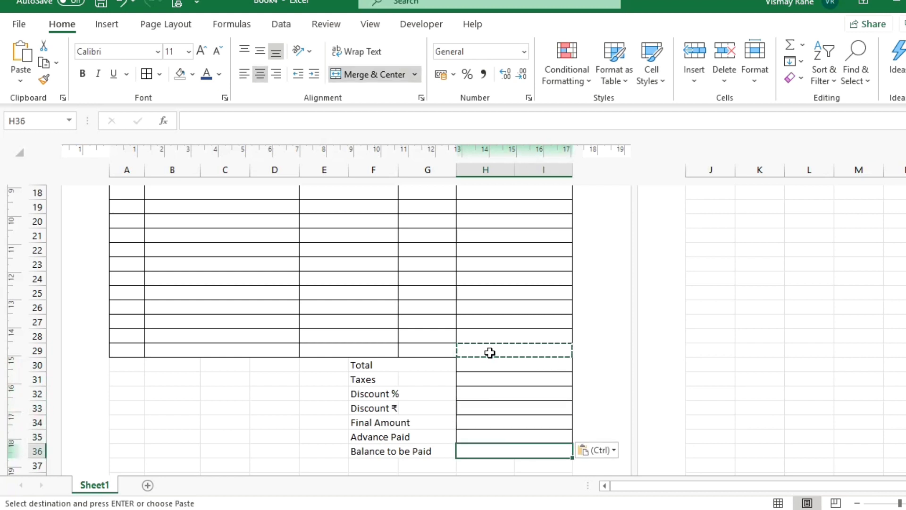
Select cells in the totals block and widen column F slightly.
key("Escape")
key("shift+Left")
key("shift+Left")
key("shift+Up")
key("shift+Up")
key("shift+Up")
key("shift+Up")
key("shift+Up")
key("shift+Up")
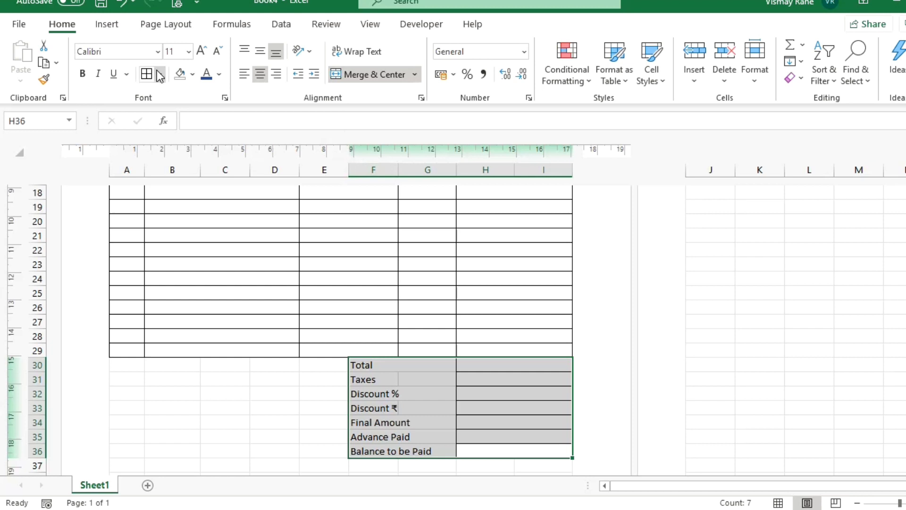
left_click(384, 368)
left_click(374, 381, "ctrl")
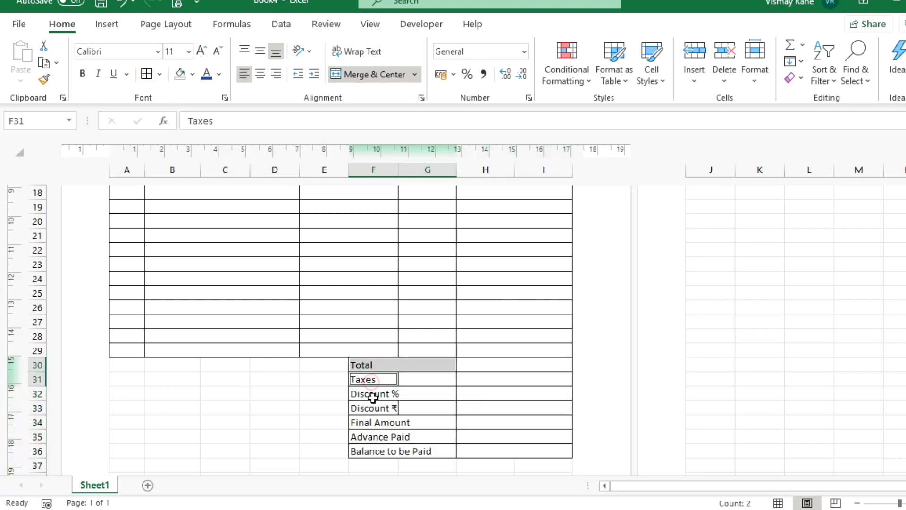
left_click(373, 398, "ctrl")
left_click(418, 395)
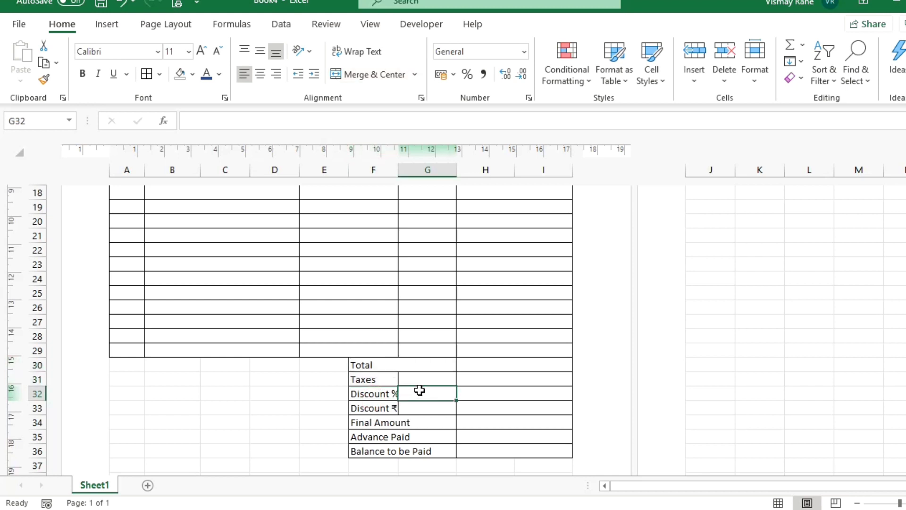
left_click(421, 378)
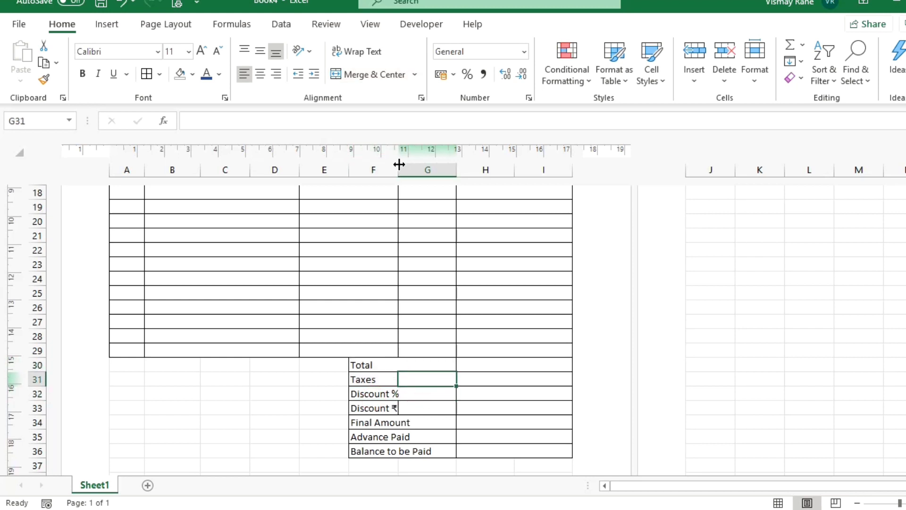
left_click_drag(399, 165, 401, 164)
Apply the 40% - Accent1 cell style to the labels from Total through Balance to be Paid.
left_click(432, 406)
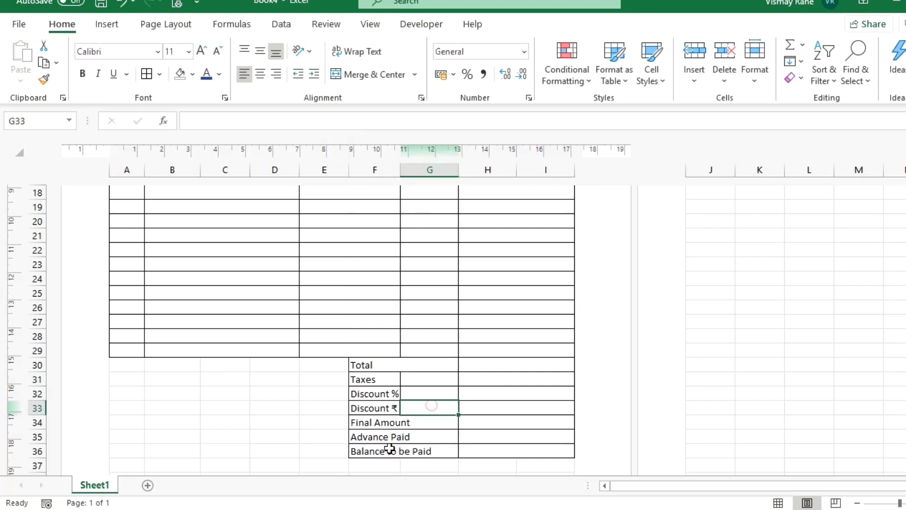
left_click(385, 368)
left_click_drag(381, 379, 374, 410)
left_click(373, 422, "ctrl")
left_click(377, 436, "ctrl")
left_click(378, 450, "ctrl")
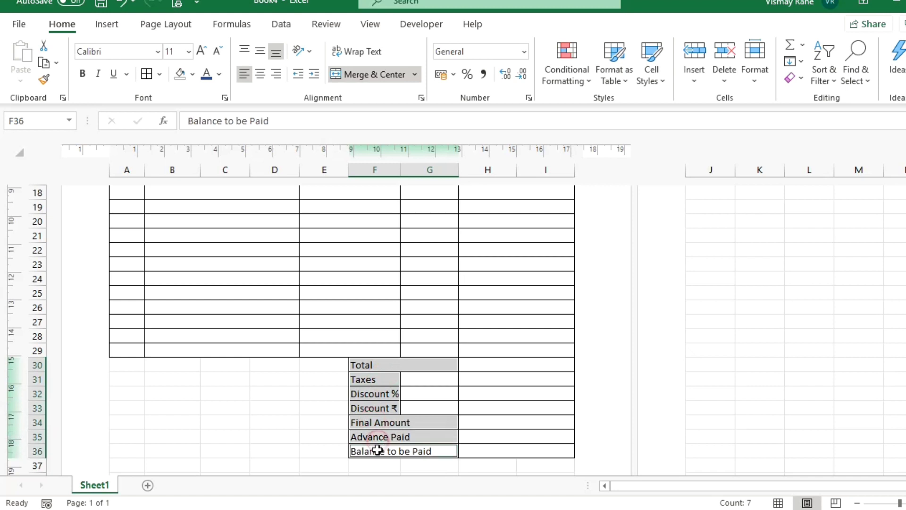
left_click(653, 74)
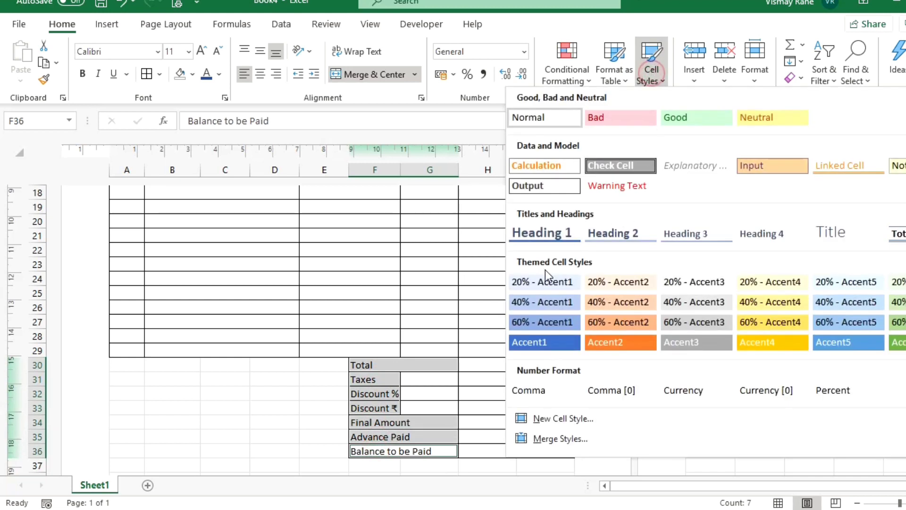
left_click(547, 304)
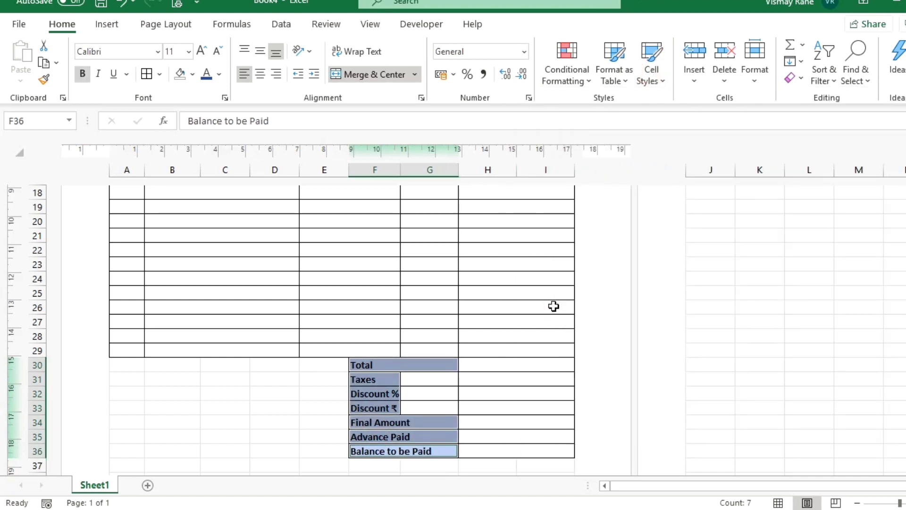
left_click(499, 379)
scroll(500, 379, "up", 1)
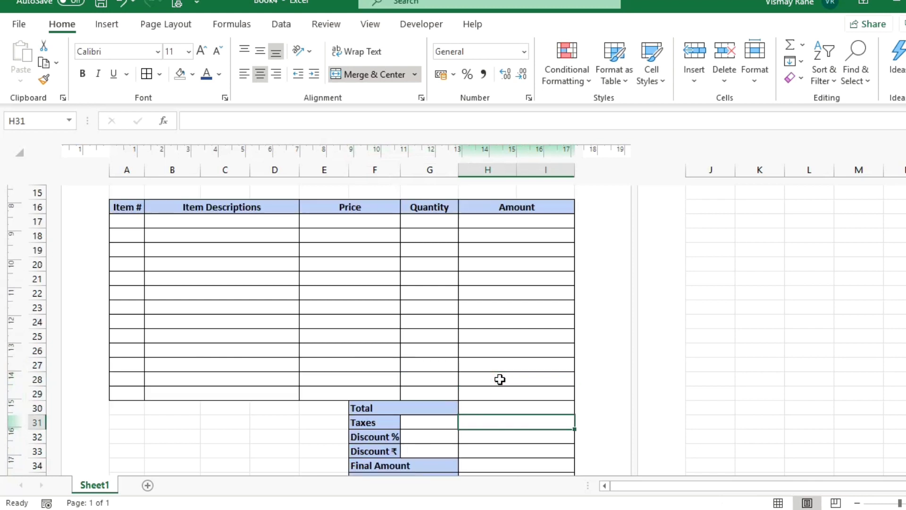
scroll(500, 379, "down", 3)
scroll(500, 379, "up", 3)
scroll(500, 379, "down", 3)
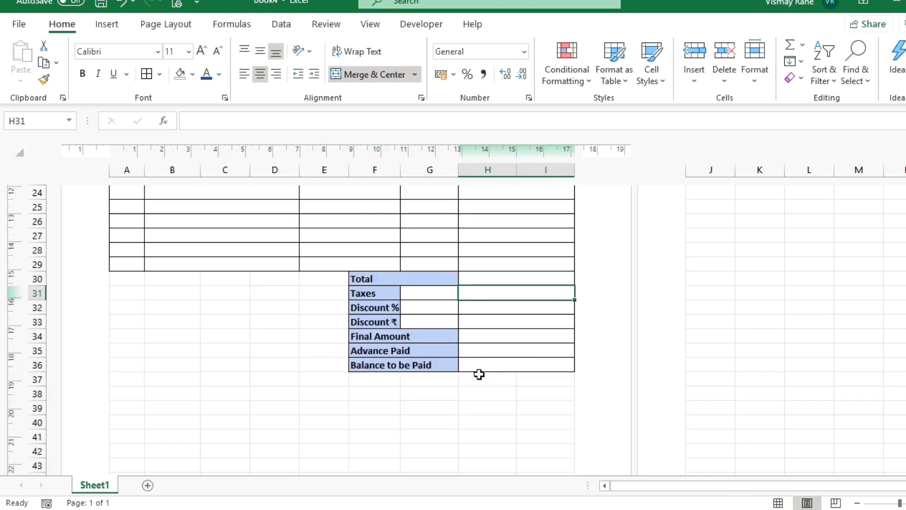
left_click(177, 399)
Enter 'Cheque Payable to "Your Company Name"' in cell A38.
key("Left")
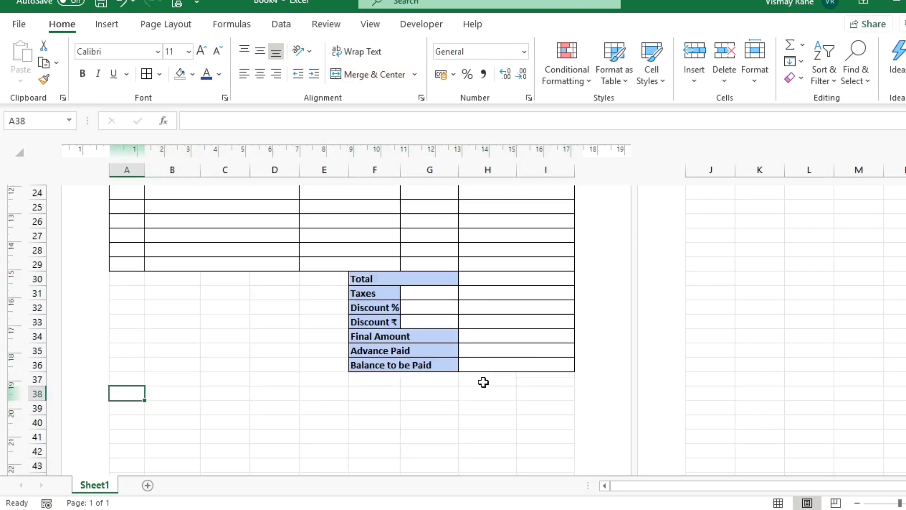
type("Chequ")
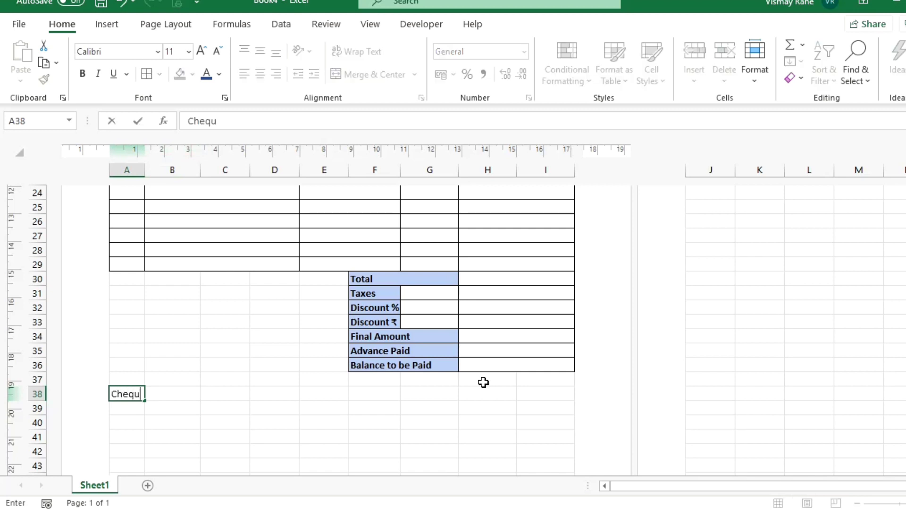
type("e Payab")
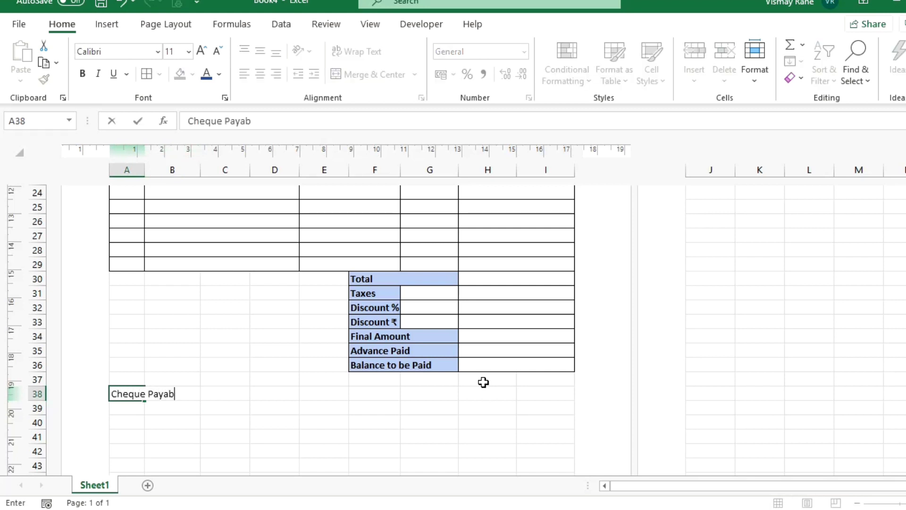
type("le to \"")
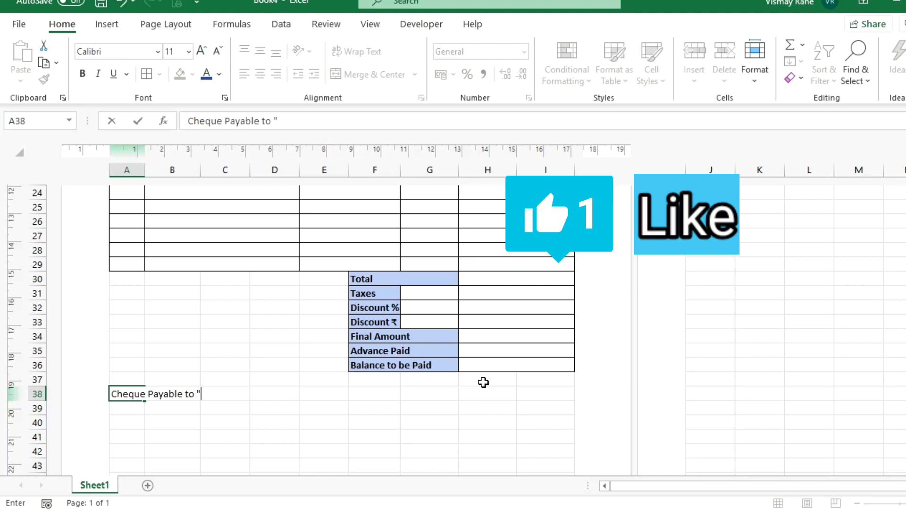
type("Your Com")
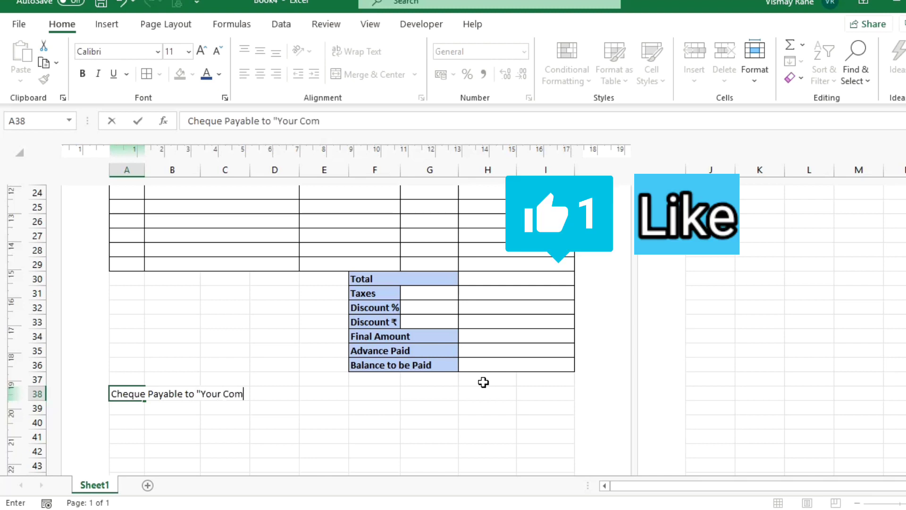
type("panies Name")
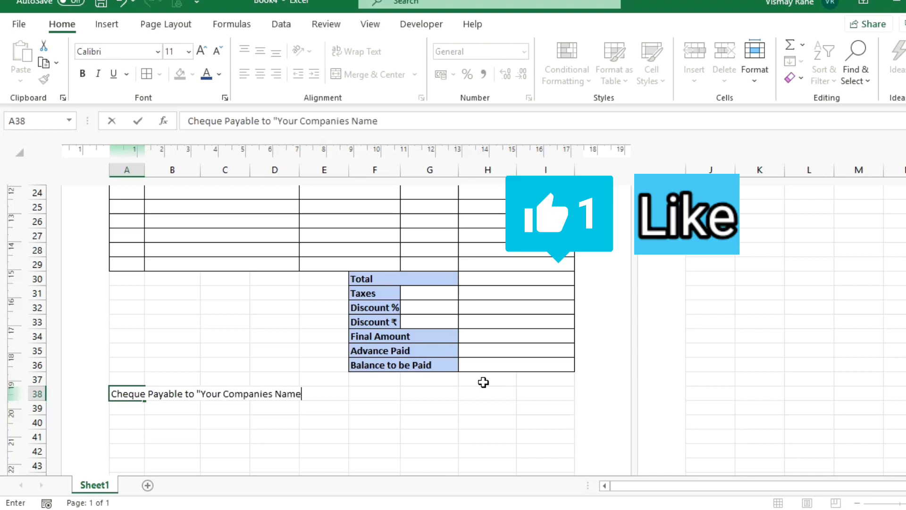
key("BackSpace")
key("BackSpace")
key("BackSpace")
key("BackSpace")
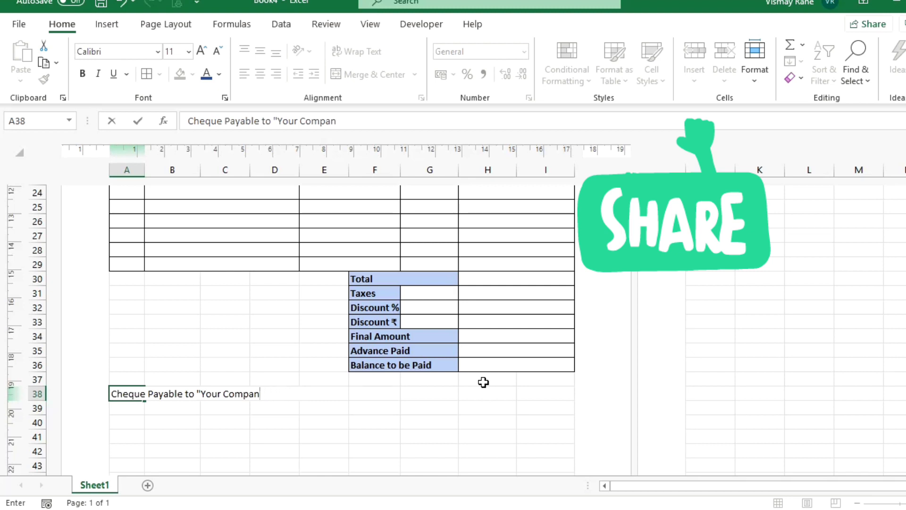
type("Name")
type("\"")
key("Return")
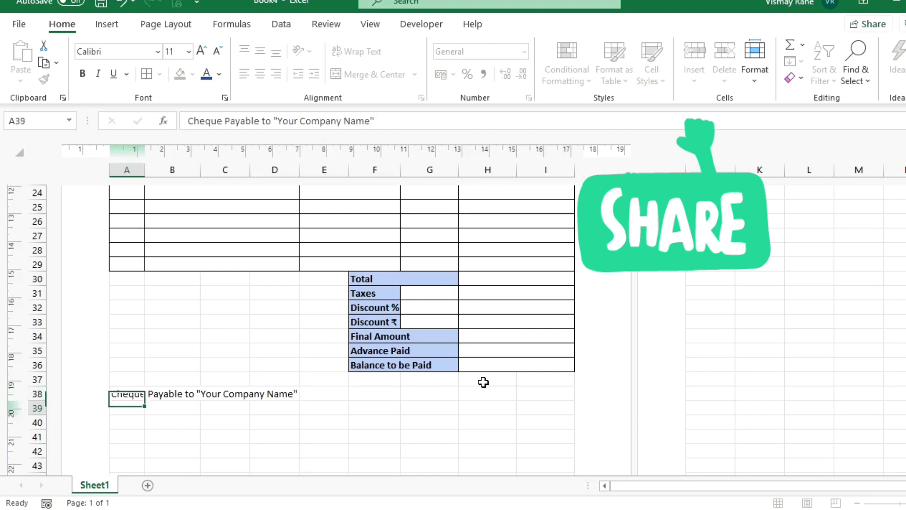
Merge the cheque note across A38:I38, fill it light grey and make it bold.
key("Up")
key("shift+Right")
key("shift+Right")
key("shift+Right")
key("shift+Right")
key("shift+Right")
key("shift+Right")
key("shift+Right")
key("shift+Right")
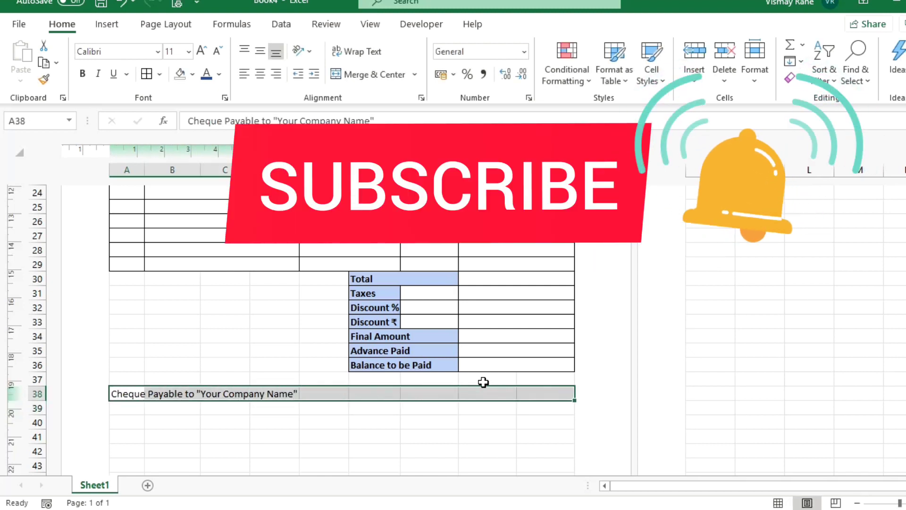
left_click(347, 77)
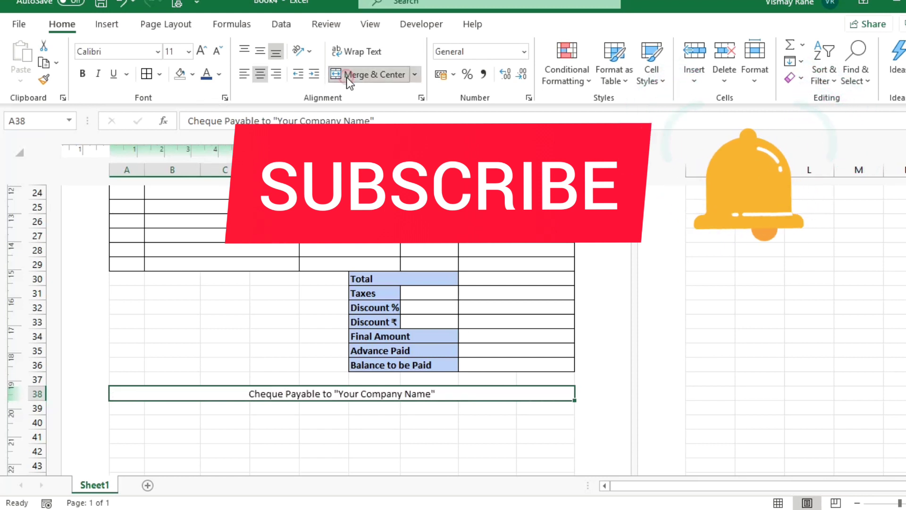
left_click(197, 74)
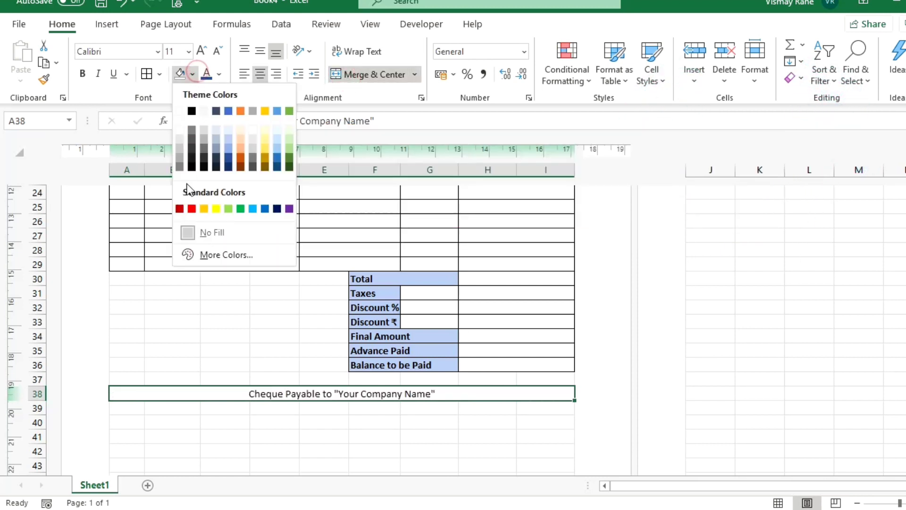
left_click(181, 139)
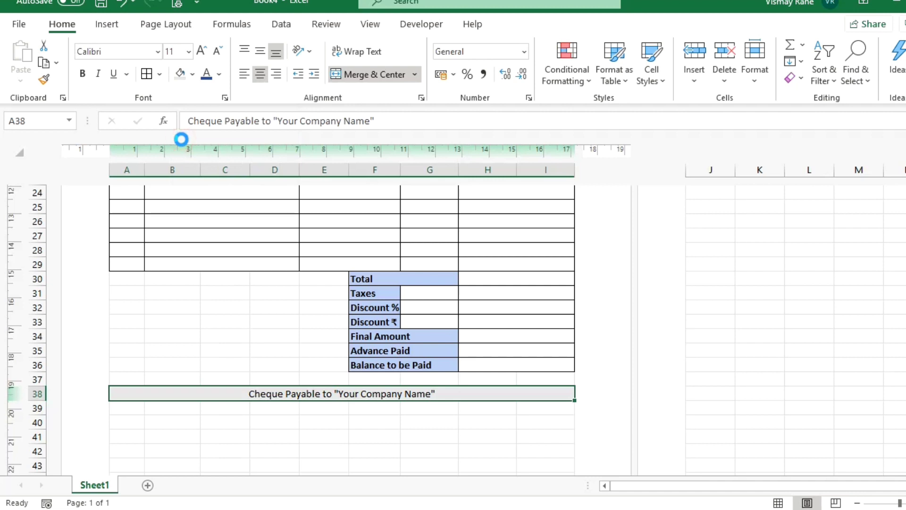
key("ctrl+b")
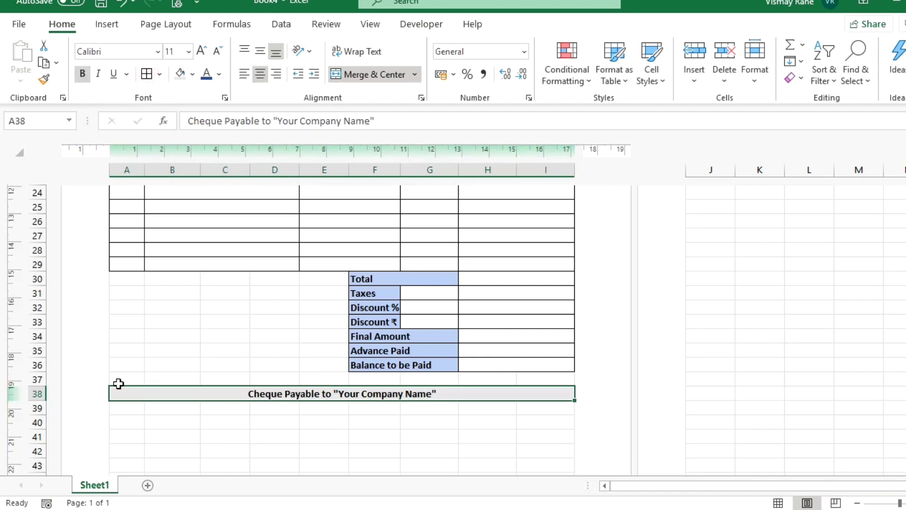
left_click(125, 422)
Enter 'Thankyou for your Business!!' in A40, merge and centre it across A:I, bold, 16 pt.
type("Than")
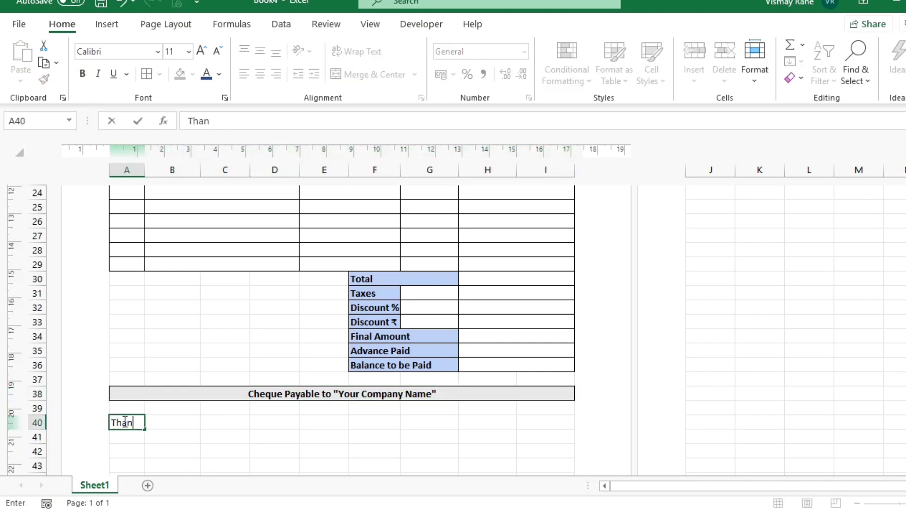
type("kyou for your Busine")
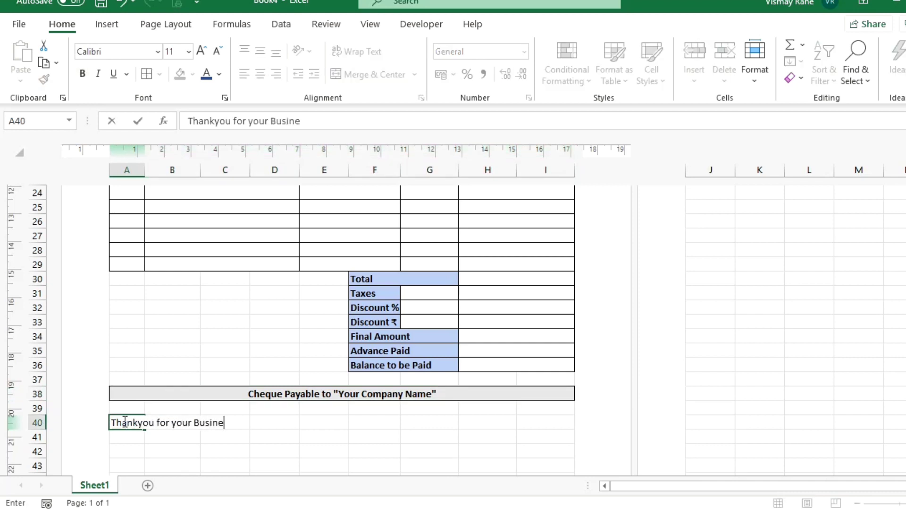
type("ss!!")
key("Return")
left_click(124, 422)
key("shift+Right")
key("shift+Right")
key("shift+Right")
key("shift+Right")
key("shift+Right")
key("shift+Right")
key("shift+Right")
key("shift+Right")
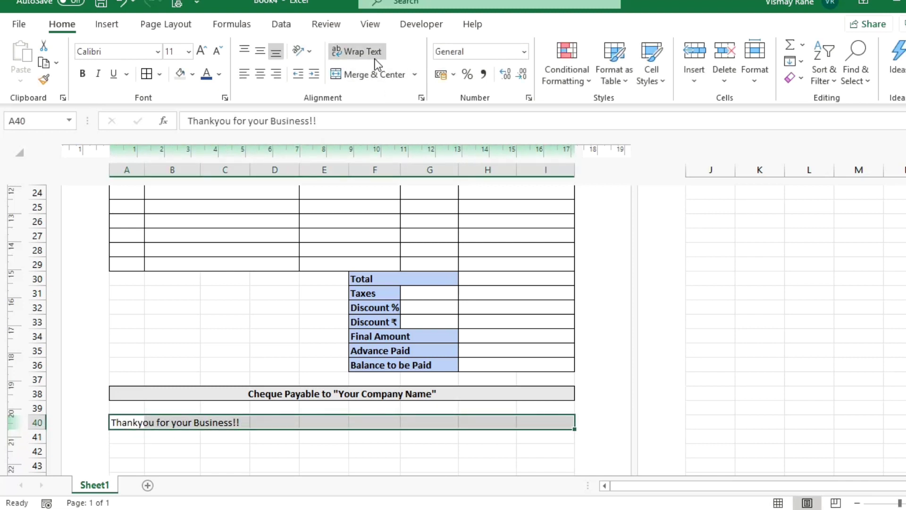
left_click(367, 73)
key("ctrl+b")
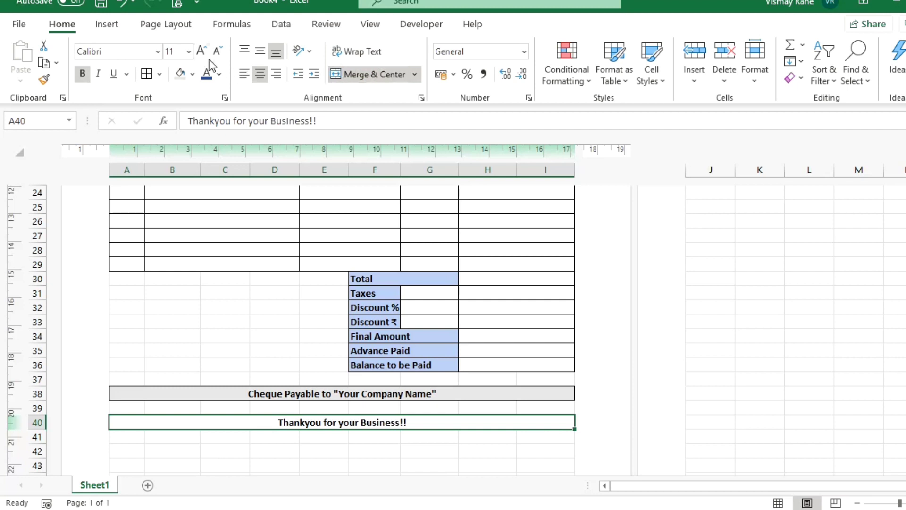
left_click(201, 55)
left_click(201, 55)
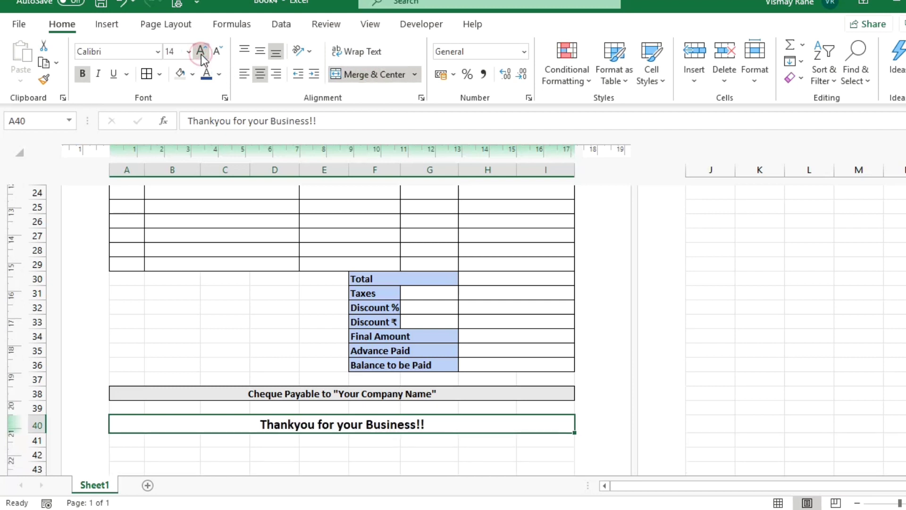
left_click(201, 55)
scroll(310, 374, "down", 1)
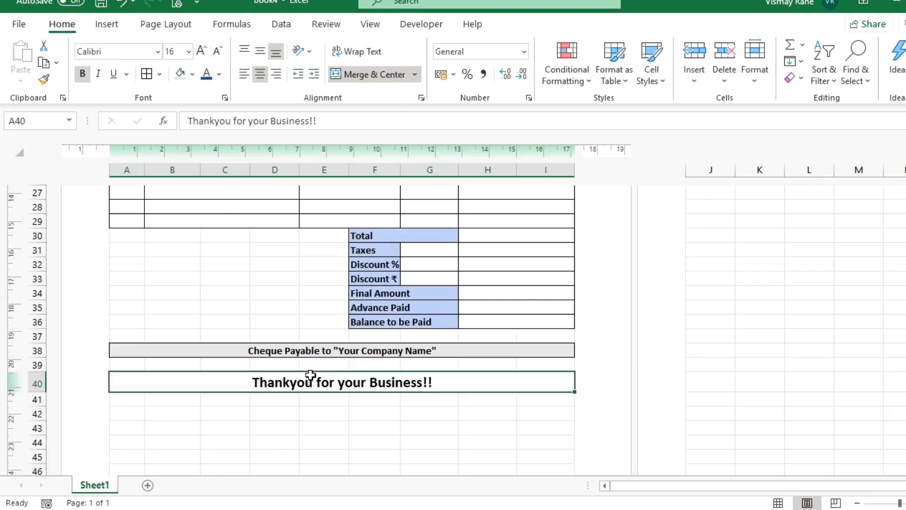
left_click(254, 418)
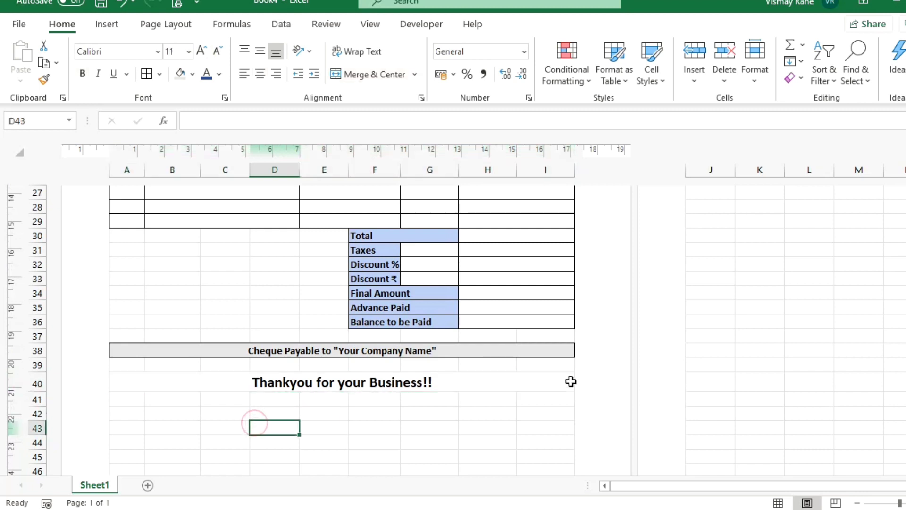
Add a bold, left-aligned 'Notes :' heading merged across columns A to D.
key("Up")
key("Up")
key("Up")
key("Up")
key("Up")
key("Up")
key("Up")
key("Up")
key("Up")
key("Up")
key("Up")
key("Up")
key("Up")
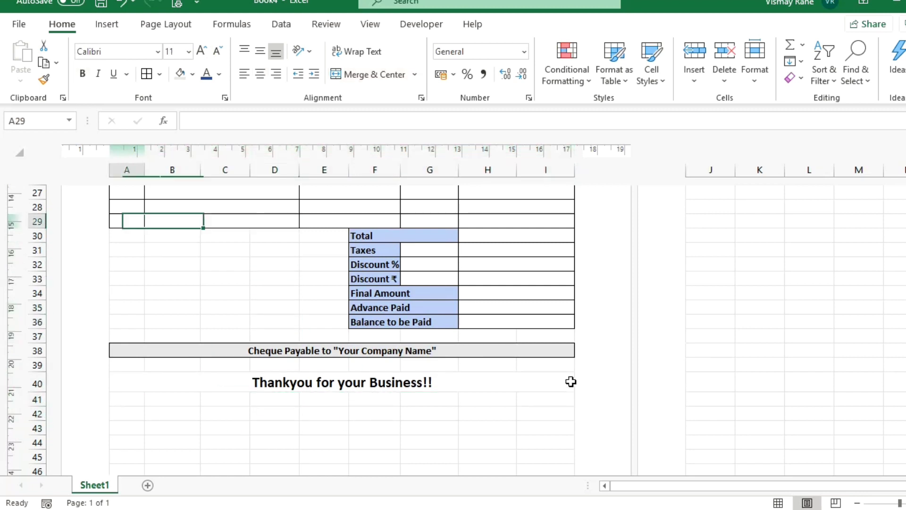
key("Left")
key("Down")
key("Down")
type("Note")
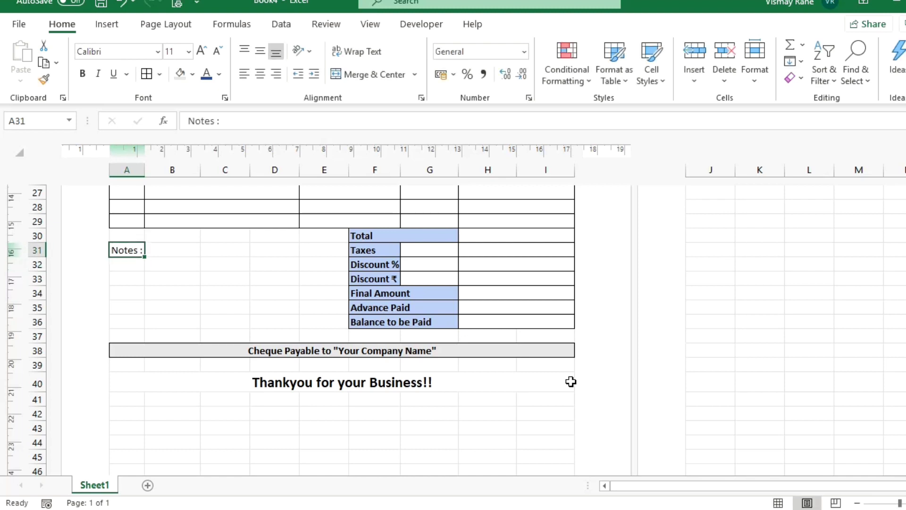
key("shift+Right")
key("shift+Right")
key("shift+Right")
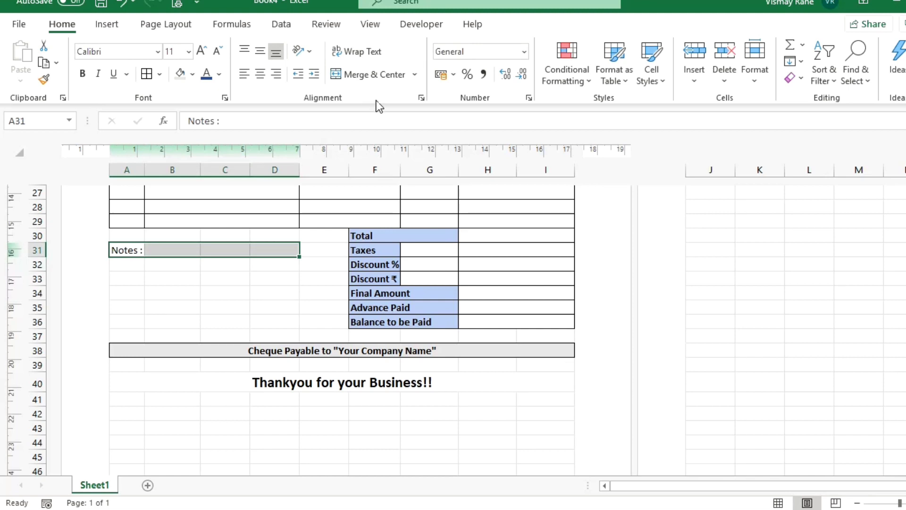
left_click(361, 74)
left_click(243, 76)
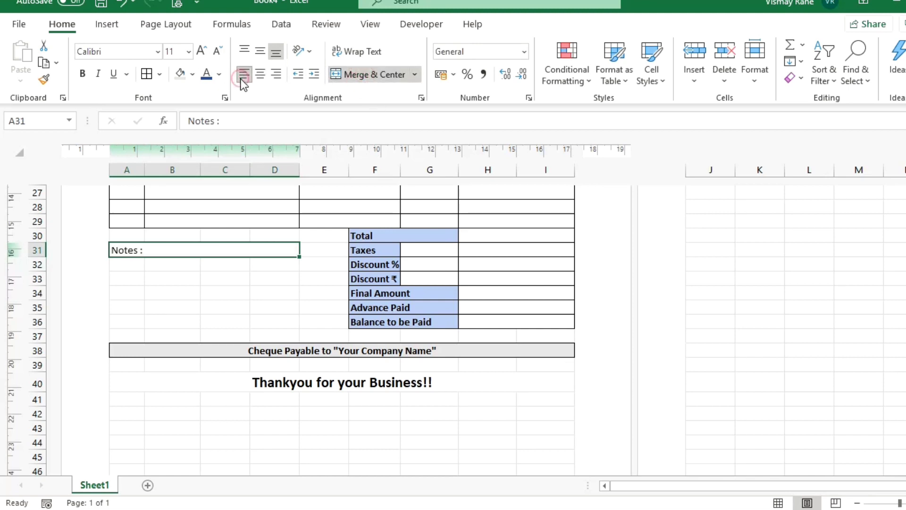
key("ctrl+b")
Border the notes area and merge A32:D36 into one notes box.
key("shift+Down")
key("shift+Down")
key("shift+Down")
key("shift+Down")
key("shift+Down")
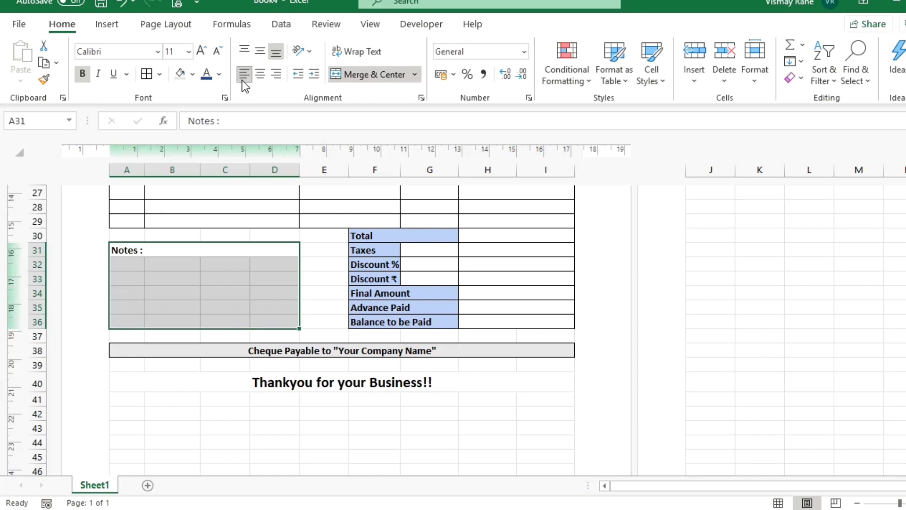
left_click(147, 75)
left_click_drag(133, 270, 293, 320)
left_click(375, 72)
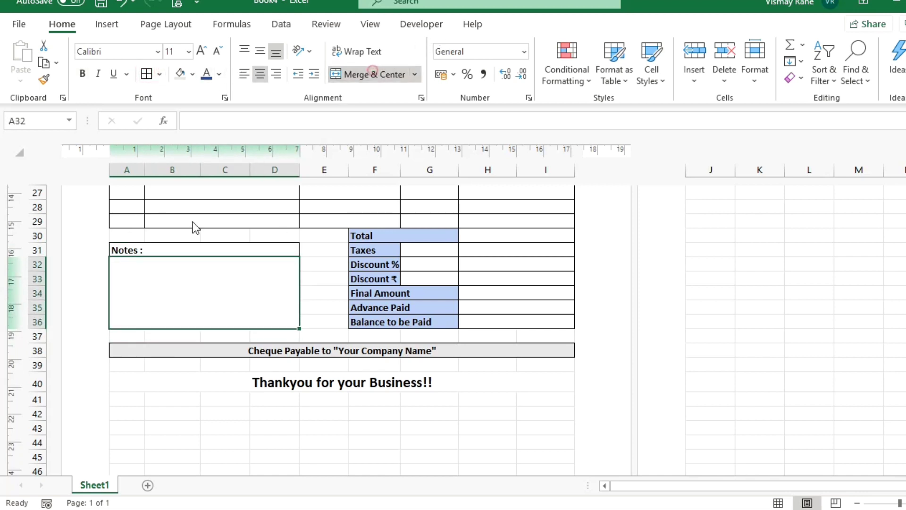
Give the 'Notes :' heading a light-blue Accent1 cell style.
left_click(175, 250)
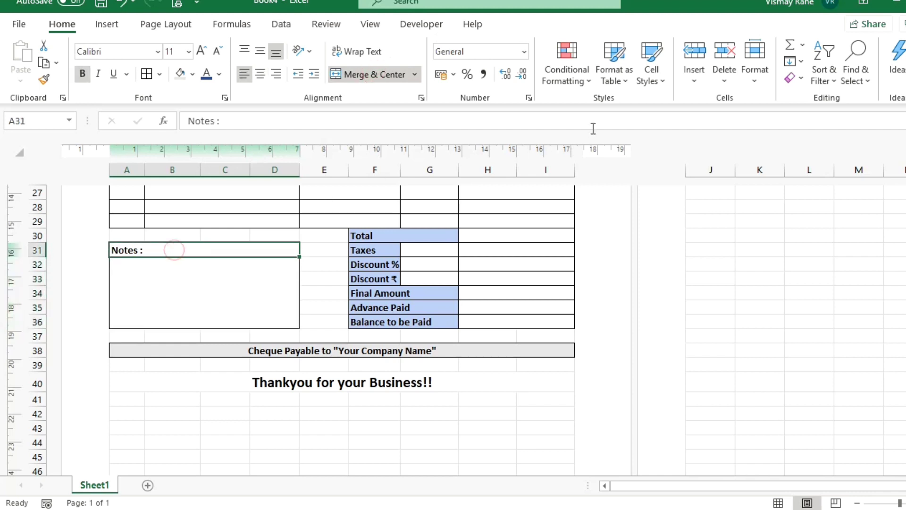
left_click(644, 84)
left_click(537, 300)
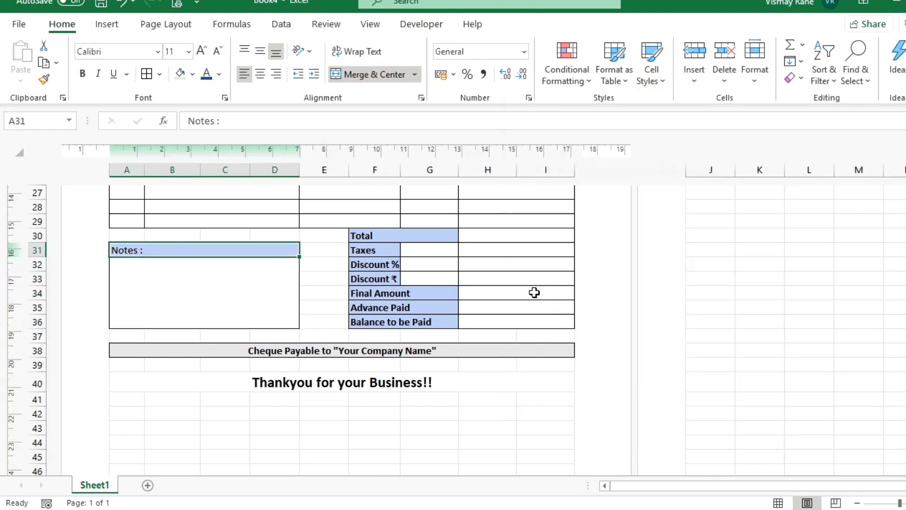
left_click(305, 306)
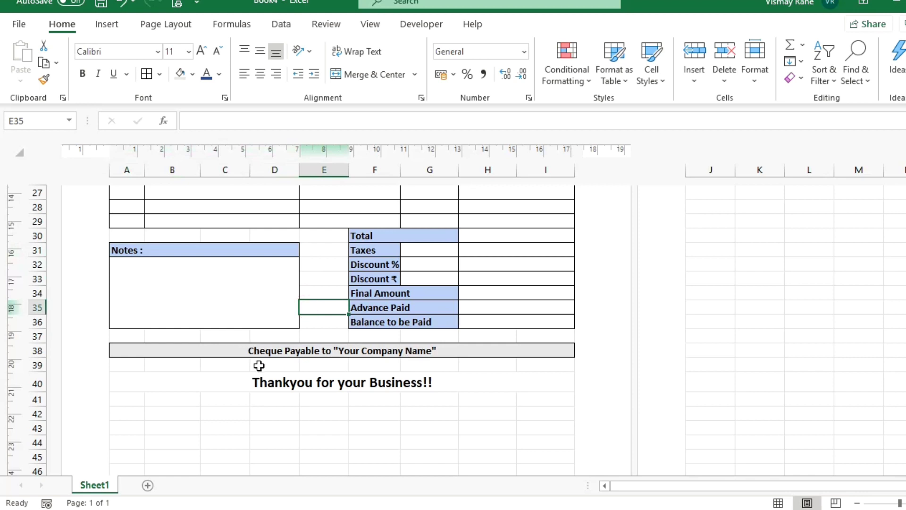
left_click(154, 415)
left_click(134, 417)
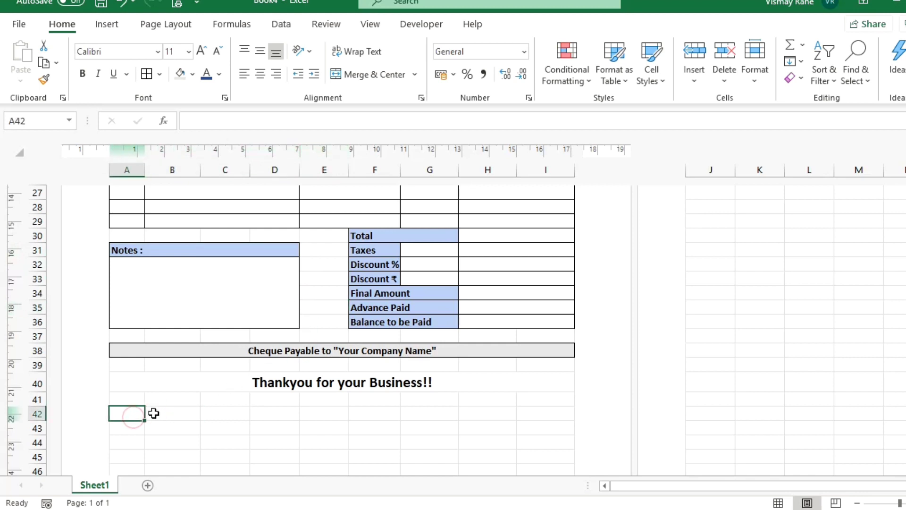
Type the contact sentence in A42 and the '[Name, Phone Number & Email id.]' placeholder in A43.
type("If you have any queries")
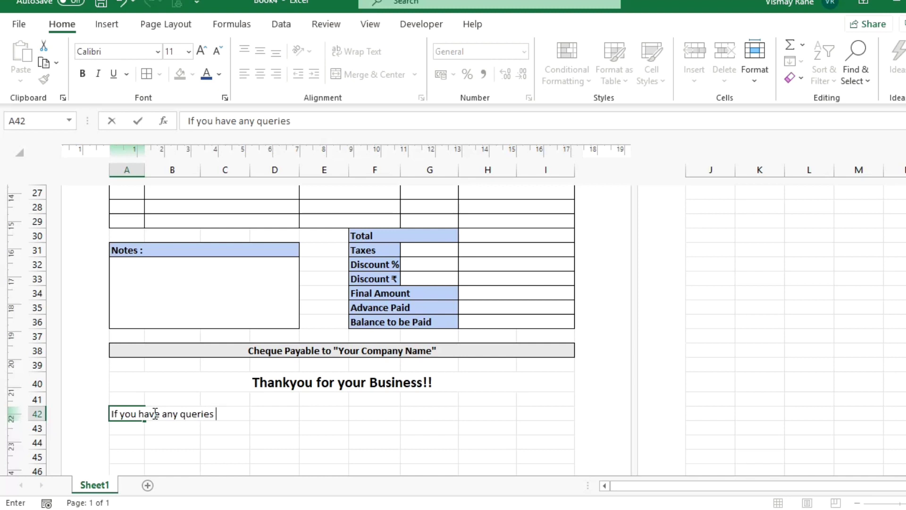
type("regarding ")
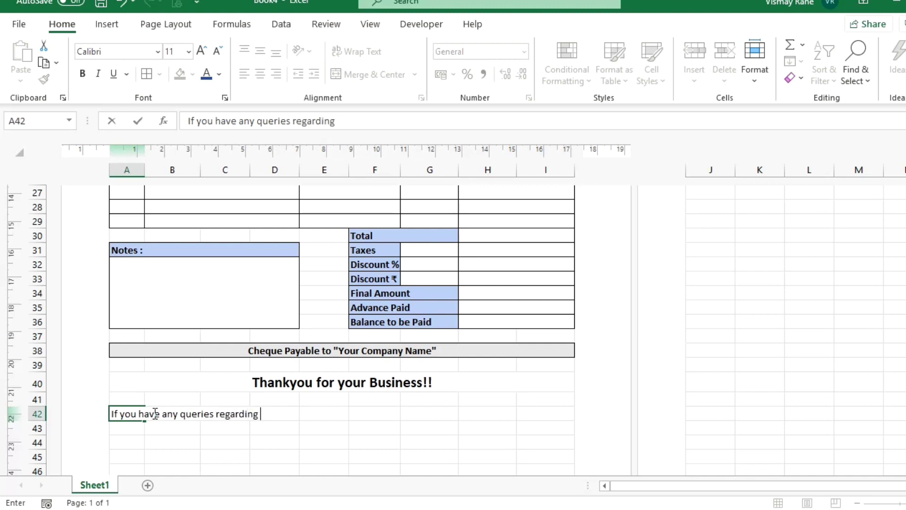
type("this invouc")
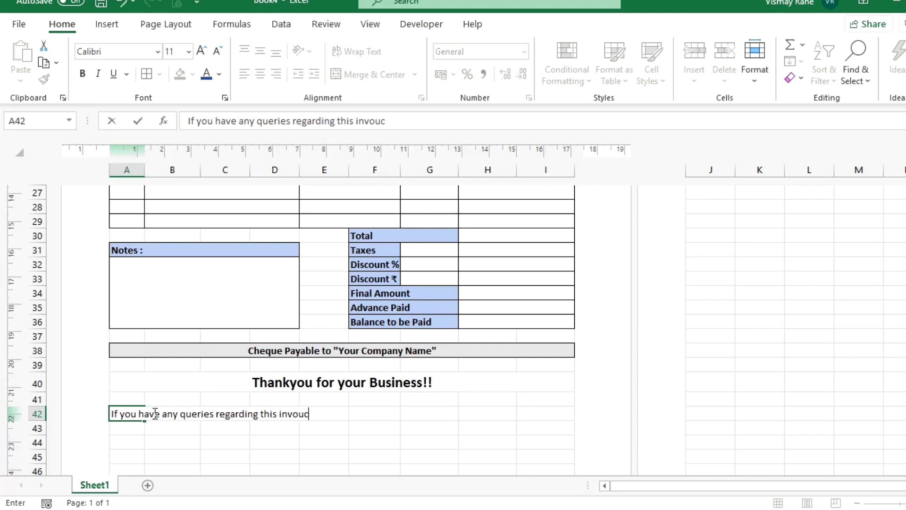
key("BackSpace")
key("BackSpace")
type("ice, please contact us")
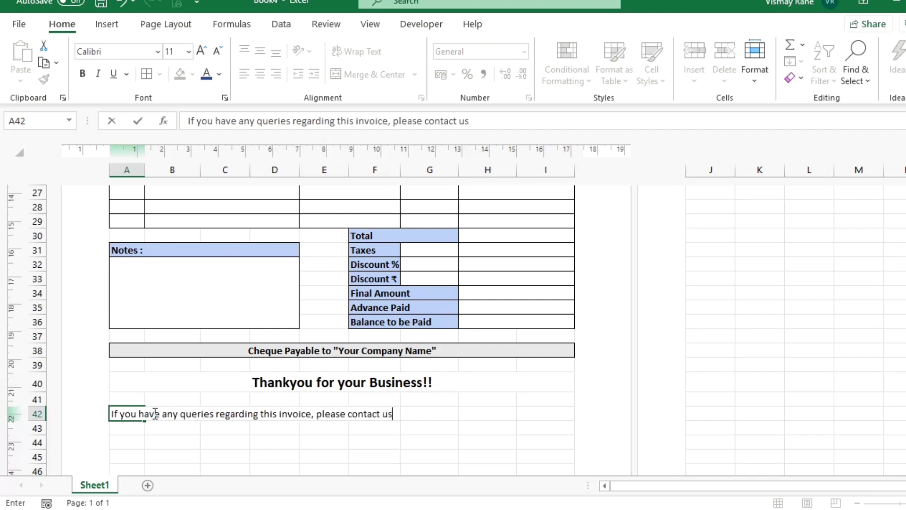
type(" at")
key("Return")
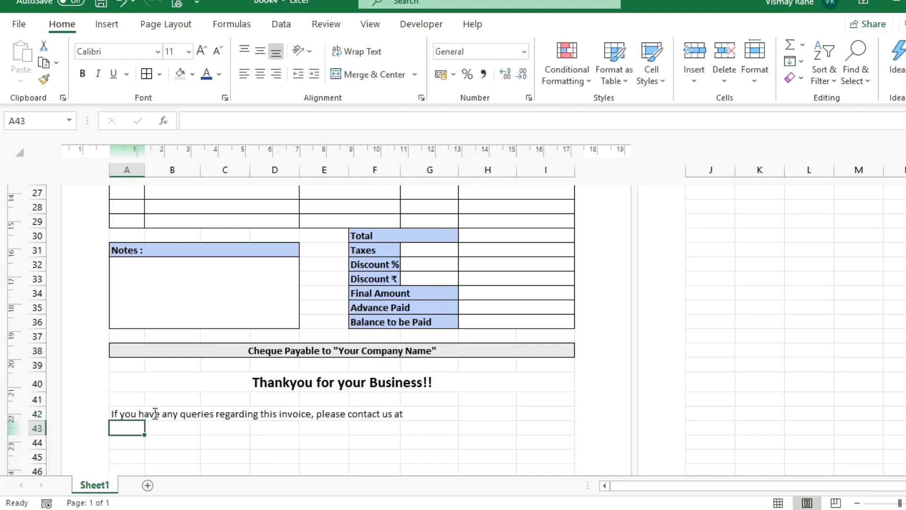
type("[N")
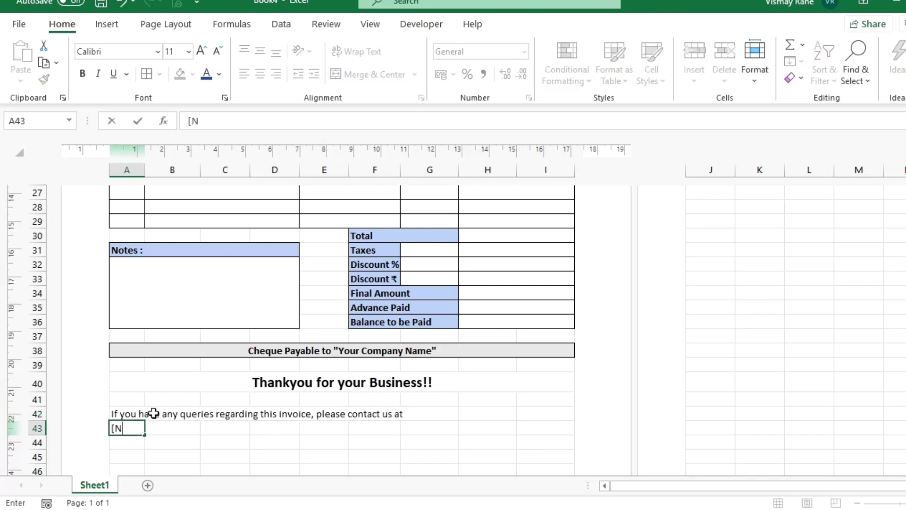
type("ame")
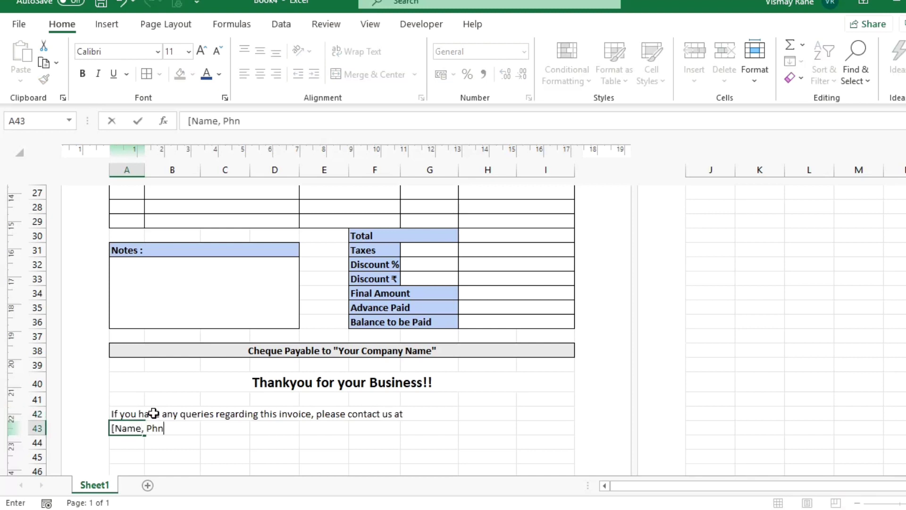
type(", Phone Number & Email id.")
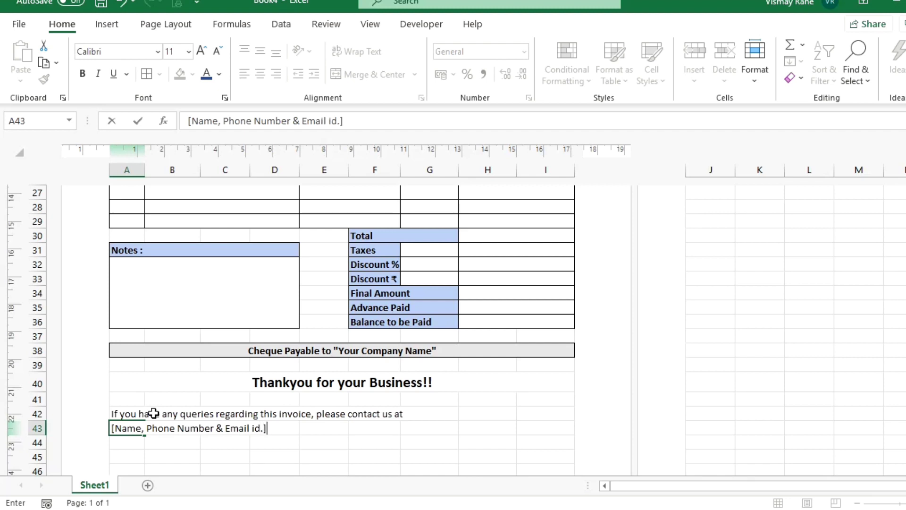
key("Return")
Merge and centre rows 42 and 43 each across columns A to I.
key("Up")
key("Up")
key("shift+Right")
key("shift+Right")
key("shift+Right")
key("shift+Right")
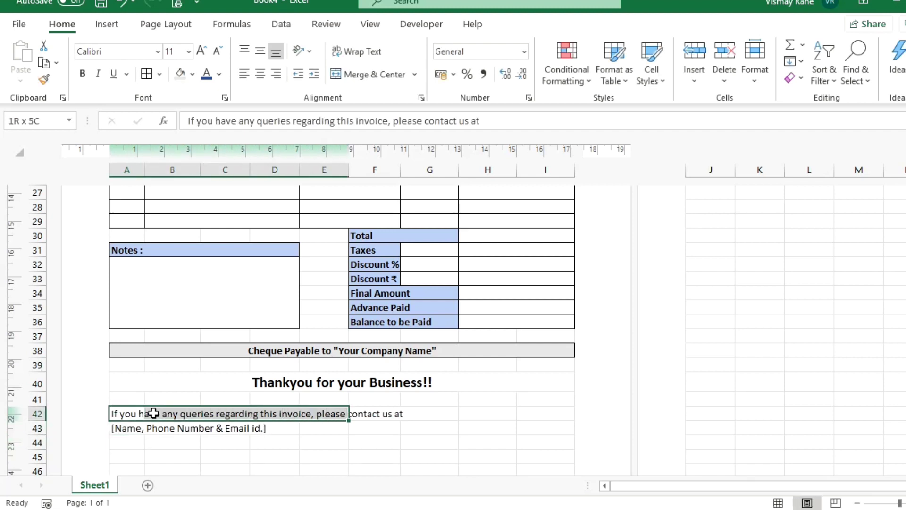
key("shift+Right")
key("shift+Right")
key("shift+Right")
key("shift+Right")
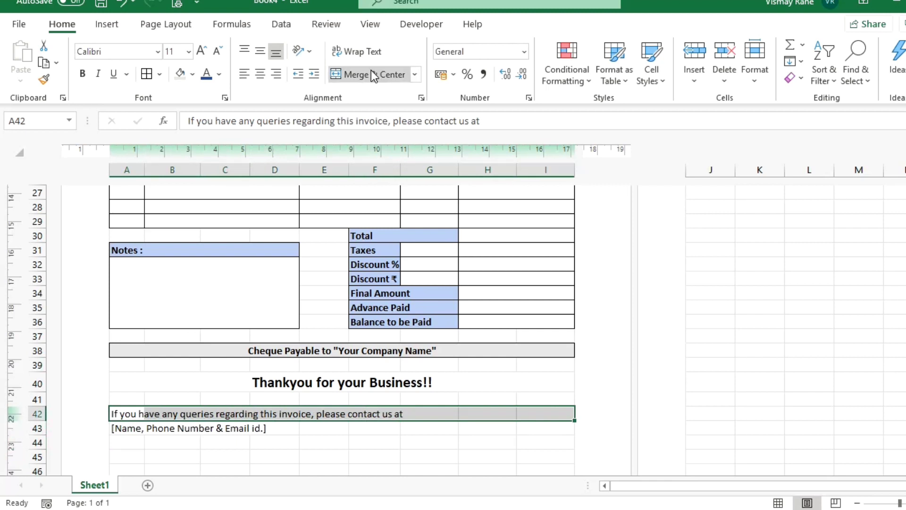
left_click(367, 74)
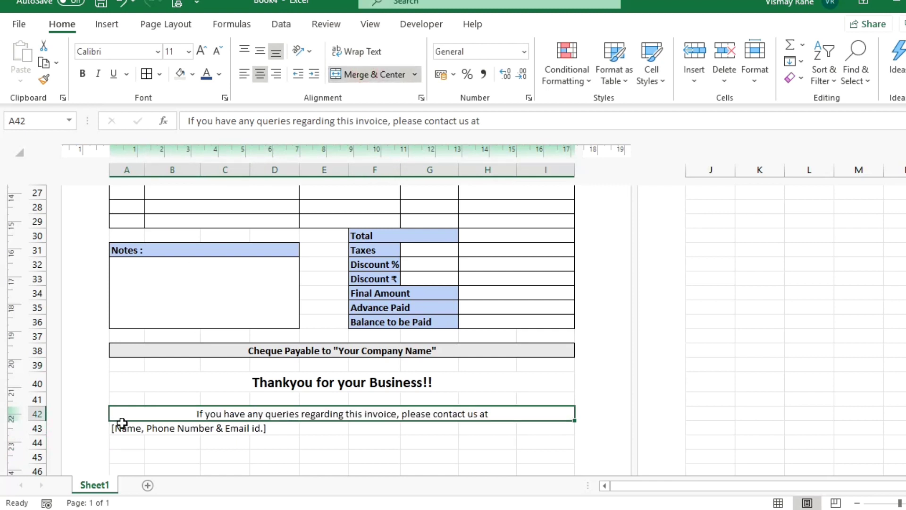
left_click_drag(122, 422, 562, 432)
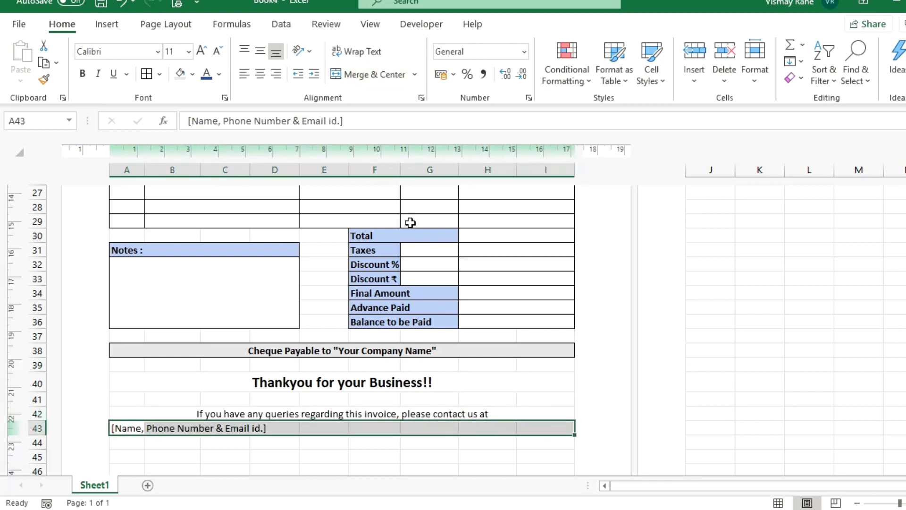
left_click(359, 74)
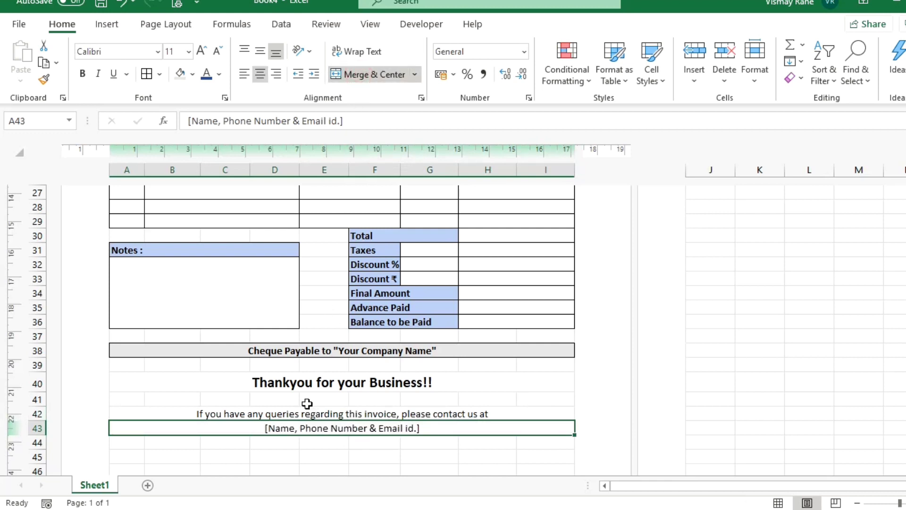
left_click(319, 414)
scroll(382, 471, "down", 3)
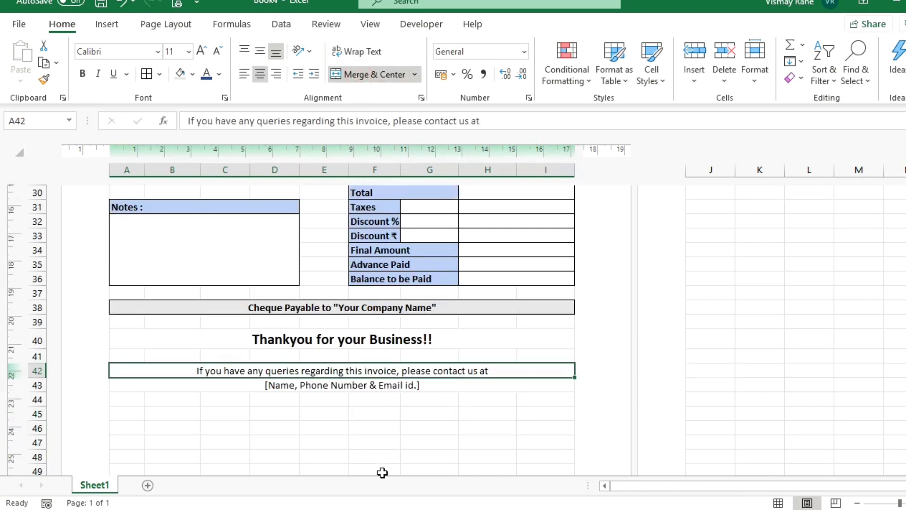
Insert the current date in the left footer section and the current time in the centre.
left_click(158, 343)
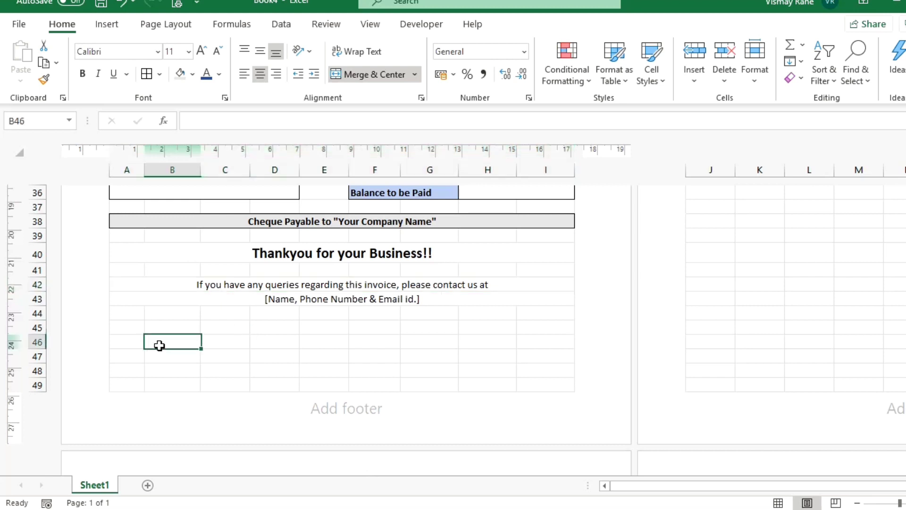
left_click(341, 410)
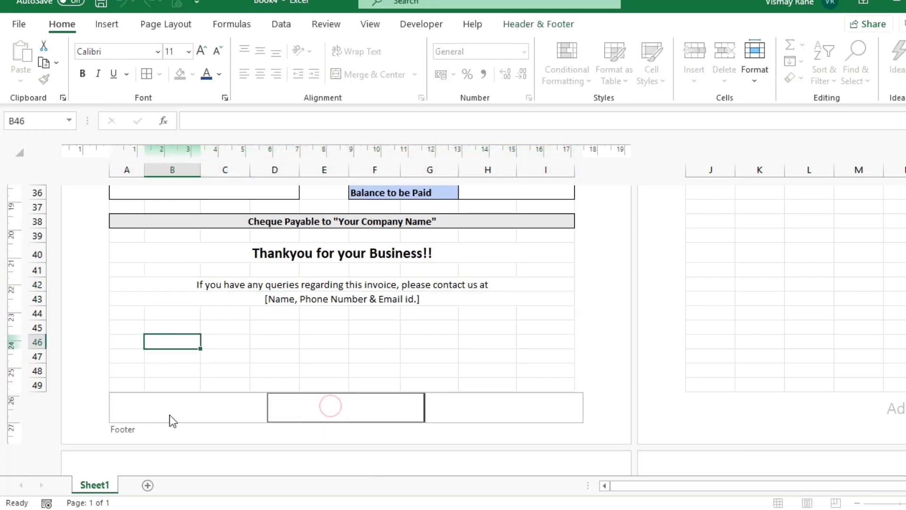
left_click(162, 405)
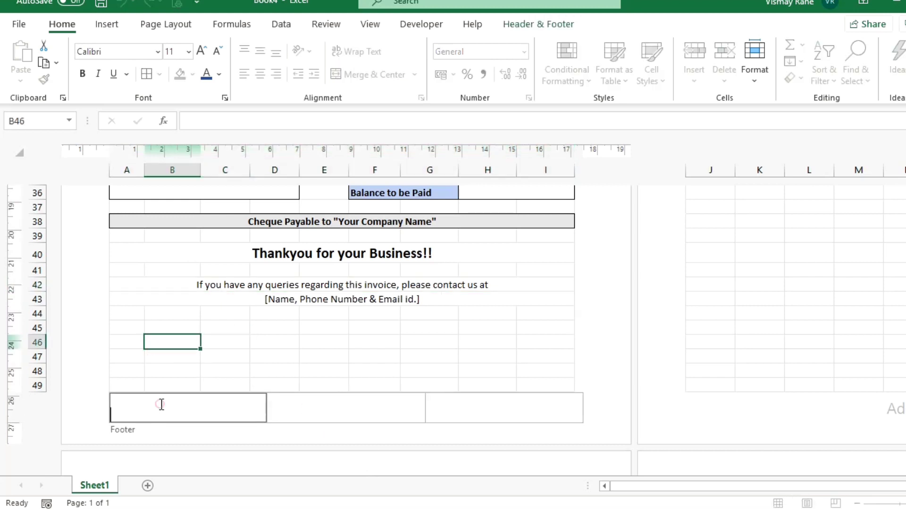
left_click(514, 24)
left_click(156, 75)
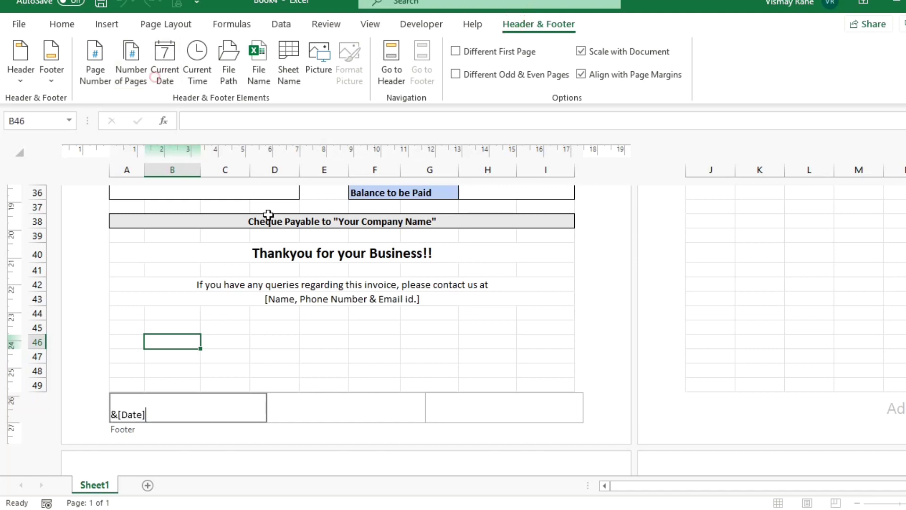
left_click(346, 412)
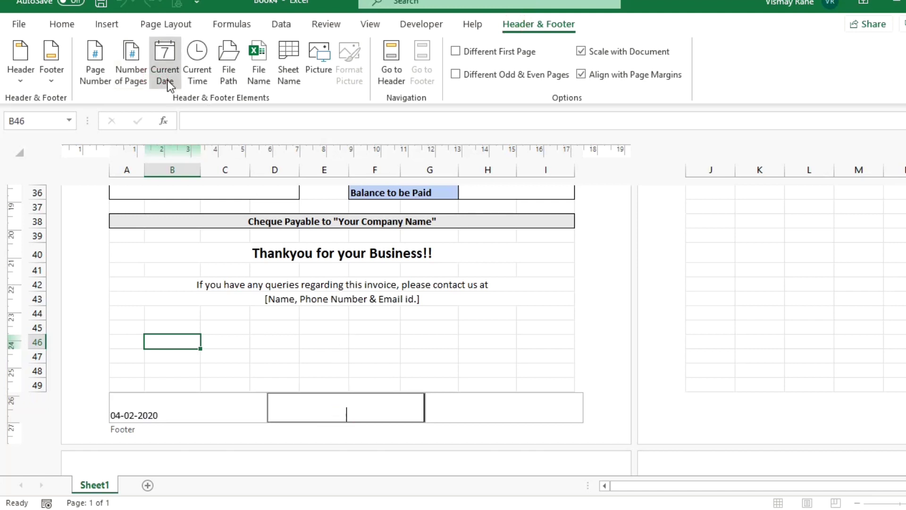
left_click(197, 75)
left_click(497, 401)
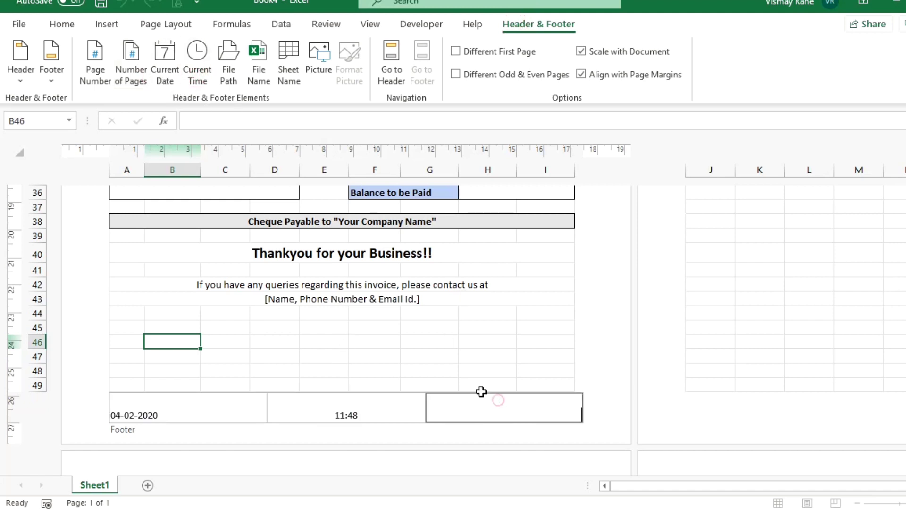
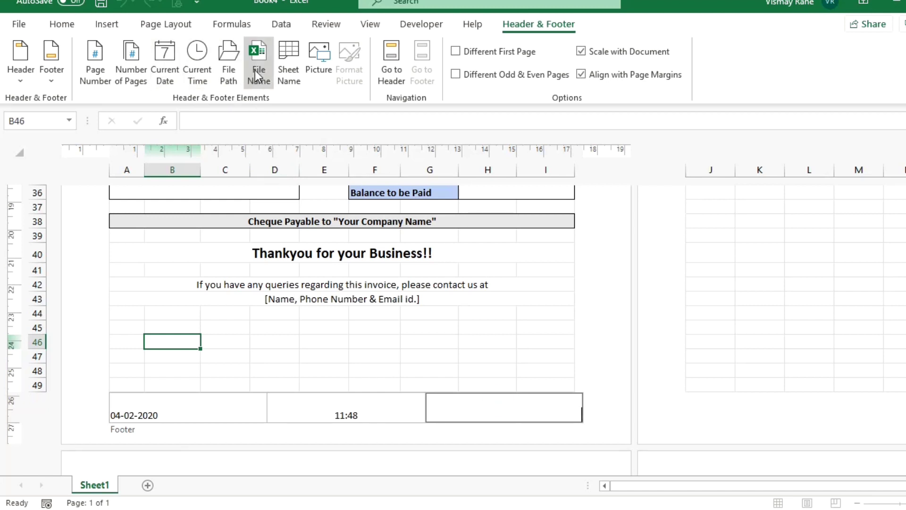
Add a page-number field to the footer's right section and finish editing the footer.
left_click(108, 59)
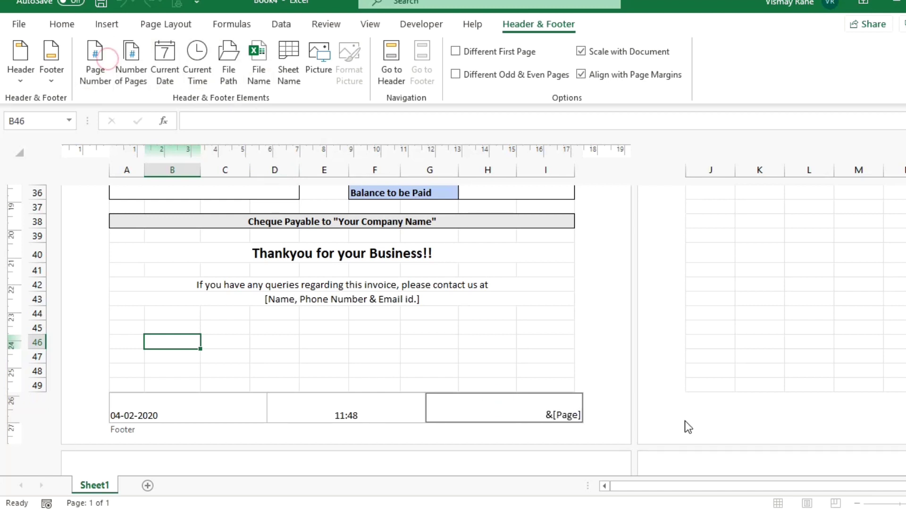
left_click(597, 400)
Uncheck Gridlines on the View tab so only the invoice's drawn borders show.
scroll(361, 403, "up", 2)
scroll(361, 403, "up", 10)
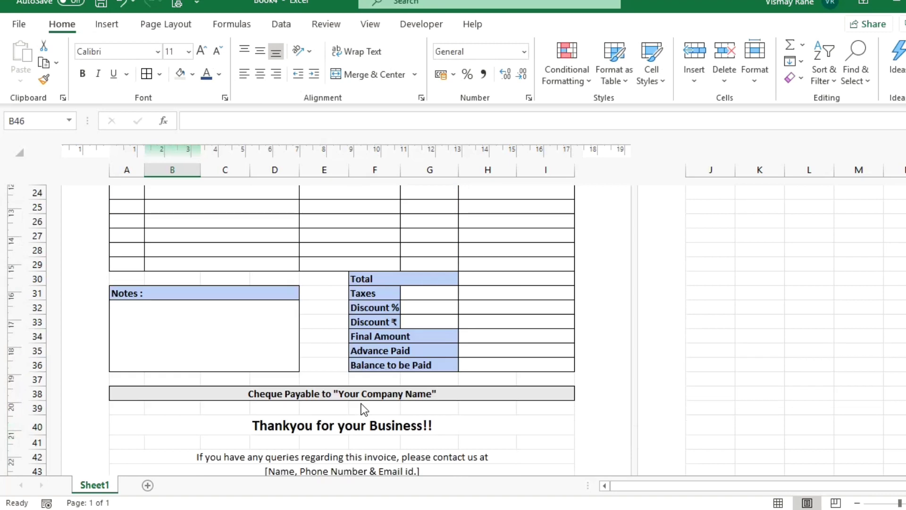
scroll(363, 408, "down", 2)
scroll(364, 409, "down", 6)
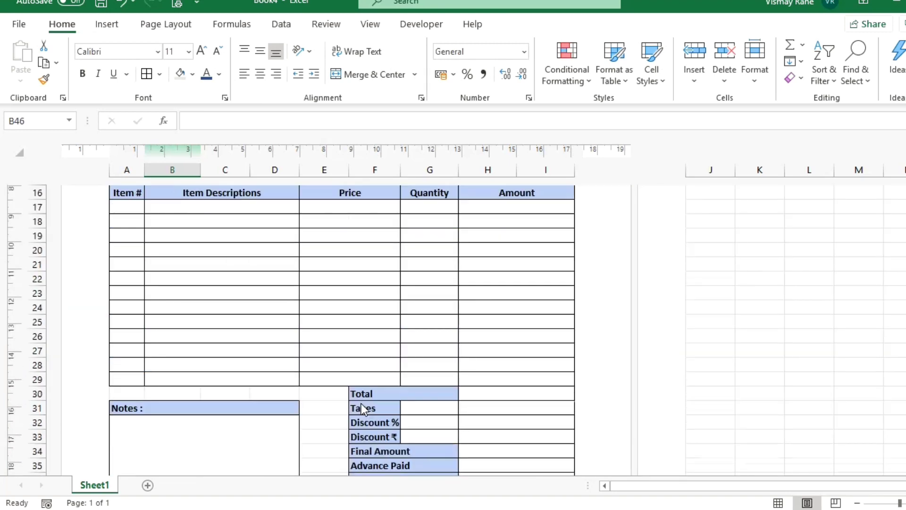
scroll(364, 408, "up", 8)
scroll(363, 408, "down", 3)
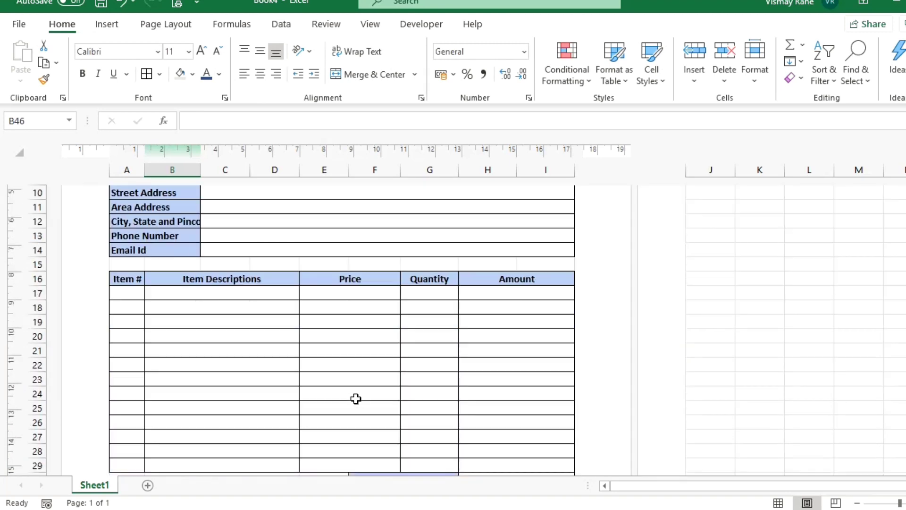
scroll(354, 399, "up", 3)
left_click(298, 319)
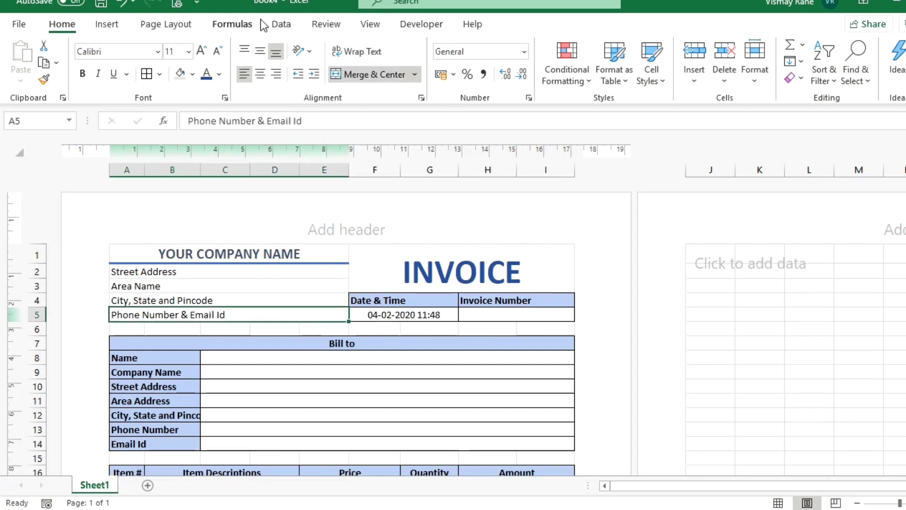
left_click(370, 24)
left_click(184, 73)
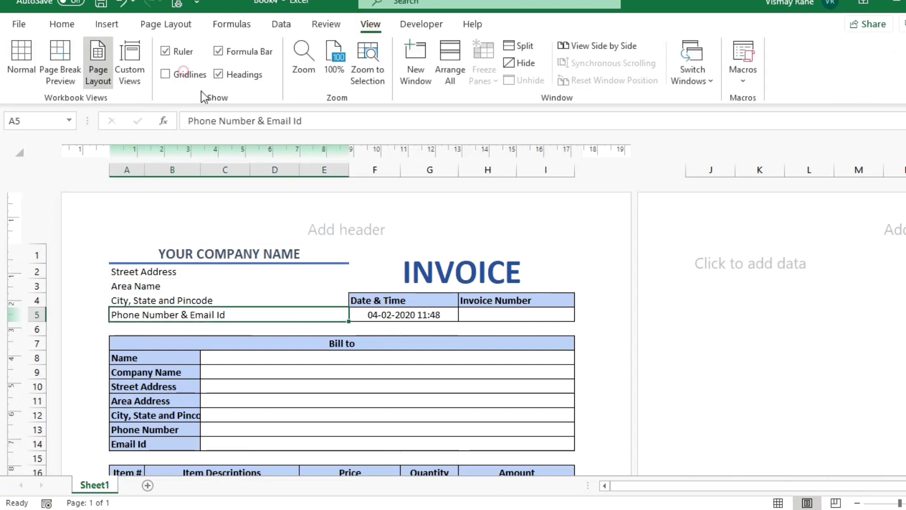
scroll(425, 366, "down", 6)
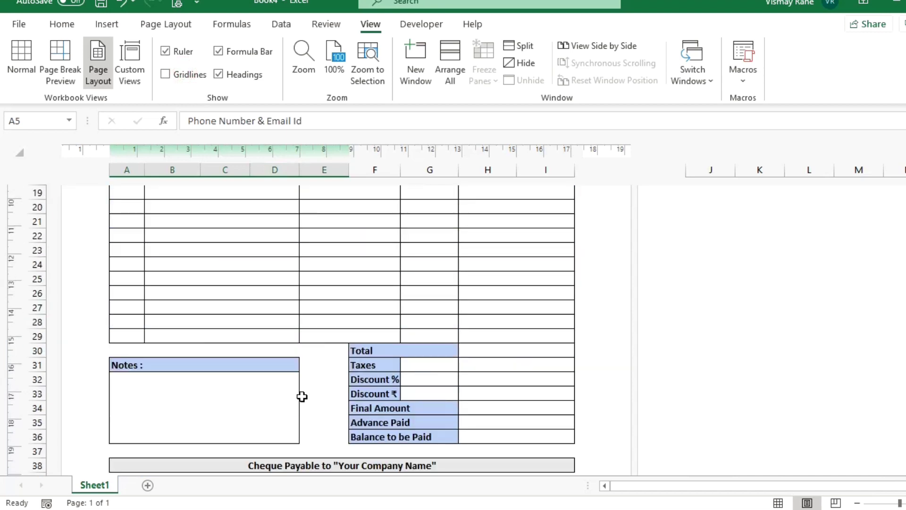
scroll(302, 397, "down", 4)
scroll(310, 395, "up", 10)
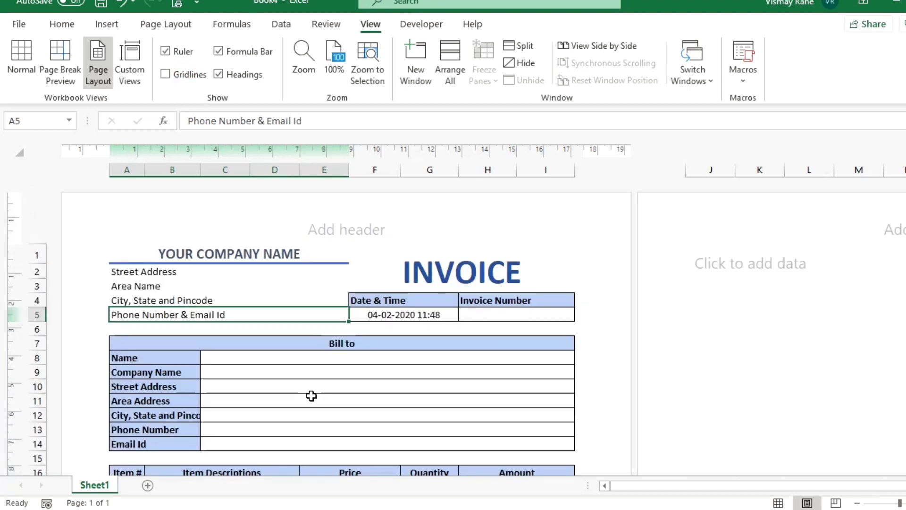
scroll(311, 395, "down", 5)
Enter item number 1 and description 'Sample 1' in row 17.
left_click(496, 257)
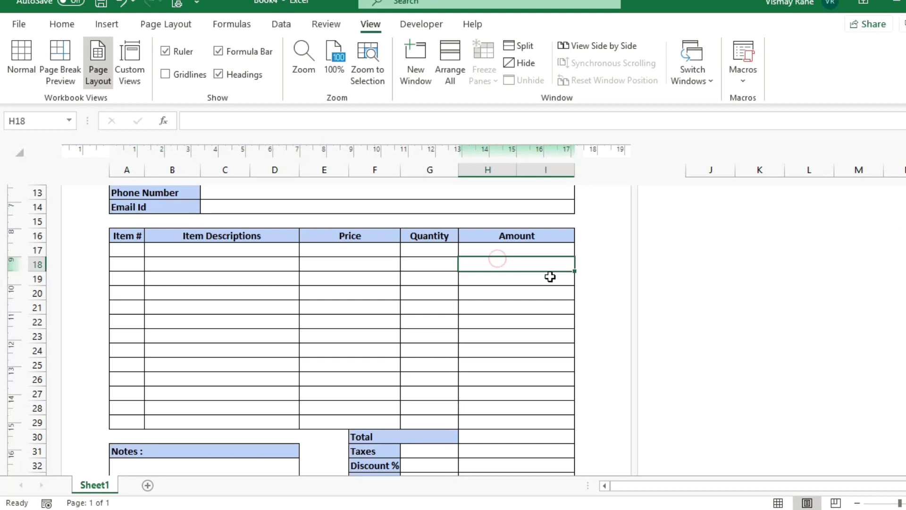
key("Up")
key("Left")
key("Left")
key("Right")
key("Left")
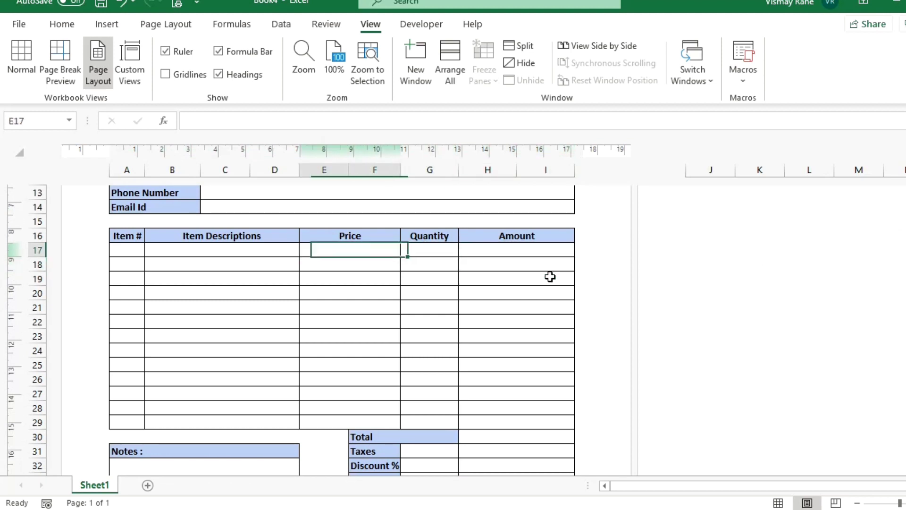
key("Right")
key("Left")
key("Left")
key("Left")
type("1")
key("Tab")
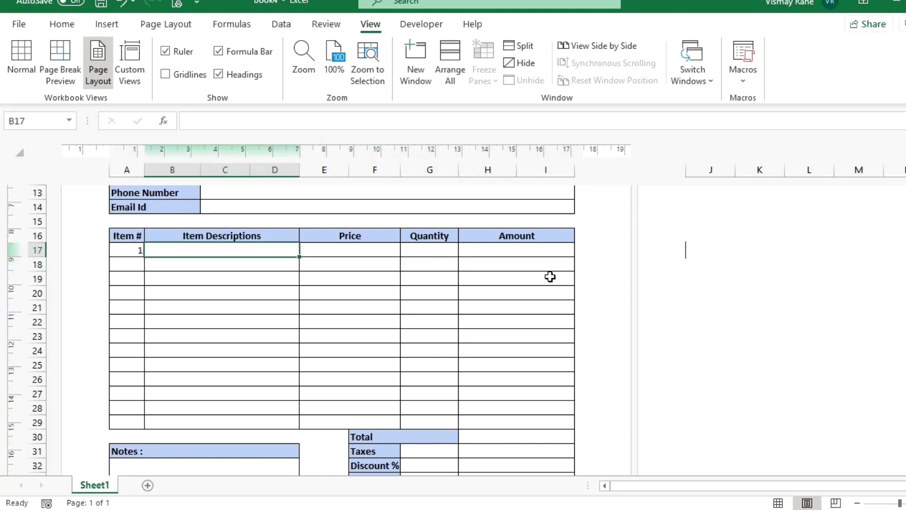
type("Sample 1")
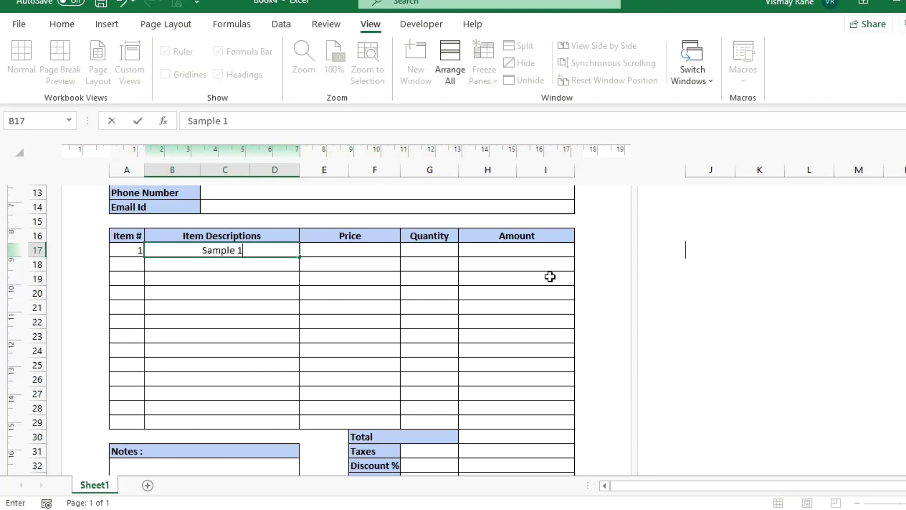
key("Return")
Enter price 555 and quantity 5 in row 17.
key("Up")
key("Right")
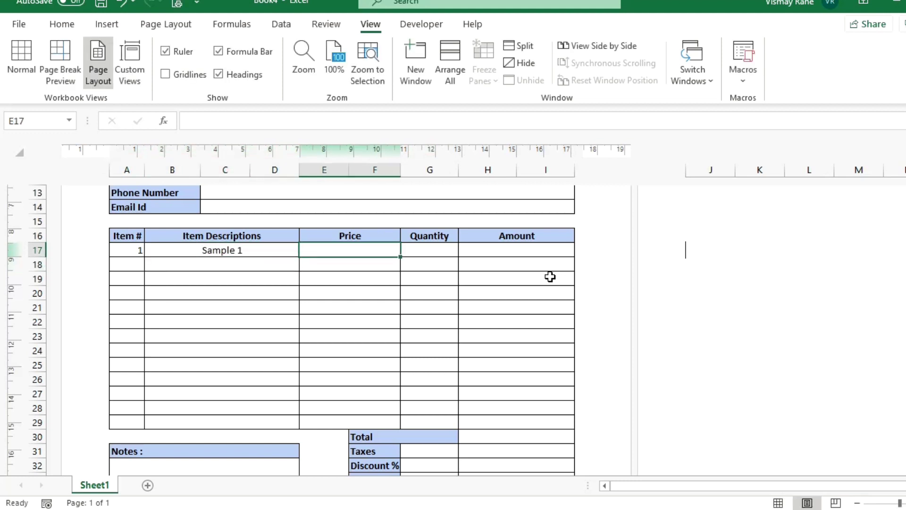
type("555")
key("Return")
key("Up")
key("Right")
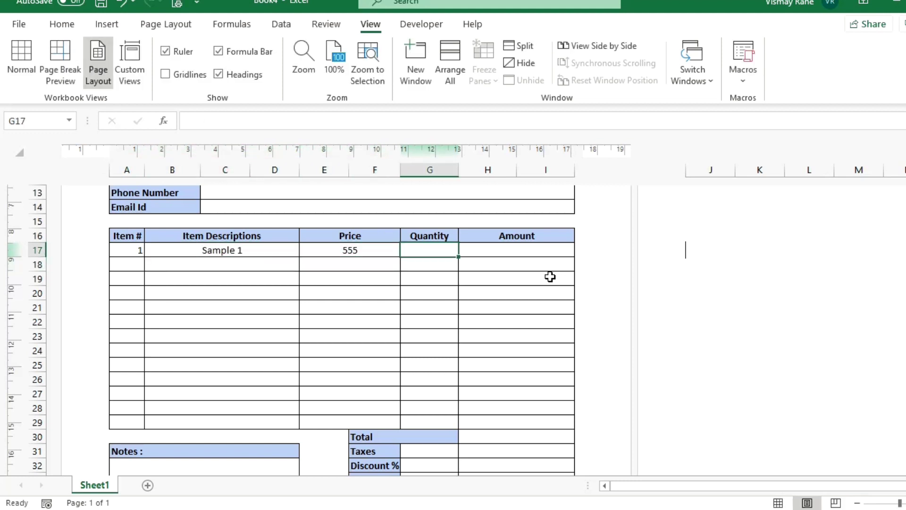
type("5")
key("Tab")
Enter =E17*G17 in H17 so the Amount shows 2775.
type("=")
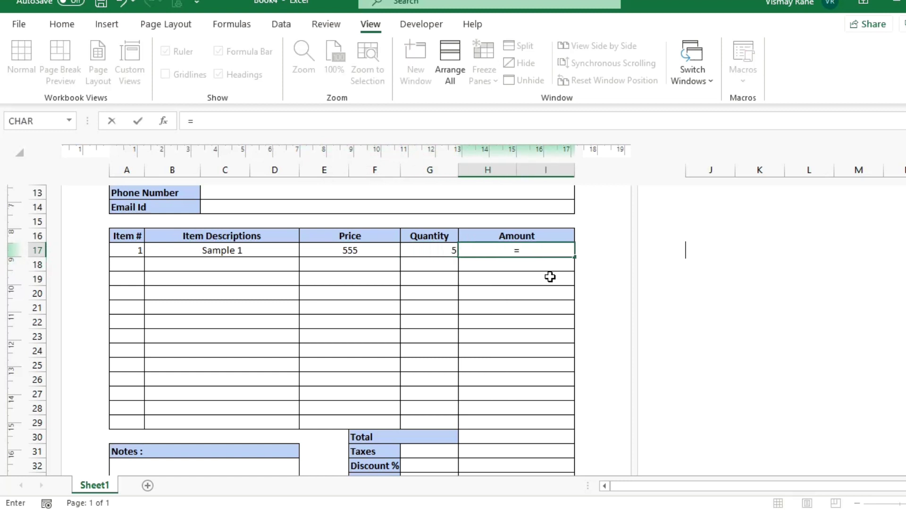
key("Left")
key("Left")
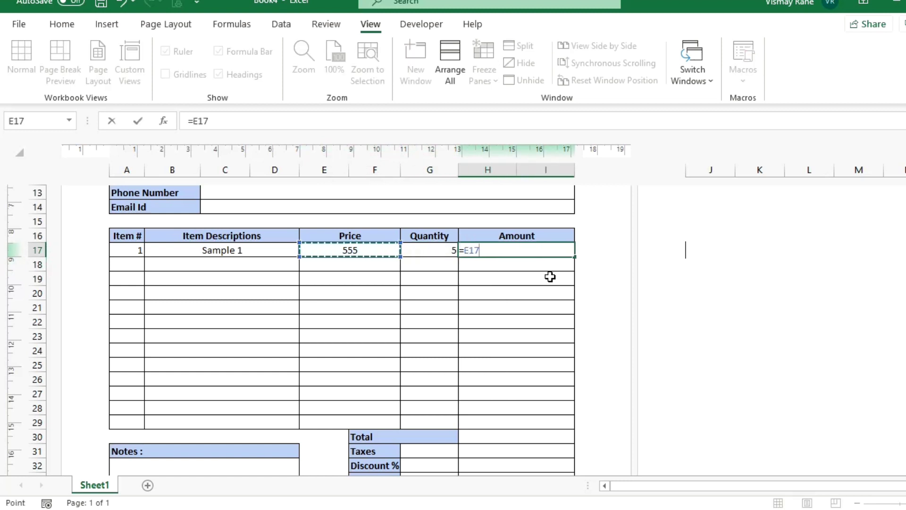
type("*")
key("Left")
key("ctrl+Return")
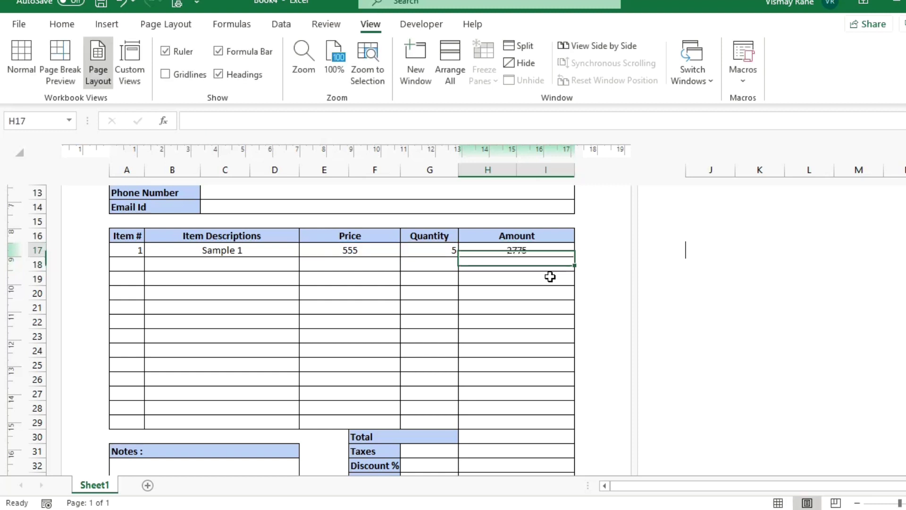
Copy the H17 Amount formula down to row 29, then undo the paste.
key("ctrl+c")
key("shift+Down")
key("shift+Down")
key("shift+Down")
key("shift+Down")
key("shift+Down")
key("shift+Down")
key("shift+Down")
key("shift+Down")
key("shift+Down")
key("shift+Down")
key("shift+Down")
key("shift+Down")
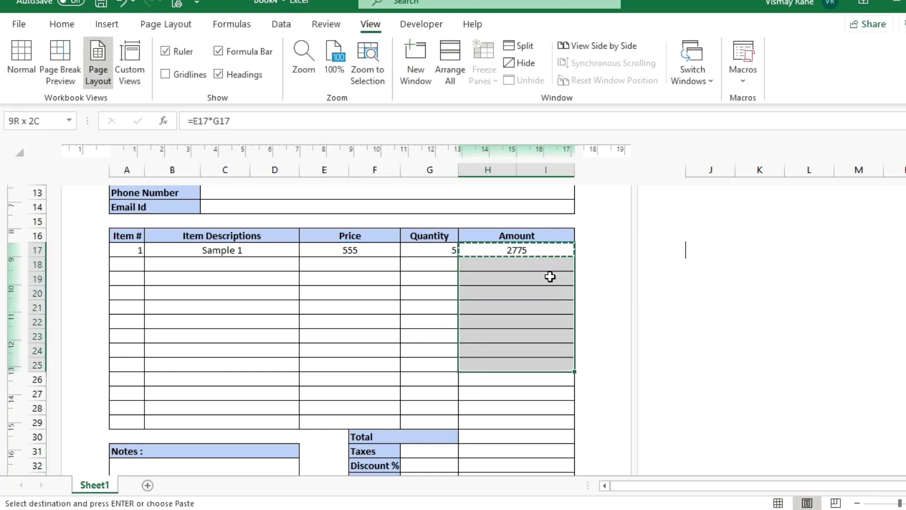
key("ctrl+v")
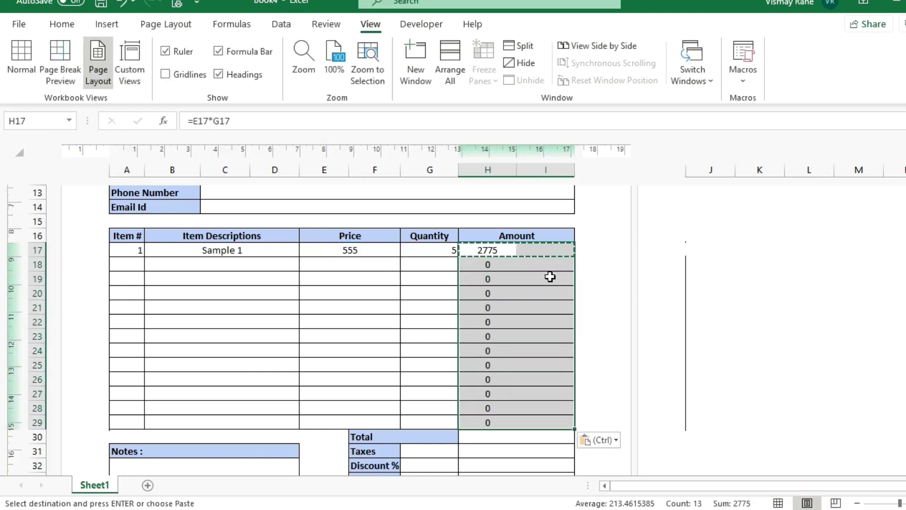
key("Down")
key("Up")
key("ctrl+z")
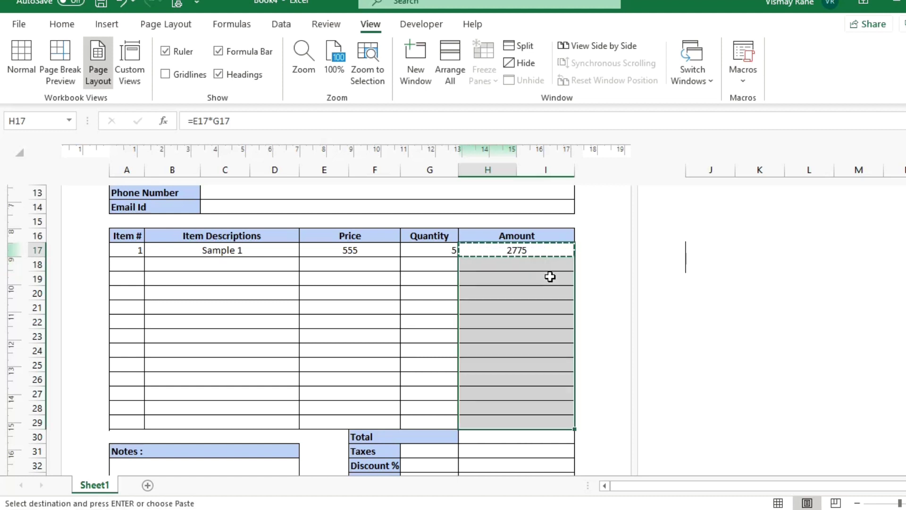
key("Down")
key("Up")
key("Down")
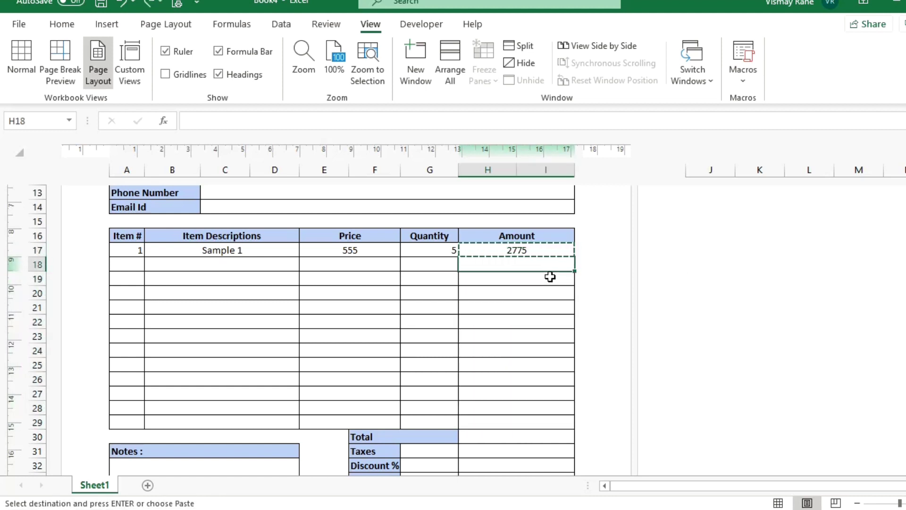
key("Up")
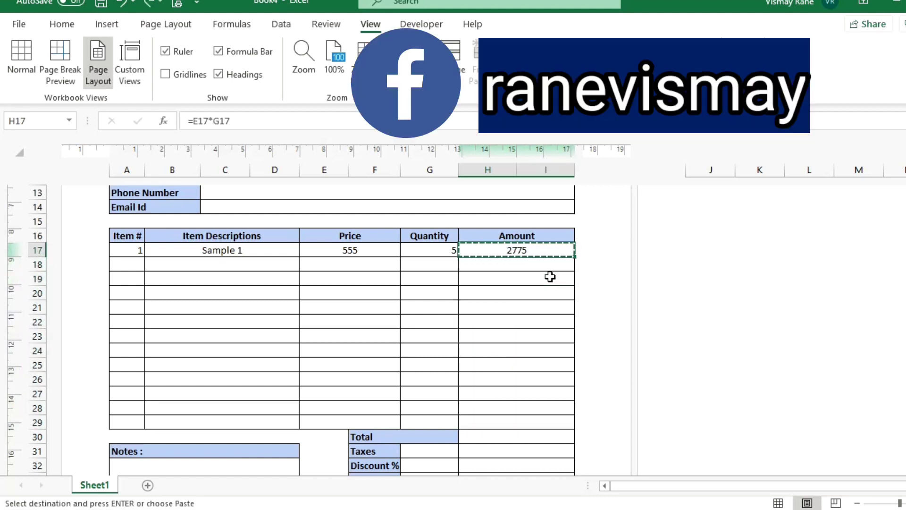
Retry pasting the H17 formula into the rows below, dismissing the merged-cell warnings.
key("F2")
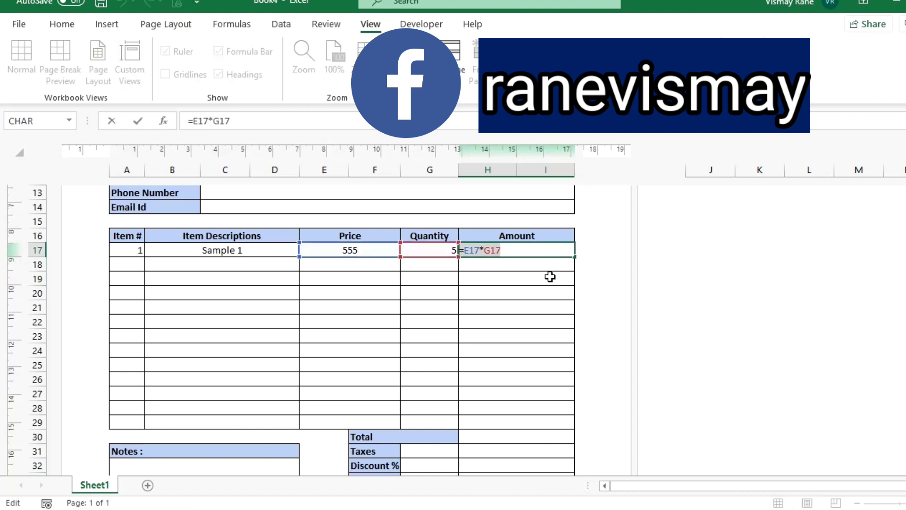
key("Return")
key("ctrl+v")
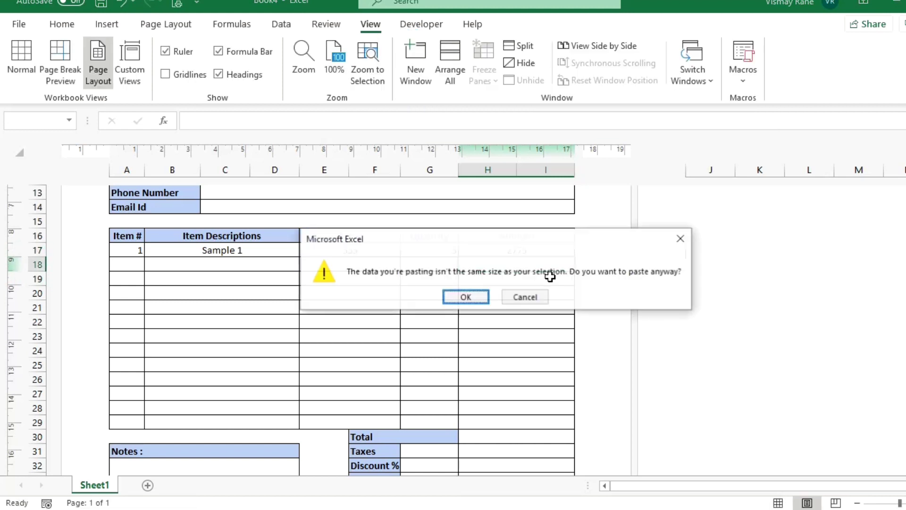
key("Return")
key("Return")
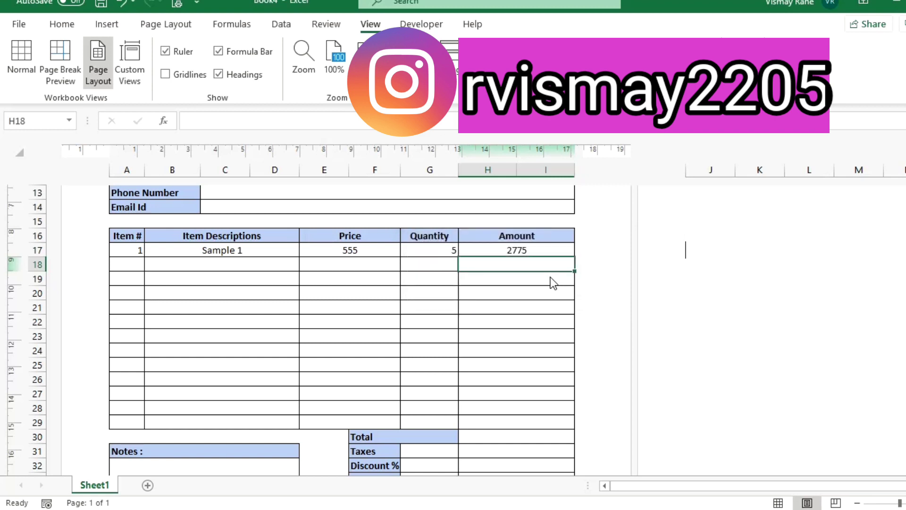
key("Down")
key("Up")
key("Up")
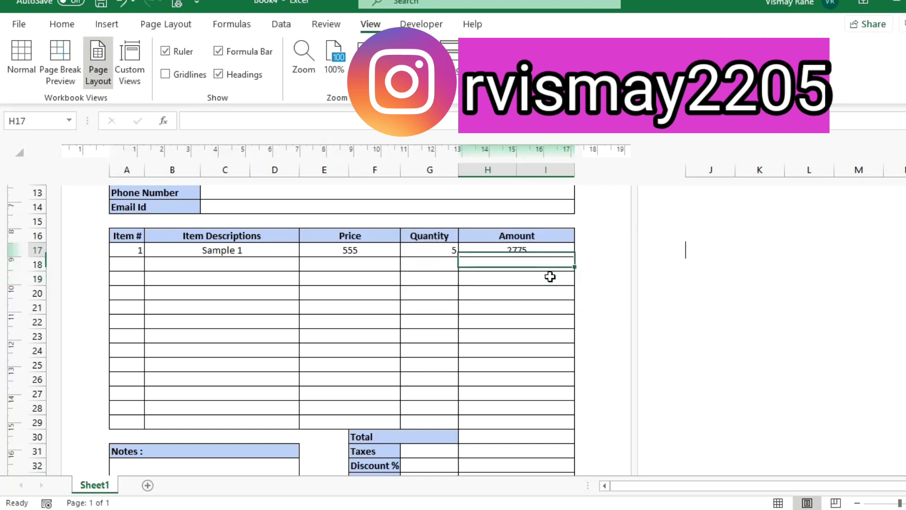
key("ctrl+c")
key("shift+Down")
key("shift+Down")
key("shift+Down")
key("shift+Down")
key("shift+Down")
key("shift+Down")
key("shift+Down")
key("shift+Down")
key("shift+Down")
key("shift+Down")
key("shift+Down")
key("shift+Down")
key("shift+Down")
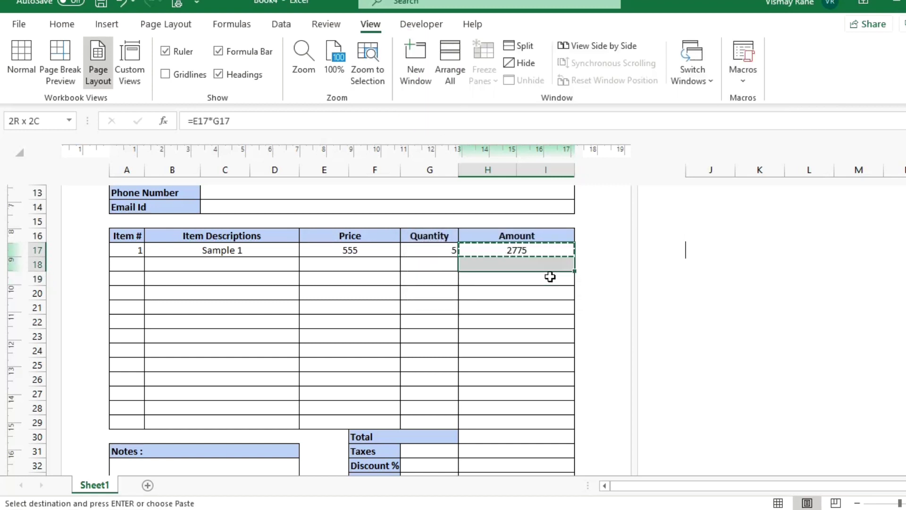
key("shift+Up")
key("ctrl+v")
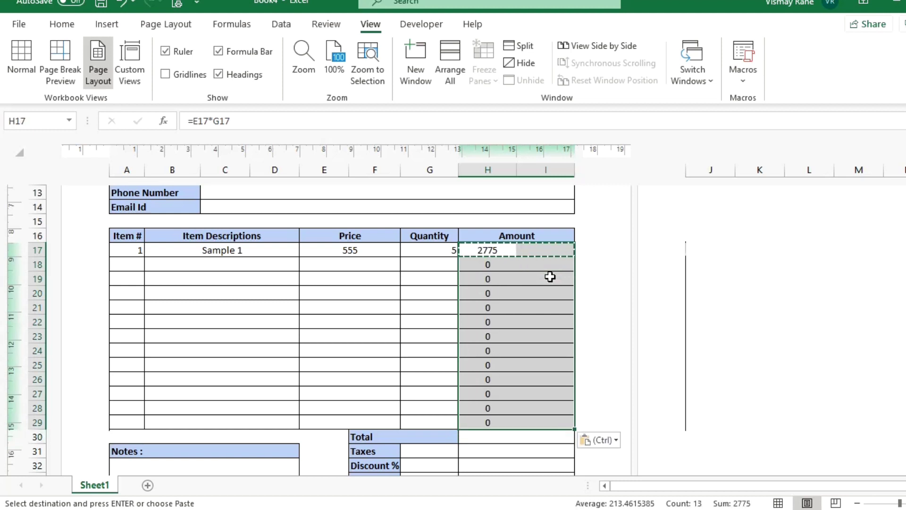
key("Down")
key("shift+Right")
key("Escape")
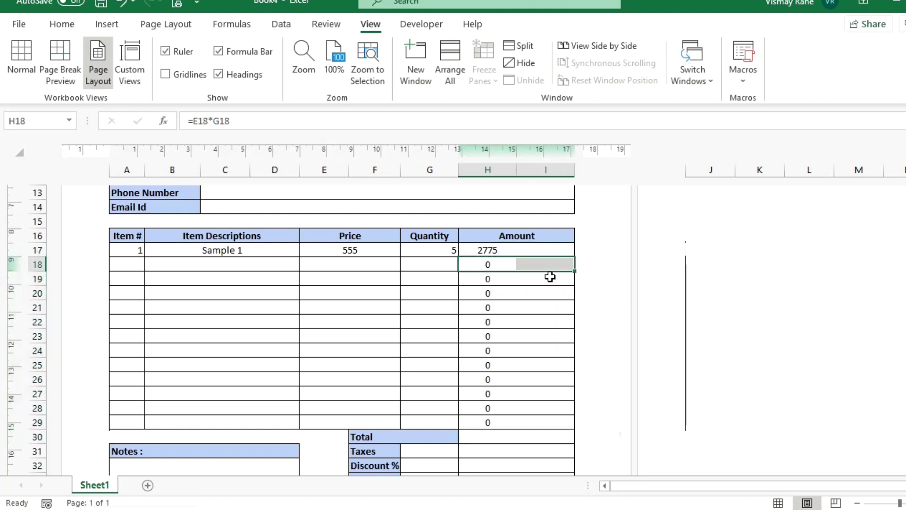
Merge and centre H17:I17 for the first Amount cell.
left_click(526, 250)
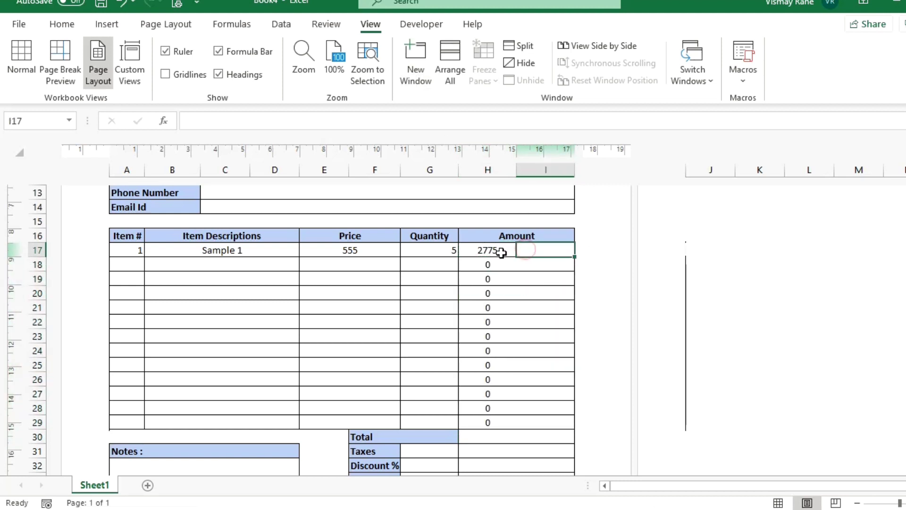
left_click_drag(493, 251, 522, 250)
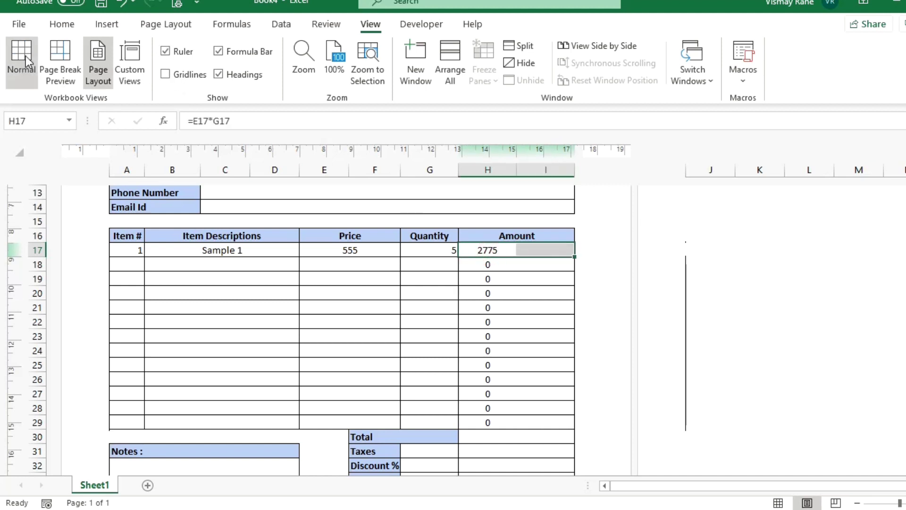
left_click(62, 24)
left_click(367, 74)
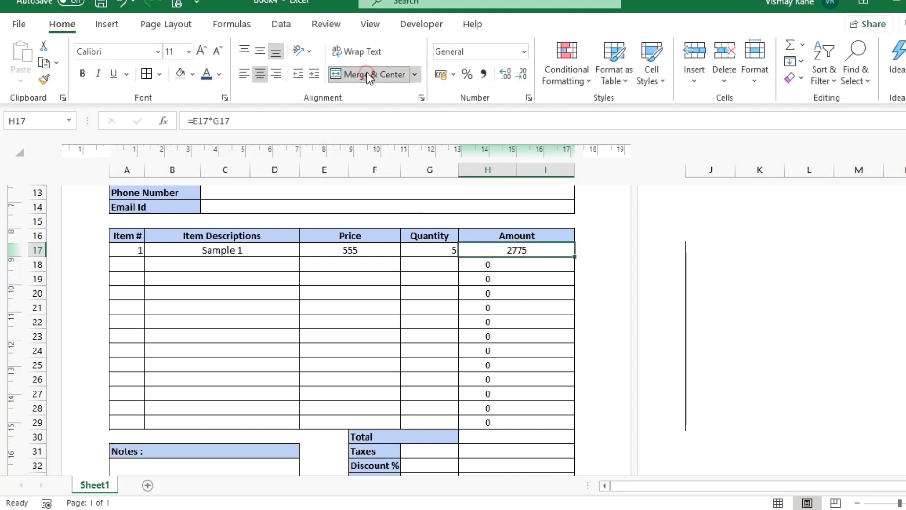
Apply the merged H17:I17 format to Amount rows 18–29 with Format Painter.
left_click(52, 75)
left_click(46, 76)
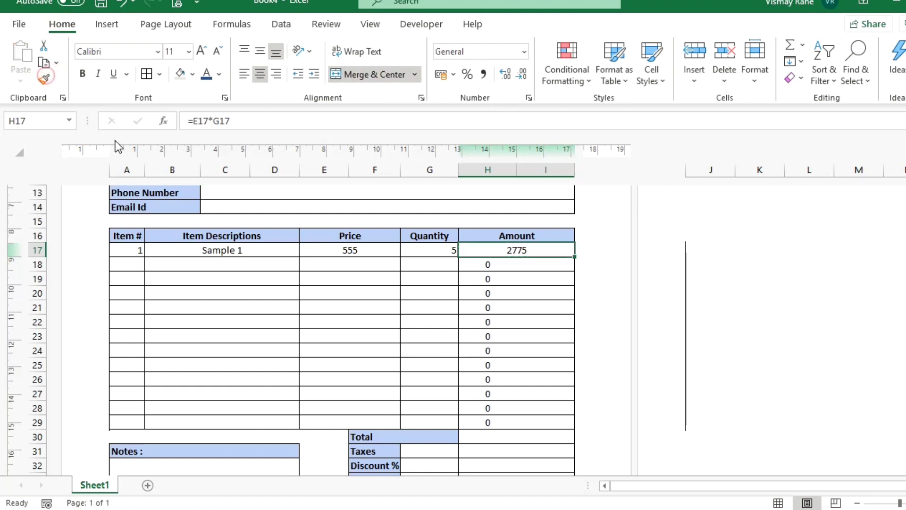
left_click(47, 81)
left_click_drag(479, 263, 531, 420)
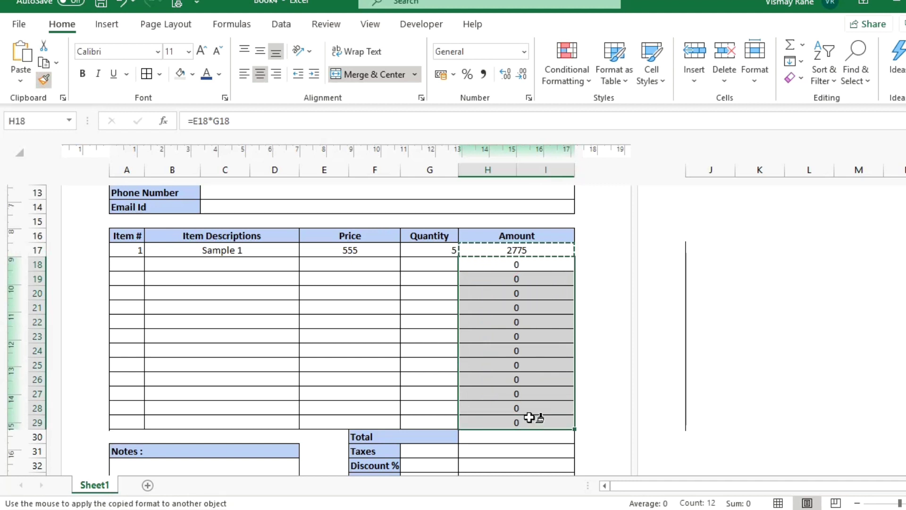
left_click(501, 247)
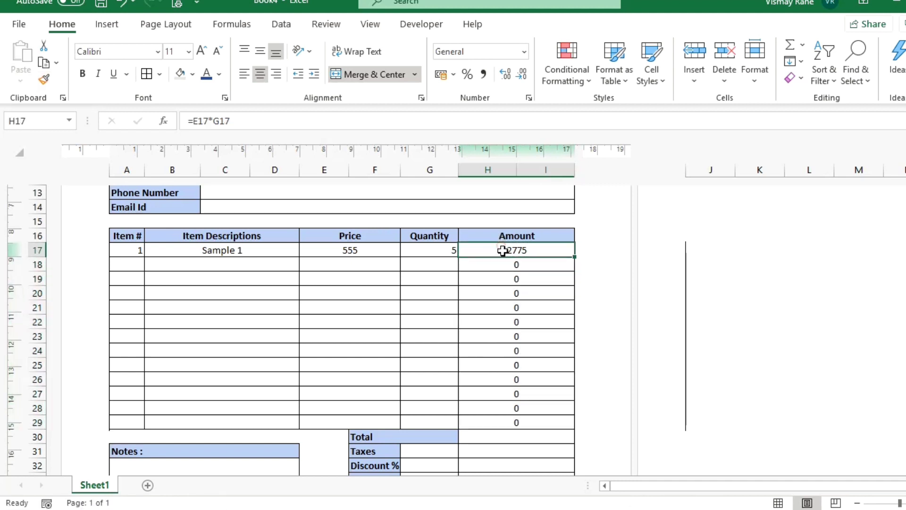
Test row 17 with quantity 0, then set its quantity to 1.
left_click(416, 251)
key("BackSpace")
type("0")
key("Tab")
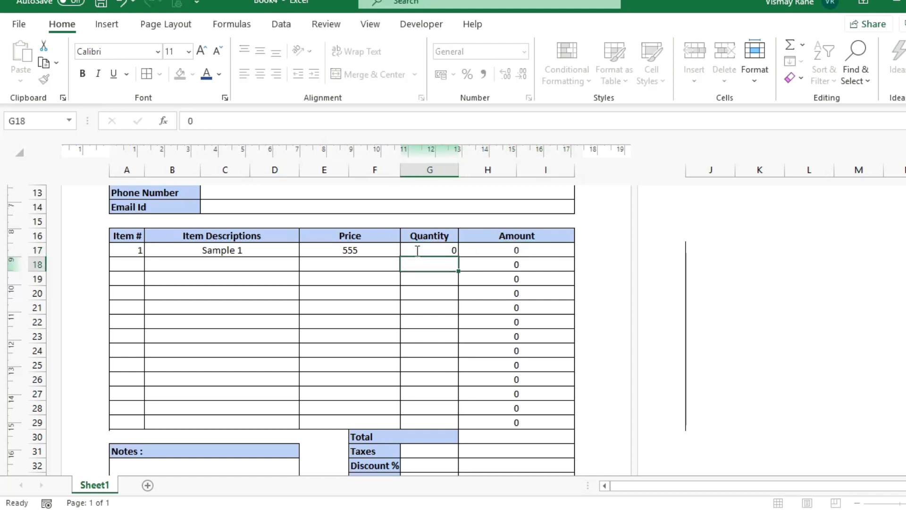
left_click(416, 250)
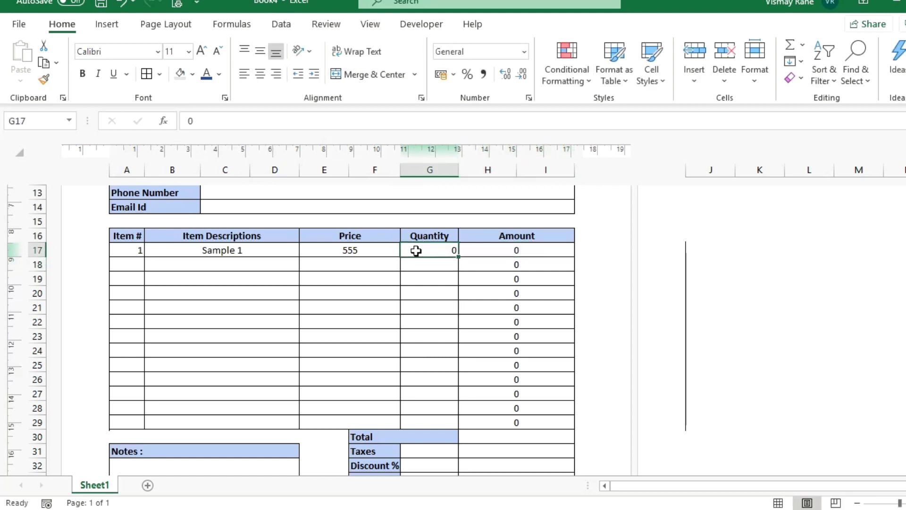
type("1")
key("Return")
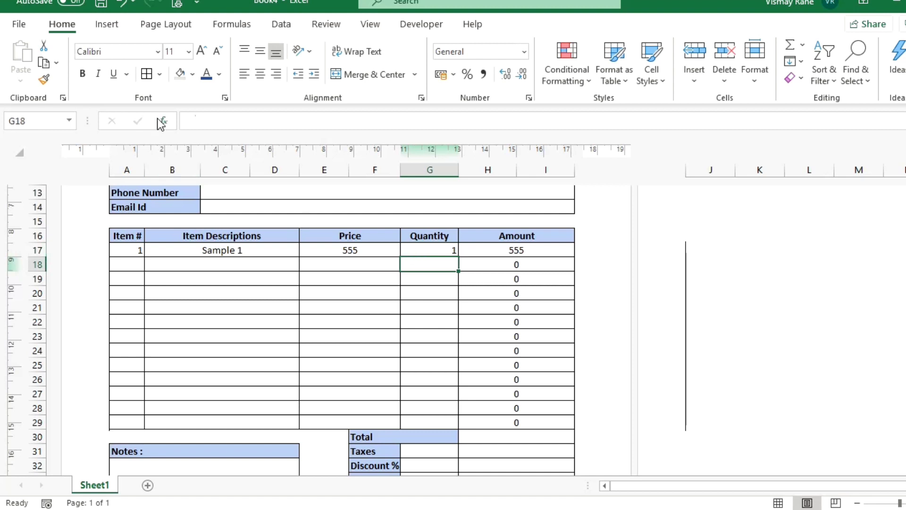
Change the H17 formula to =IF(E17*G17>0,E17*G17,"").
left_click(536, 251)
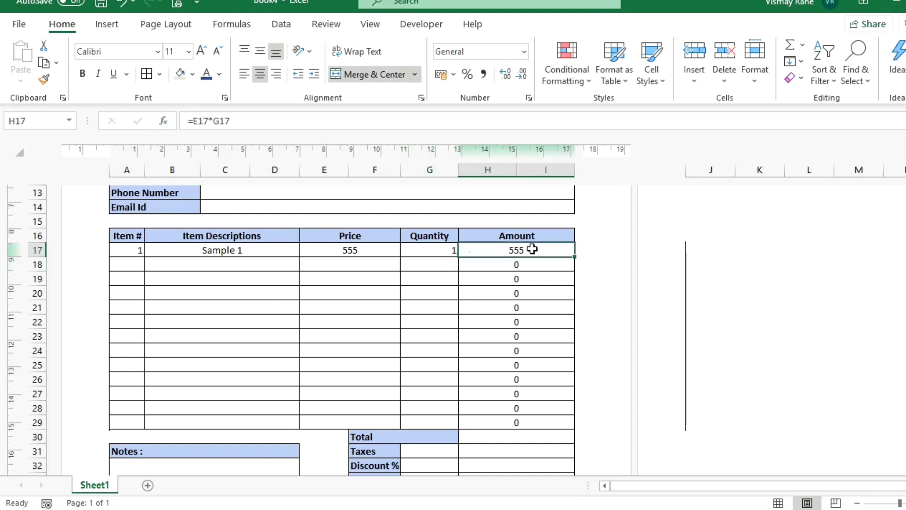
left_click(195, 121)
type("IF(")
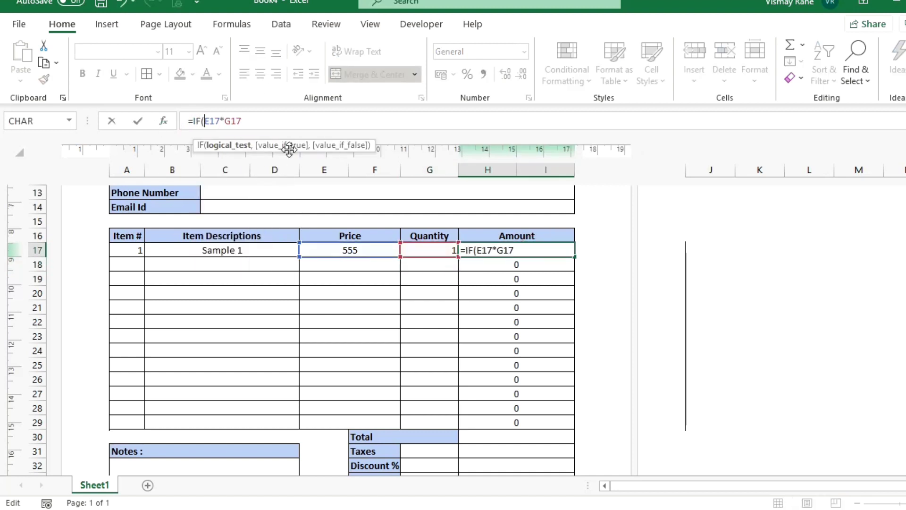
key("Right")
type(">0,")
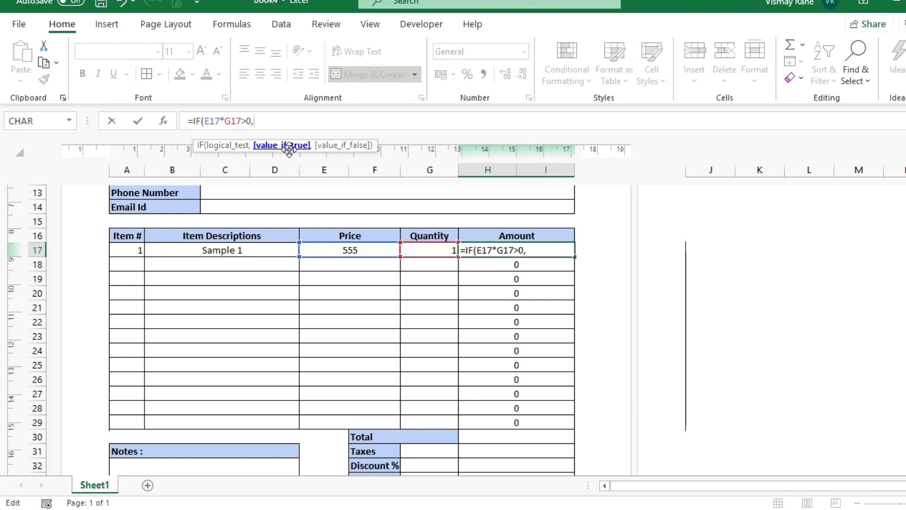
type("e17")
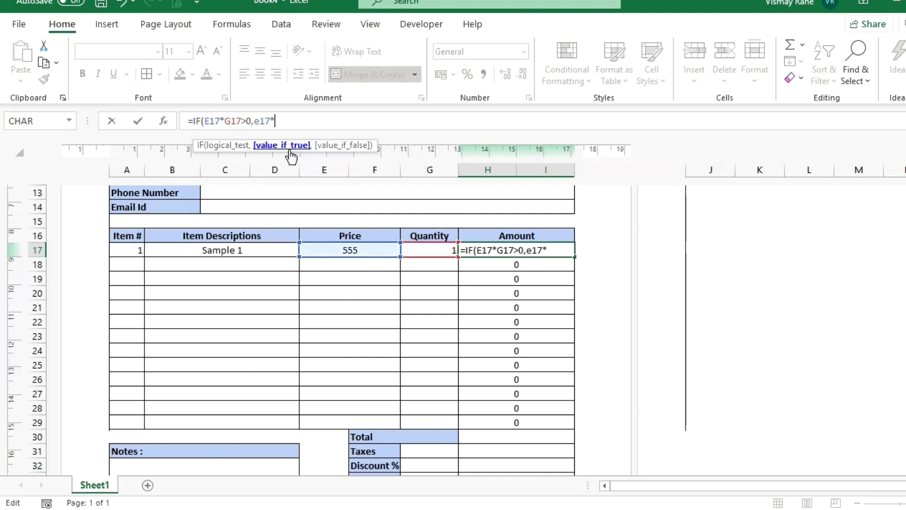
type("*g17")
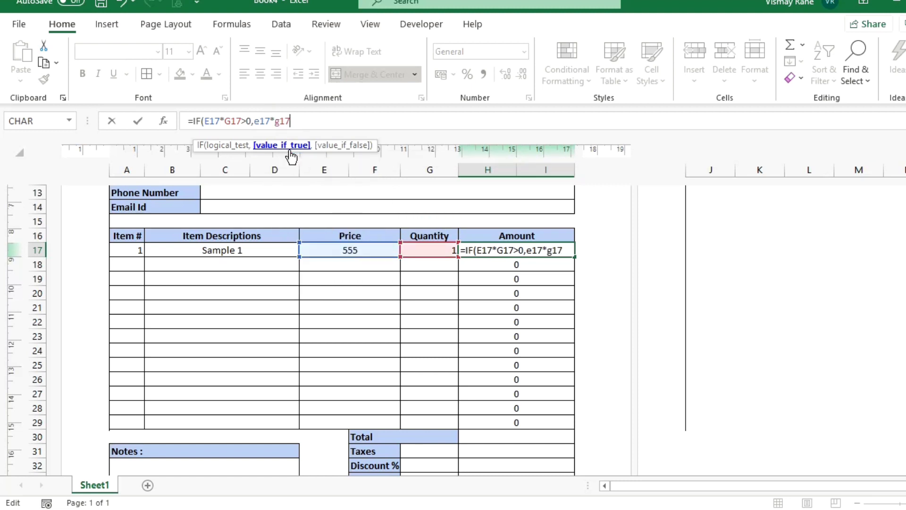
type(",")
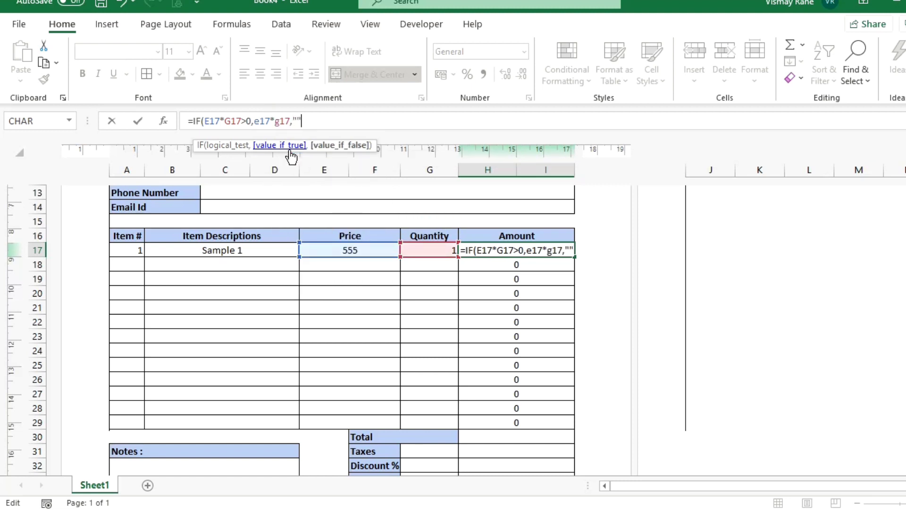
key("Return")
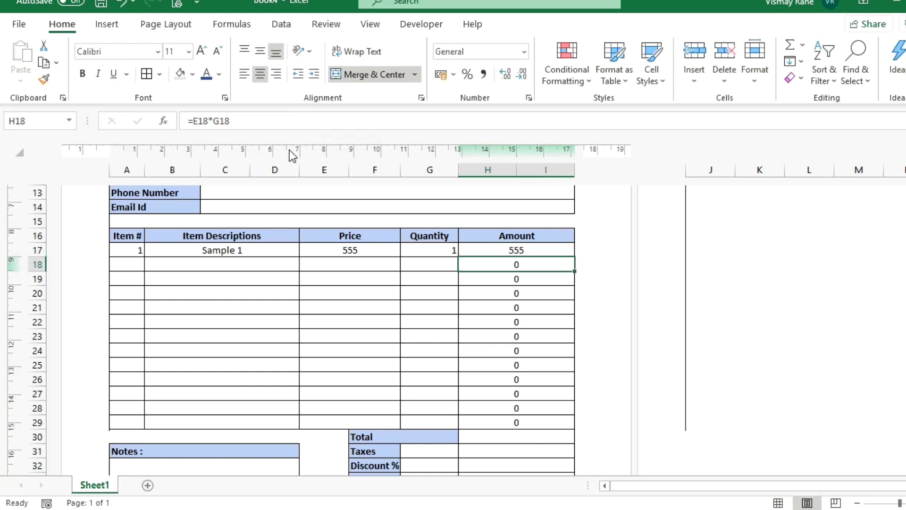
Copy the IF Amount formula from H17 into H18:H29.
key("Up")
key("ctrl+c")
key("Down")
key("shift+Down")
key("shift+Down")
key("shift+Down")
key("shift+Down")
key("shift+Down")
key("shift+Down")
key("shift+Down")
key("shift+Down")
key("shift+Down")
key("shift+Down")
key("shift+Down")
key("shift+Down")
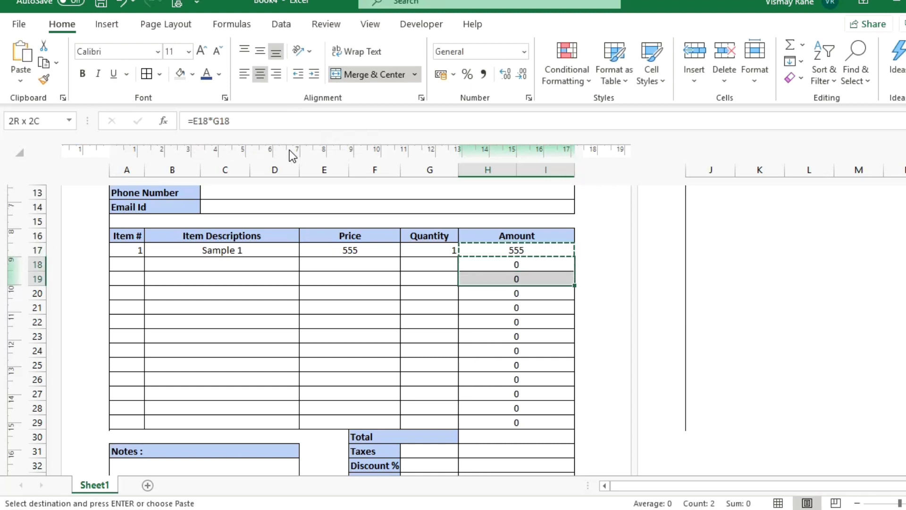
key("Return")
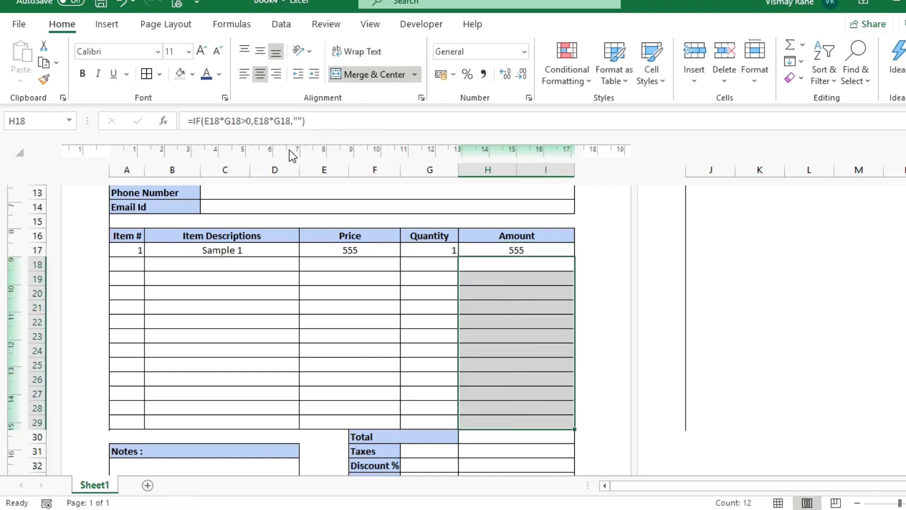
key("Up")
key("Down")
key("Down")
key("Down")
key("Down")
key("Down")
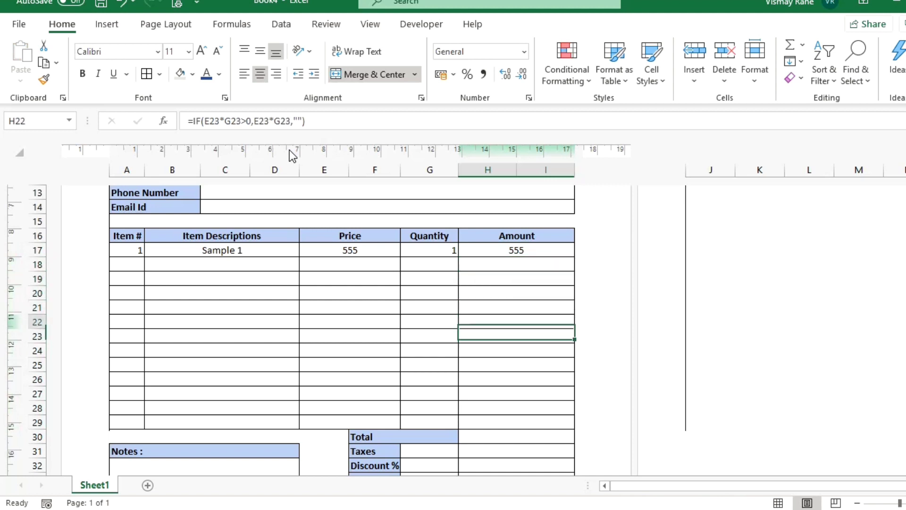
key("Up")
key("Up")
key("Up")
key("Up")
key("Up")
Test row 17 quantity 0 for a blank Amount, then restore quantity 1.
key("Left")
type("0")
key("Return")
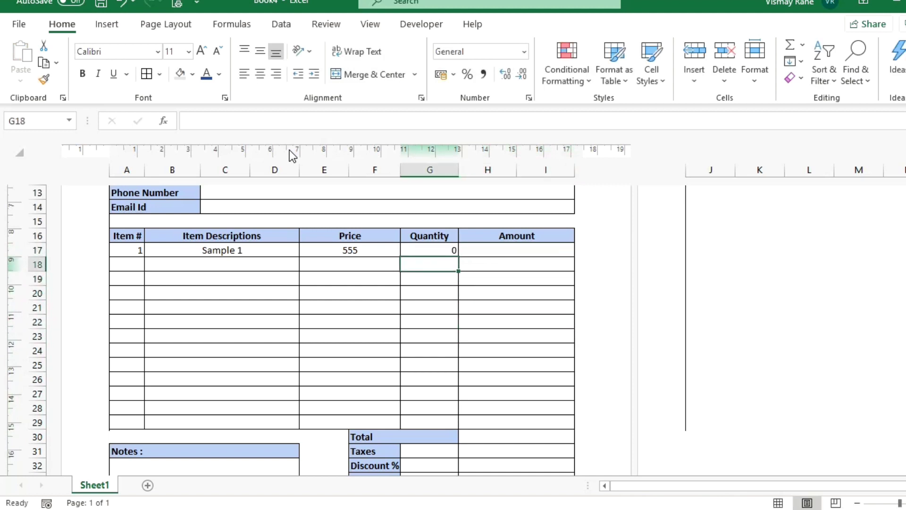
key("Up")
type("1")
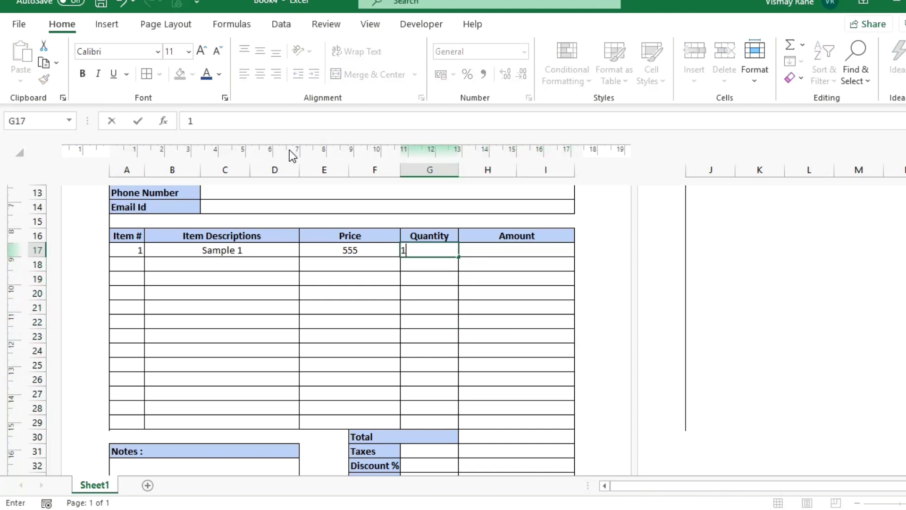
key("Return")
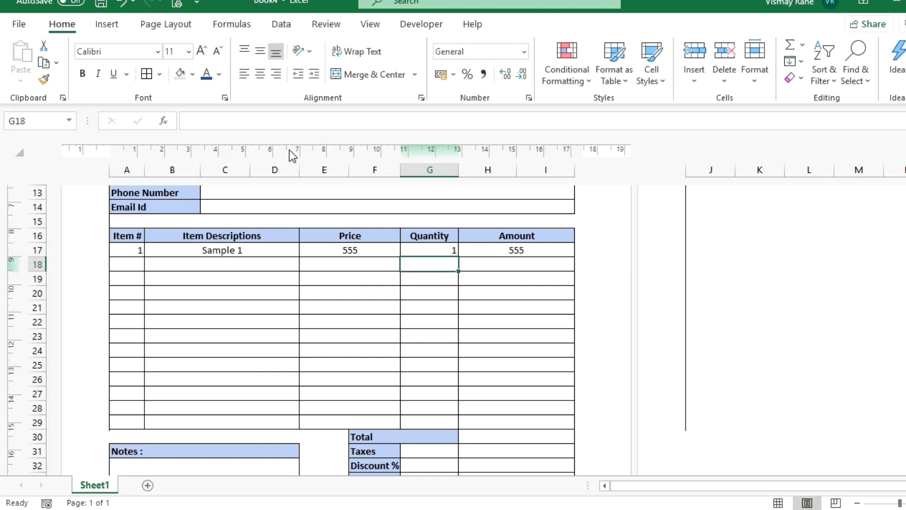
Enter item number 2 and description 'Sample 2' in row 18.
key("Up")
key("Right")
key("Down")
key("Left")
key("Left")
key("Left")
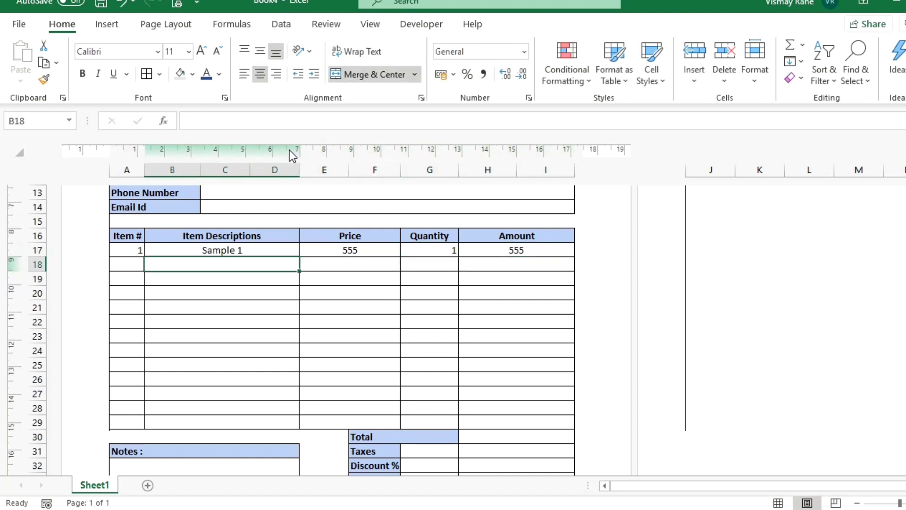
key("Left")
type("2")
key("Tab")
key("ctrl+d")
key("F2")
key("BackSpace")
type("2")
key("Return")
Enter price 1000 and quantity 5 in row 18, briefly testing quantity 0.
key("Up")
key("Right")
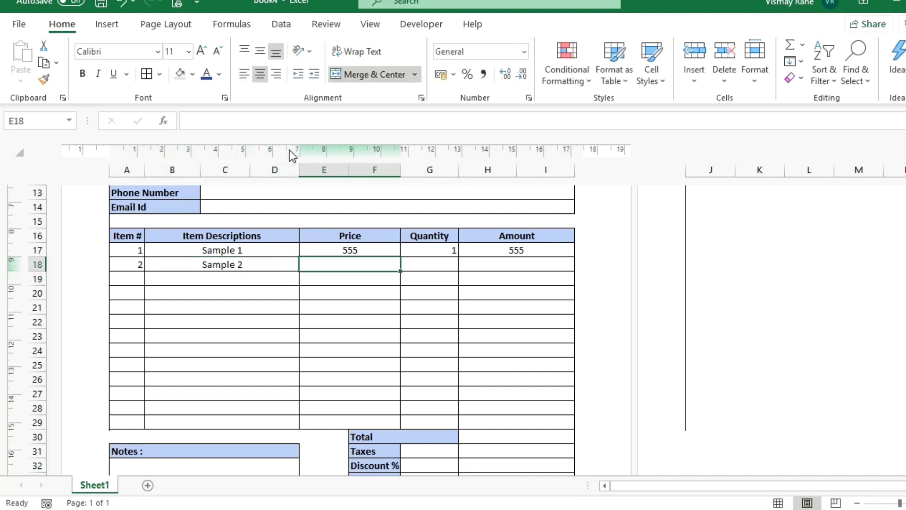
type("1000")
key("Tab")
type("5")
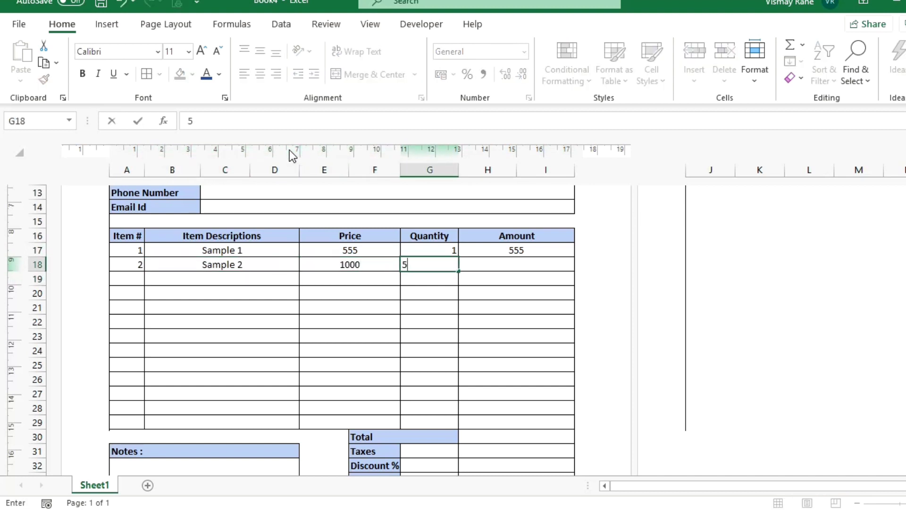
key("Tab")
key("Left")
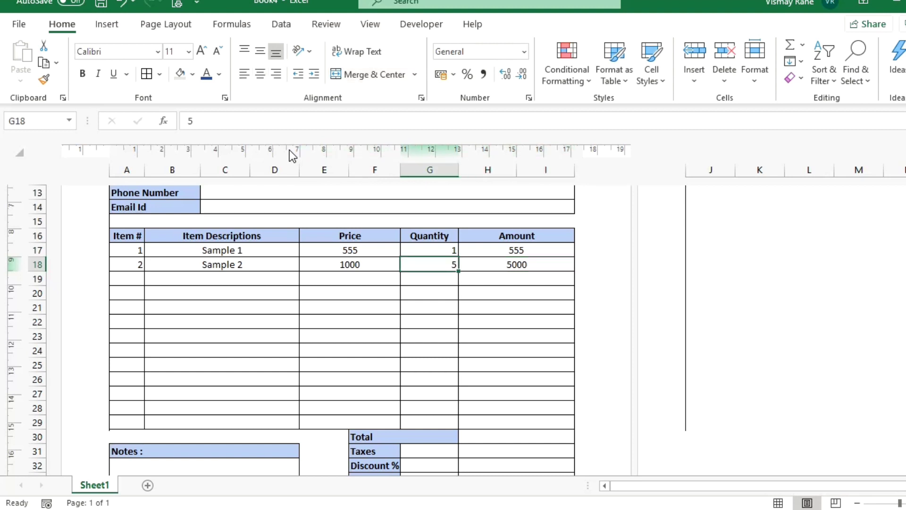
type("0")
key("Return")
key("Up")
type("5")
key("Return")
key("Down")
key("Down")
key("Down")
key("Down")
key("Down")
key("Down")
key("Down")
key("Down")
key("Down")
key("Down")
key("Down")
key("Down")
key("Down")
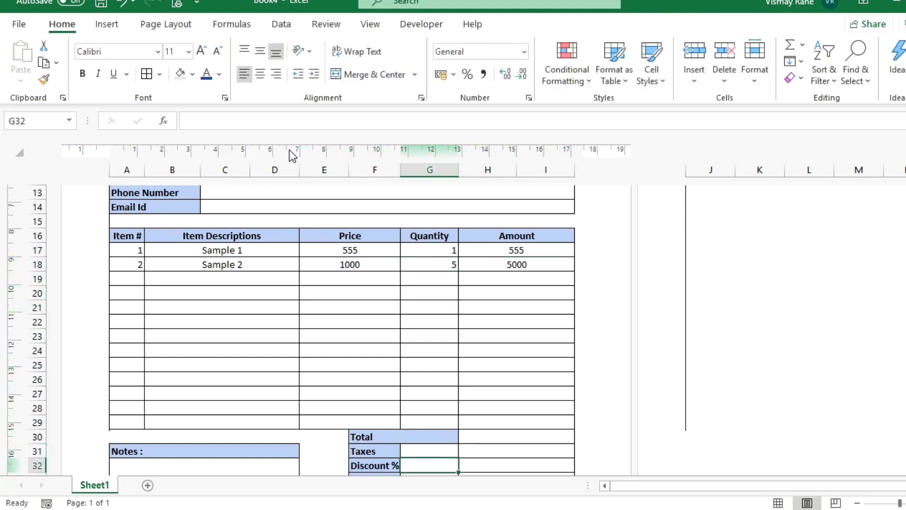
Enter a SUM of the item amounts H17:I29 in the Total cell H30.
key("Up")
key("Up")
key("Right")
type("=")
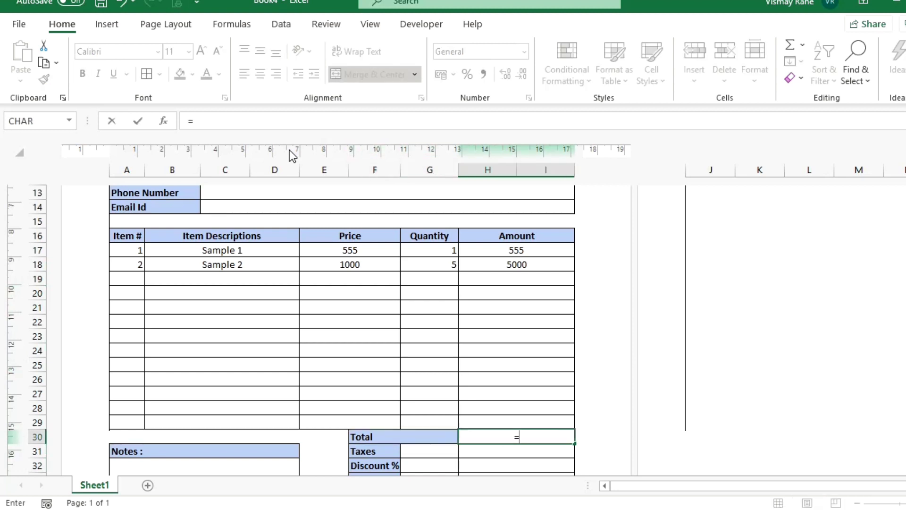
type("sum")
key("Tab")
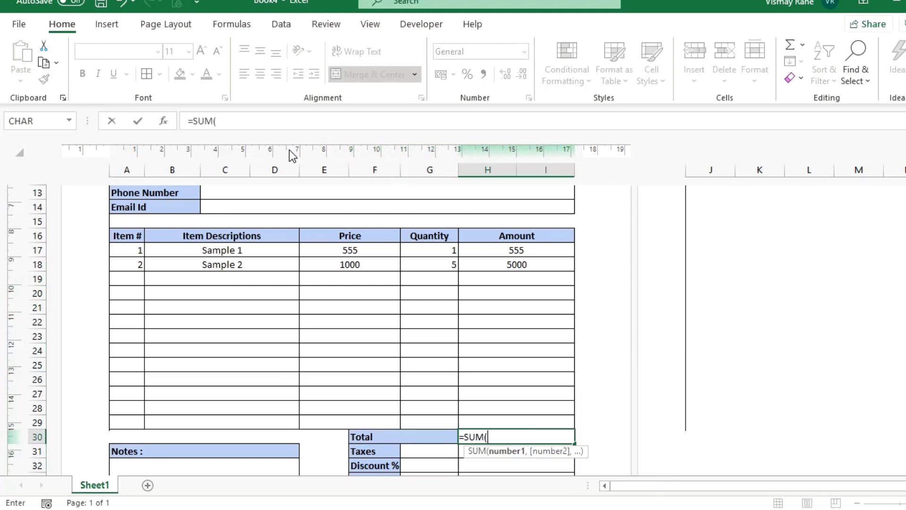
key("Up")
key("shift+Up")
key("shift+Up")
key("shift+Up")
key("shift+Up")
key("shift+Up")
key("shift+Up")
key("shift+Up")
key("shift+Up")
key("shift+Up")
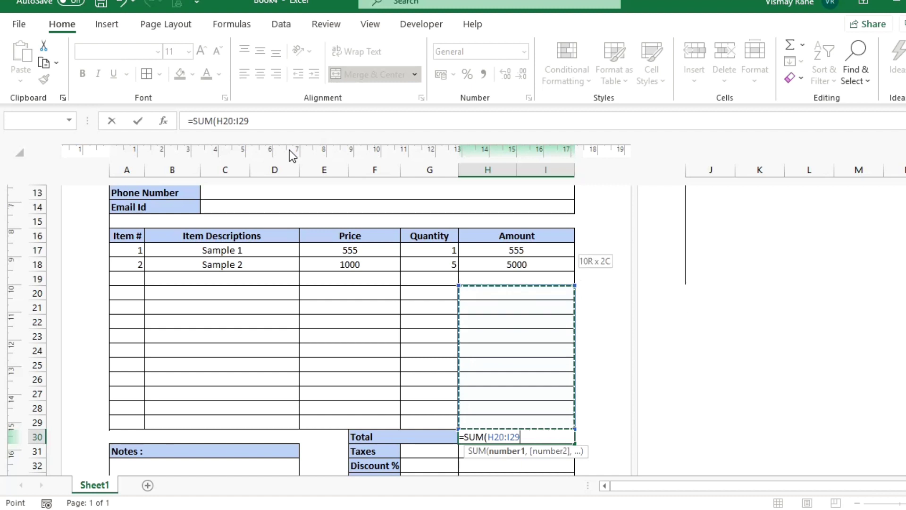
key("shift+Up")
key("shift+Up")
key("shift+Up")
type(")")
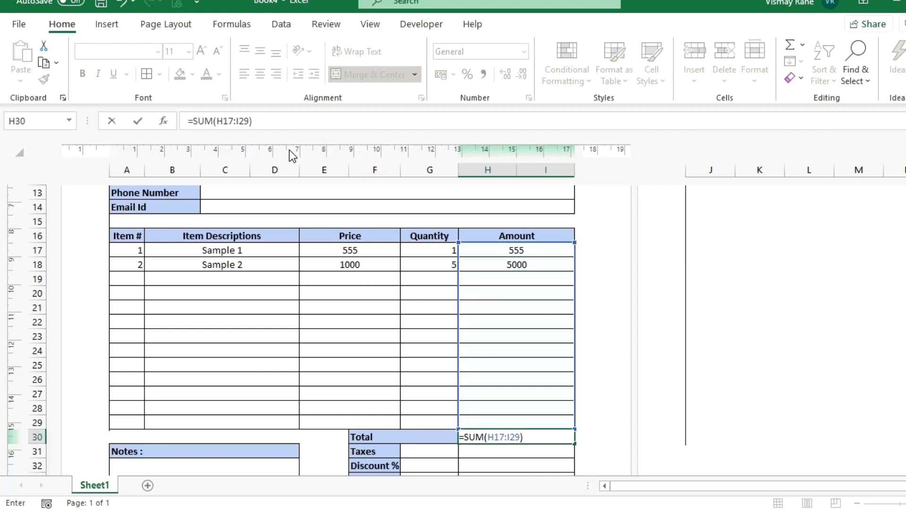
key("Return")
key("Up")
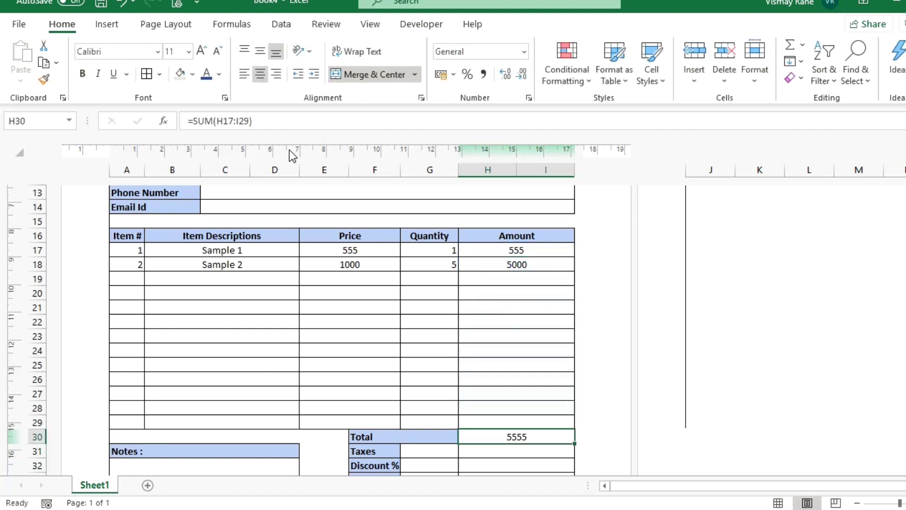
Wrap the Total in =IF(SUM(H17:I29)>0,SUM(H17:I29),"") so it stays blank unless positive.
left_click(194, 122)
left_click_drag(194, 121, 259, 121)
key("ctrl+c")
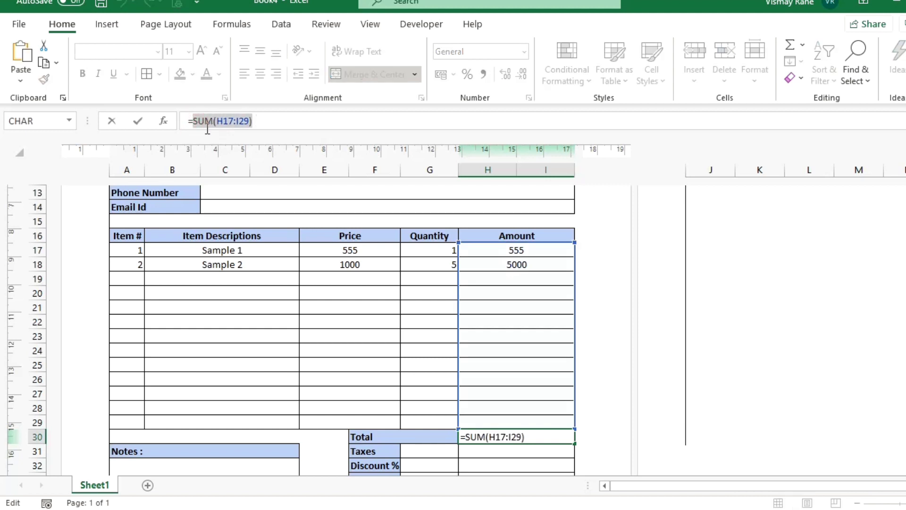
left_click(195, 118)
type("IF(")
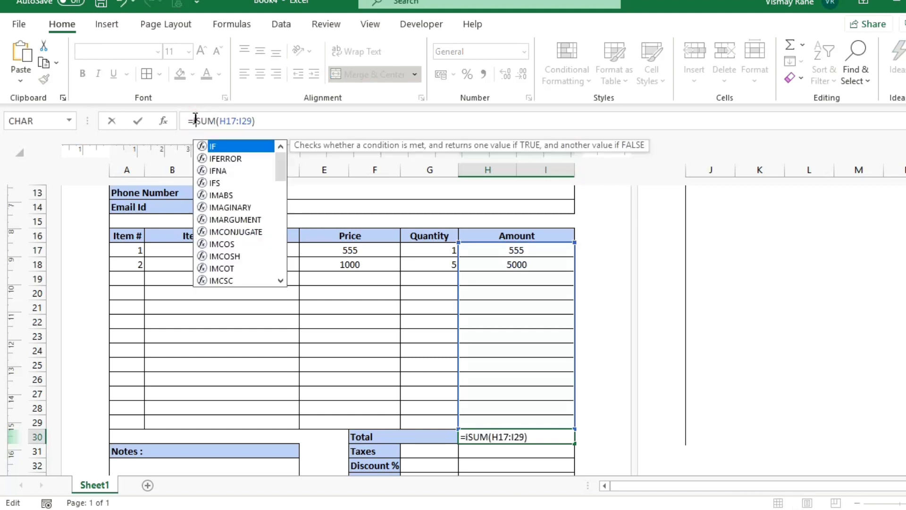
key("Right")
key("Right")
key("Right")
key("Right")
key("End")
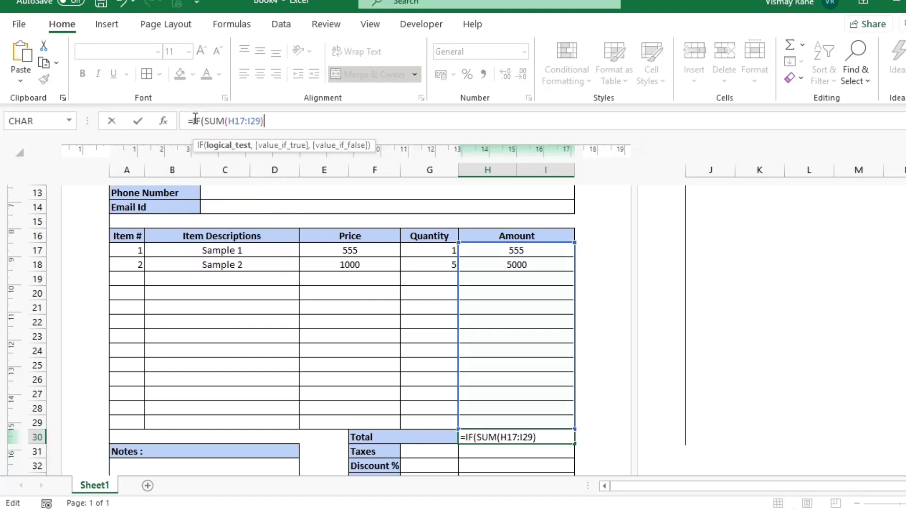
type(">0,")
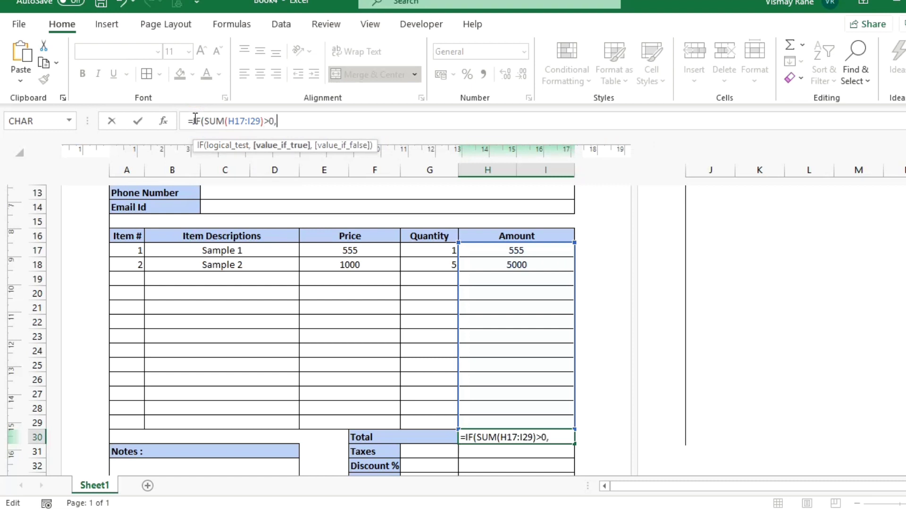
key("ctrl+v")
type(",\"")
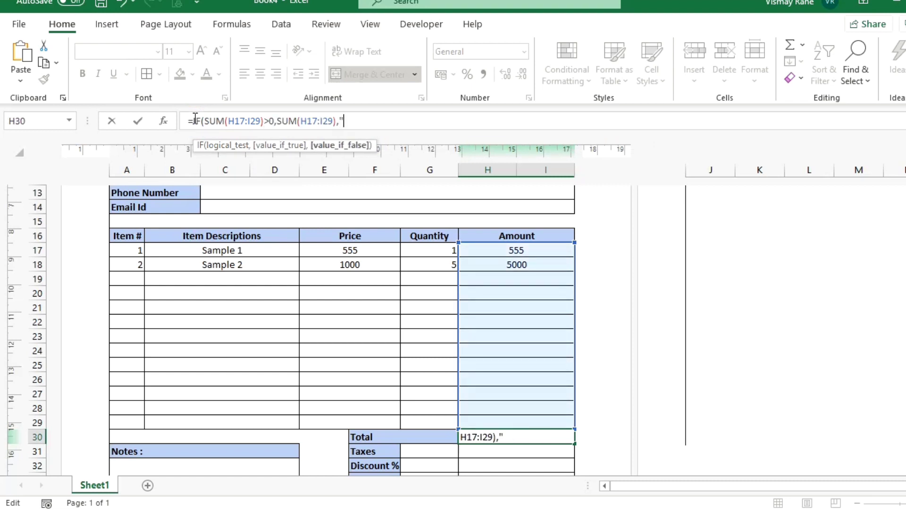
type("\")")
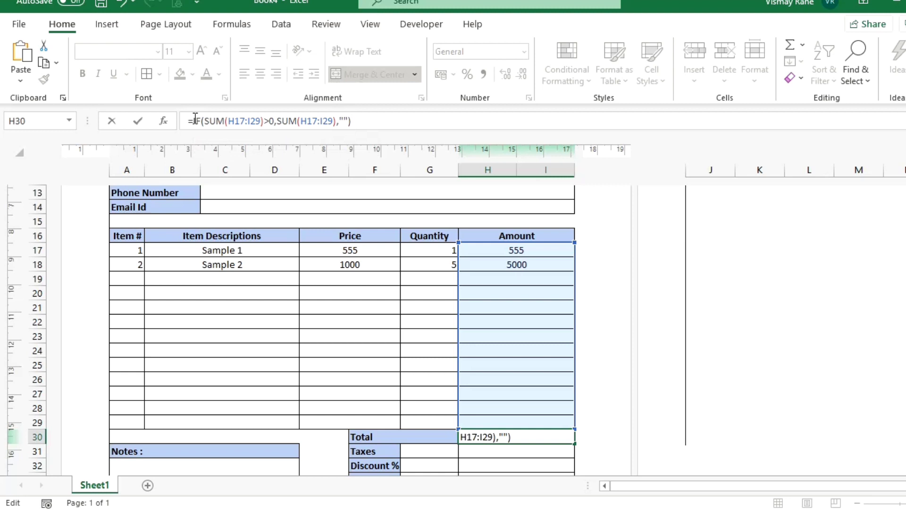
key("Return")
key("Down")
key("Up")
key("Left")
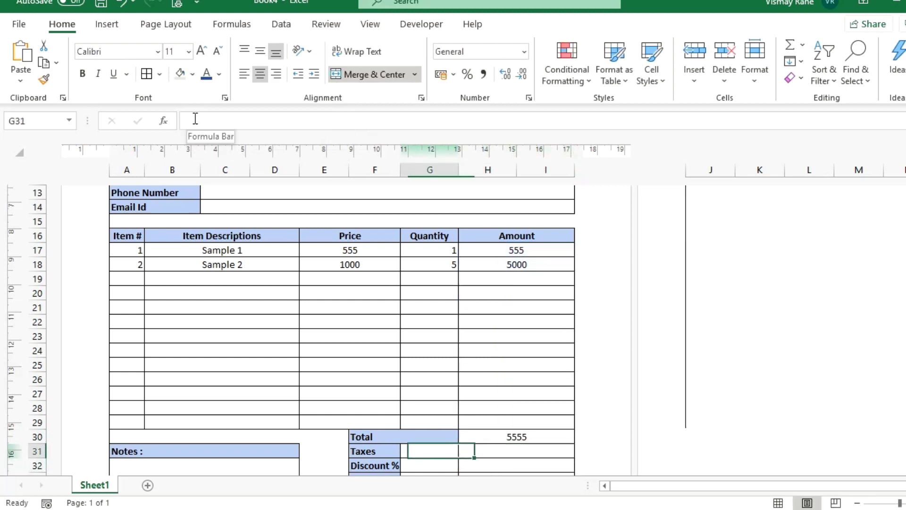
Enter Taxes 18%, Discount % 5 and Discount ₹ 500 in G31:G33.
type("18%")
key("Return")
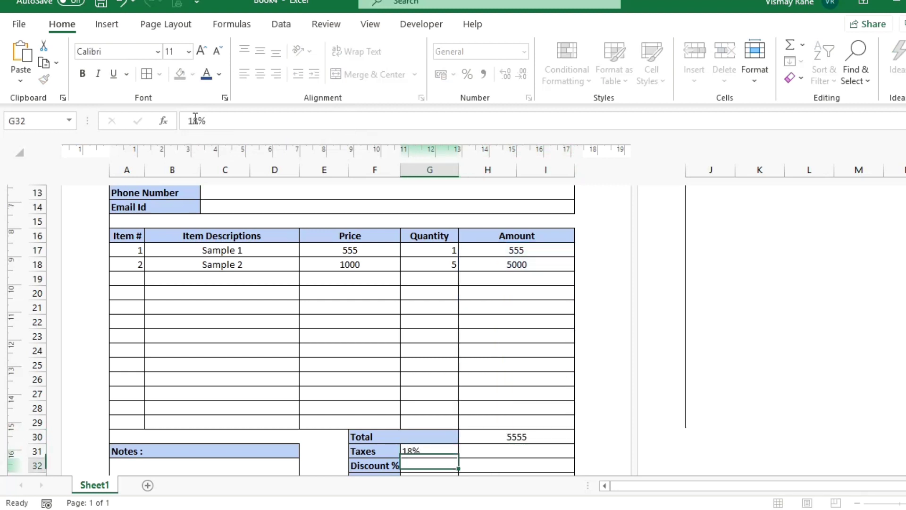
type("5")
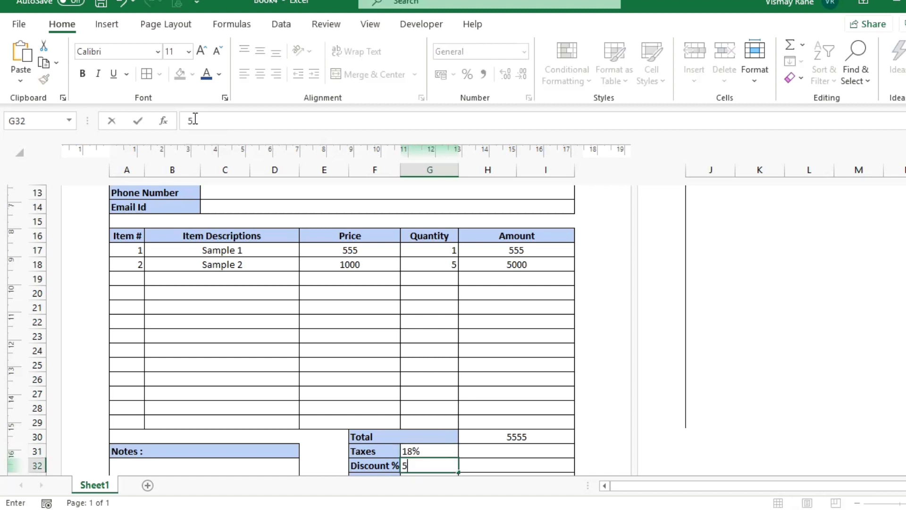
key("Return")
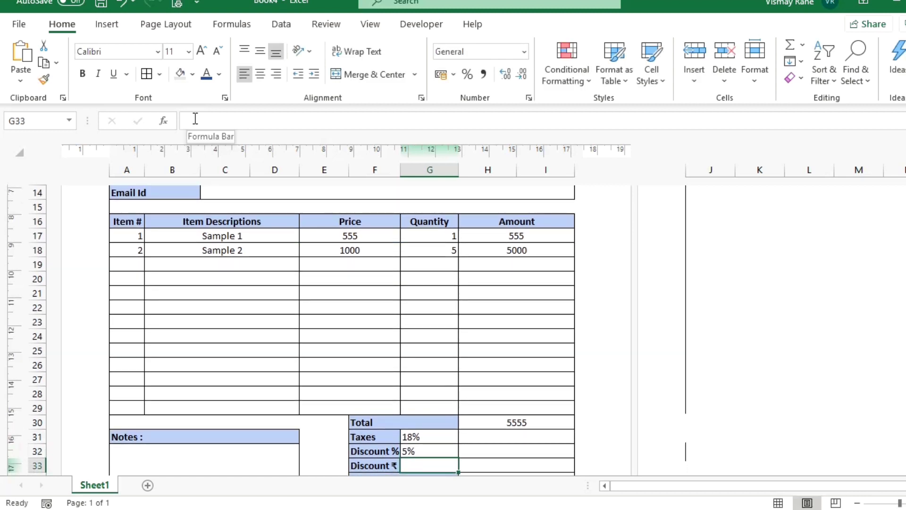
type("5")
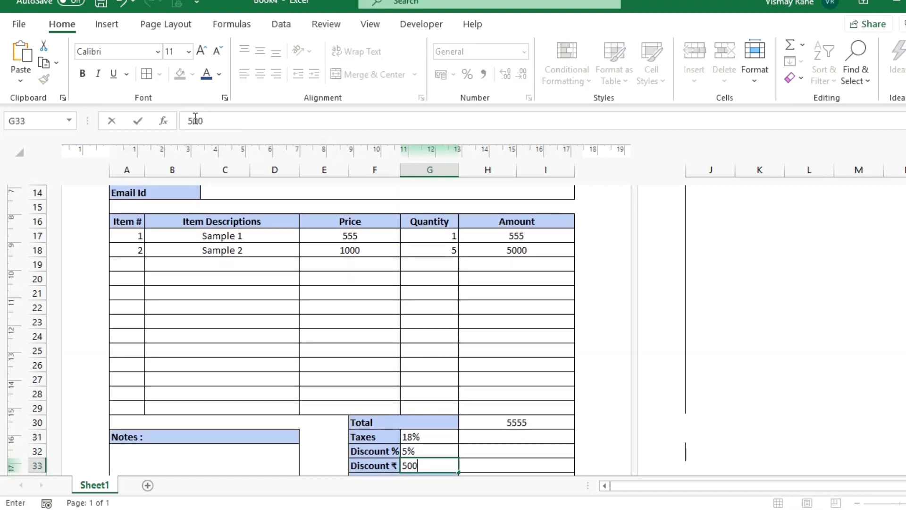
type("00")
key("Return")
Centre and bold the three rate values in G31:G33.
key("Up")
key("shift+Up")
key("shift+Up")
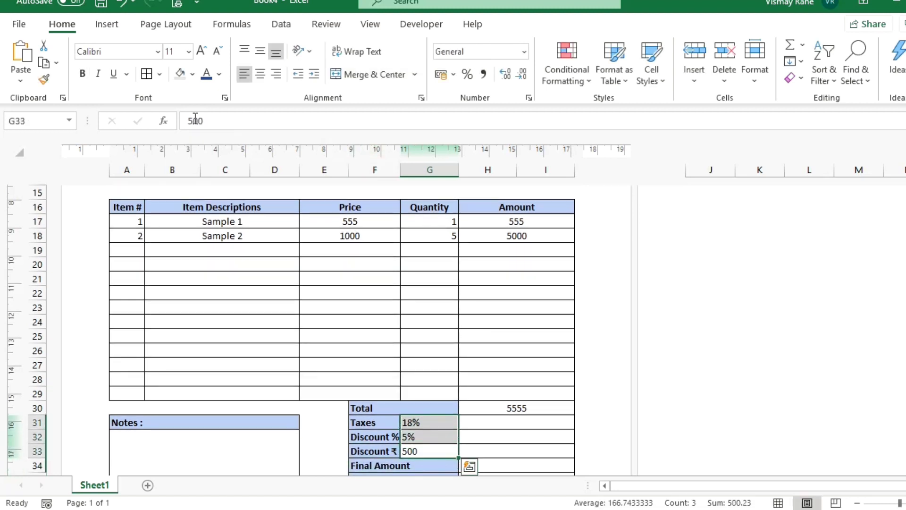
left_click(260, 75)
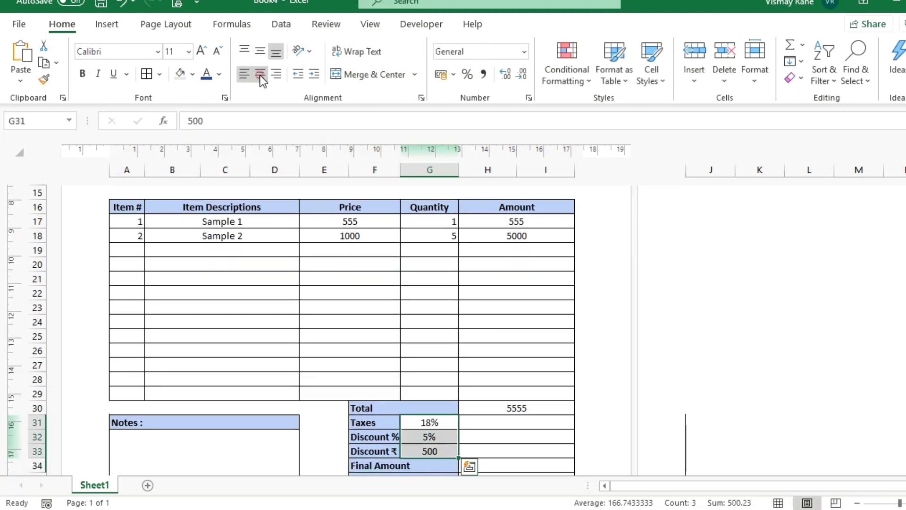
key("Return")
key("ctrl+b")
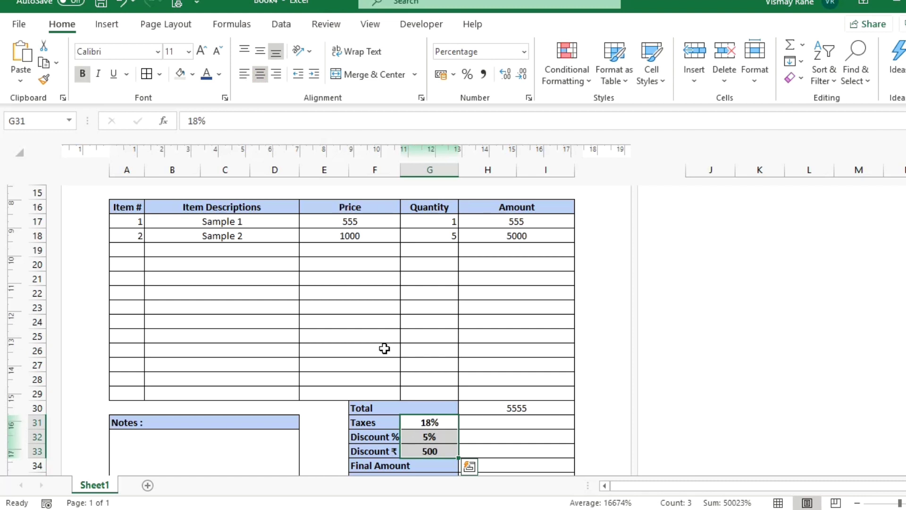
left_click(528, 421)
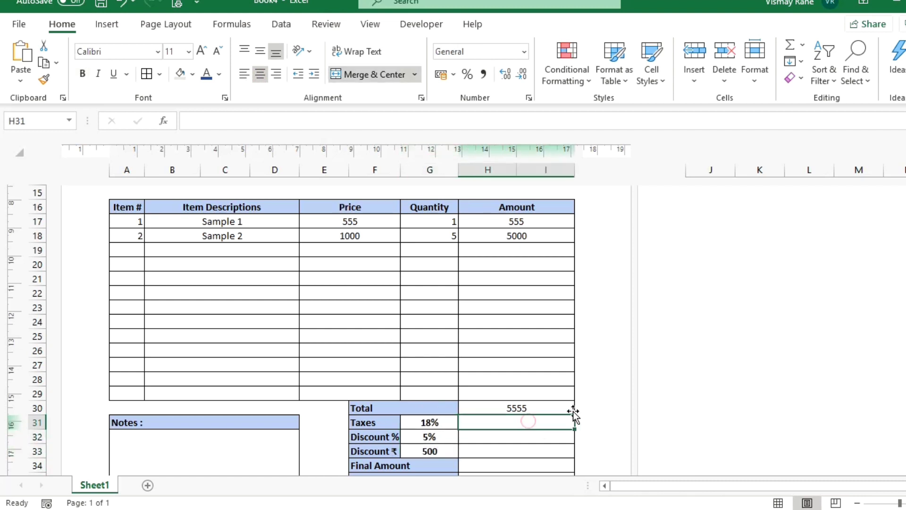
Enter =H30*G31 in H31 to compute the tax amount.
type("=")
left_click(573, 411)
type("*")
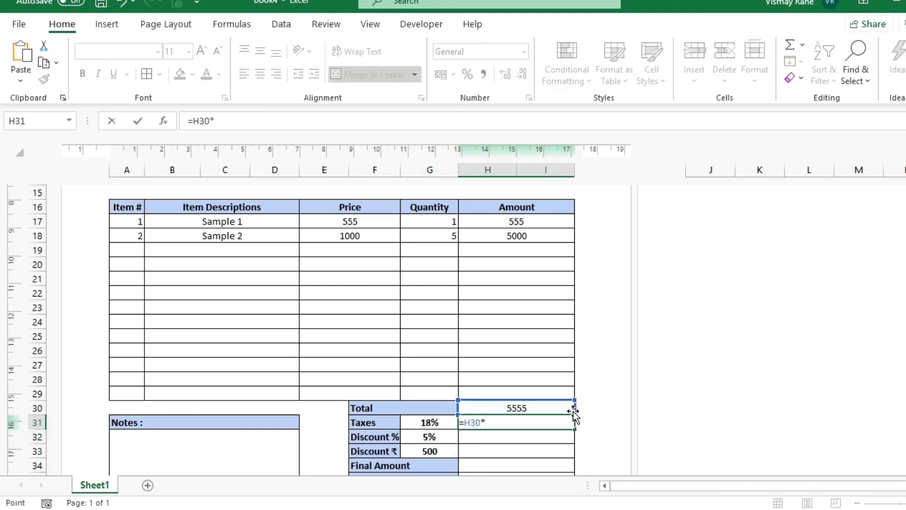
key("Left")
key("Down")
key("Return")
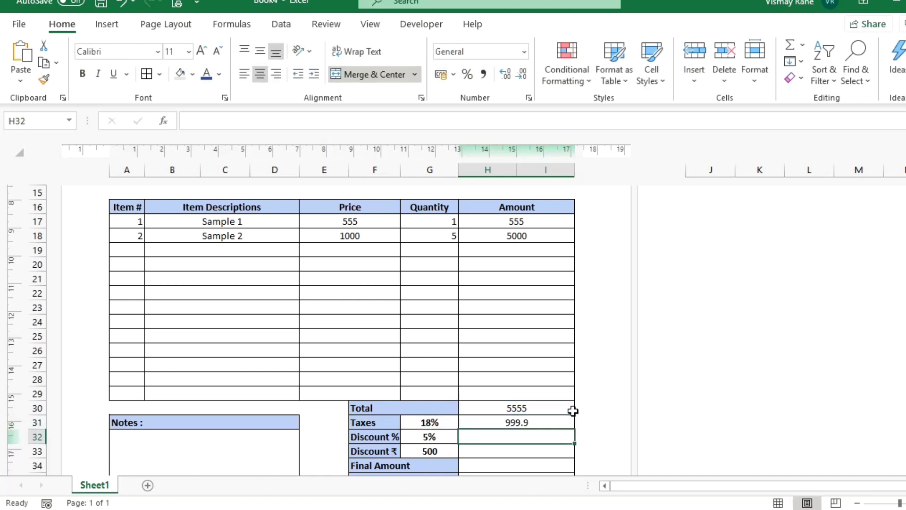
Enter +H30*G32 in H32 for the percent discount amount.
type("+")
key("Up")
key("Up")
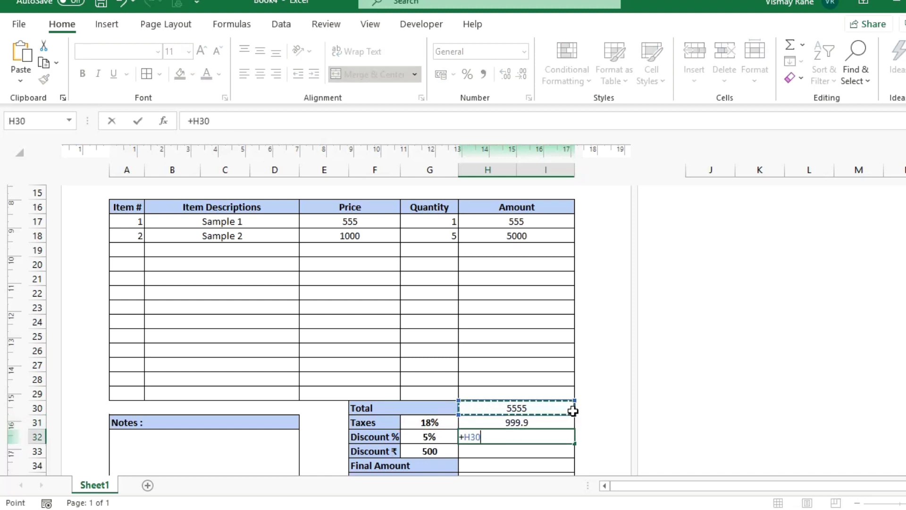
type("*")
key("Left")
key("Up")
key("Up")
key("Down")
key("Down")
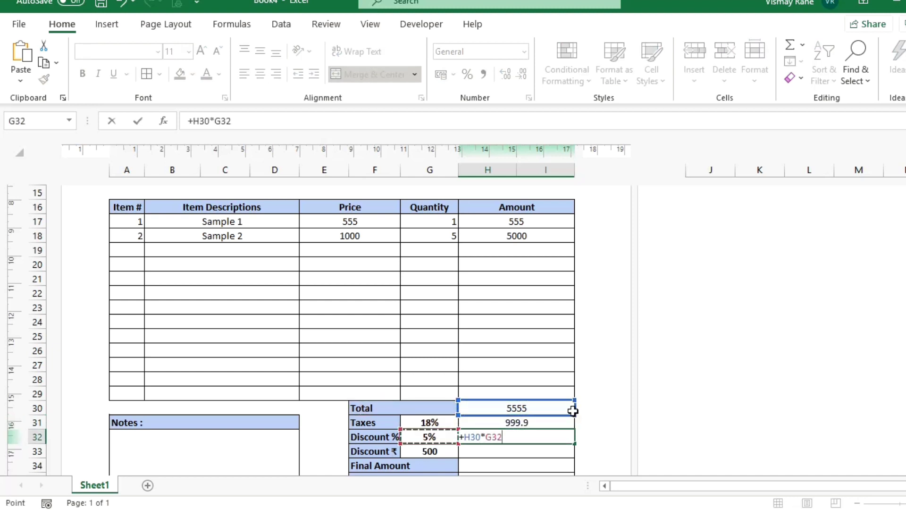
key("Return")
Enter =H30-G33 in H33 for the rupee discount line.
type("=")
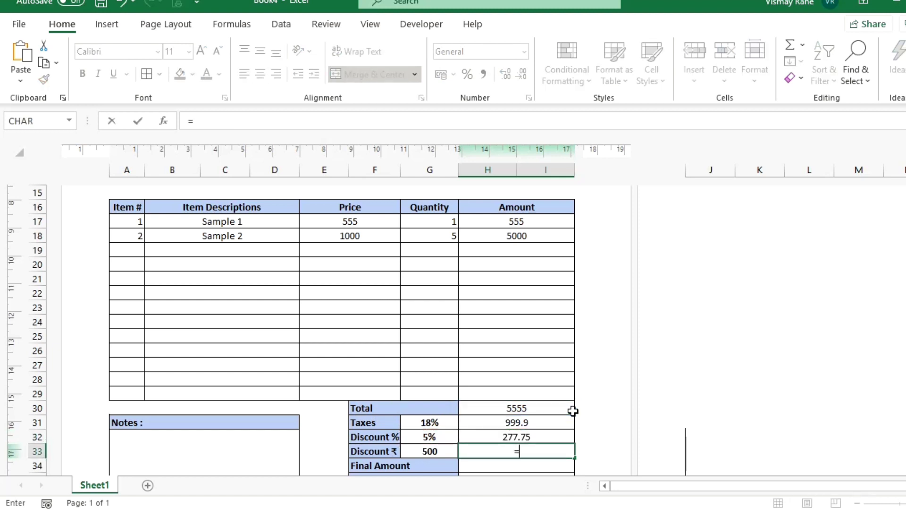
key("Up")
key("Up")
key("Up")
type("-")
key("Up")
key("Up")
key("Up")
key("Left")
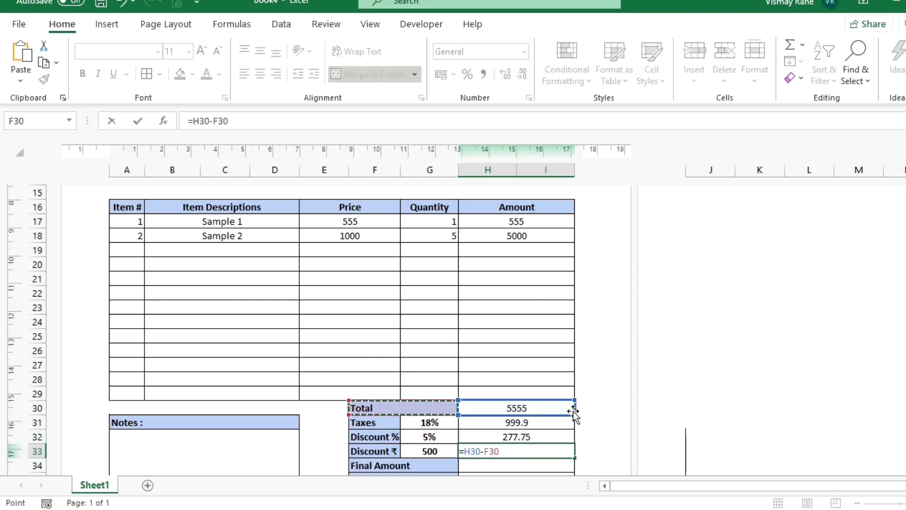
key("Down")
key("Right")
key("Down")
key("Down")
key("Return")
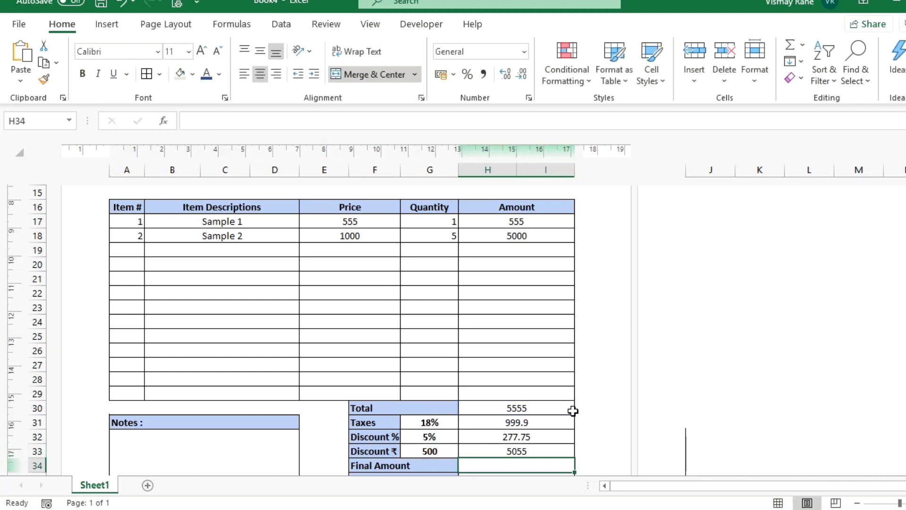
Change the Discount % rate in G32 to 0.
key("Down")
key("Down")
key("Down")
key("Down")
key("Up")
key("Up")
key("Up")
key("Up")
key("Up")
key("Up")
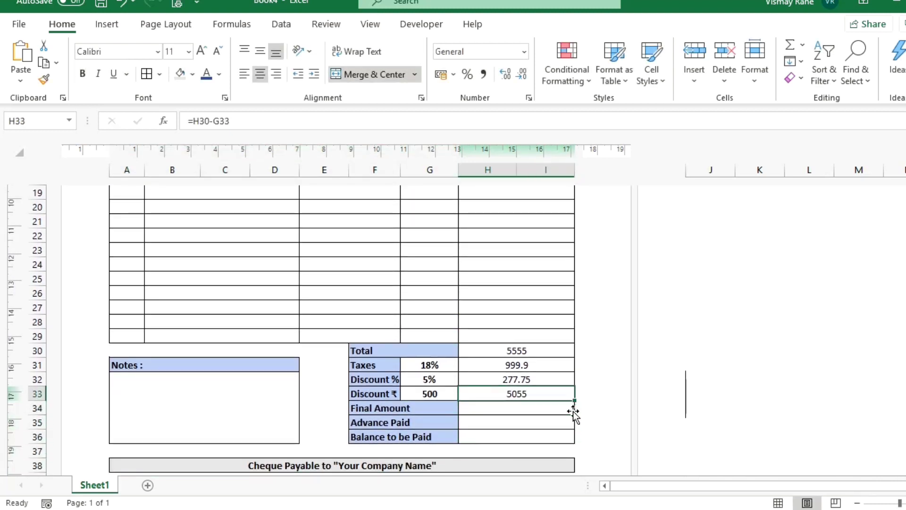
key("Left")
type("0")
key("Return")
key("Up")
key("Up")
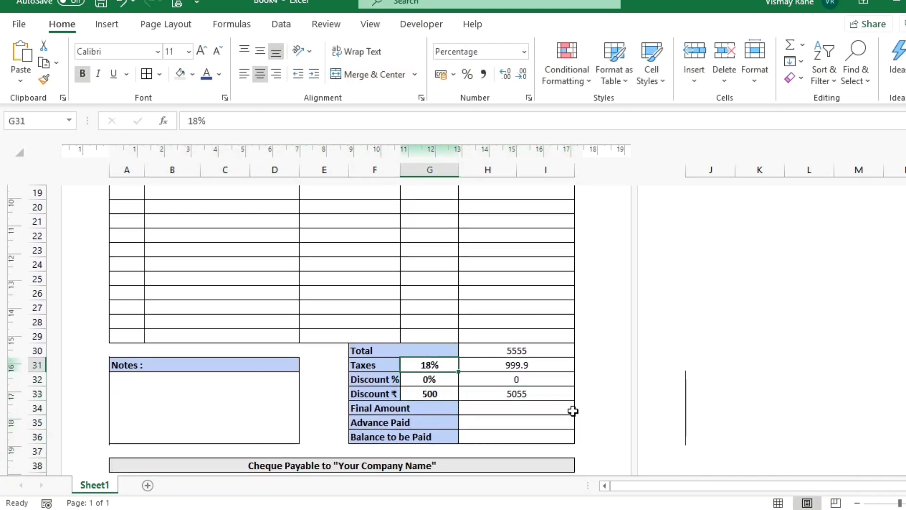
key("Down")
key("Down")
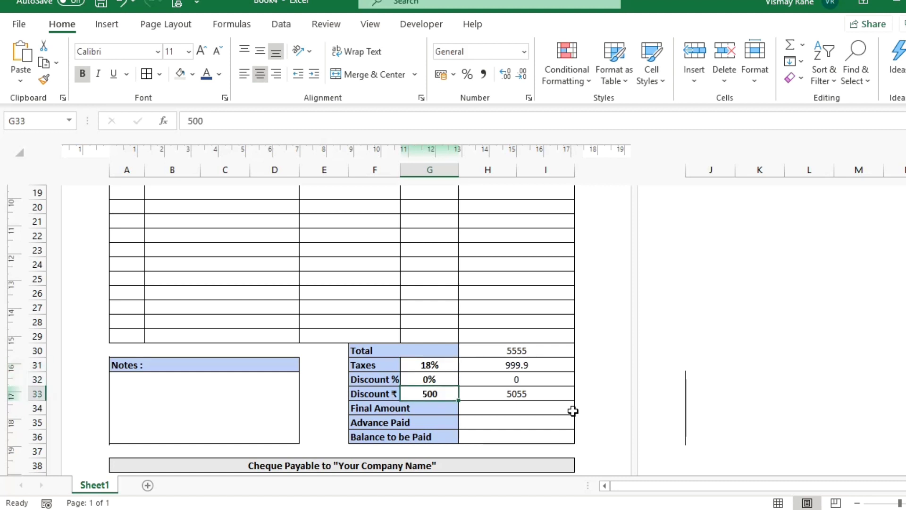
left_click(573, 412)
Enter the Final Amount formula in H34 from Total, tax and both discounts.
type("=")
key("Up")
key("Up")
key("Up")
key("Up")
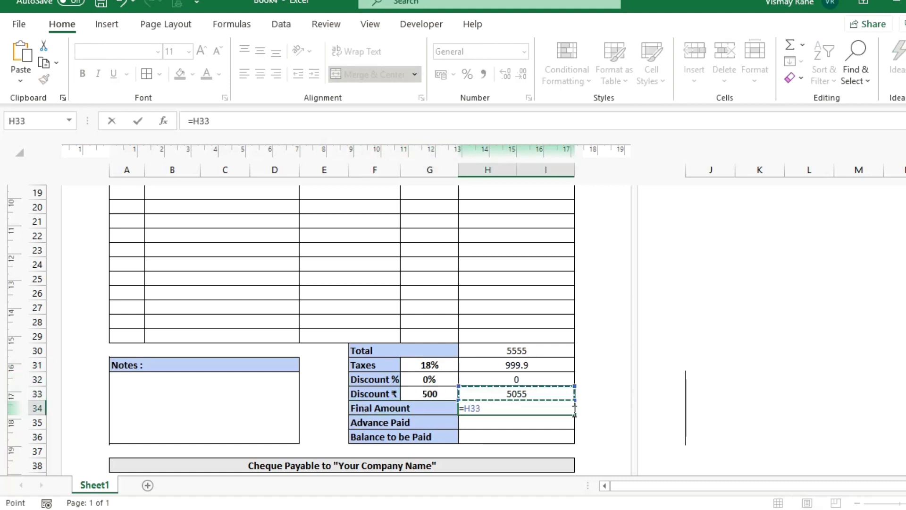
type("-")
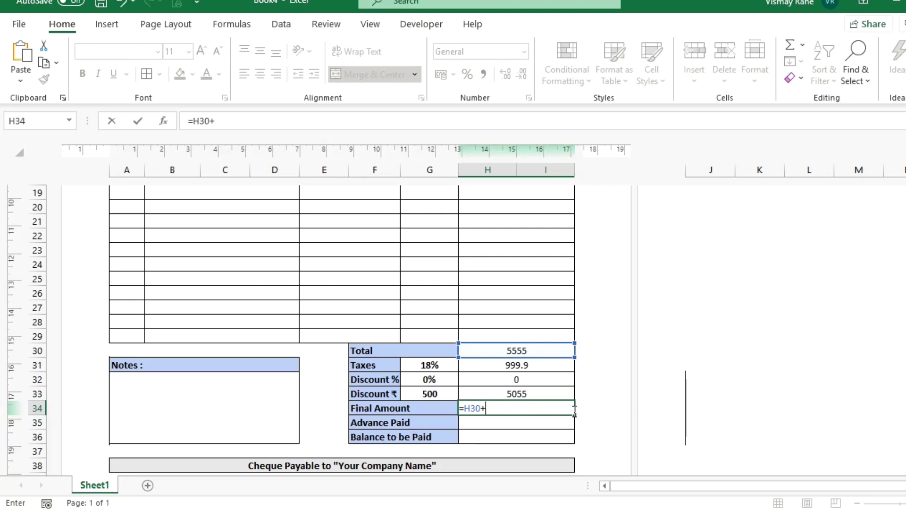
key("Up")
key("Up")
key("Up")
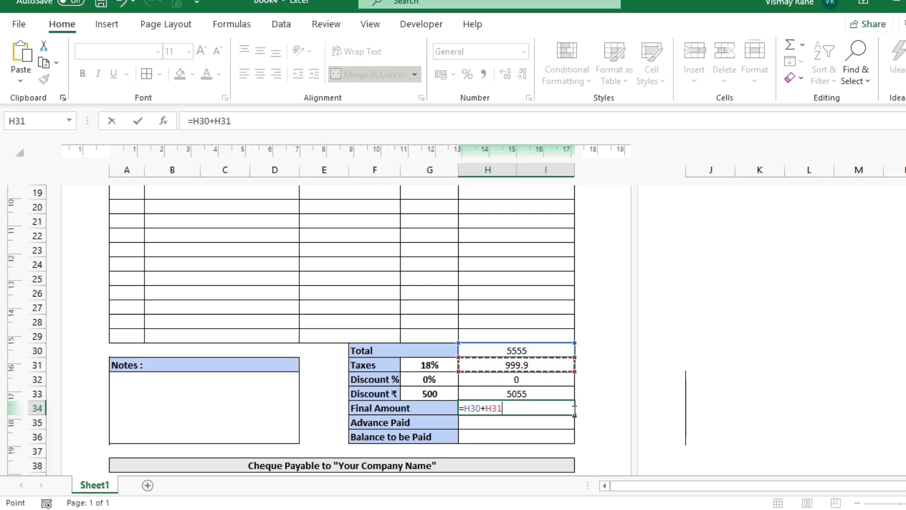
type("-")
key("Up")
key("Up")
type("-")
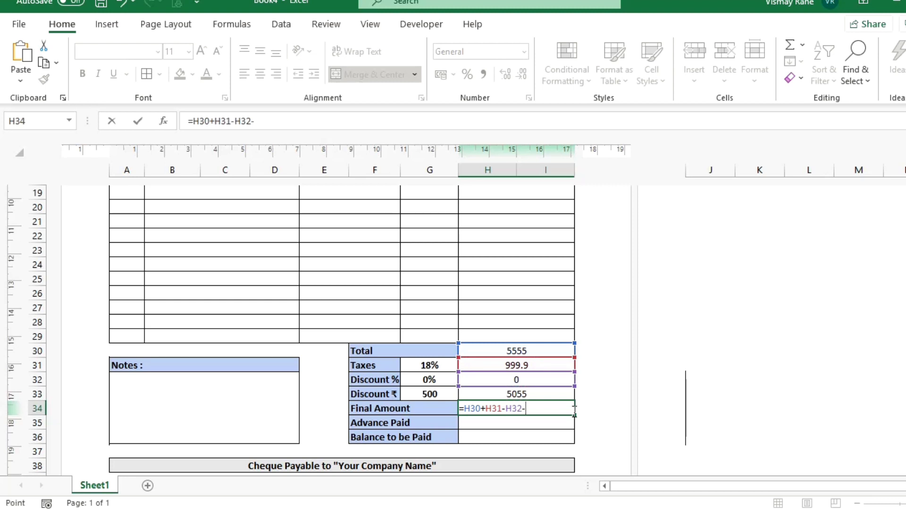
key("Up")
key("Return")
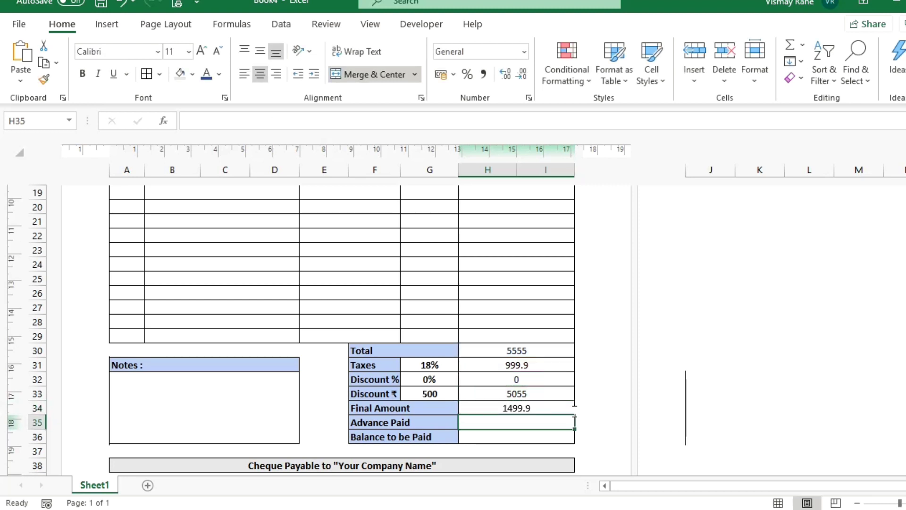
Enter Advance Paid 500 in H35 and Balance to be Paid +H34-H35 in H36.
type("500")
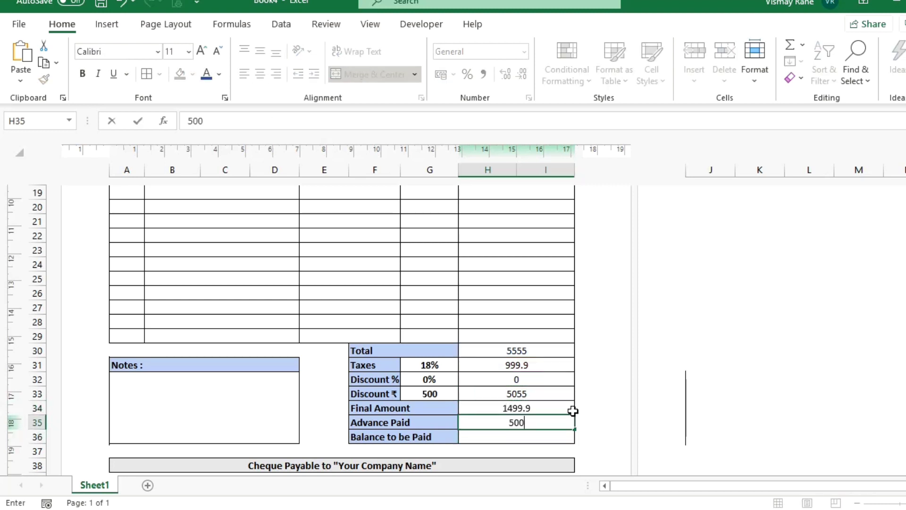
key("Return")
type("+")
key("Up")
key("Up")
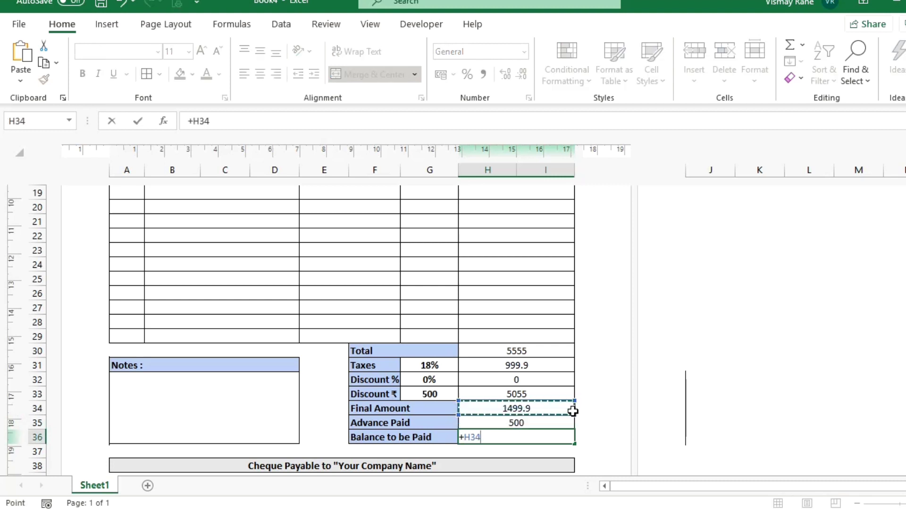
type("-")
key("Up")
key("Return")
key("Up")
key("Up")
key("Up")
key("Up")
key("Up")
key("Up")
key("Up")
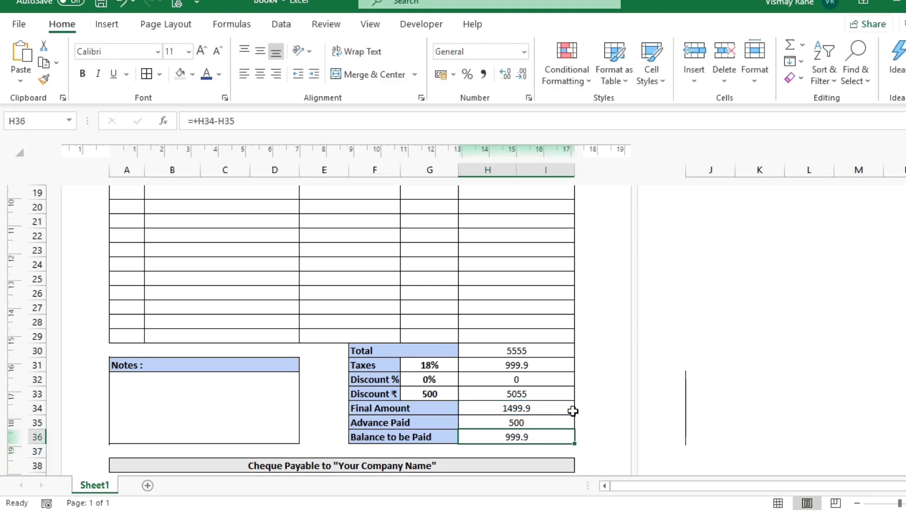
key("shift+Down")
key("shift+Down")
key("shift+Down")
key("shift+Down")
key("shift+Down")
key("shift+Down")
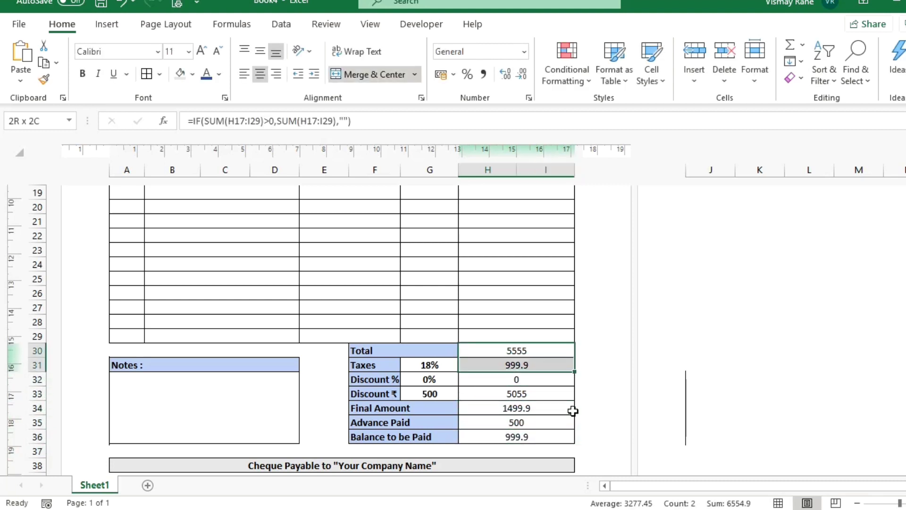
Bold the totals column, clear the ₹500 discount and set Discount % to 10.
key("ctrl+b")
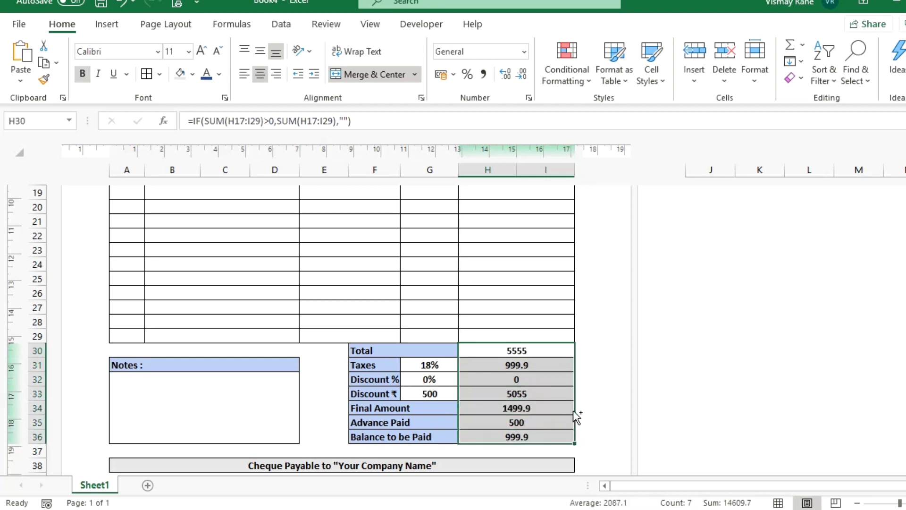
key("Left")
key("Down")
key("Down")
key("Right")
key("Down")
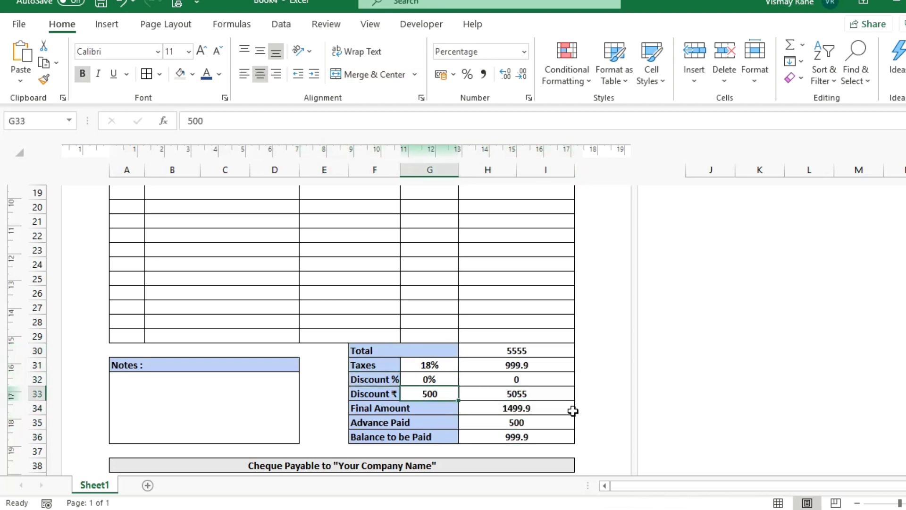
key("Delete")
key("Up")
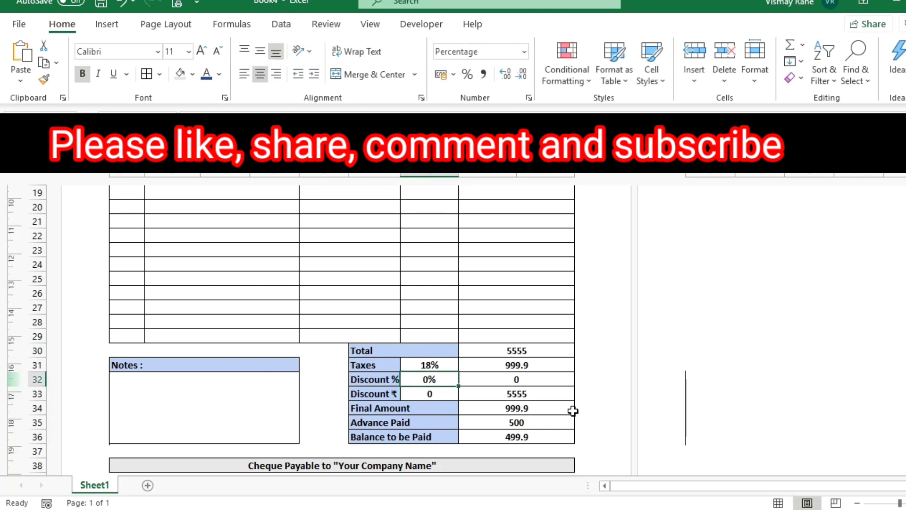
type("10")
key("Return")
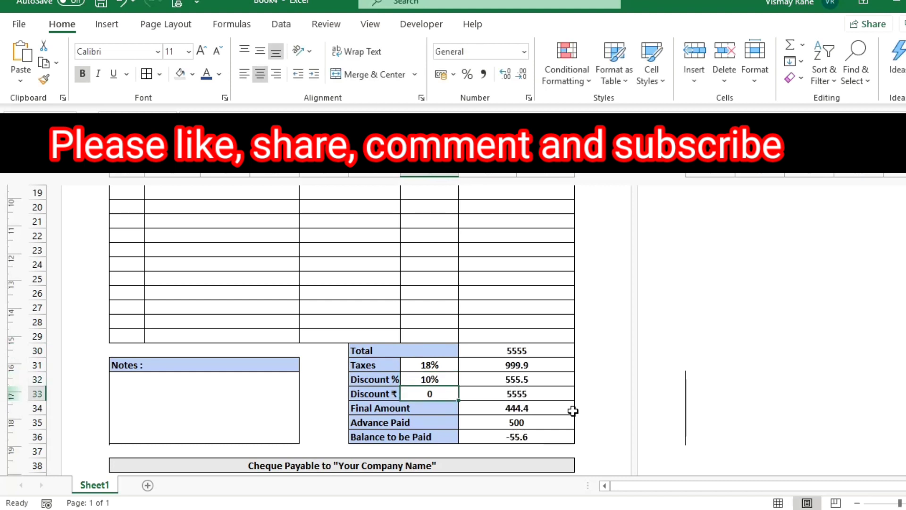
Make the Discount ₹ amount H33 simply =G33.
key("Right")
key("Left")
type("=H30-G33")
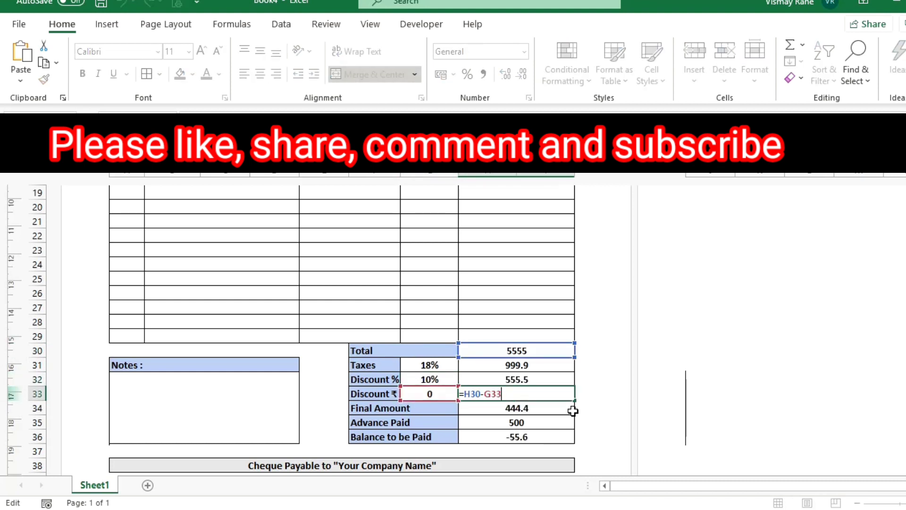
key("ctrl+Return")
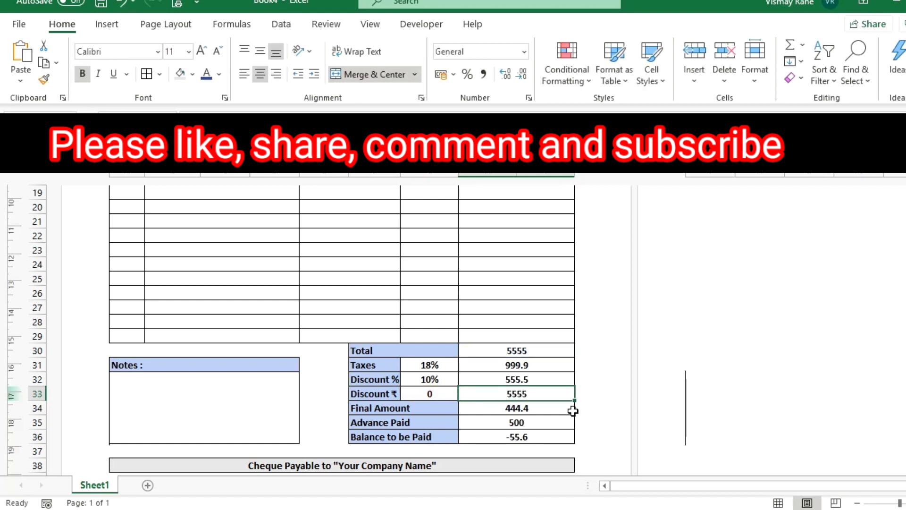
key("F2")
key("Escape")
key("Left")
key("Right")
type("=")
key("Left")
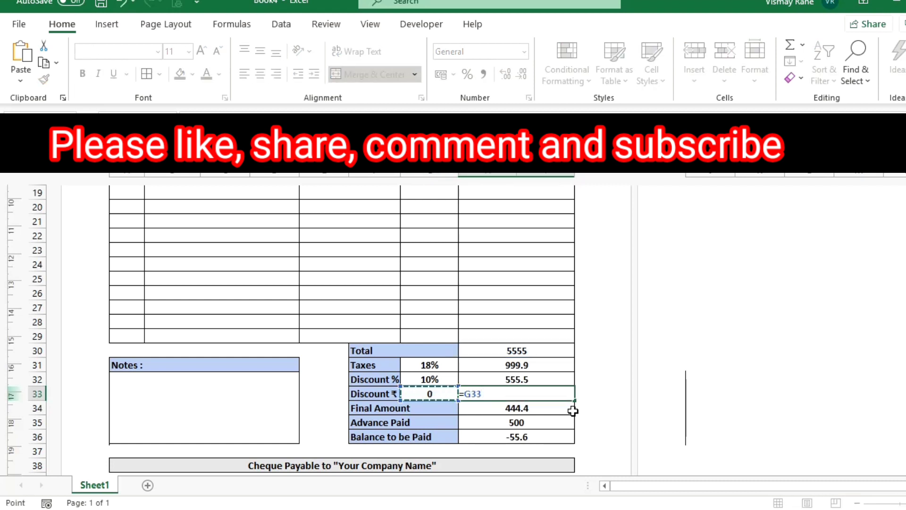
key("Return")
key("Up")
Test discounts: Discount % 0 with ₹500, then Discount % 16 with ₹0.
key("Left")
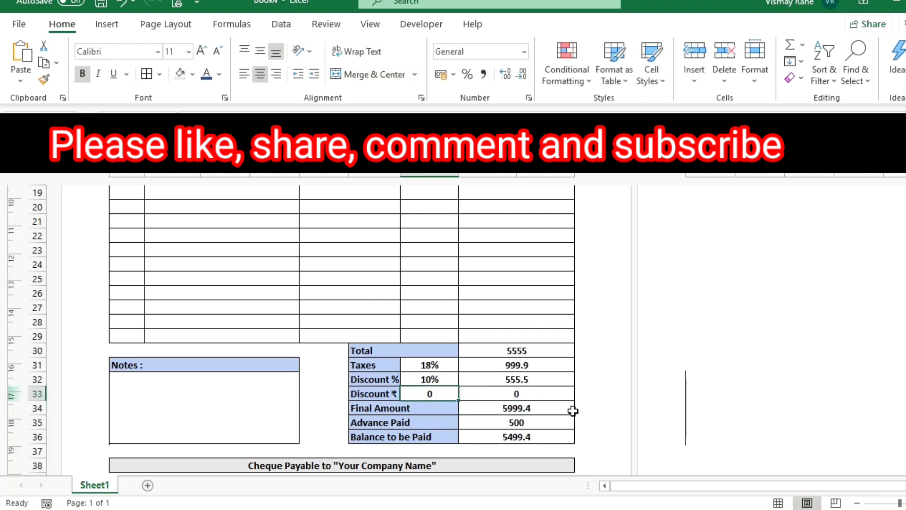
key("Up")
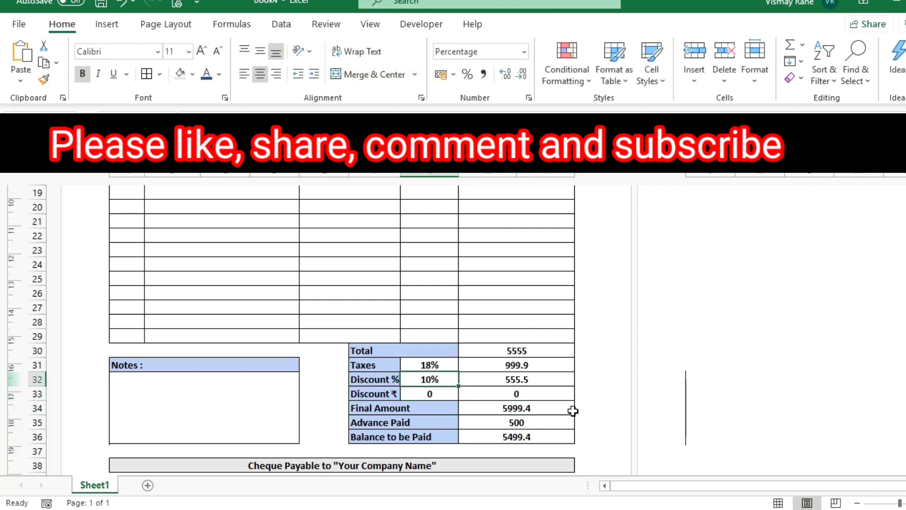
type("0")
key("Return")
type("500")
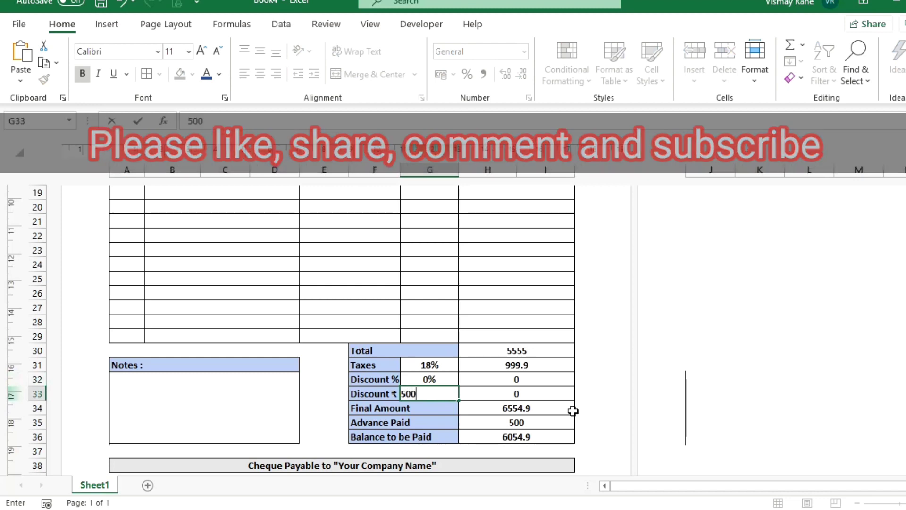
key("Return")
key("Up")
key("Up")
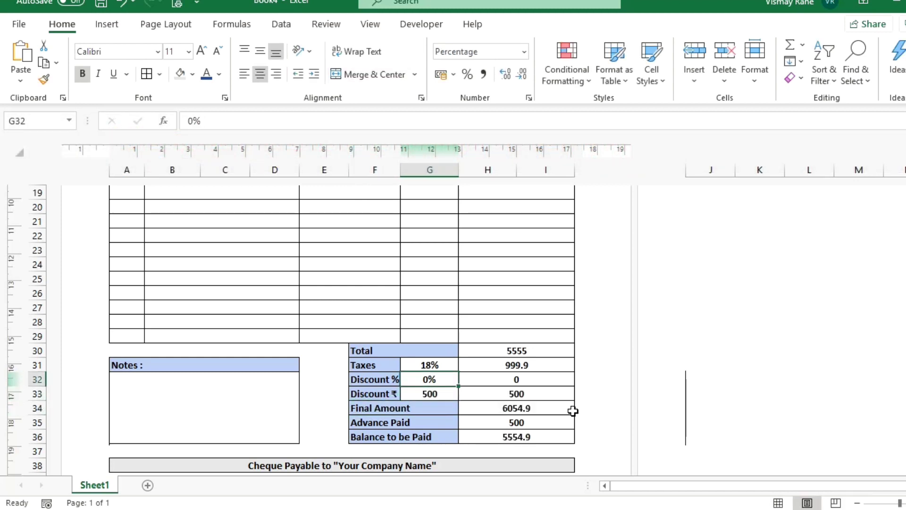
type("16")
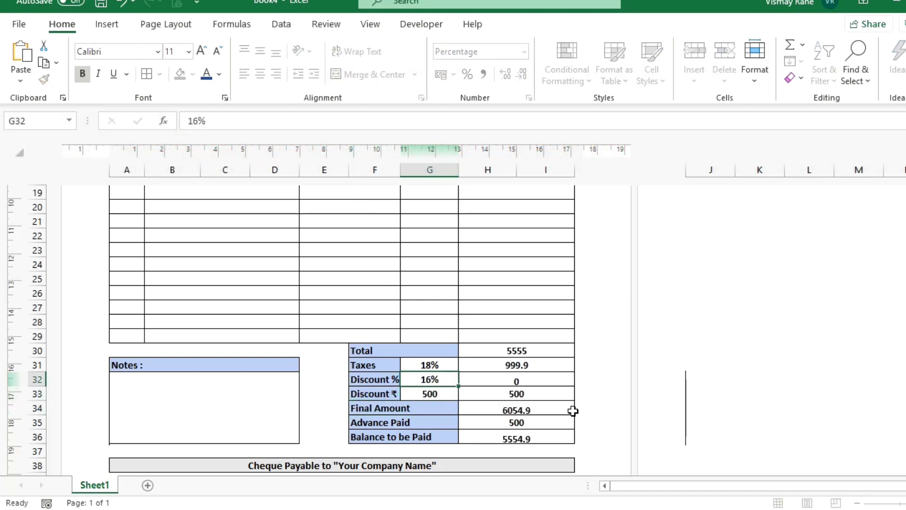
key("Return")
type("0")
key("Return")
Change the Taxes rate in G31 to 7%.
key("Up")
key("Up")
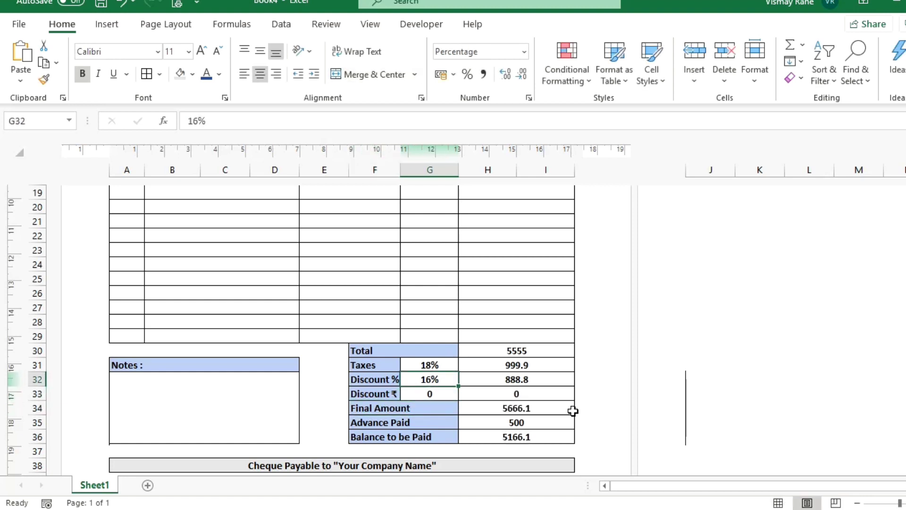
key("Down")
key("Up")
key("Up")
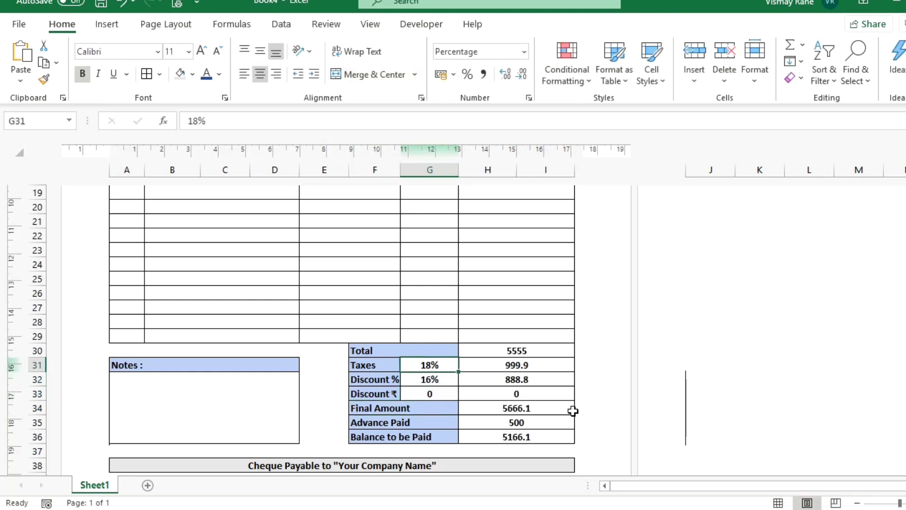
type("7")
key("Return")
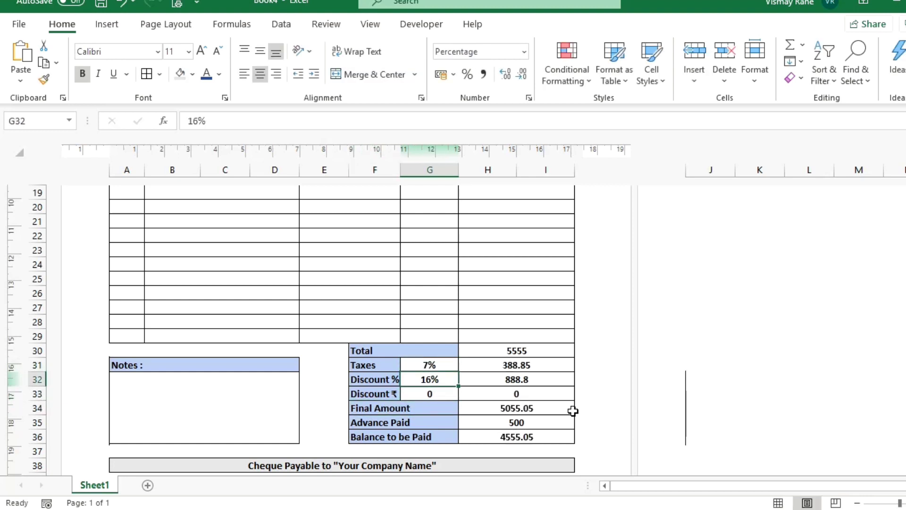
key("Down")
key("Down")
key("Down")
key("Down")
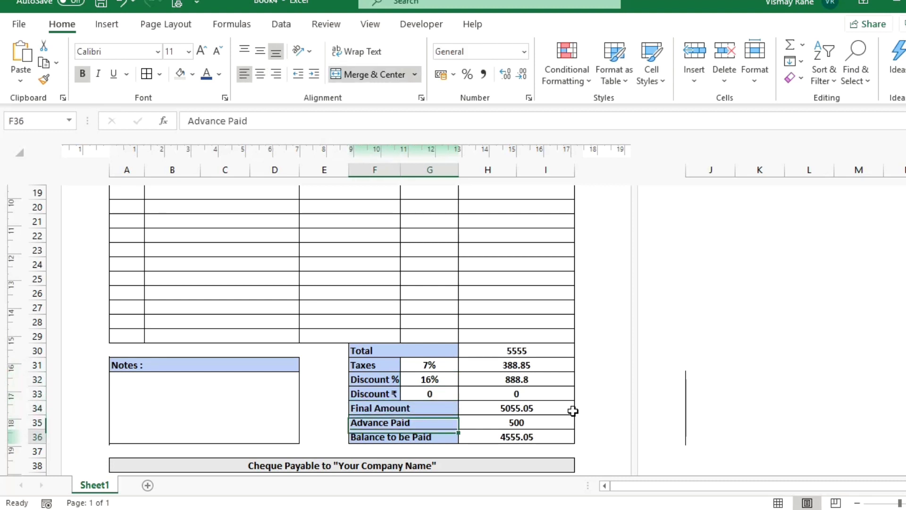
key("Up")
key("Up")
key("Up")
key("Up")
key("Up")
key("Up")
key("Up")
Widen column B so Bill-to labels show fully and narrow columns F and G.
key("Up")
key("Up")
key("Up")
key("Up")
key("Up")
key("Up")
key("Up")
key("Up")
key("Up")
key("Up")
key("Up")
key("Up")
key("Up")
key("Up")
key("Up")
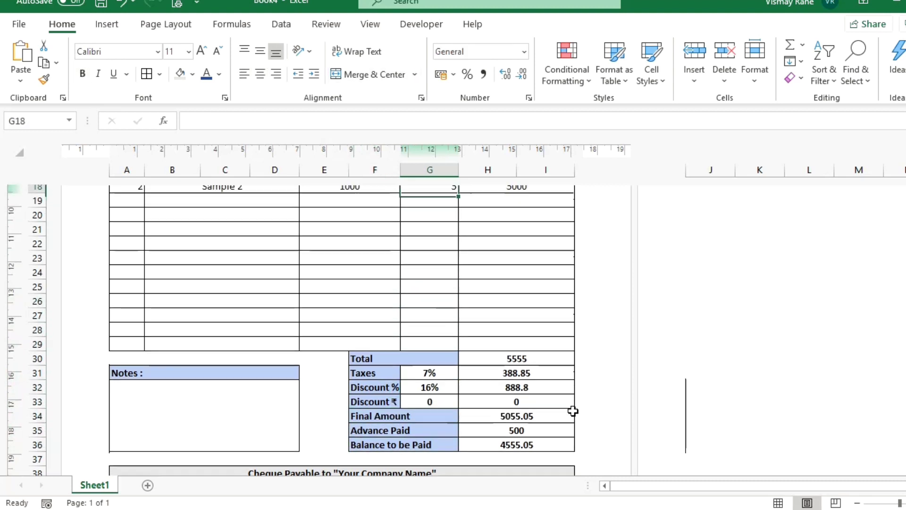
key("Up")
key("Up")
key("Up")
key("Up")
key("Up")
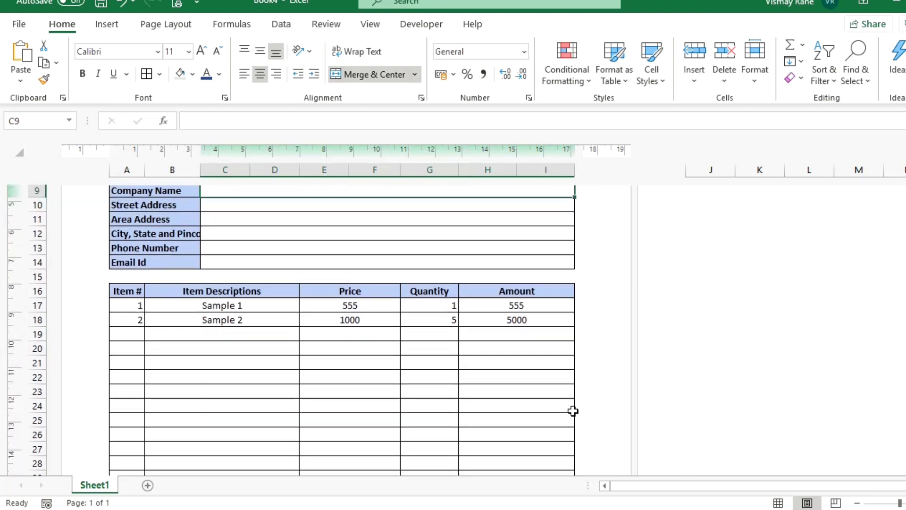
key("Down")
key("Down")
key("Up")
key("Up")
key("Up")
key("Up")
key("Up")
key("Up")
key("Up")
key("Up")
key("Up")
key("Up")
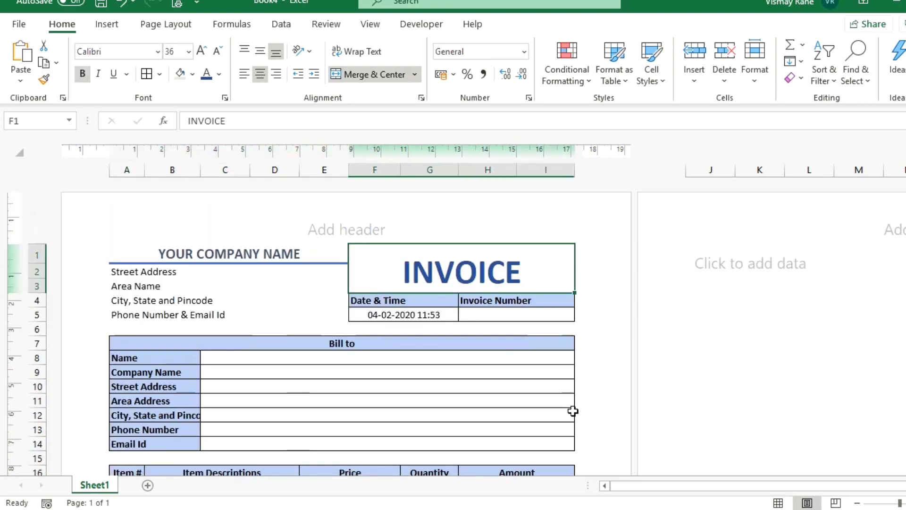
key("Down")
key("Down")
key("Down")
key("Down")
key("Down")
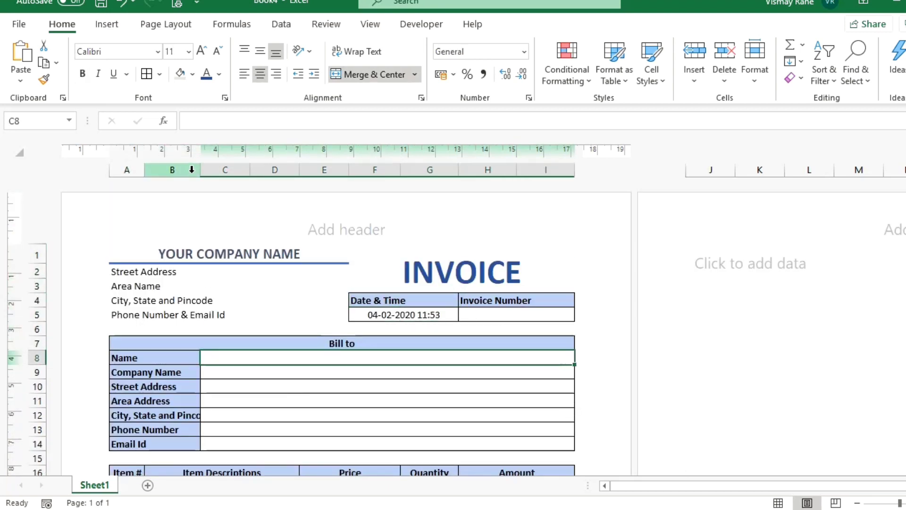
left_click_drag(201, 171, 219, 171)
left_click(380, 171)
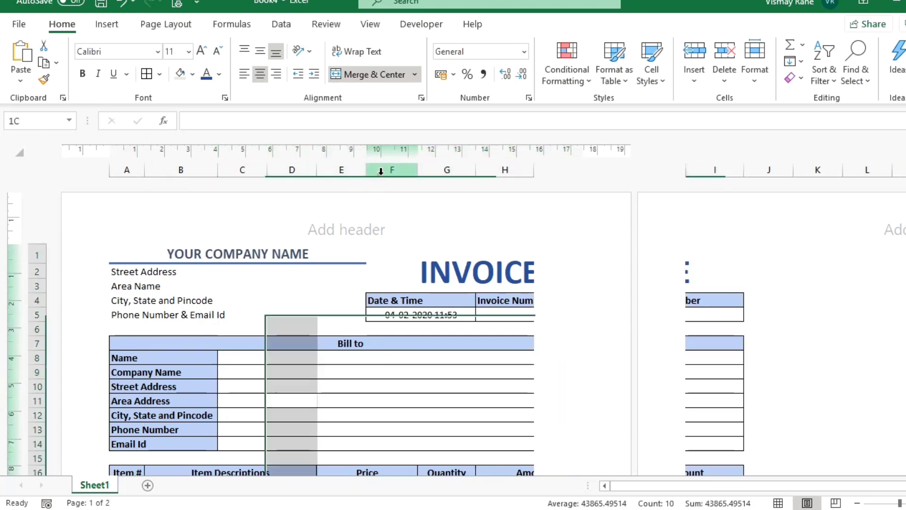
left_click_drag(421, 169, 412, 167)
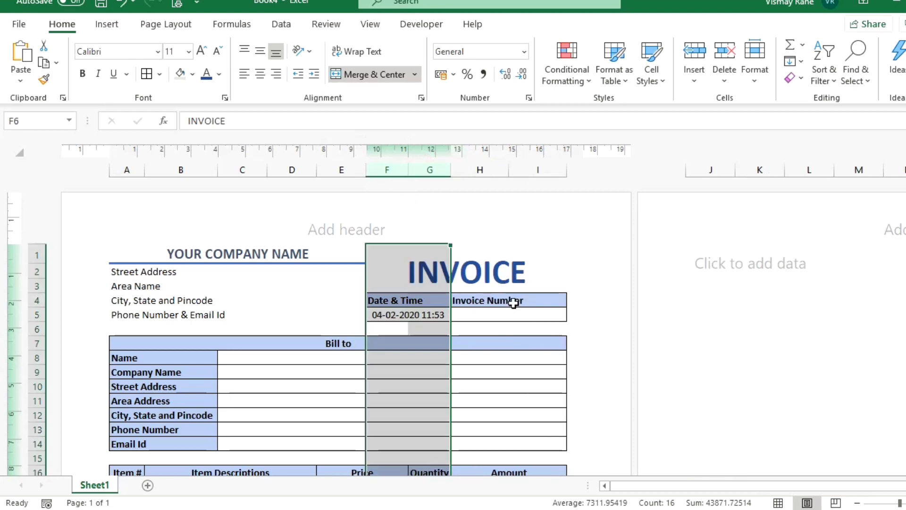
Preview the print layout to confirm the invoice fits on one page.
scroll(514, 302, "down", 12)
left_click(471, 329)
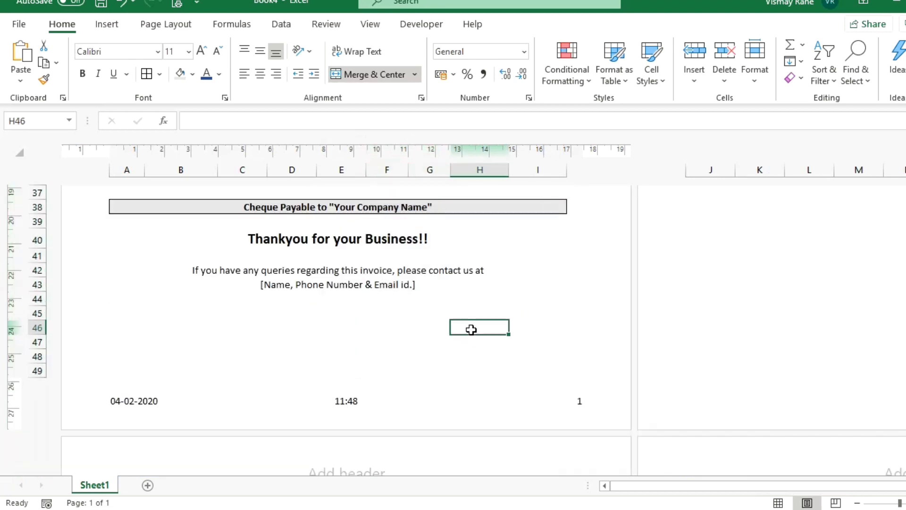
scroll(471, 329, "up", 12)
left_click(308, 313)
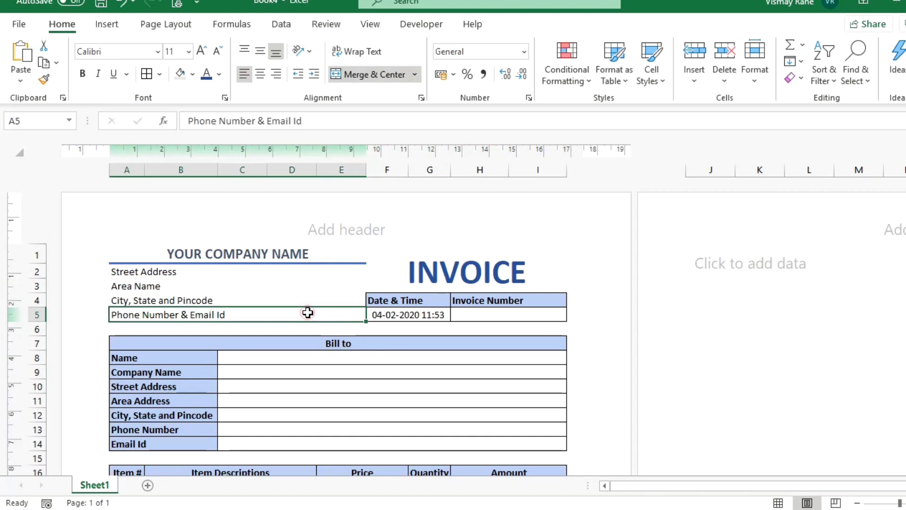
key("ctrl+p")
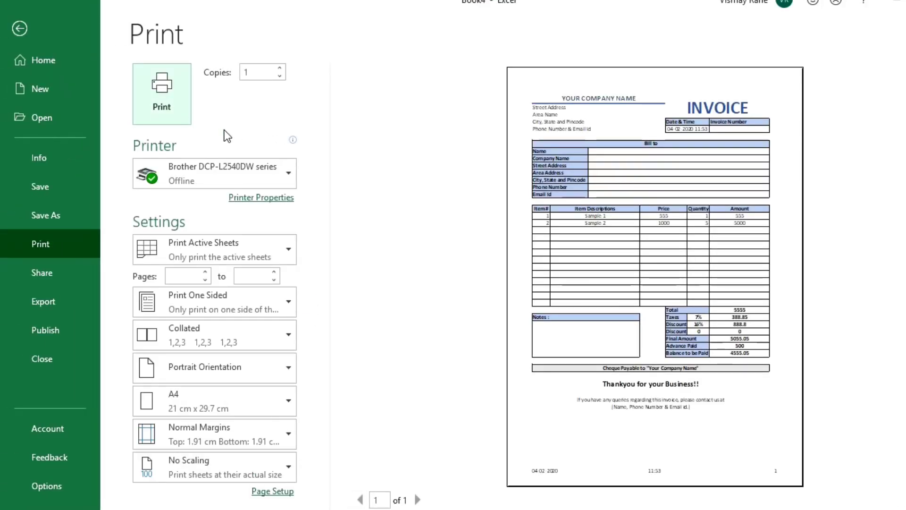
key("Escape")
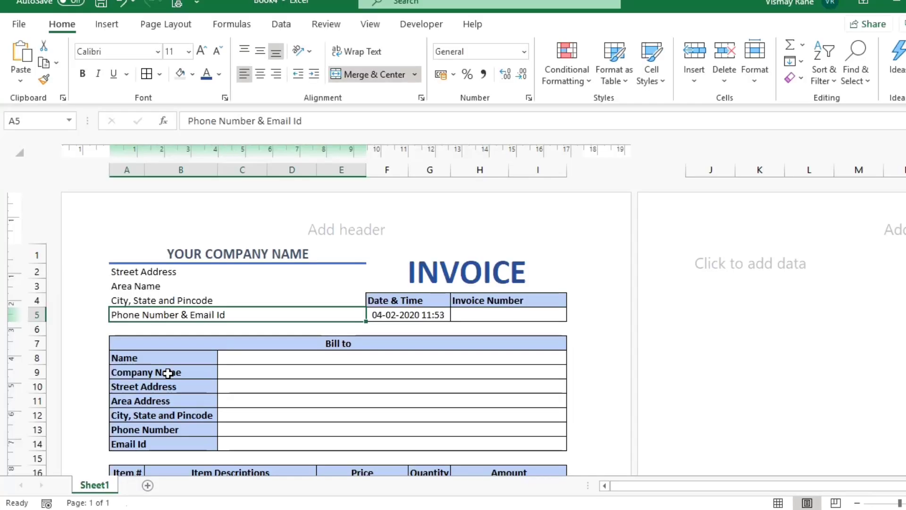
Rename the Sheet1 tab to INVOICE.
double_click(107, 481)
type("I")
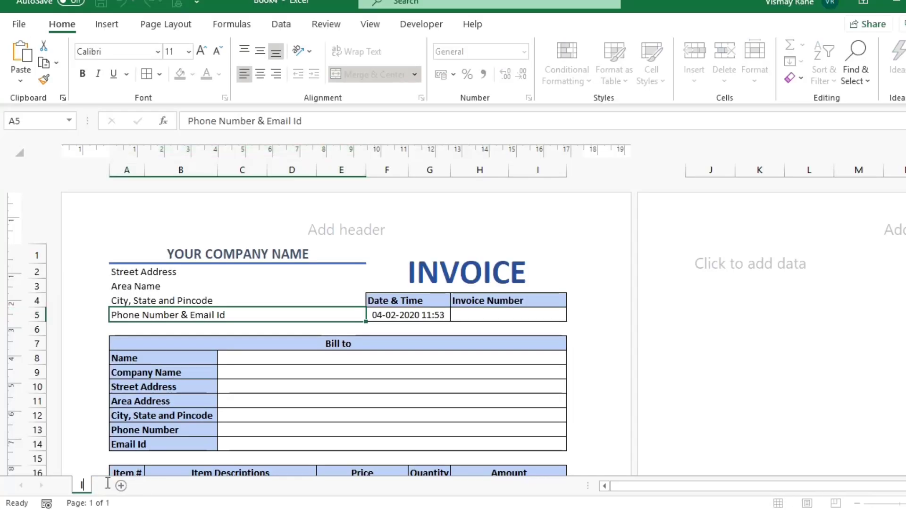
type("NOVICE")
key("BackSpace")
key("BackSpace")
key("BackSpace")
key("BackSpace")
key("BackSpace")
type("VOICE")
key("Return")
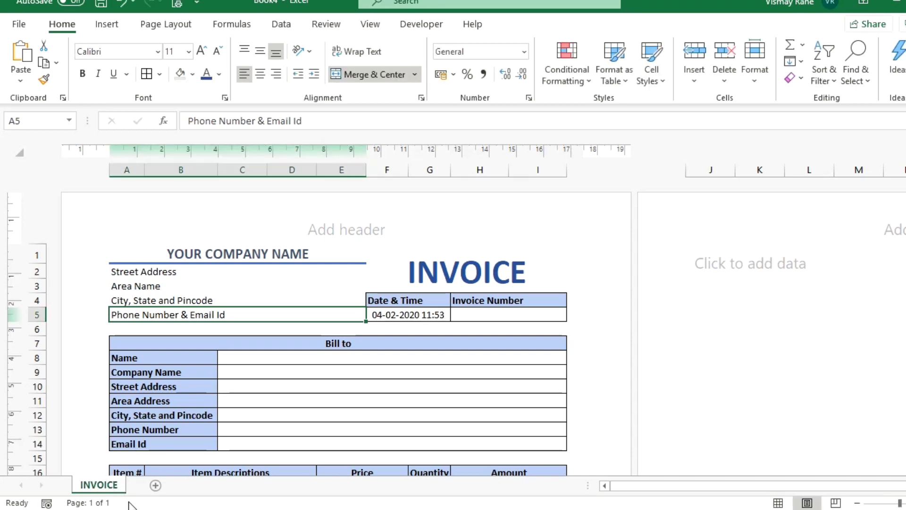
Add a new blank sheet named DATA, then return to the INVOICE sheet.
left_click(153, 486)
double_click(151, 485)
type("DATA")
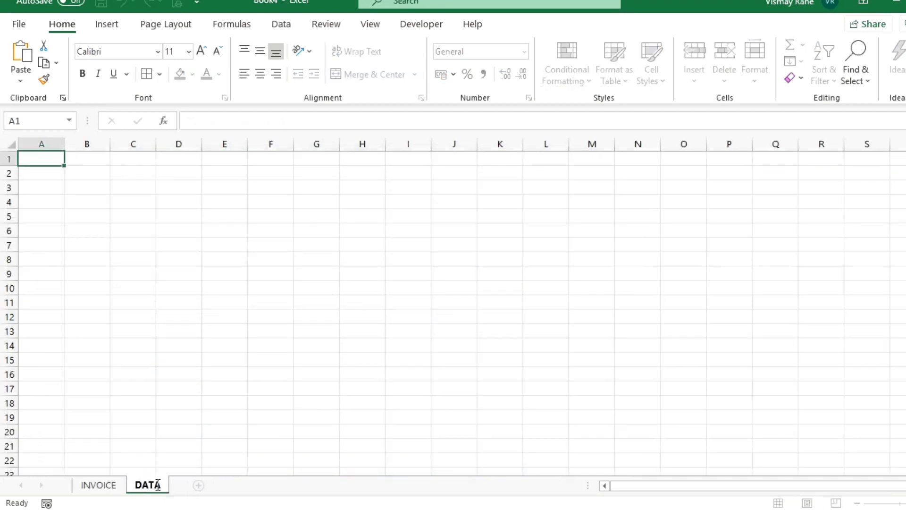
key("Return")
left_click(109, 484)
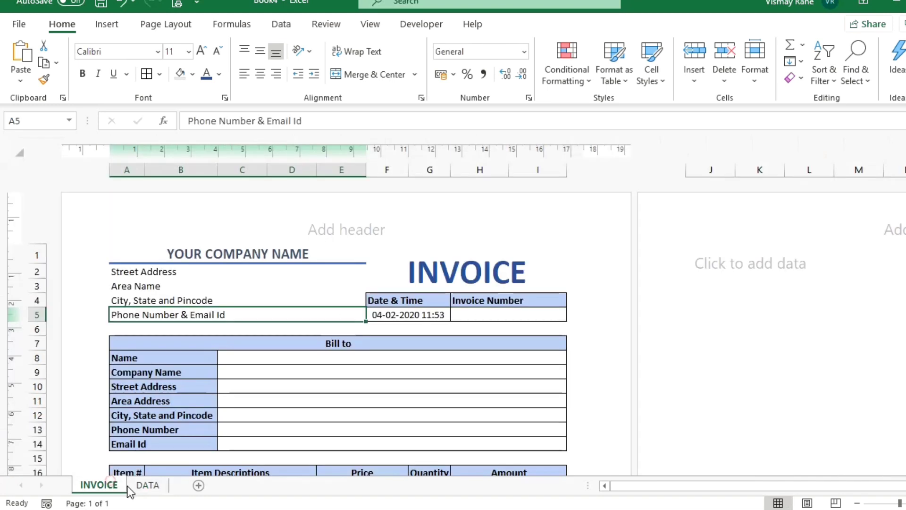
Copy the Invoice Number heading into A1 of the DATA sheet.
left_click(505, 304)
key("ctrl+c")
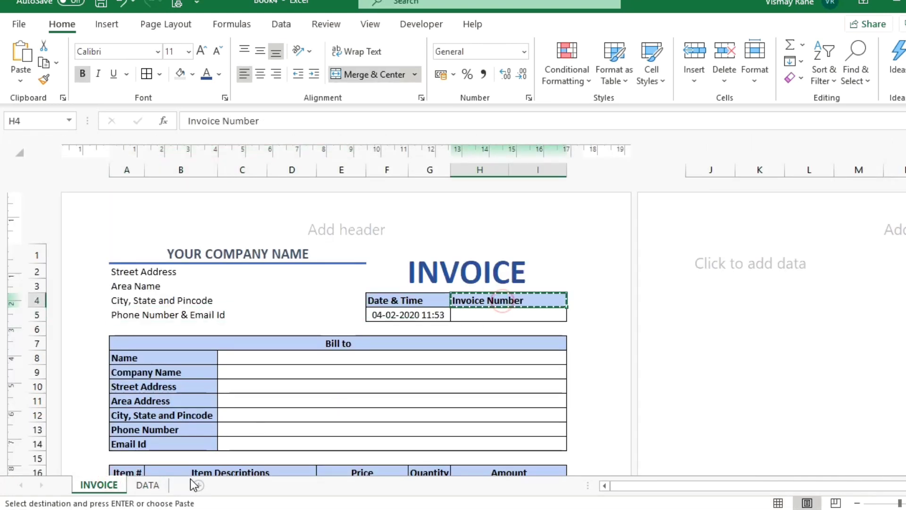
left_click(146, 484)
key("ctrl+v")
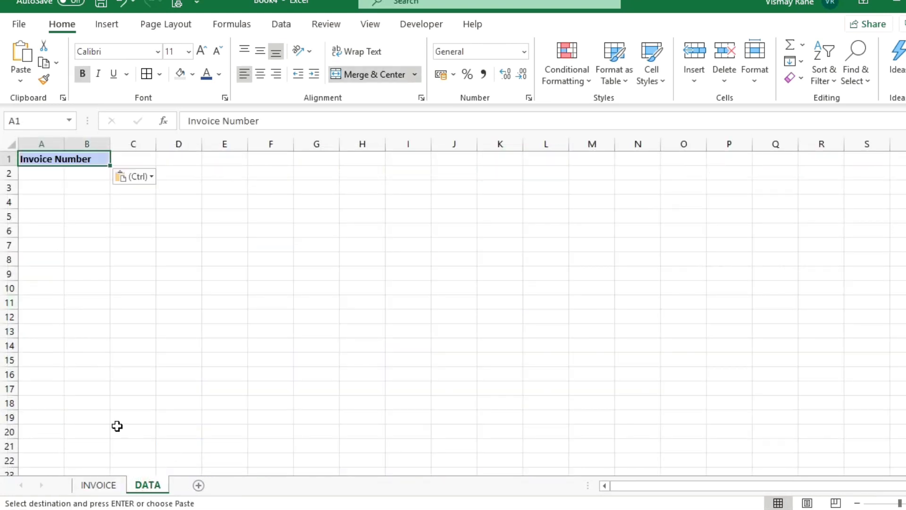
left_click(90, 490)
Paste the Bill-to labels Name through Email Id transposed across the row from C1 on DATA.
left_click_drag(152, 360, 155, 438)
key("ctrl+c")
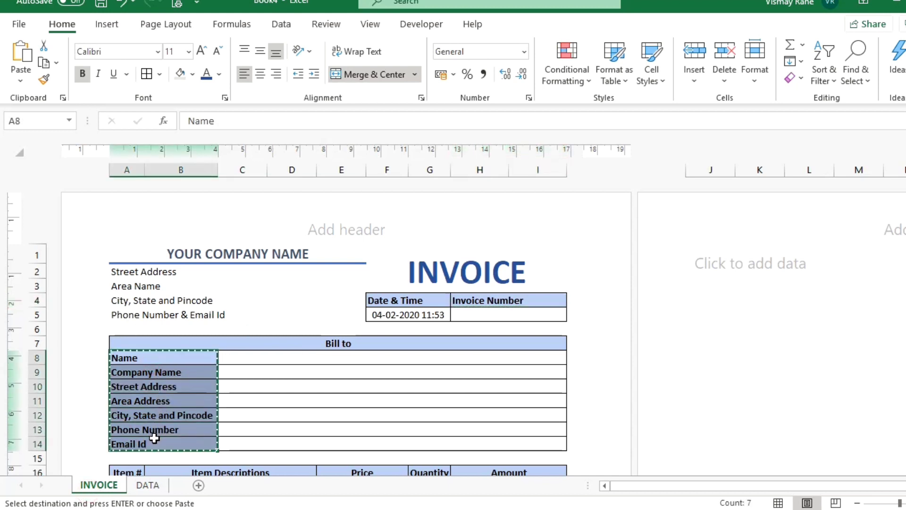
left_click(140, 489)
left_click(125, 162)
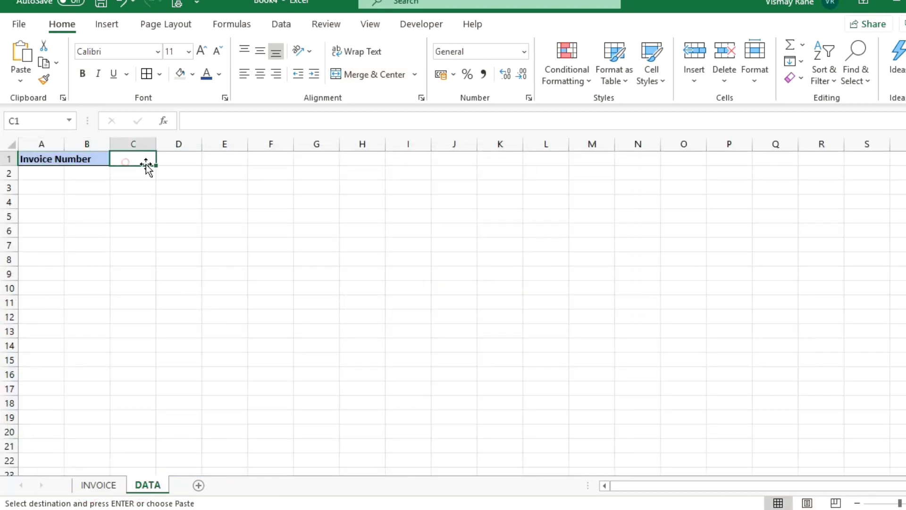
key("ctrl+alt+v")
key("e")
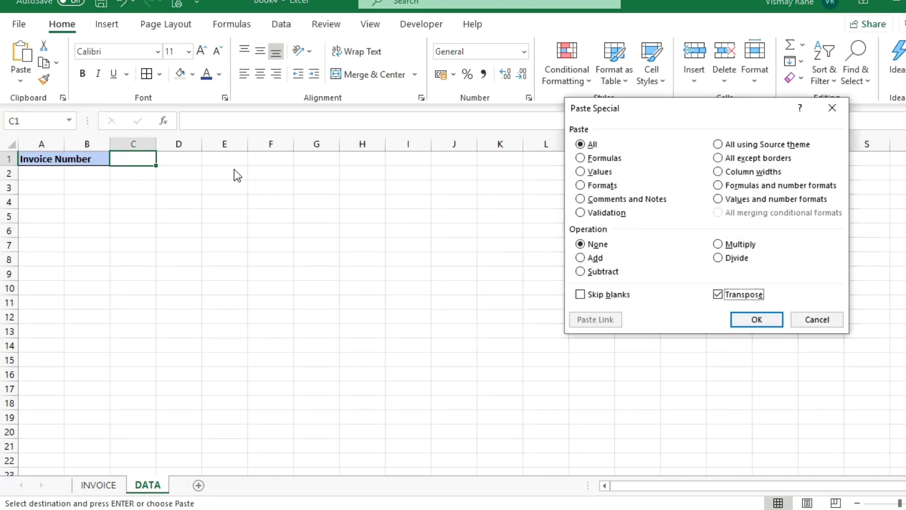
key("Return")
key("Down")
key("Up")
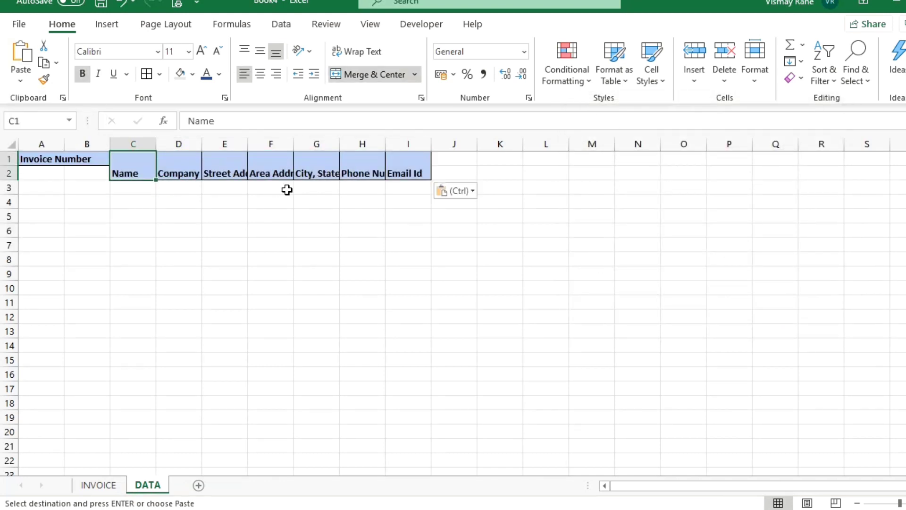
Unmerge the Name, Company Name, Street Address, Area Address and City/State/Pincode headers.
left_click(344, 78)
left_click(185, 169)
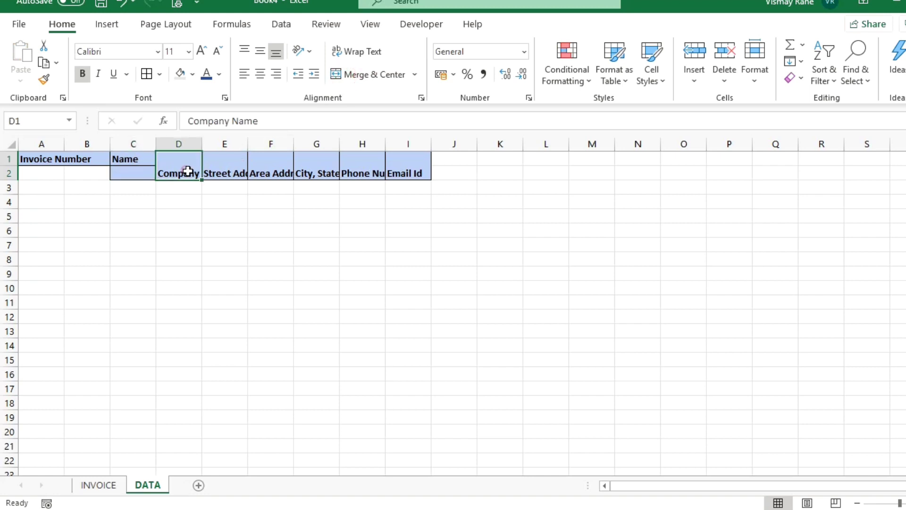
left_click(364, 78)
left_click(234, 160)
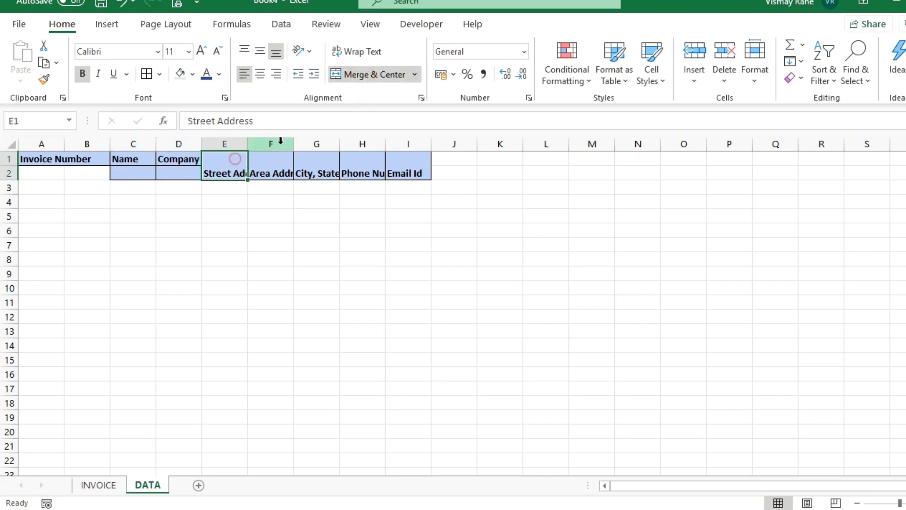
left_click(355, 78)
left_click(277, 162)
left_click(370, 80)
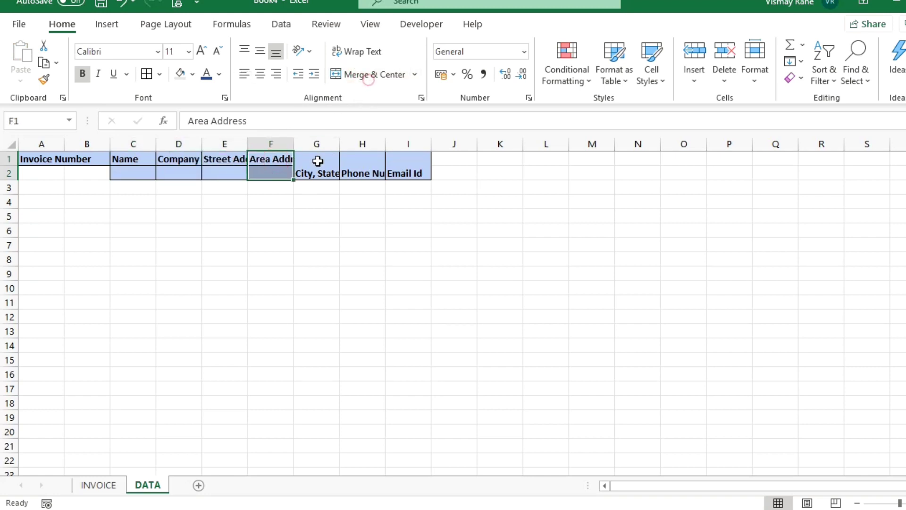
left_click(318, 162)
left_click(397, 78)
Unmerge the Phone Number, Email Id and Invoice Number headers.
left_click(361, 163)
left_click(380, 75)
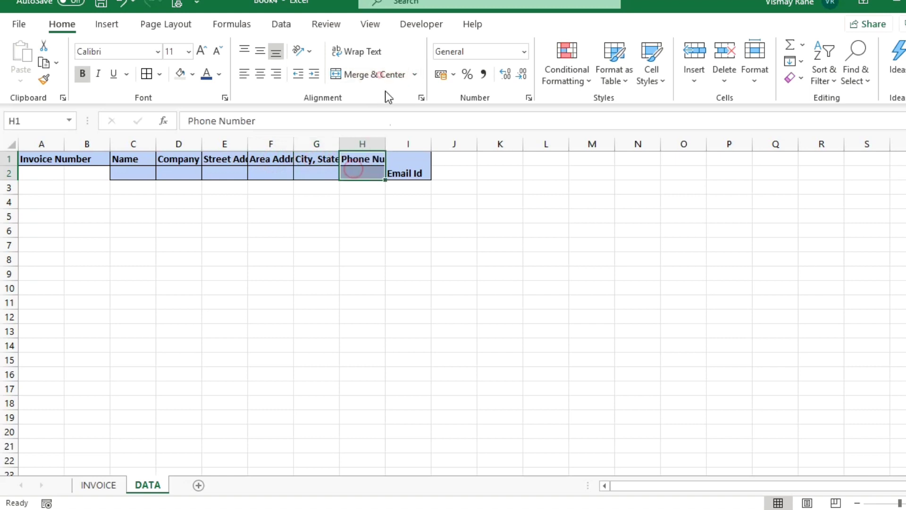
left_click(404, 163)
left_click(390, 76)
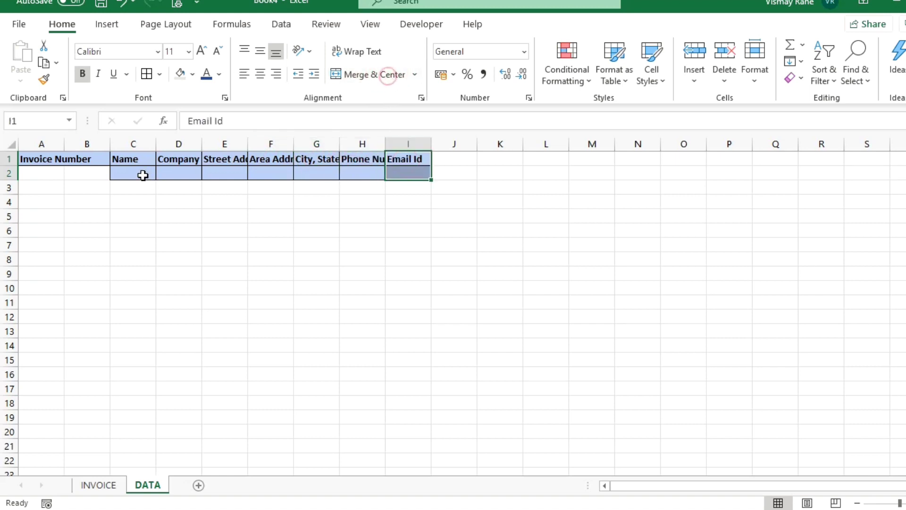
left_click(25, 154)
left_click(348, 73)
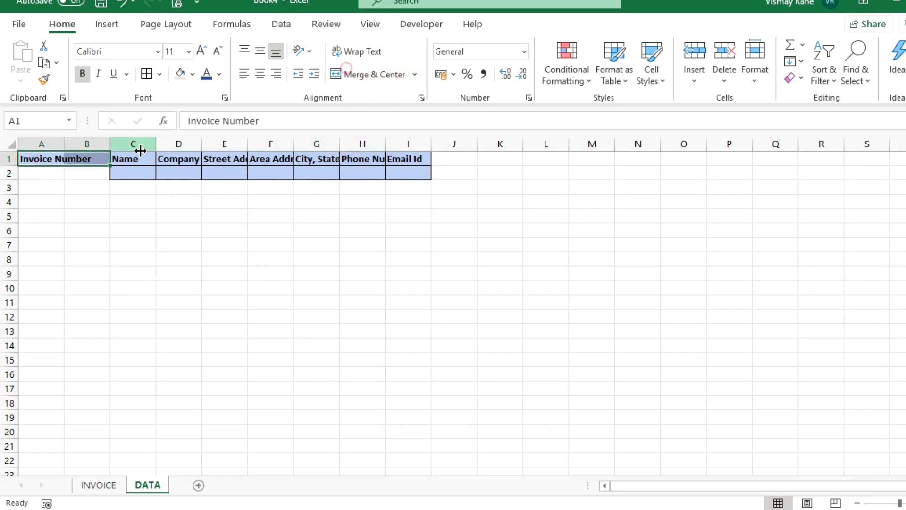
Delete empty column B and AutoFit columns A–H to their header text.
left_click(89, 140)
key("ctrl+minus")
key("Left")
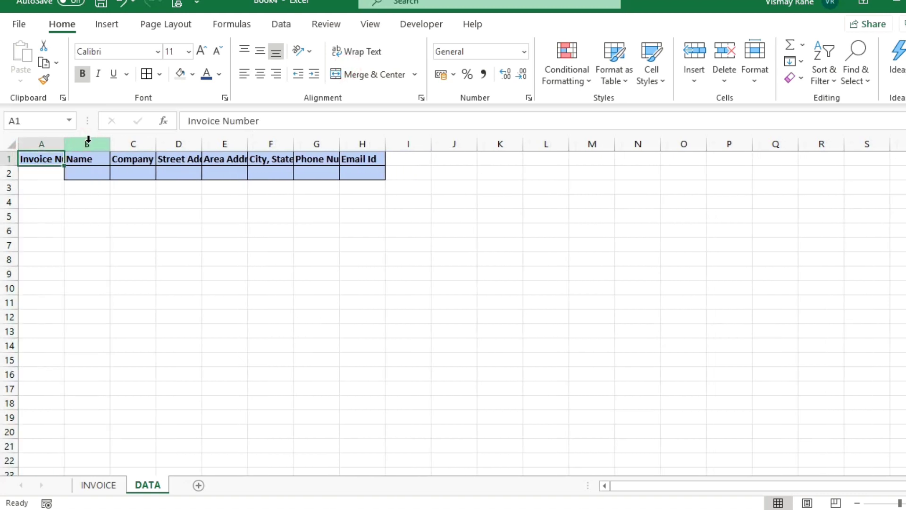
key("Down")
key("Up")
key("ctrl+shift+Right")
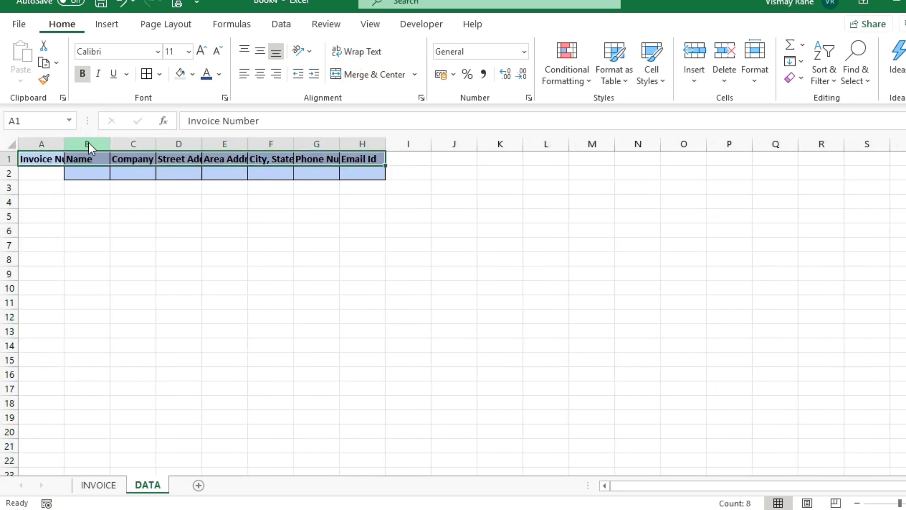
key("alt+h")
key("o")
key("i")
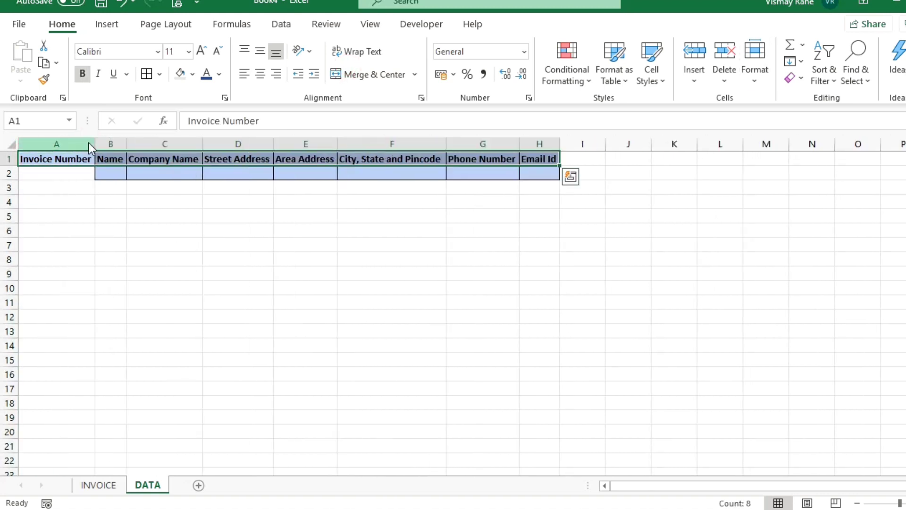
Delete the empty formatted row 2 and select cell A2.
left_click(7, 173)
right_click(8, 173)
left_click(38, 308)
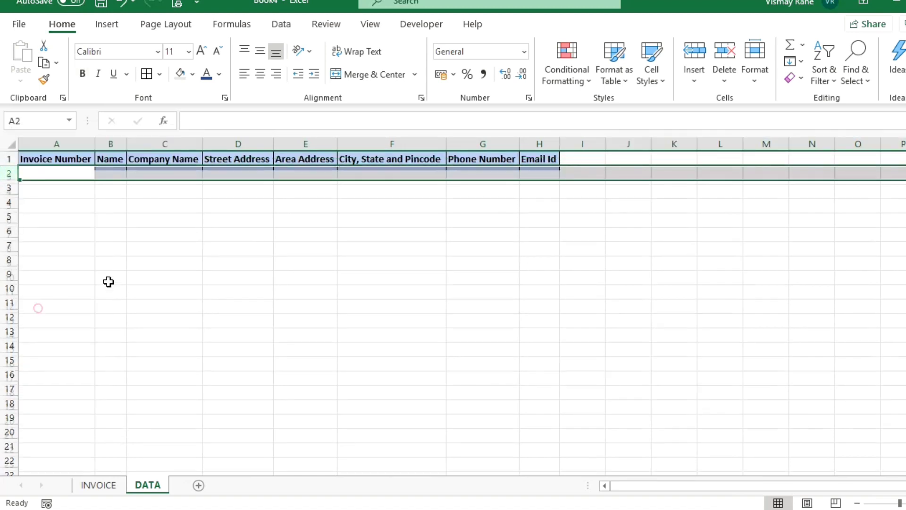
left_click(192, 271)
left_click(43, 174)
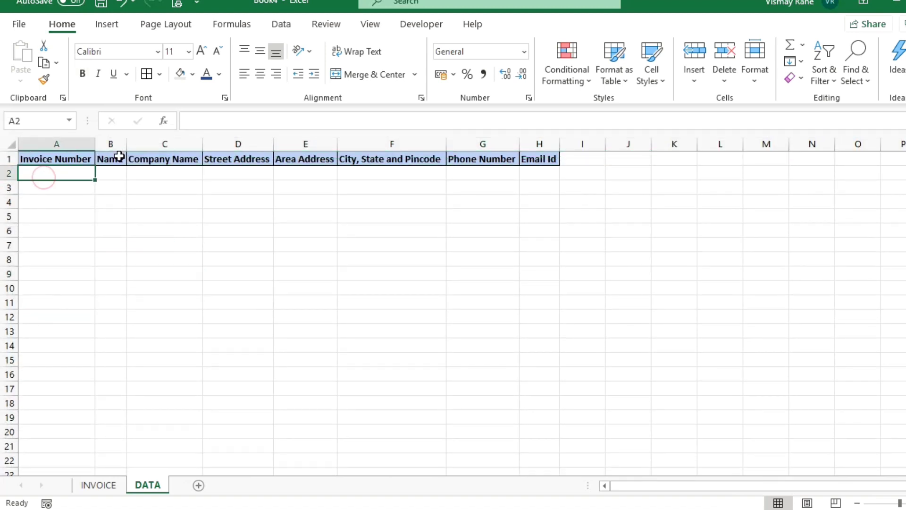
Enter trial invoice numbers 151 to 154 down column A.
type("151")
key("Return")
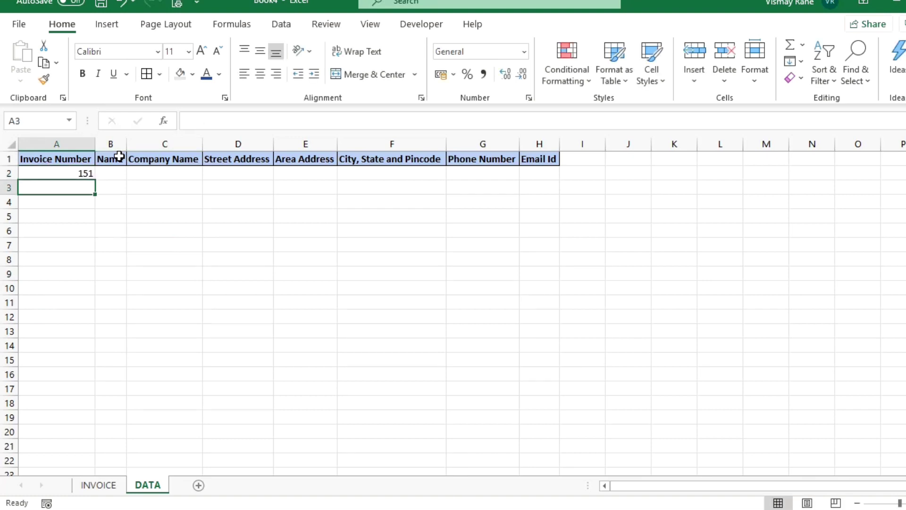
type("152")
key("Return")
type("153")
key("Return")
type("154")
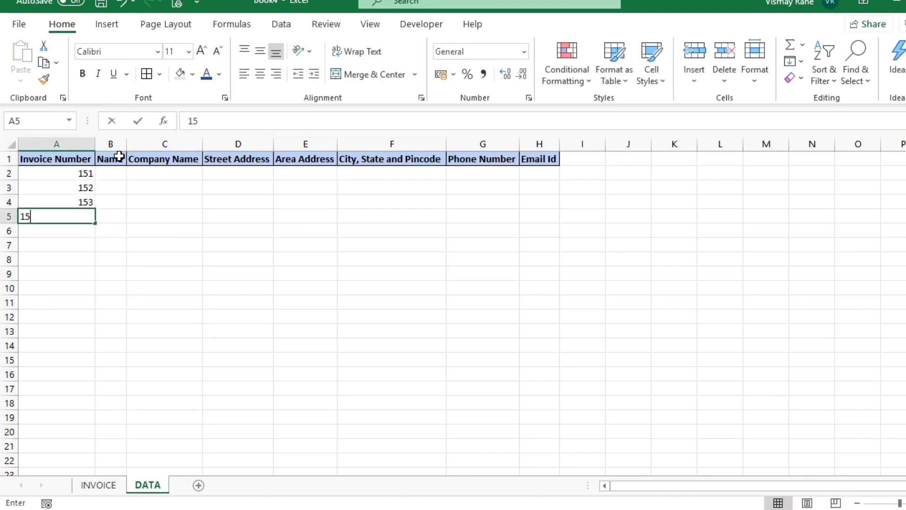
key("Return")
key("Up")
key("Up")
key("Up")
key("Up")
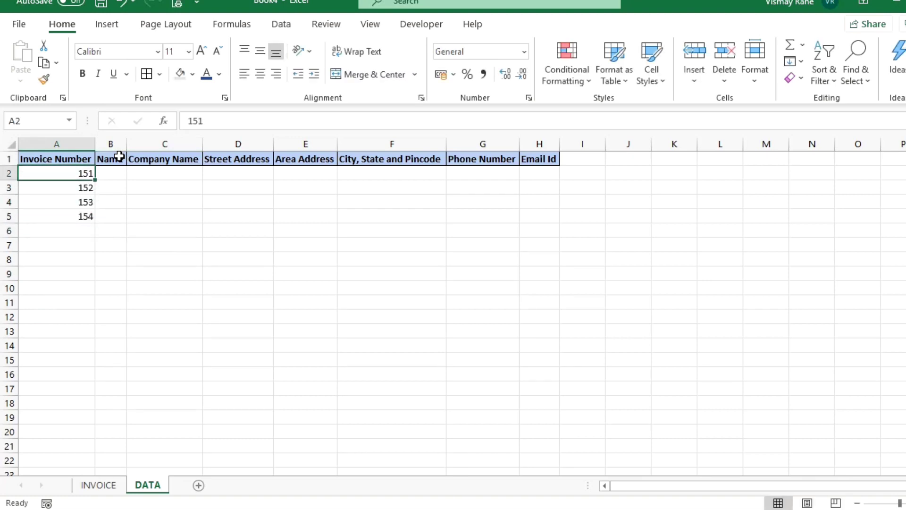
Enter =RANDBETWEEN(1000,2000) in A2.
type("=ran")
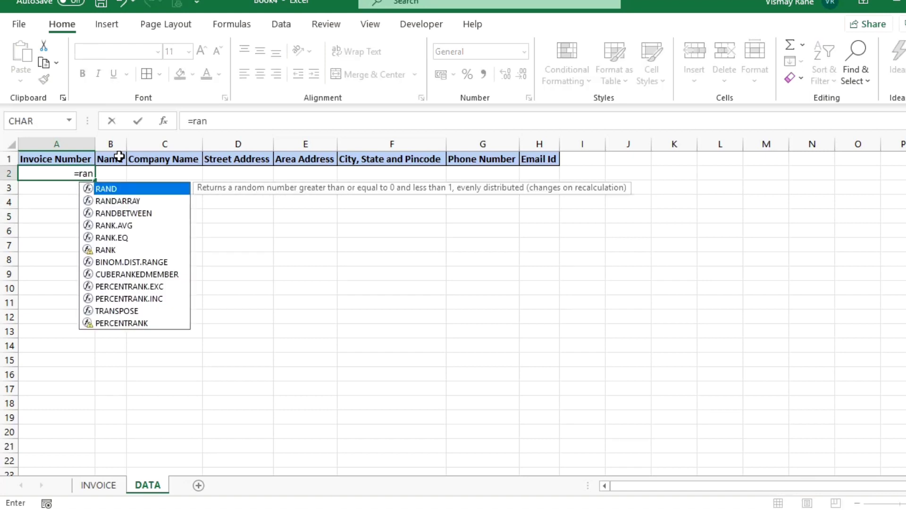
key("Down")
key("Down")
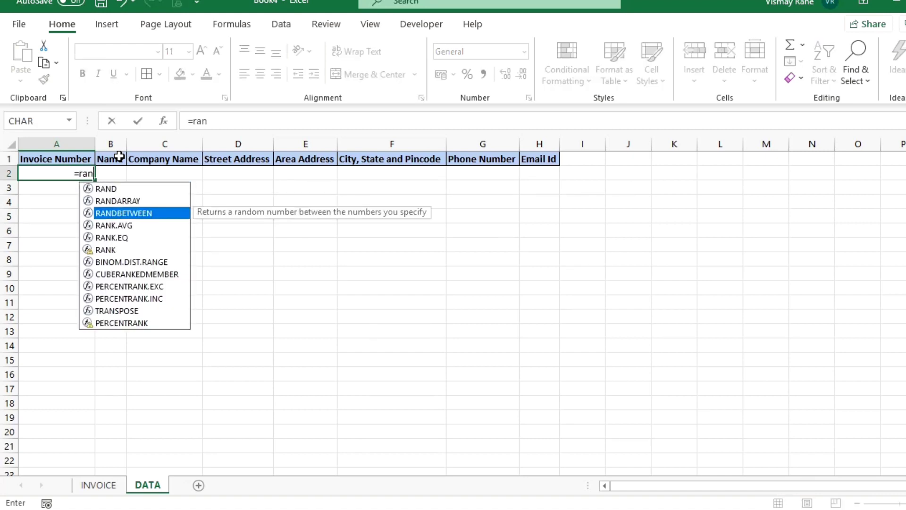
key("Tab")
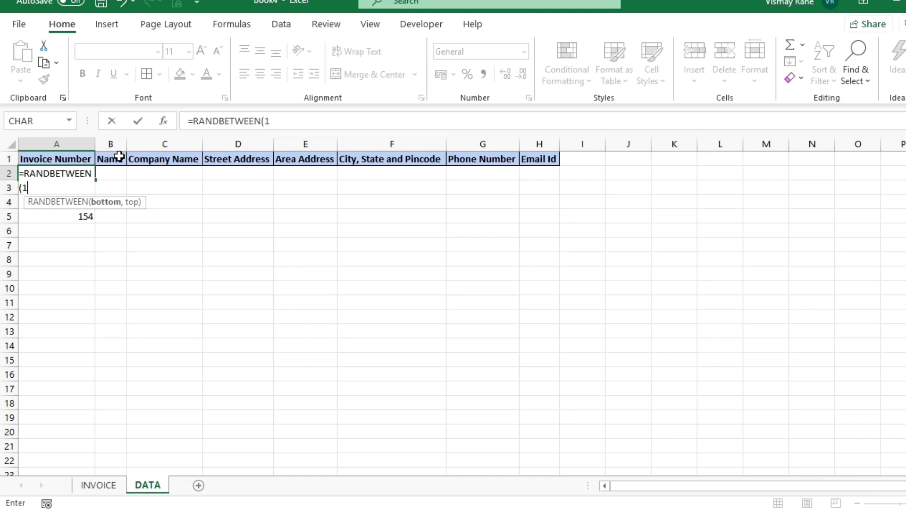
type("1000,")
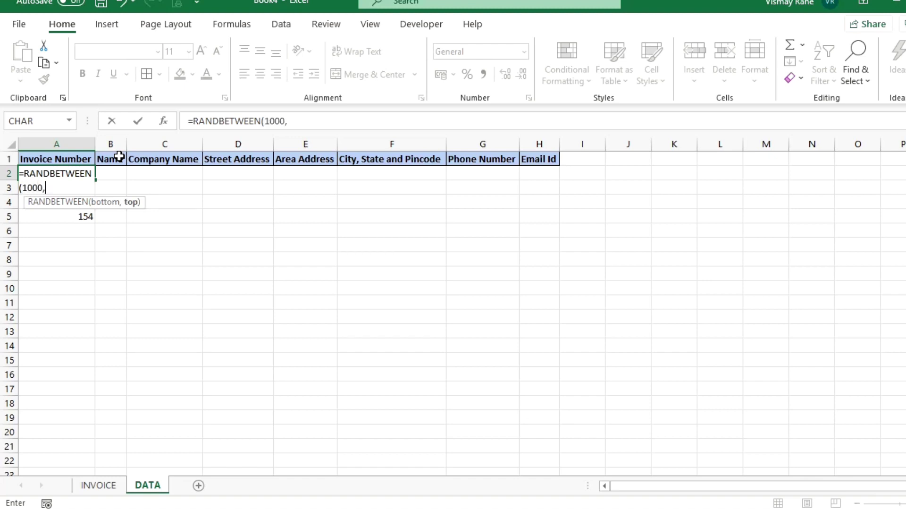
type("2000)")
key("Return")
Copy the RANDBETWEEN formula from A2 down through A40.
key("Up")
key("ctrl+c")
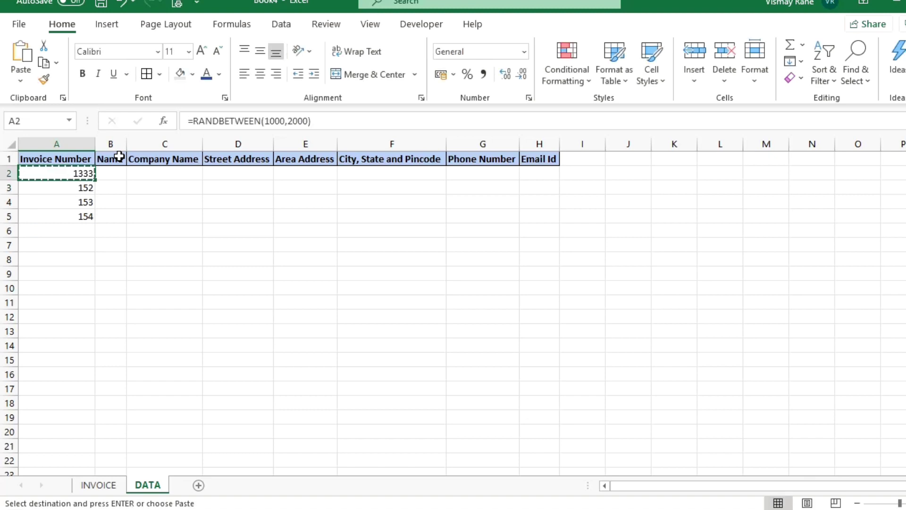
key("shift+Down")
key("shift+Down")
key("shift+Down")
key("shift+Down")
key("shift+Down")
key("shift+Down")
key("shift+Down")
key("shift+Down")
key("shift+Down")
key("shift+Down")
key("shift+Down")
key("shift+Down")
key("shift+Down")
key("shift+Down")
key("shift+Down")
key("shift+Down")
key("shift+Down")
key("shift+Down")
key("shift+Down")
key("shift+Down")
key("shift+Down")
key("shift+Down")
key("shift+Down")
key("shift+Down")
key("shift+Down")
key("shift+Down")
key("shift+Down")
key("shift+Down")
key("shift+Down")
key("shift+Down")
key("shift+Down")
key("shift+Down")
key("shift+Down")
key("shift+Down")
key("shift+Down")
key("shift+Down")
key("shift+Down")
key("shift+Down")
key("shift+Down")
key("shift+Down")
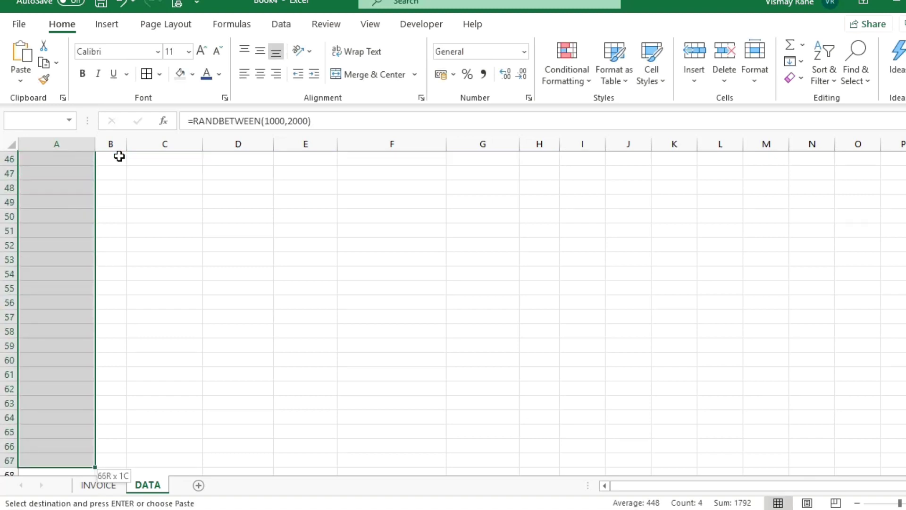
key("Down")
key("Up")
key("shift+Down")
key("shift+Down")
key("shift+Down")
key("shift+Down")
key("shift+Down")
key("shift+Down")
key("shift+Down")
key("shift+Down")
key("shift+Down")
key("shift+Down")
key("shift+Down")
key("shift+Down")
key("shift+Down")
key("shift+Down")
key("shift+Down")
key("shift+Down")
key("shift+Down")
key("shift+Down")
key("shift+Down")
key("shift+Down")
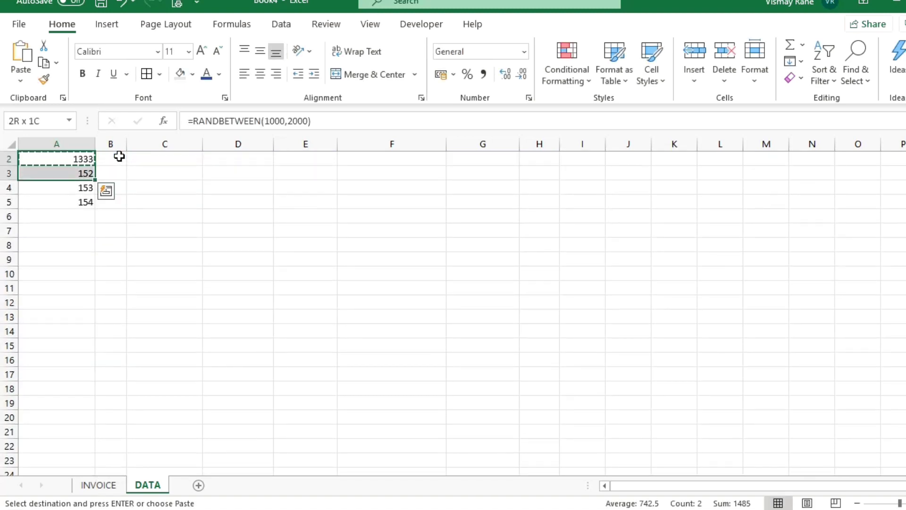
key("ctrl+v")
key("Escape")
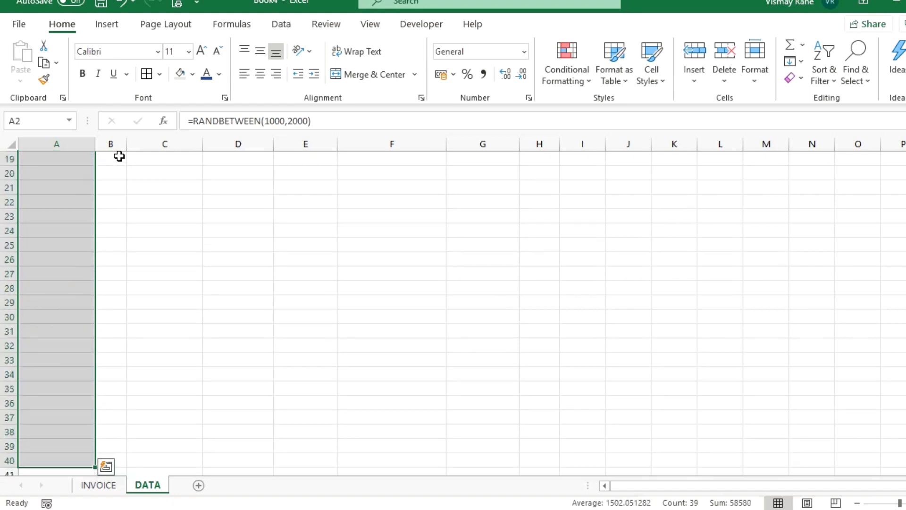
Convert A2:A40 to fixed invoice numbers by pasting them back as values.
key("ctrl+Home")
key("Down")
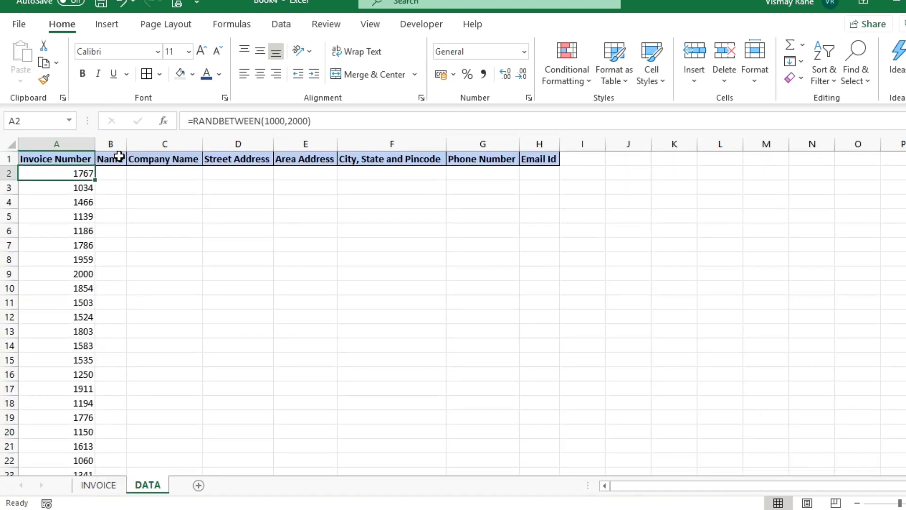
key("Up")
key("Down")
key("ctrl+shift+Down")
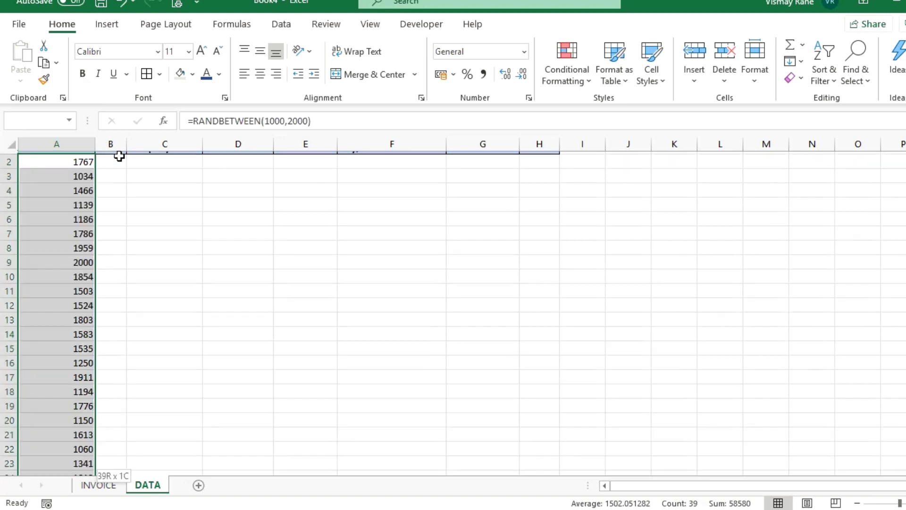
key("ctrl+c")
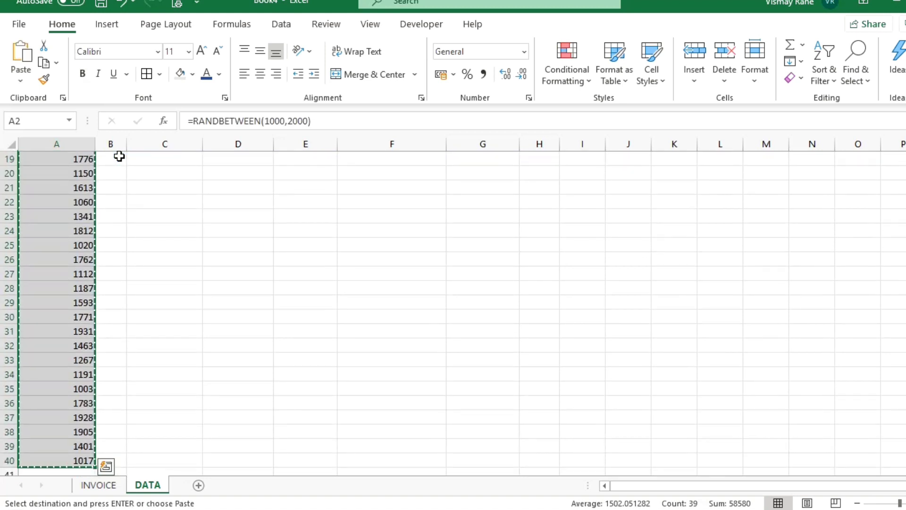
key("alt")
key("h")
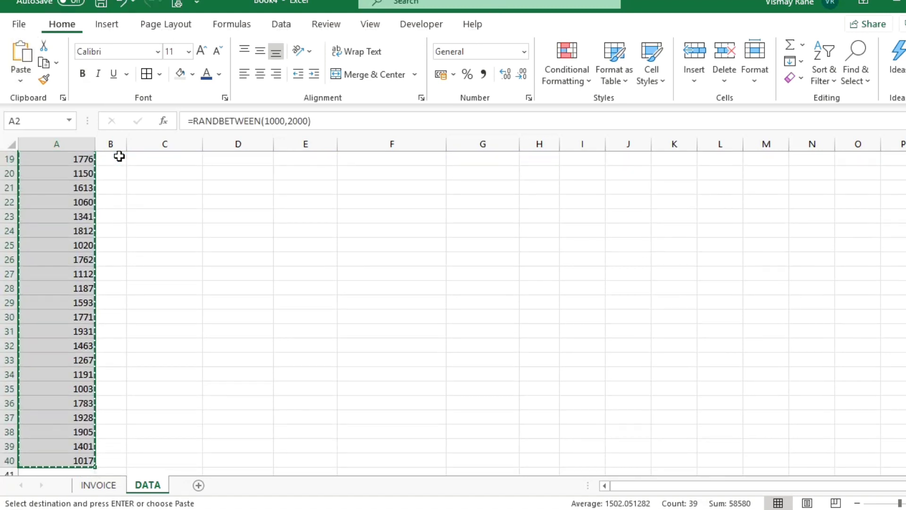
key("v")
key("v")
key("Escape")
key("Up")
key("Down")
key("Up")
key("Down")
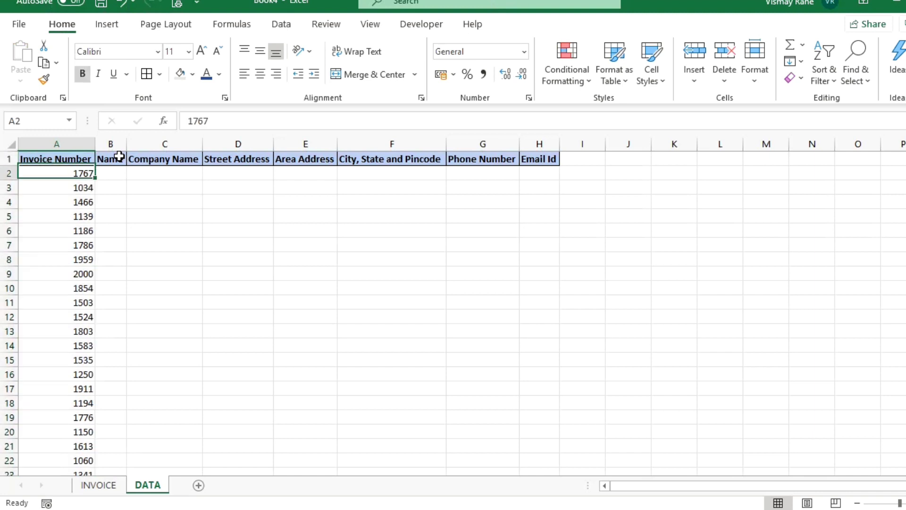
Enter the customer's name in B2 and company name get Perfect in C2.
key("Right")
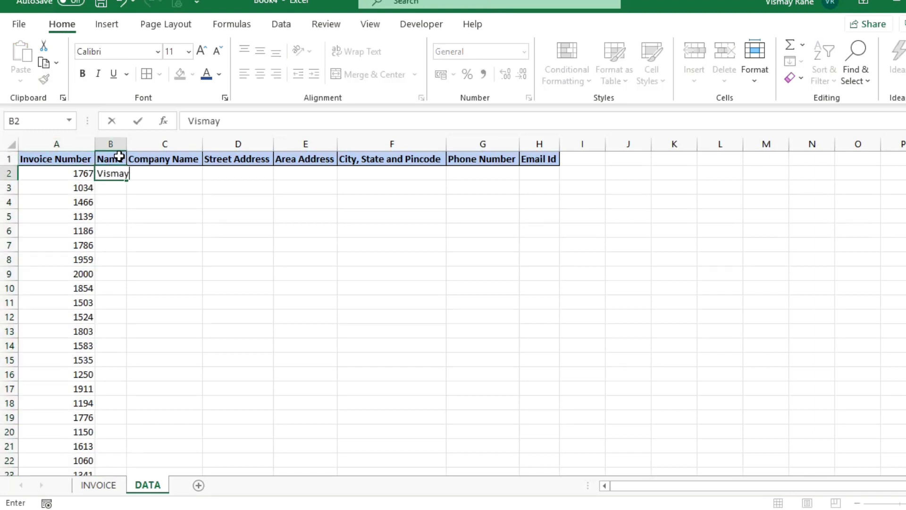
key("Return")
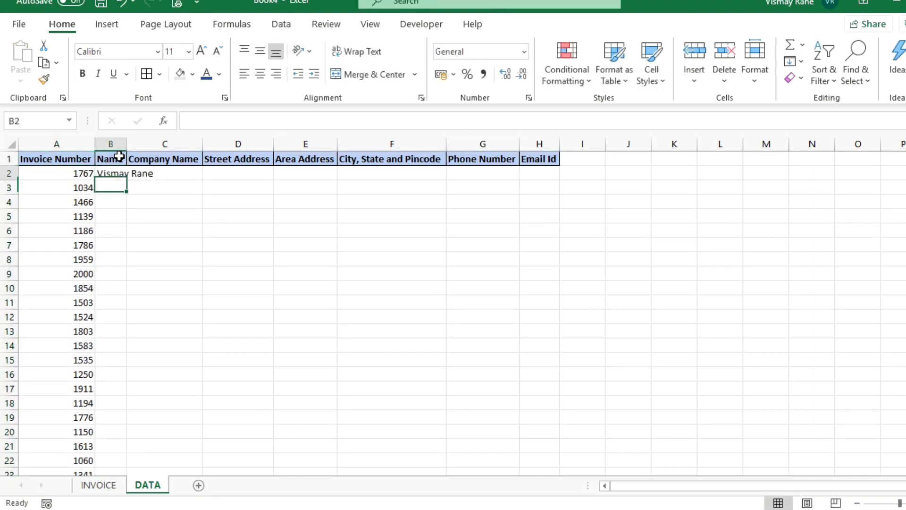
key("Up")
key("Right")
type("get")
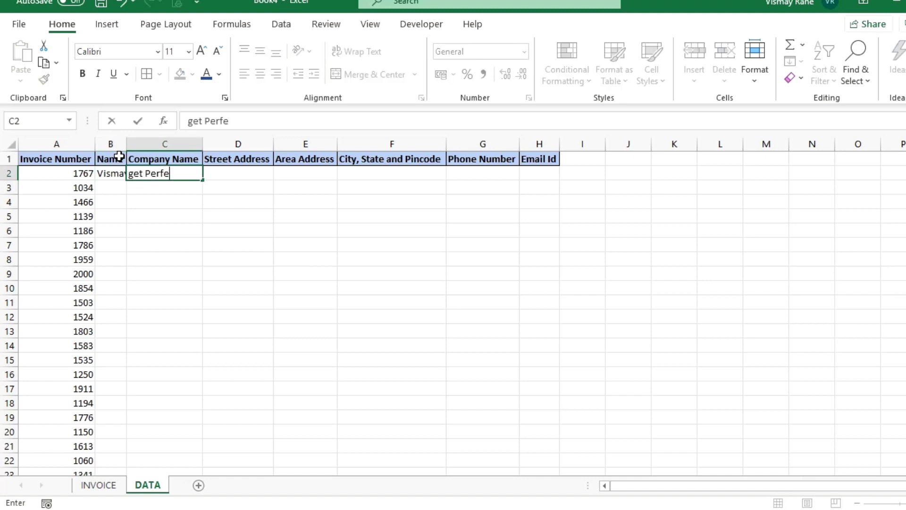
type(" Perfect")
key("Return")
key("Up")
Fill in the customer's street address, area address and city, state and pincode in row 2.
key("Right")
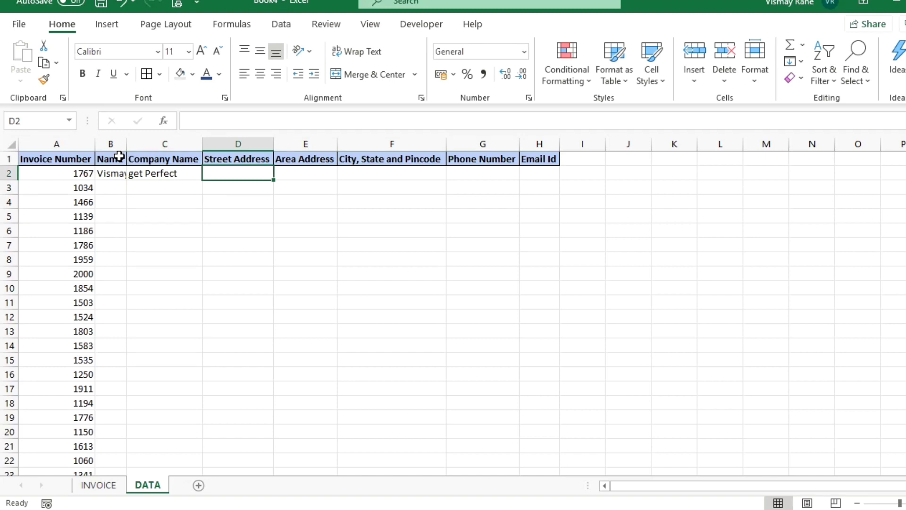
type("Wall Street")
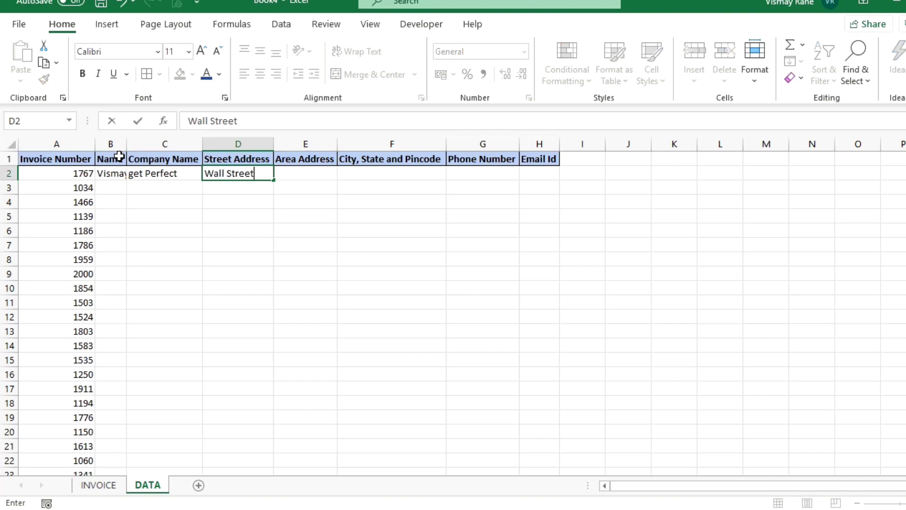
key("Return")
key("Up")
key("Right")
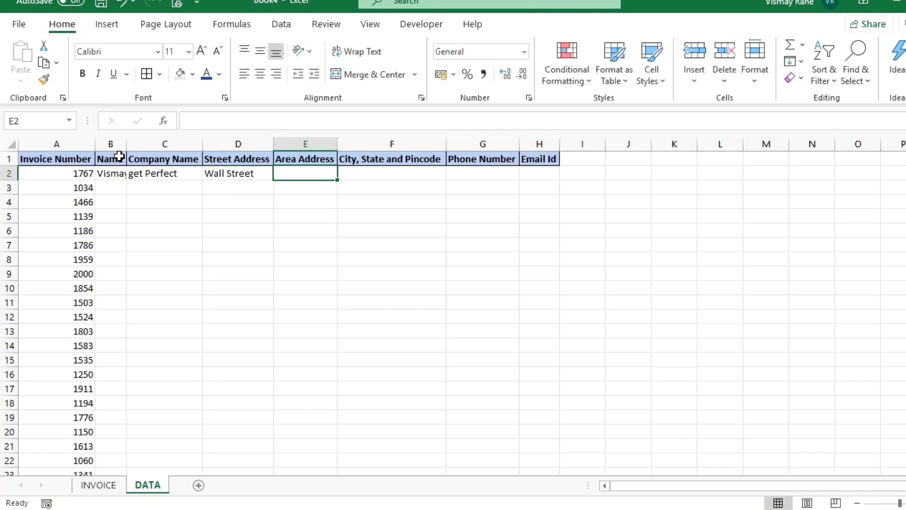
type("P")
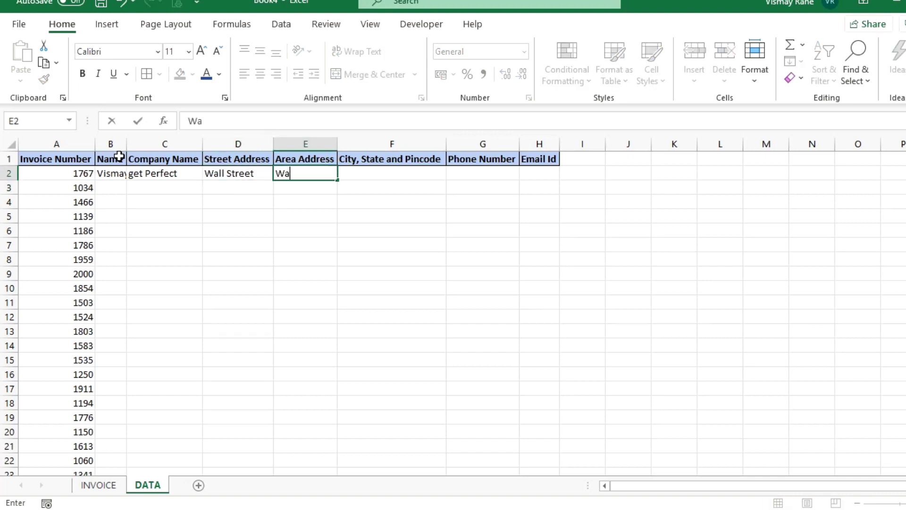
key("Return")
key("Up")
key("Right")
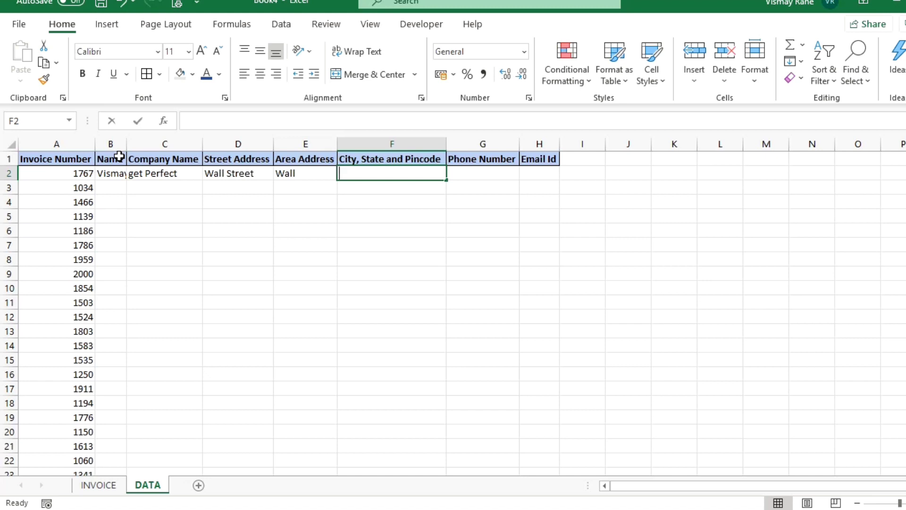
type("Pune, Maharashtra and 410021")
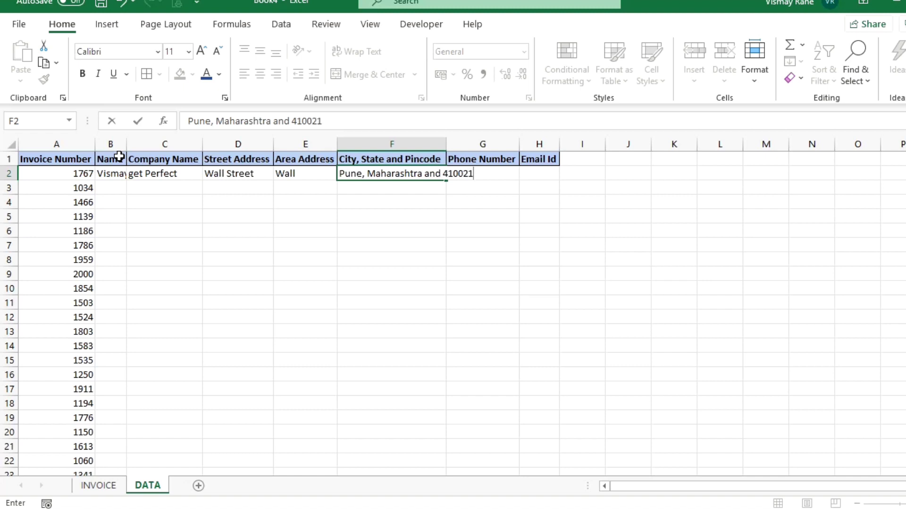
key("Return")
key("Up")
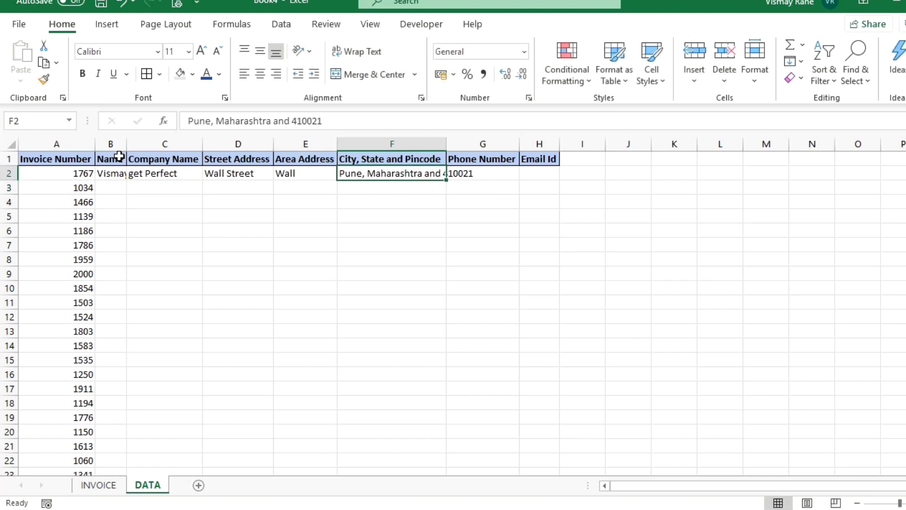
Enter the customer's phone number and e-mail address in row 2.
key("Right")
type("999")
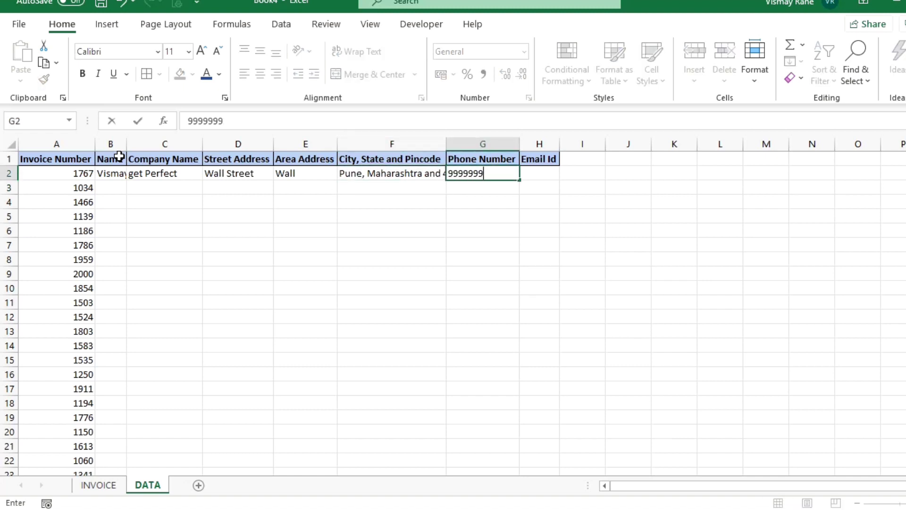
type("999999")
key("Return")
key("Up")
key("Right")
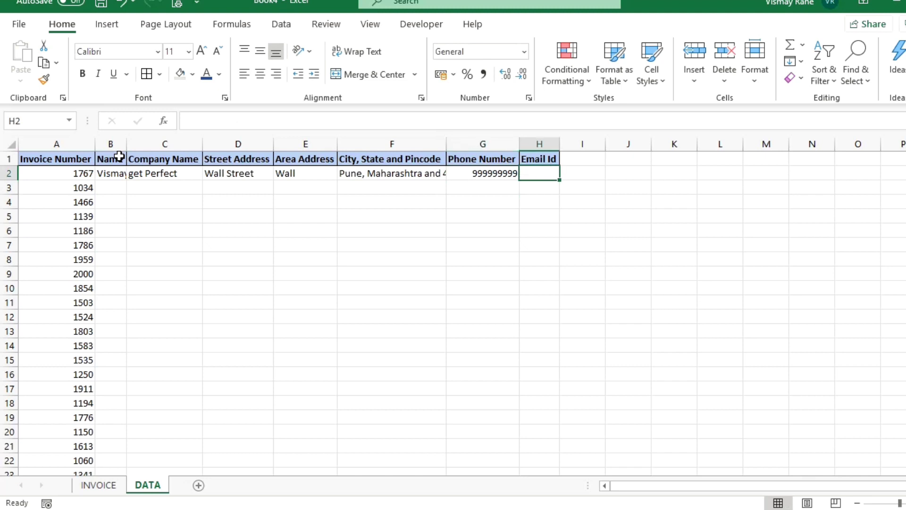
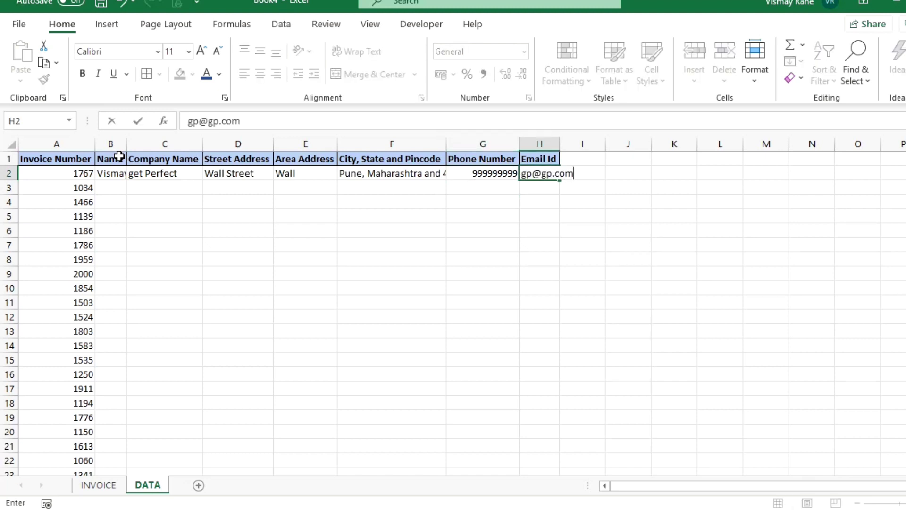
key("Return")
AutoFit all DATA columns and apply All Borders to A1:H22.
left_click(14, 144)
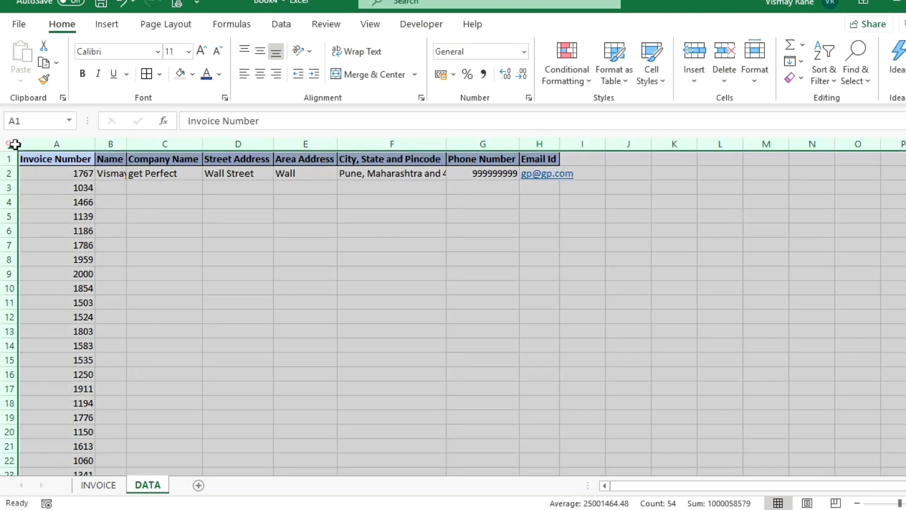
double_click(97, 145)
left_click_drag(75, 162, 592, 466)
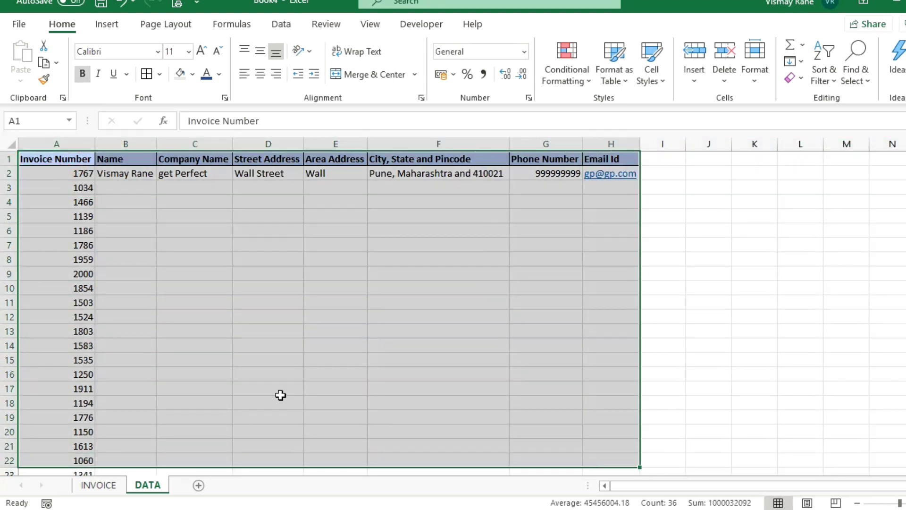
left_click(146, 74)
Enter Sample 2, Compnay 2 and Street 2 in row 3 for invoice 1034.
left_click(115, 187)
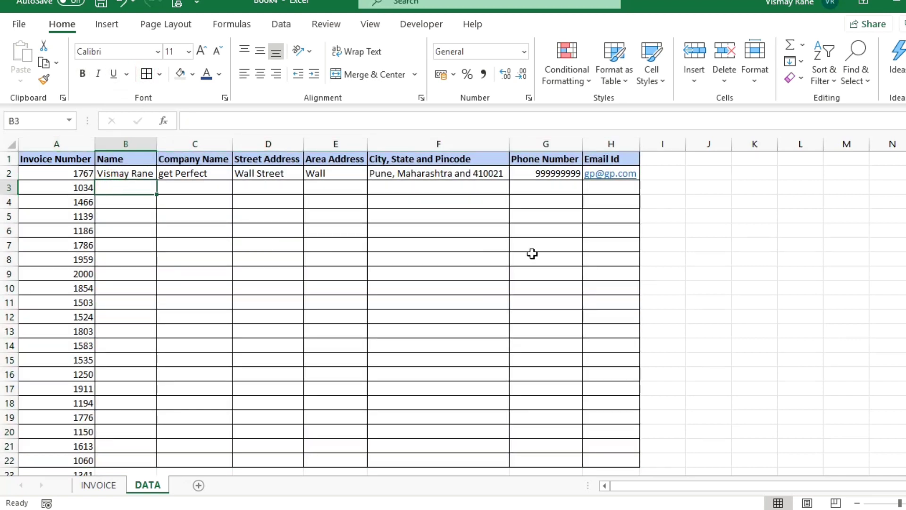
type("Sample 2")
key("Return")
key("Up")
key("Right")
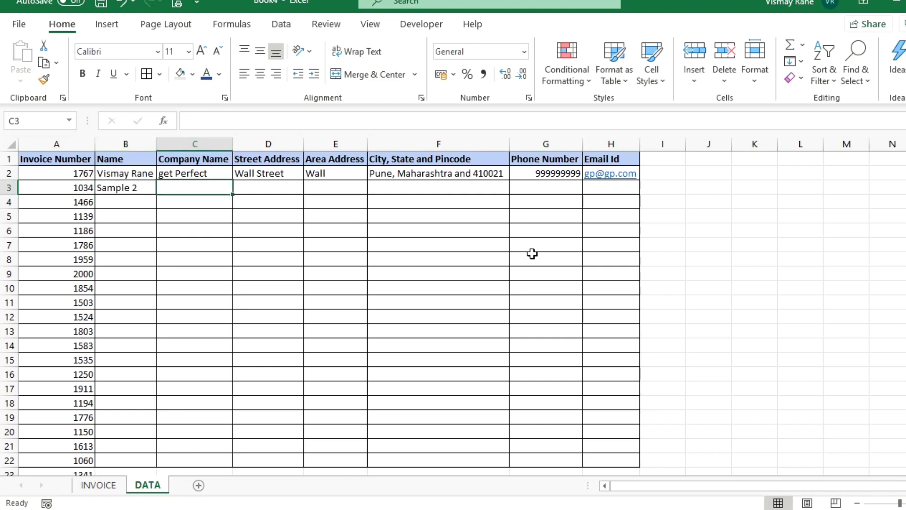
type("S")
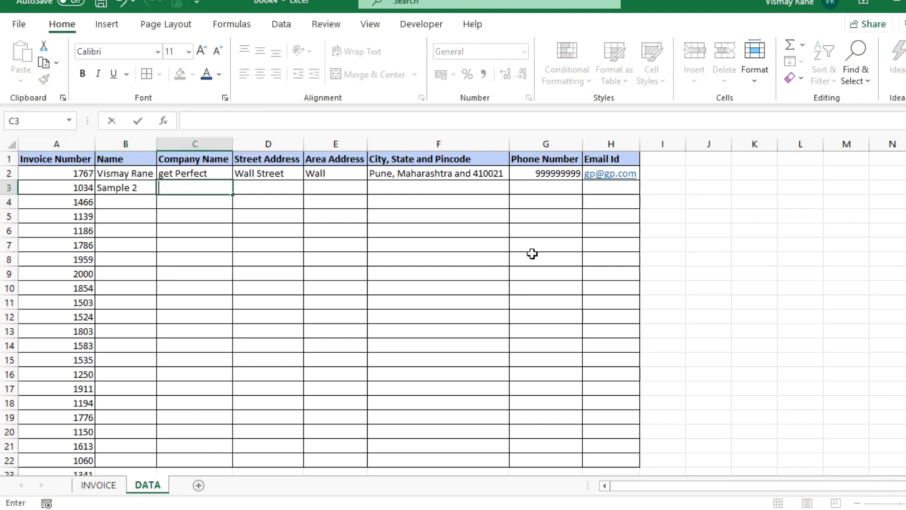
type("ompnay 2")
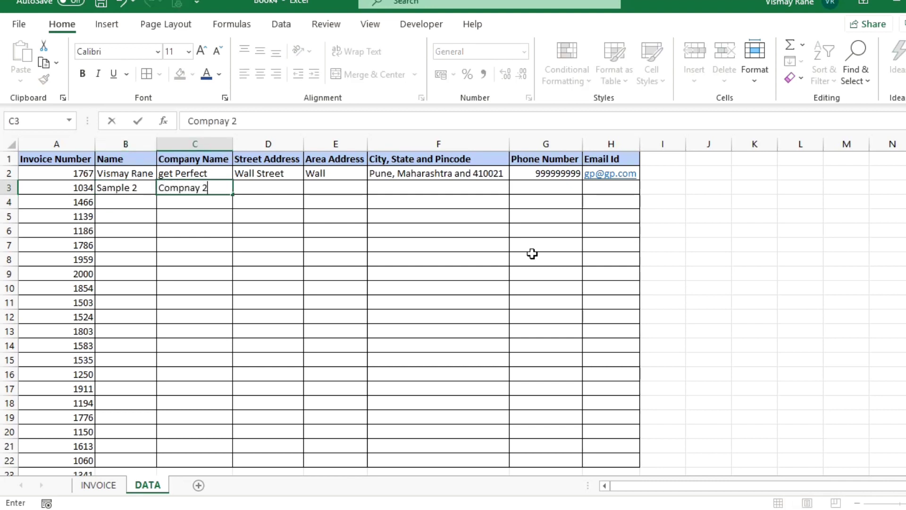
key("Return")
key("Up")
key("Right")
type("St")
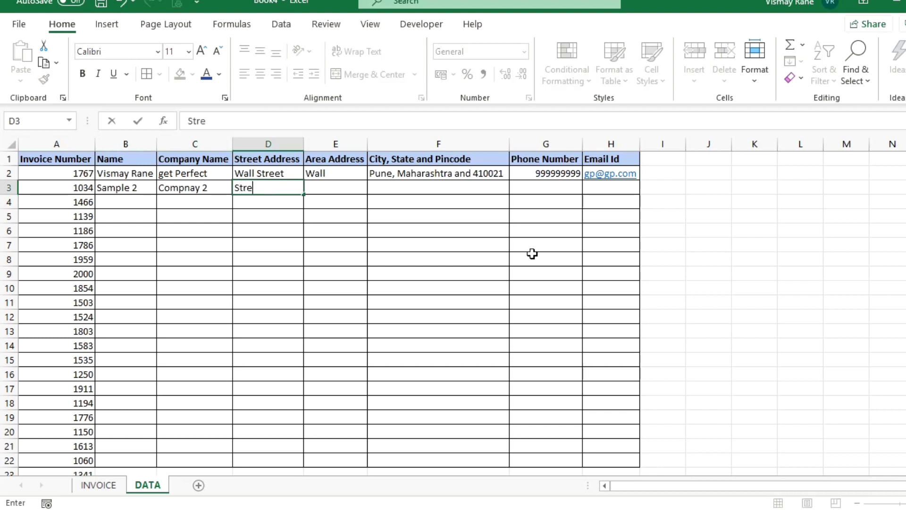
type("reet 2")
key("Return")
key("Up")
Complete row 3 with Area 2, 'City, State and Pincode 2', a phone number and an e-mail.
key("Right")
type("Are")
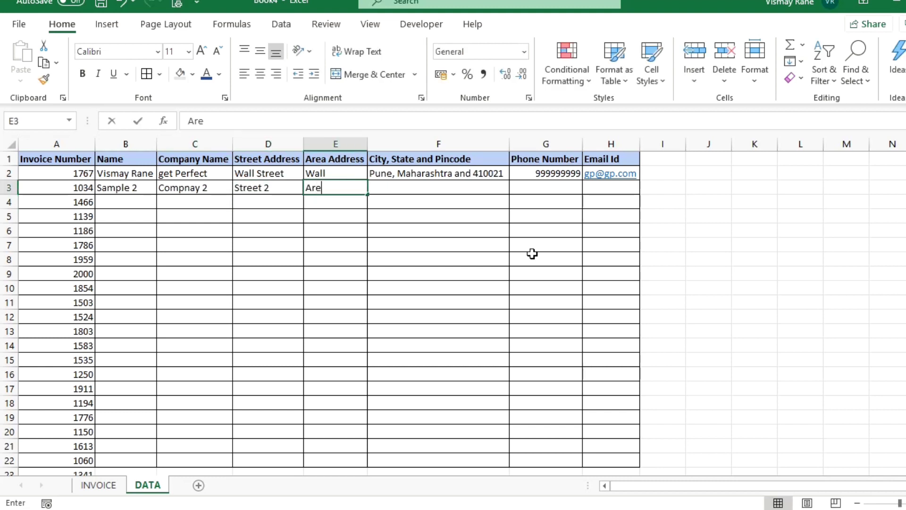
type("a 2")
key("Return")
key("Up")
key("Right")
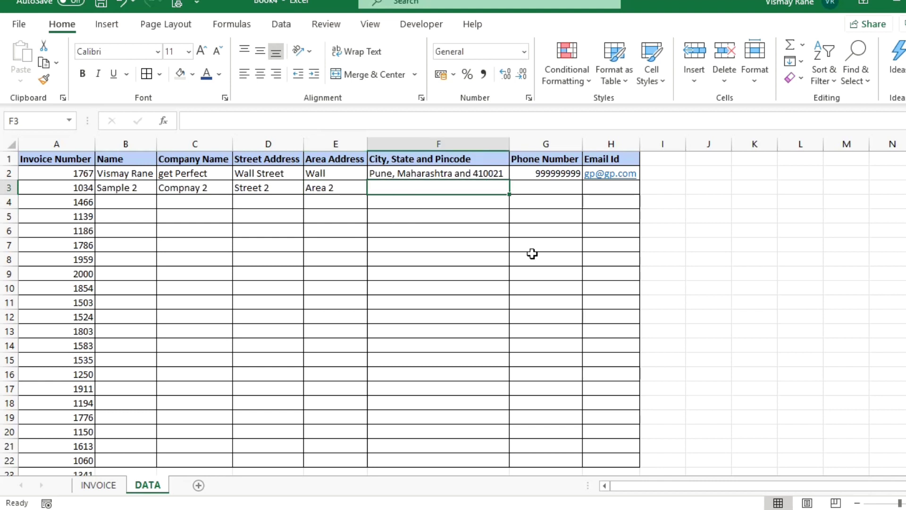
type("City")
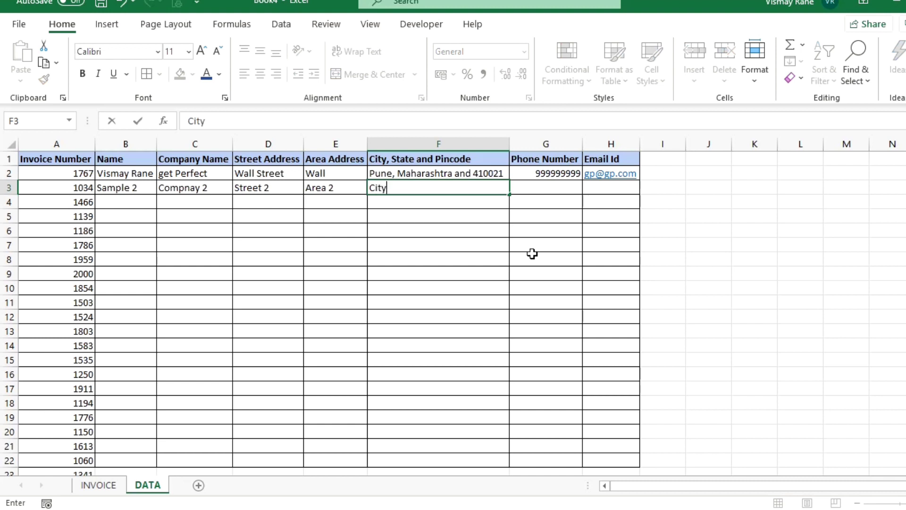
type(", State and Pinc")
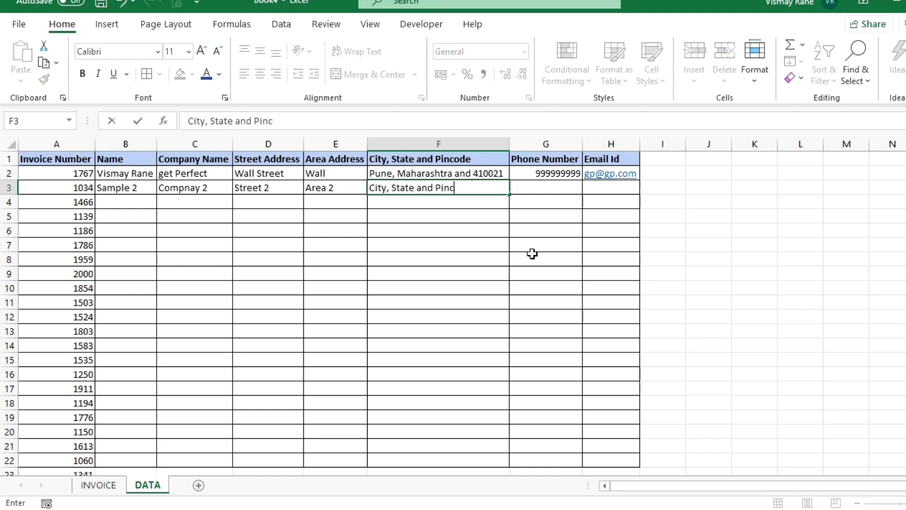
type("ode 2")
key("Tab")
type("5")
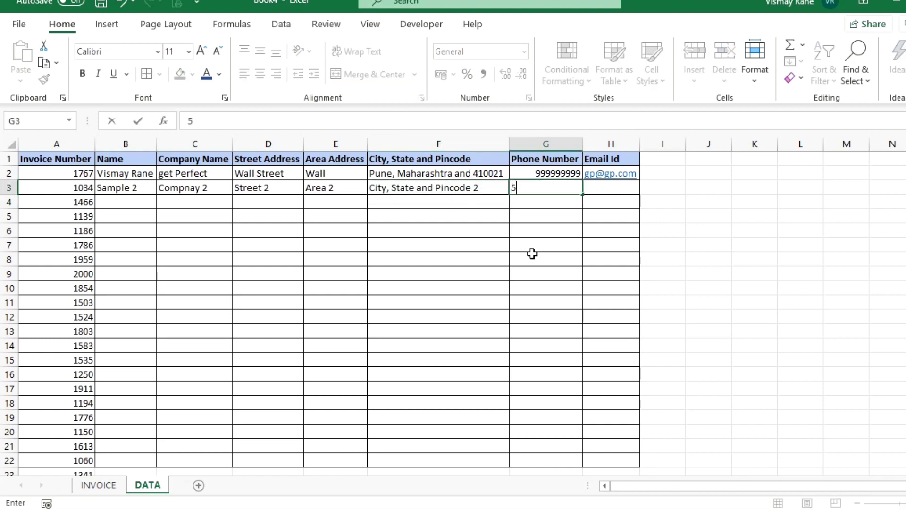
key("Tab")
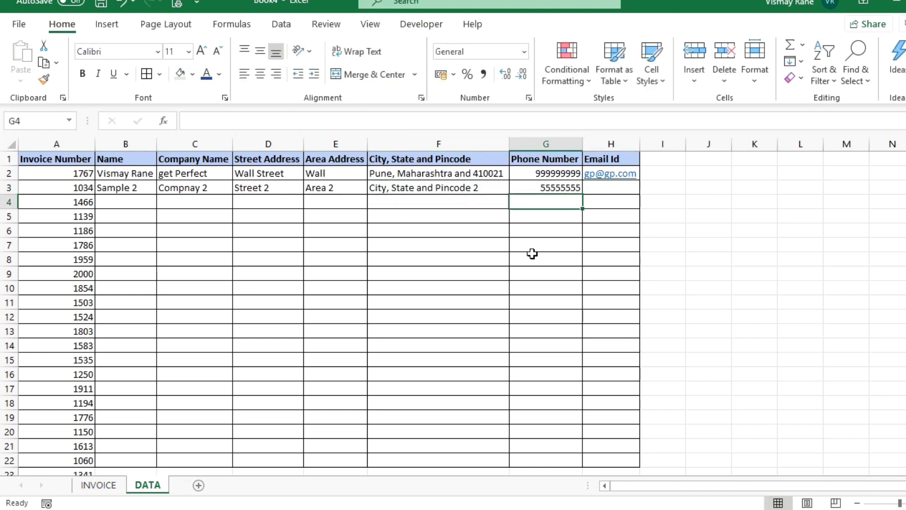
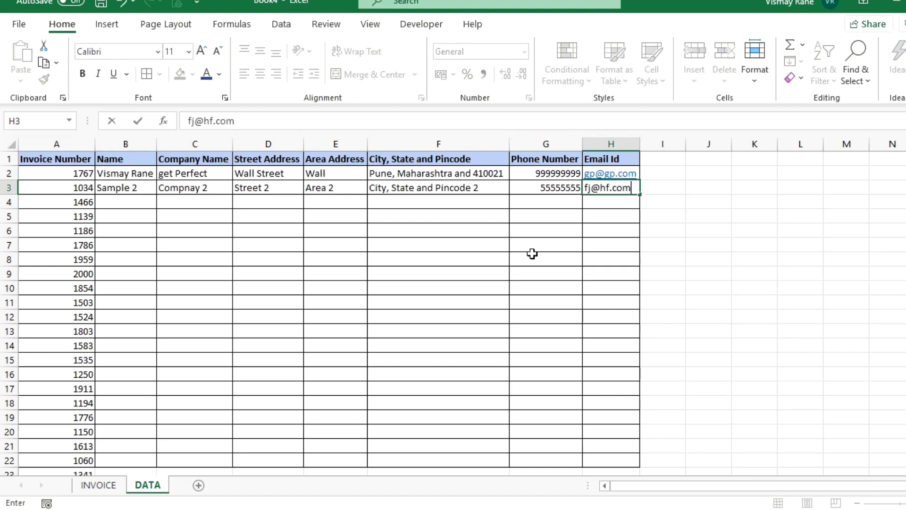
key("Return")
key("Left")
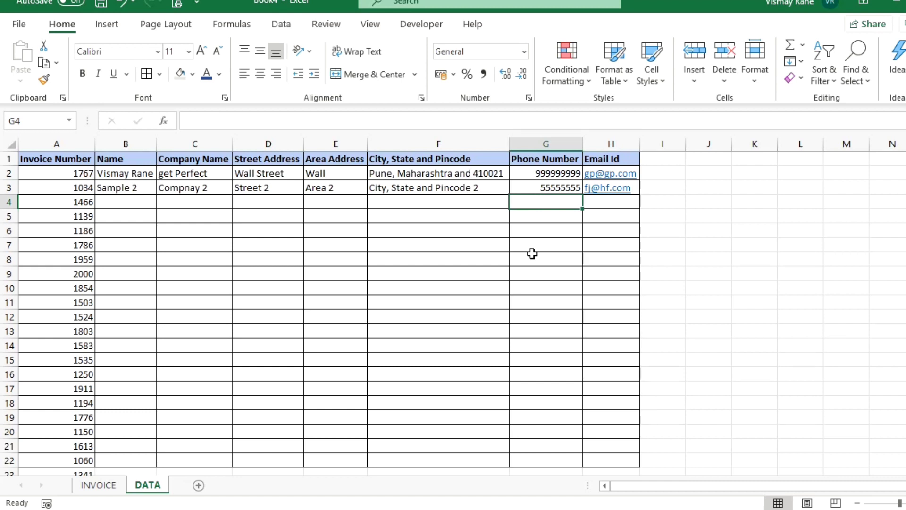
key("Left")
key("Left")
key("Left")
key("Left")
key("Left")
key("Left")
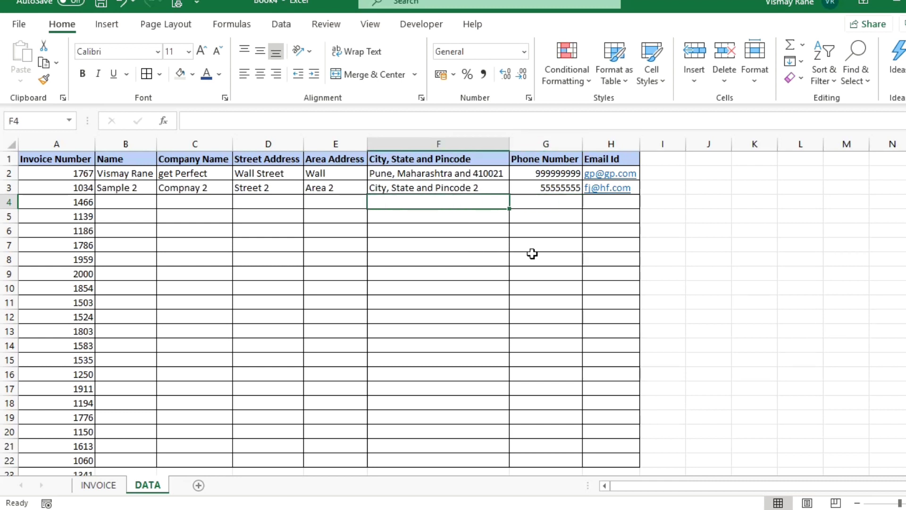
key("Down")
key("Down")
key("Down")
key("Down")
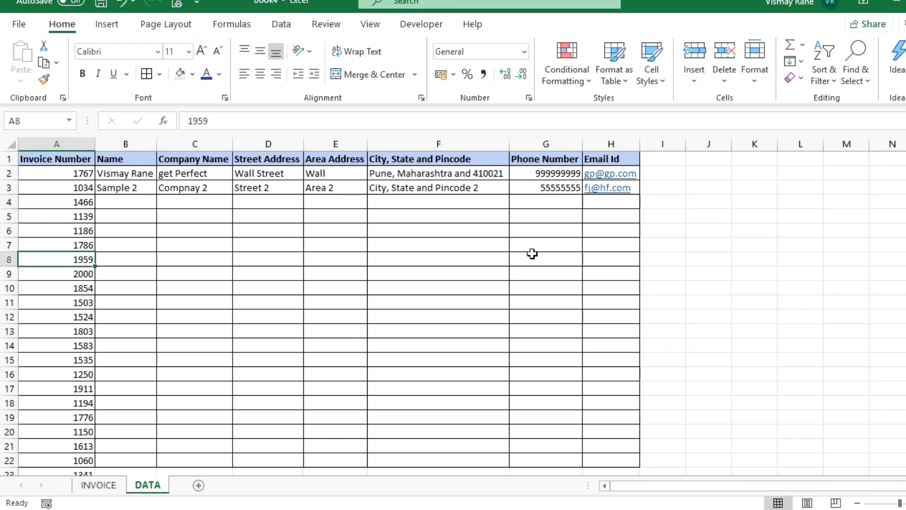
Give INVOICE cell H5 a list validation sourced from DATA!$A$2:$A$40, then choose invoice 1767.
left_click(100, 487)
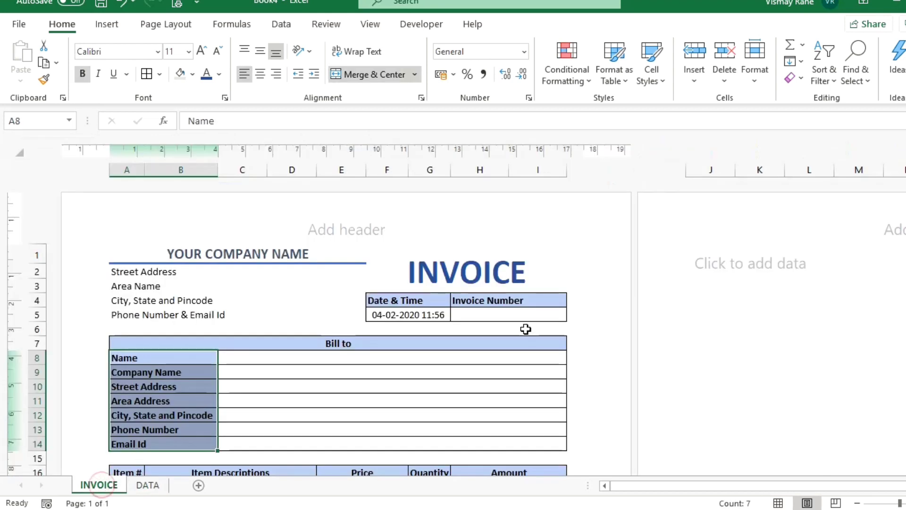
left_click(508, 322)
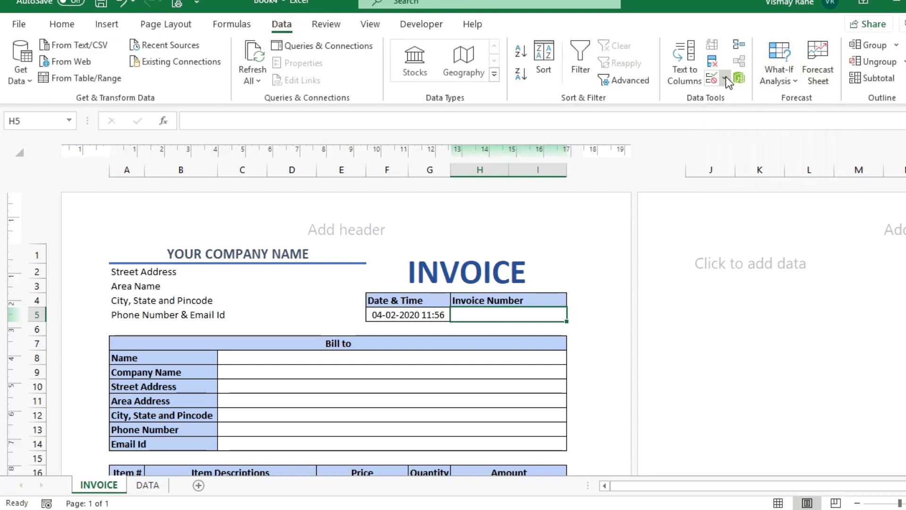
left_click(725, 76)
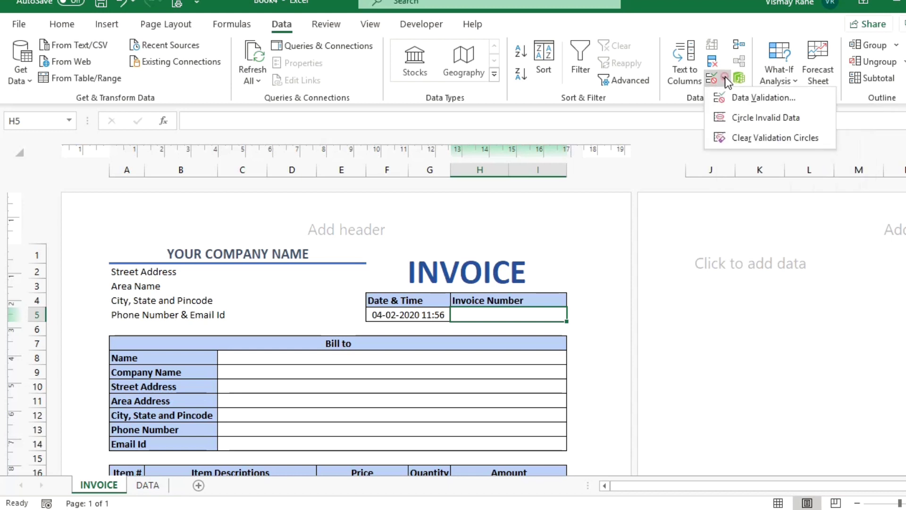
left_click(743, 101)
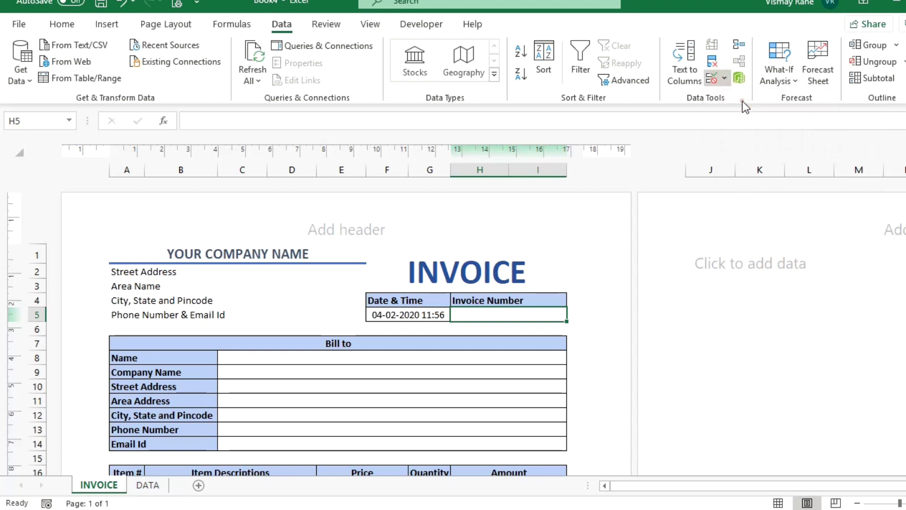
left_click(667, 185)
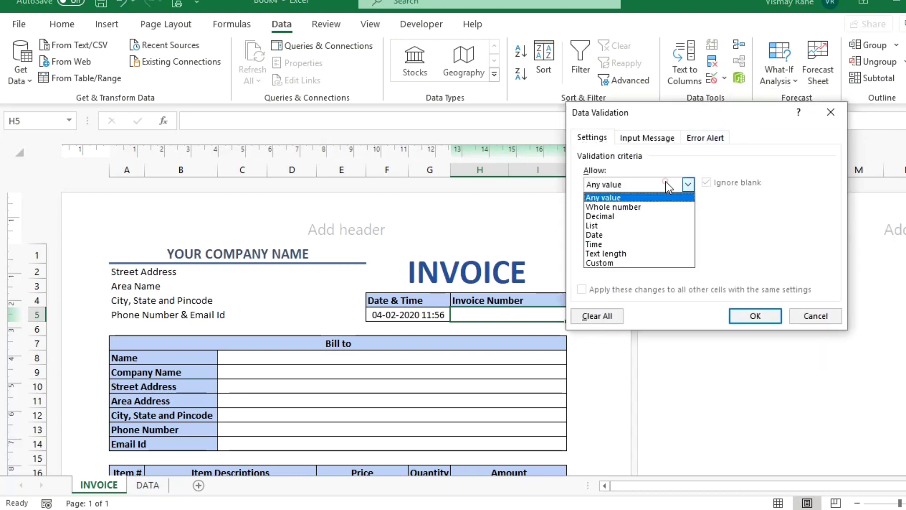
left_click(609, 225)
left_click(749, 243)
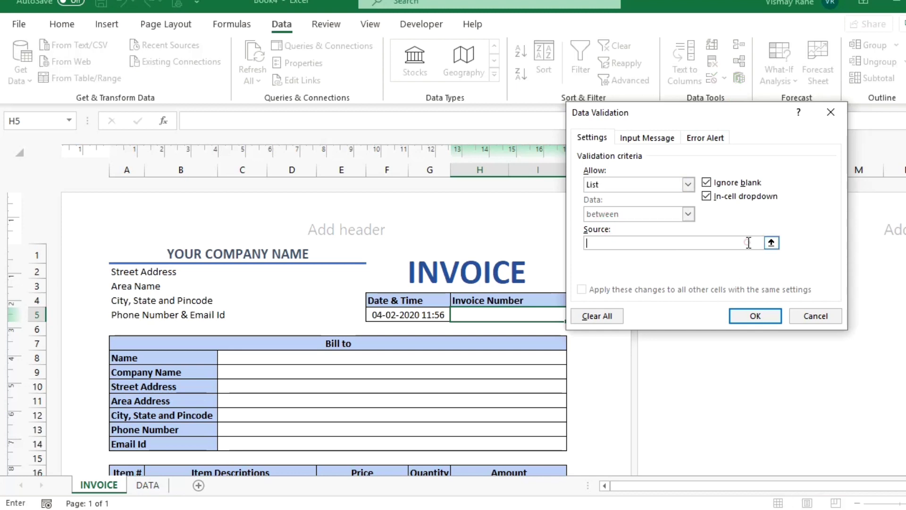
left_click(148, 485)
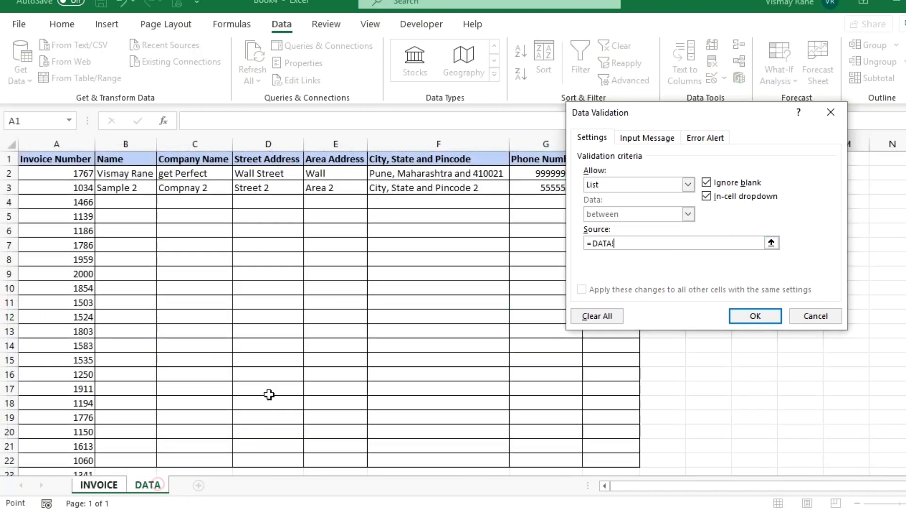
left_click(78, 169)
key("ctrl+shift+Down")
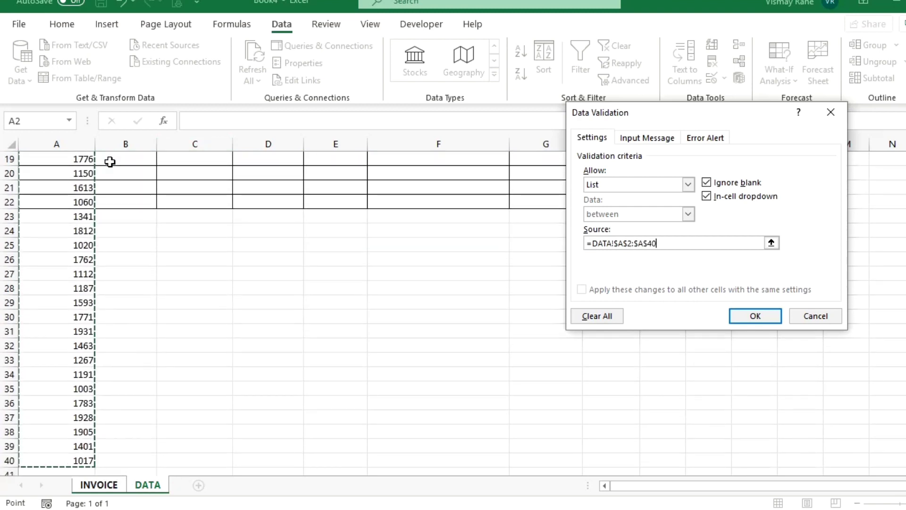
left_click(761, 315)
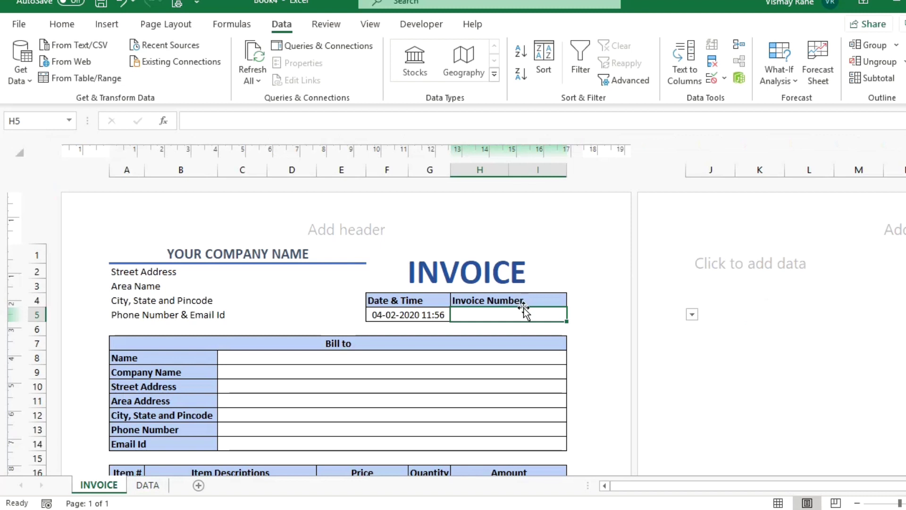
left_click(692, 315)
left_click(547, 325)
Enter =VLOOKUP(H5,DATA!A:B,2,0) in C8 for the Bill-to Name.
left_click(289, 358)
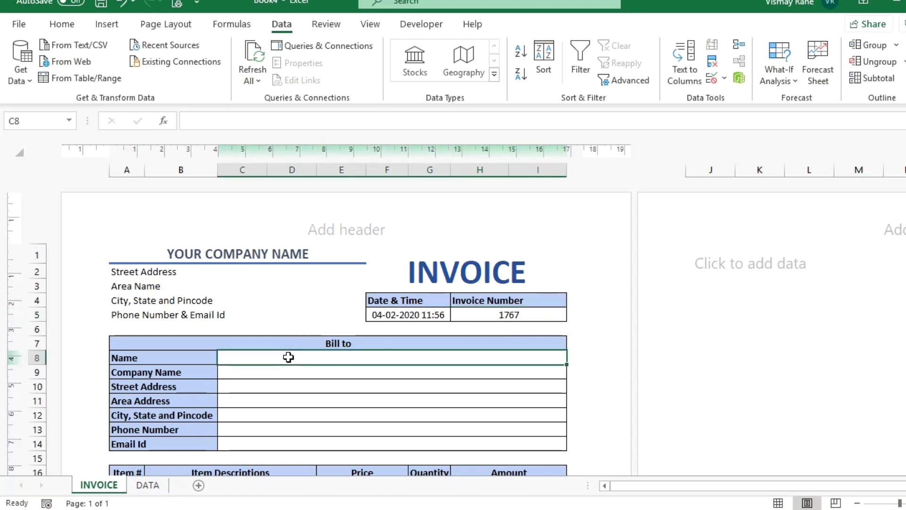
type("=vlo")
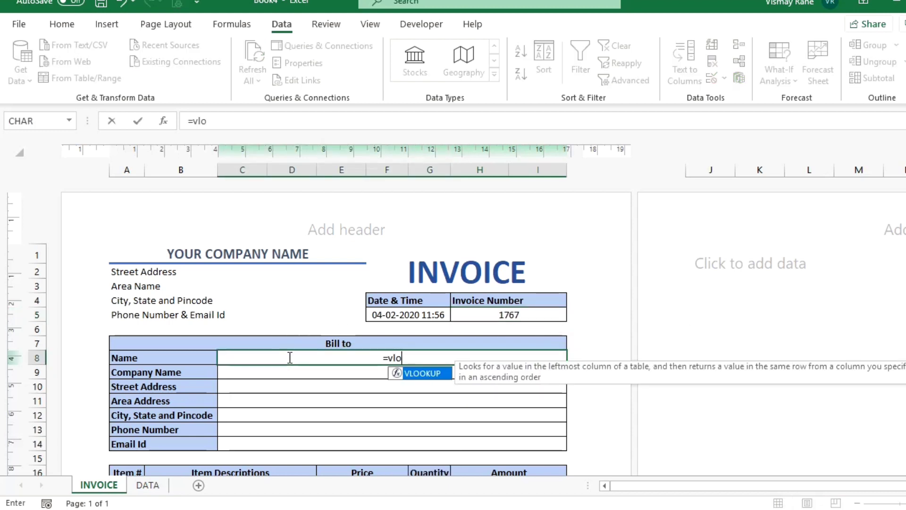
key("Tab")
key("Right")
key("Right")
key("Left")
key("Left")
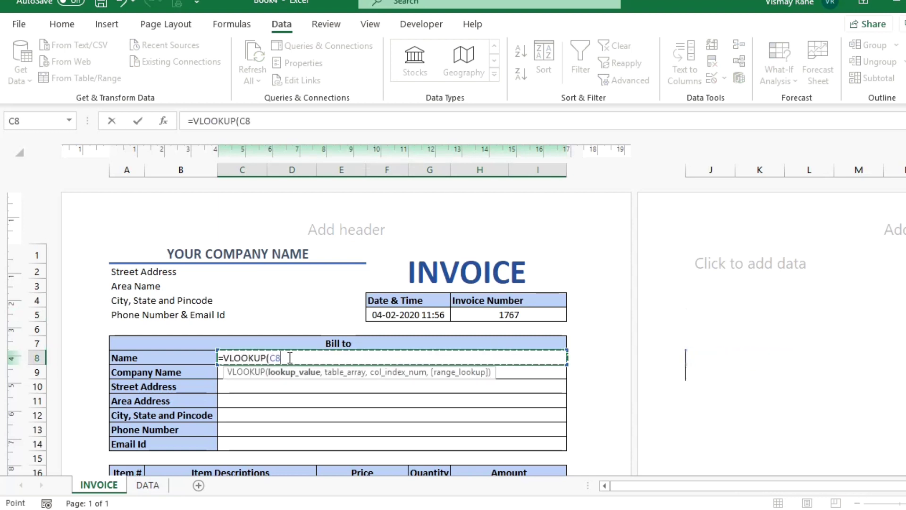
key("Left")
key("Up")
key("Up")
key("Up")
key("Right")
key("Right")
key("Right")
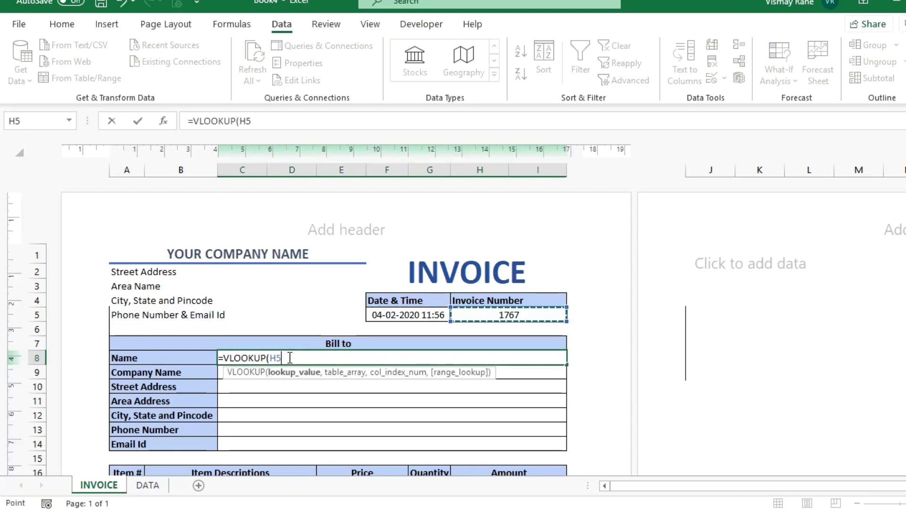
type(",")
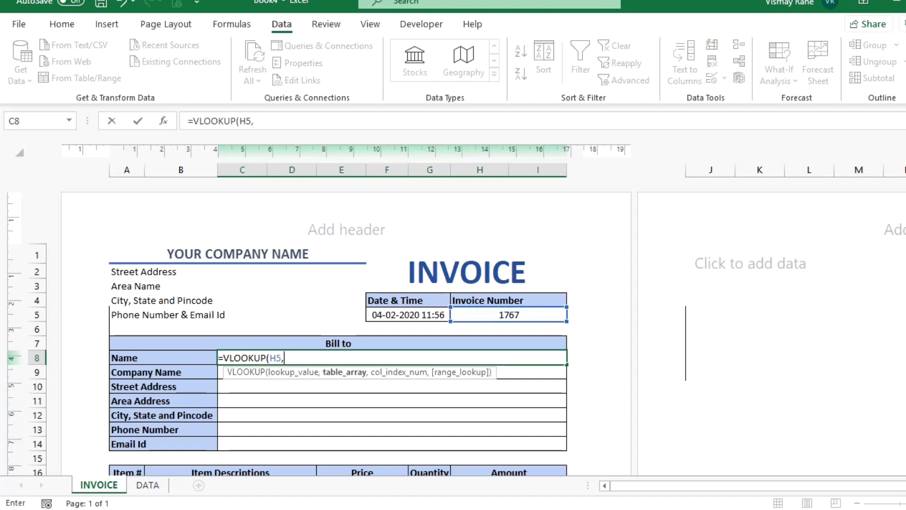
left_click(148, 485)
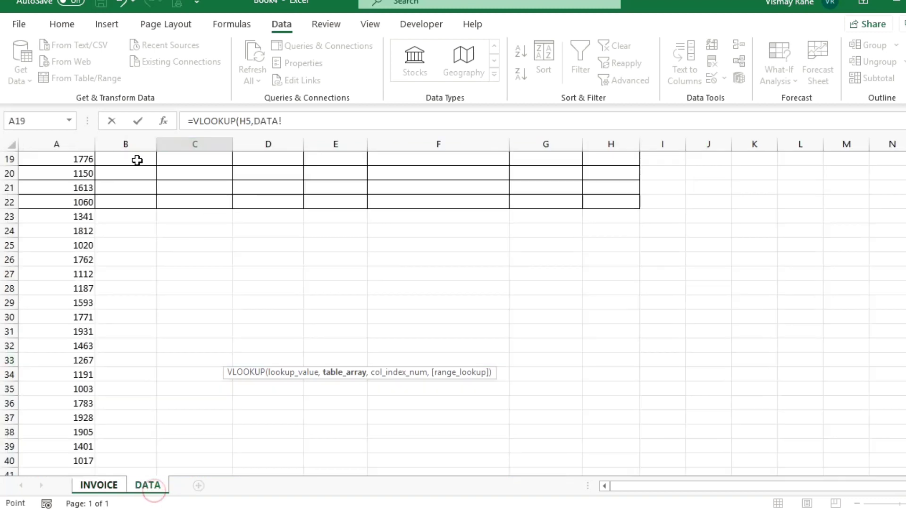
left_click(78, 144)
left_click_drag(79, 144, 99, 143)
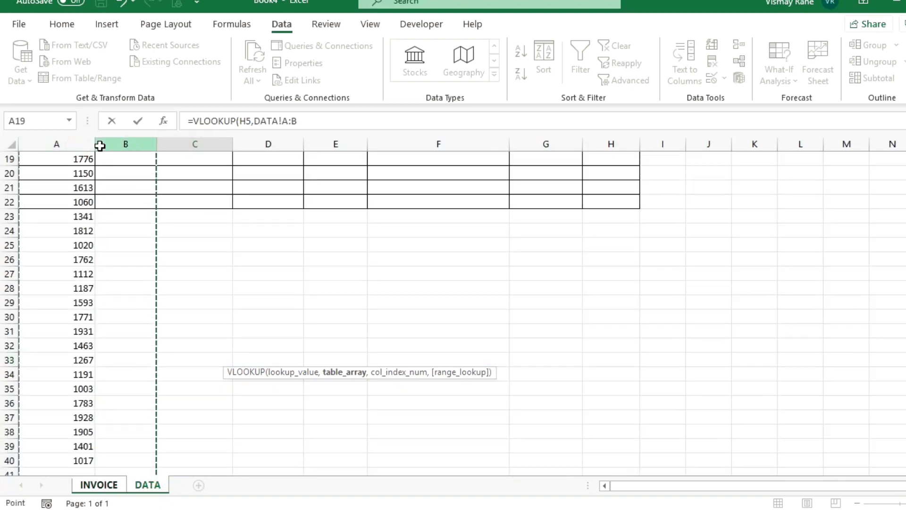
type(",2,0)")
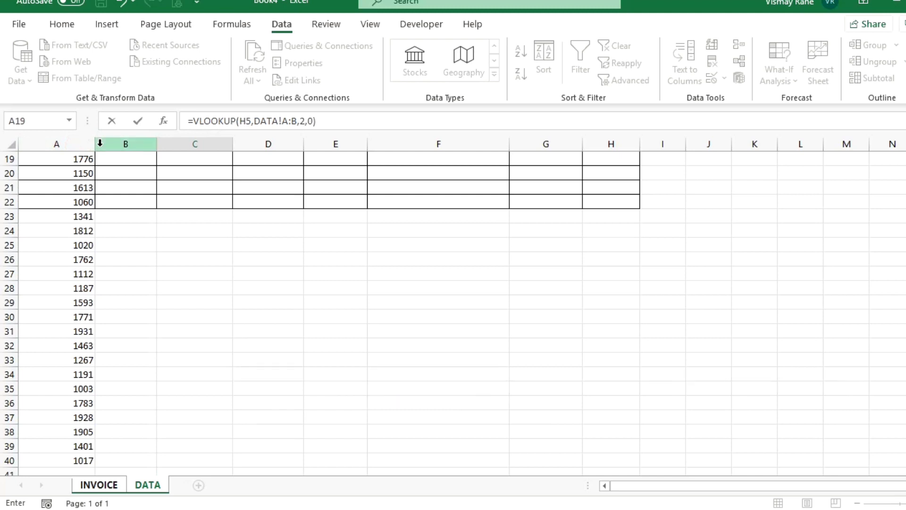
key("Return")
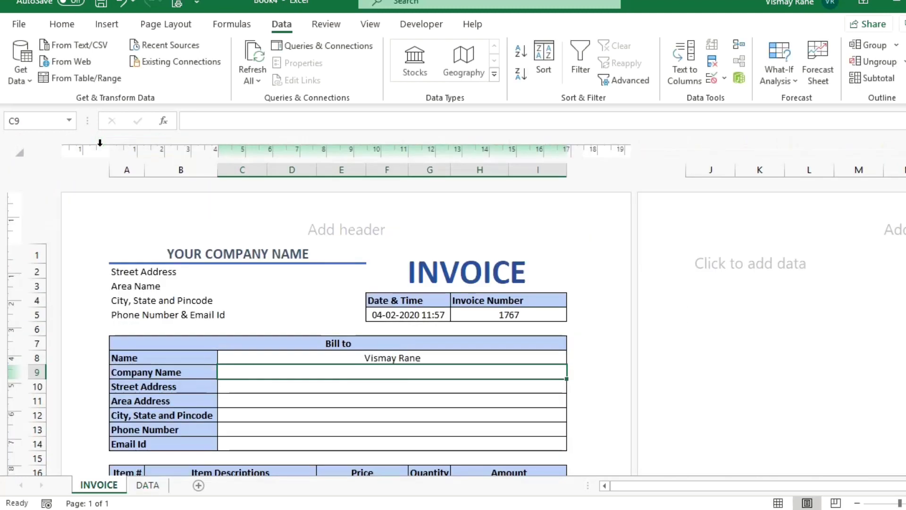
Enter =VLOOKUP(H5,DATA!A:C,3,0) in C9 for the Company Name.
type("=vlo")
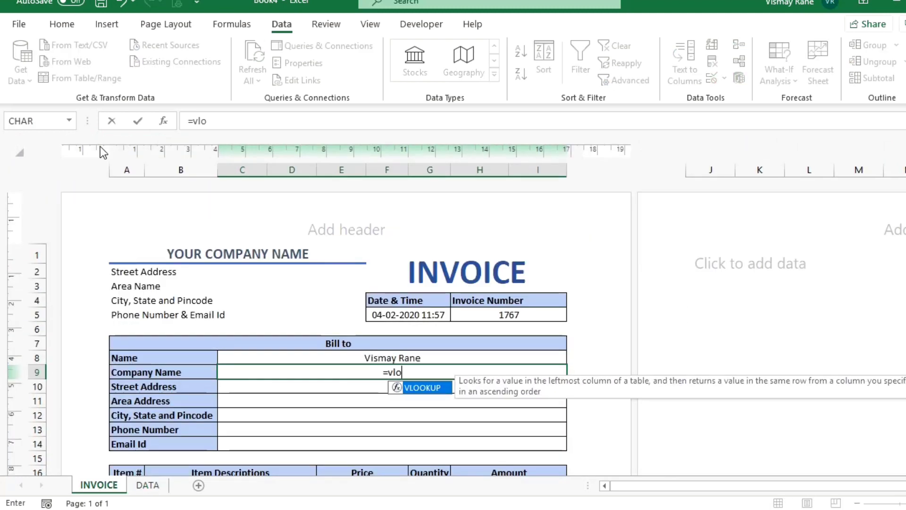
key("Tab")
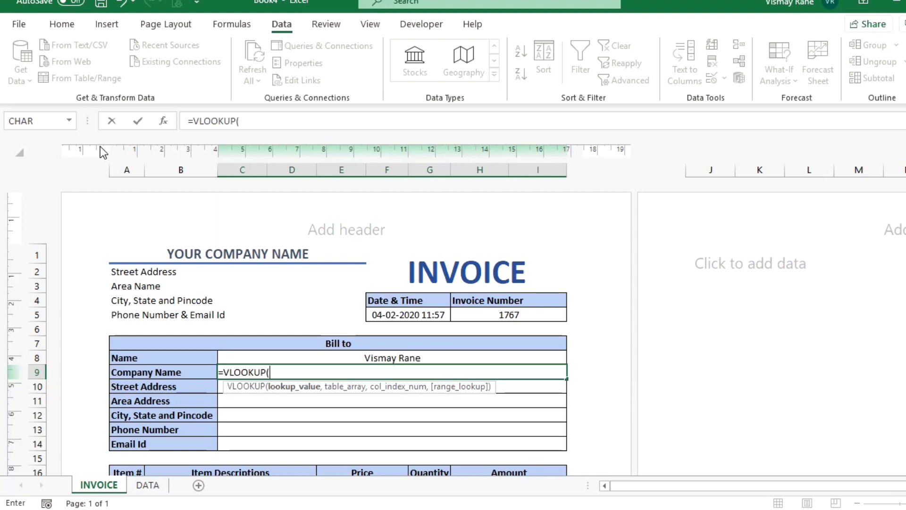
left_click(501, 315)
type(",")
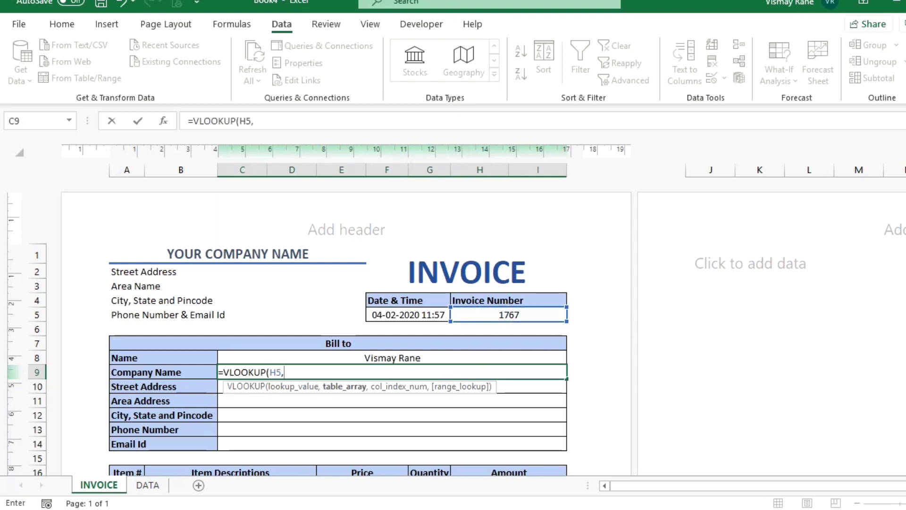
left_click(147, 485)
left_click(97, 288)
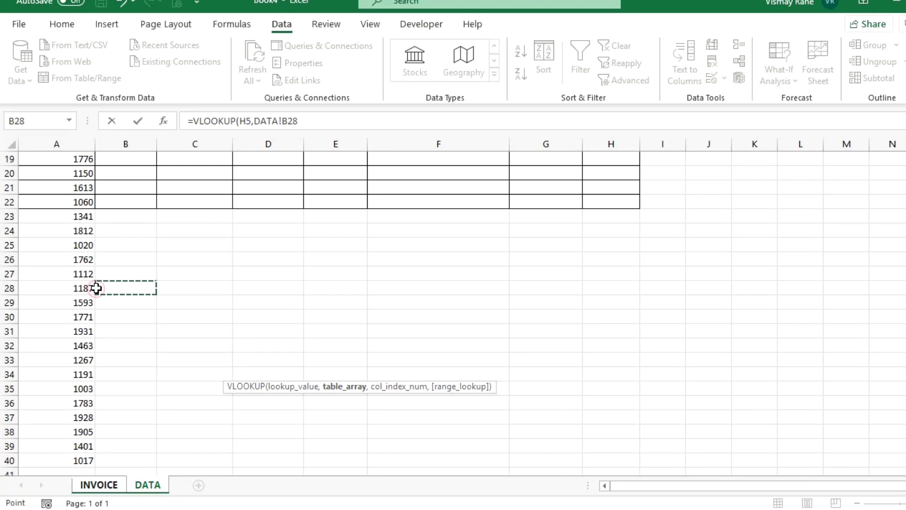
scroll(97, 288, "up", 5)
key("ctrl+Home")
key("ctrl+space")
key("shift+Right")
key("shift+Right")
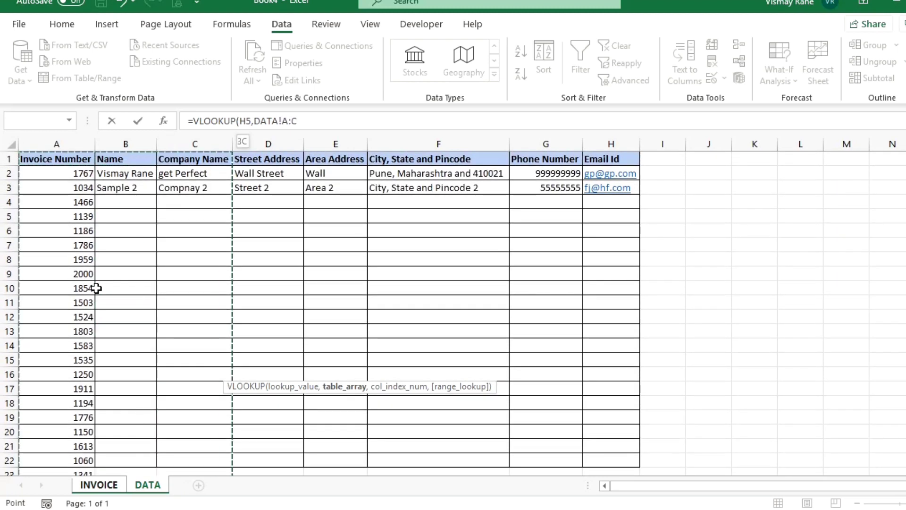
type(",3,0")
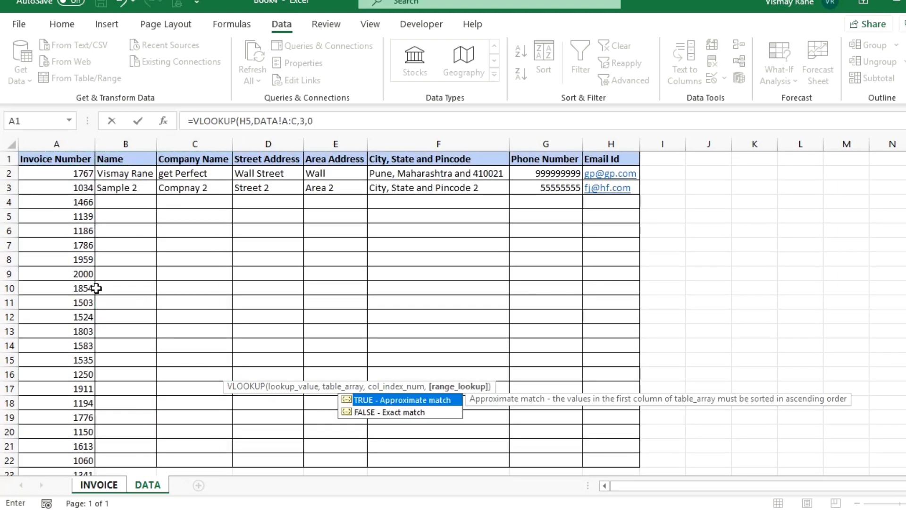
type(")")
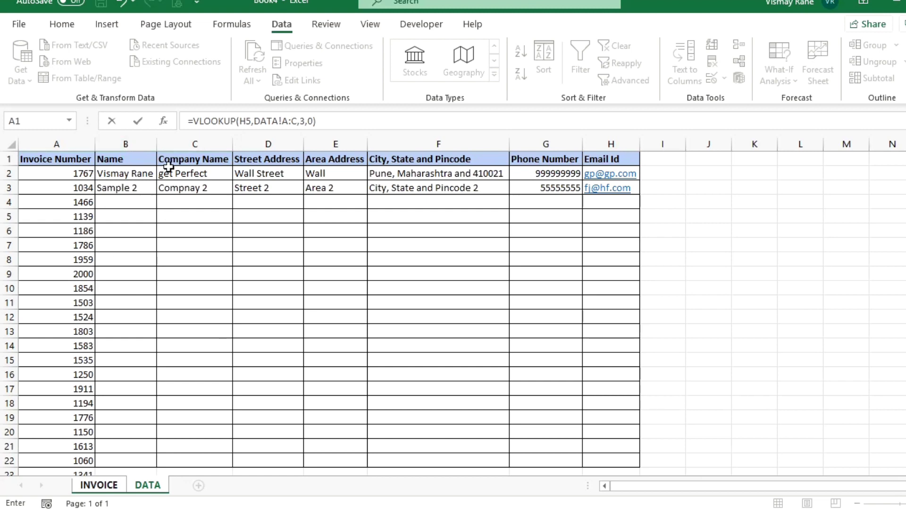
key("Return")
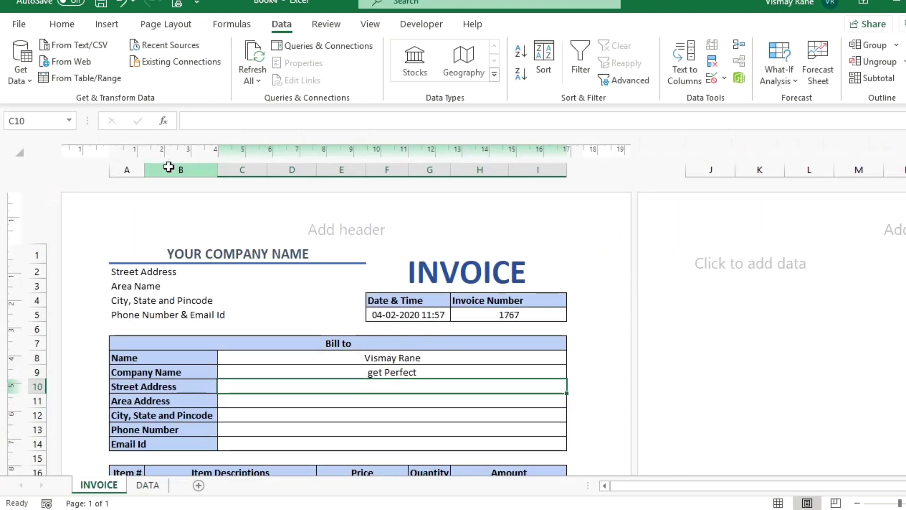
Enter =VLOOKUP(H5,DATA!A:D,4,0) in C10 for the Street Address.
type("=vlo")
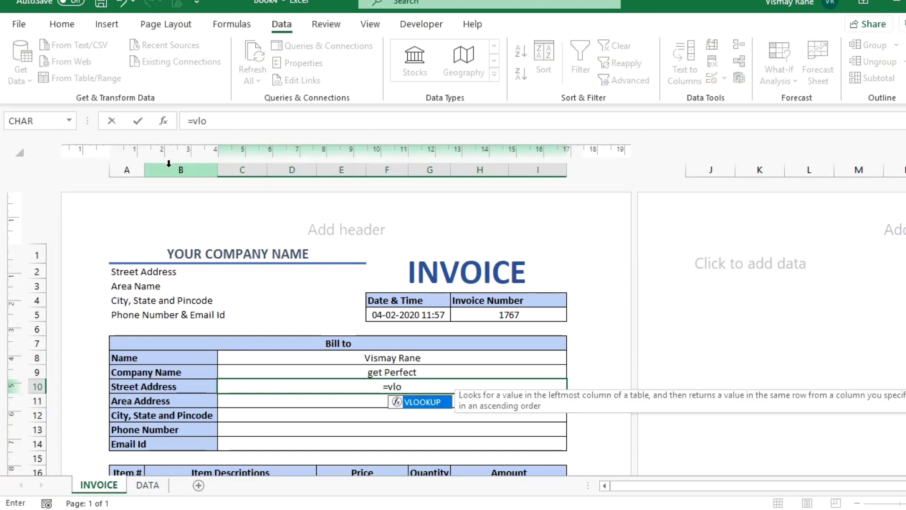
key("Tab")
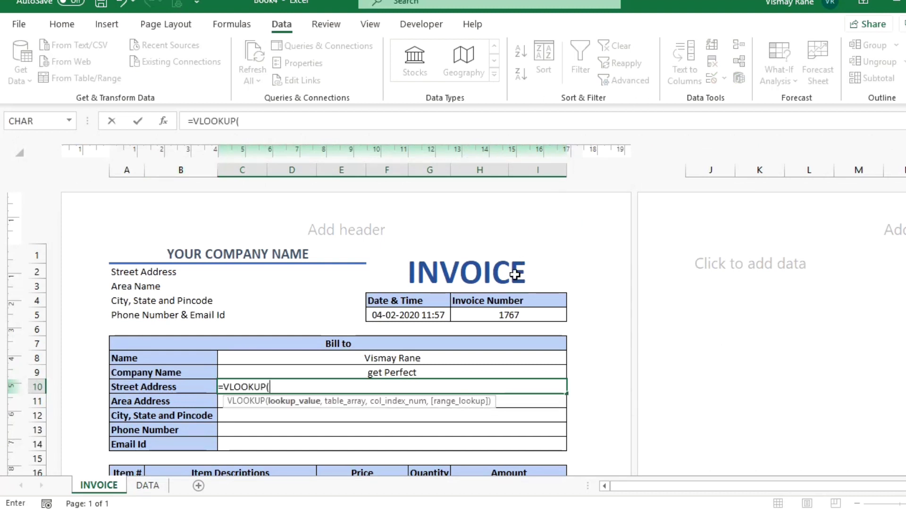
left_click(485, 321)
type(",")
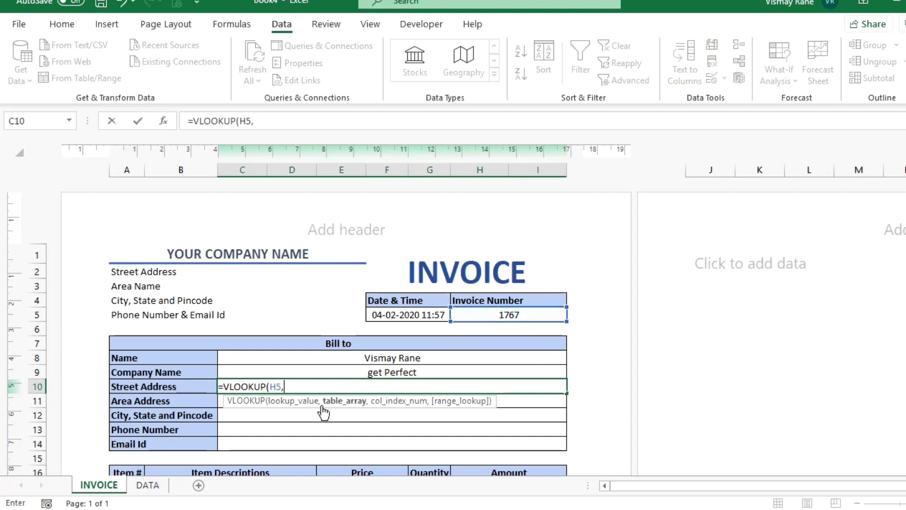
left_click(148, 485)
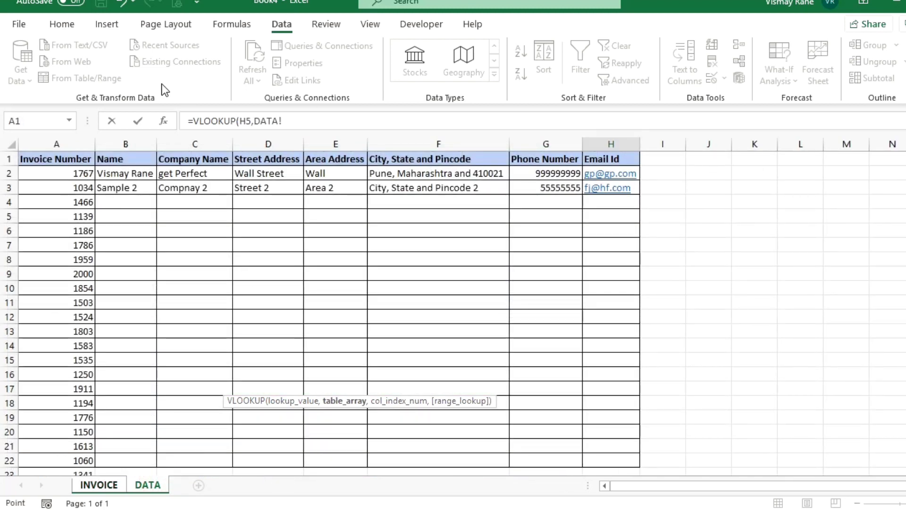
left_click_drag(69, 139, 238, 124)
type(",4")
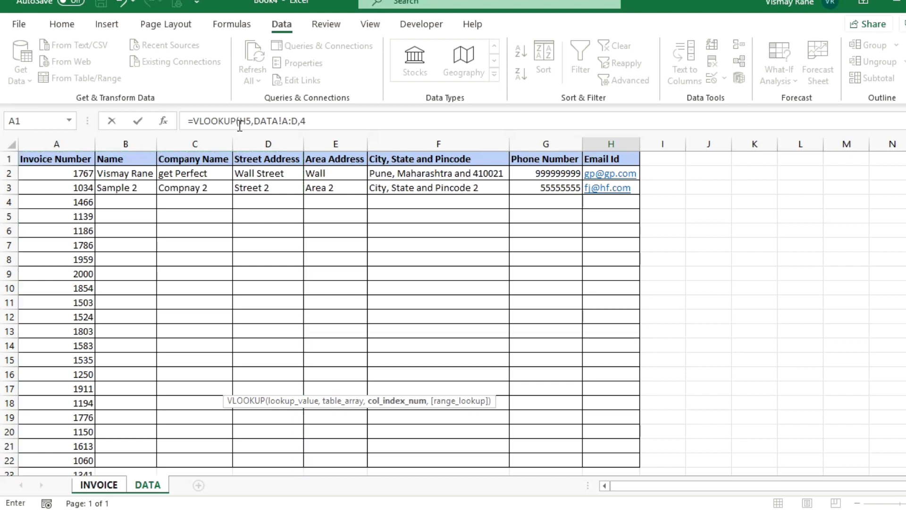
type(",)")
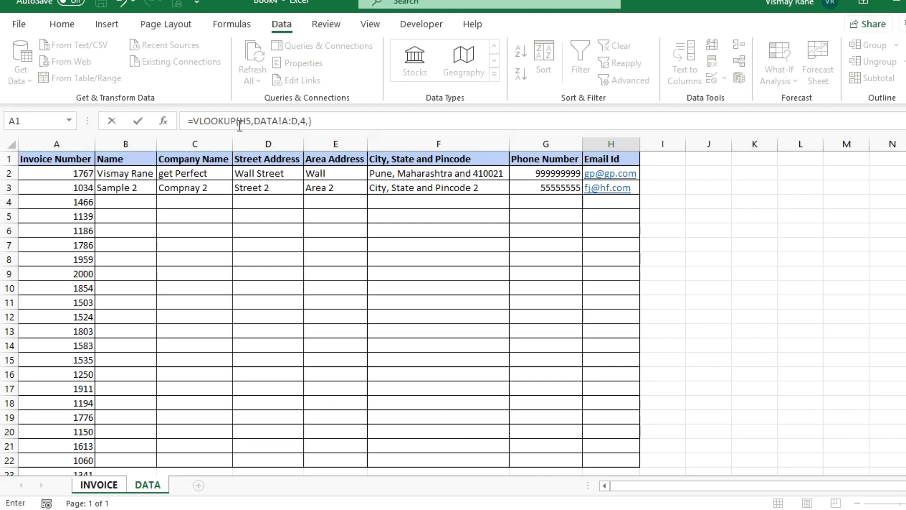
key("BackSpace")
type("0)")
key("Return")
Enter =VLOOKUP(H5,DATA!A:E,5,0) in C11 for the Area Address.
type("=vlo")
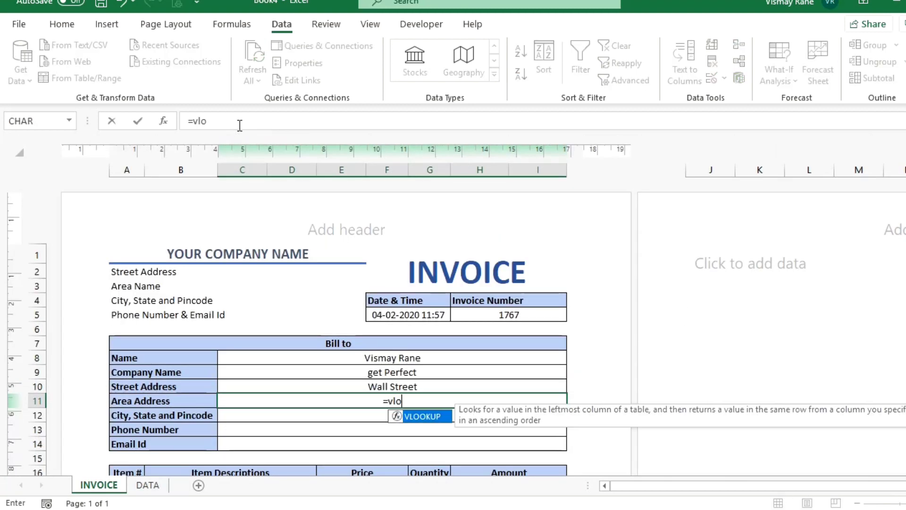
key("Tab")
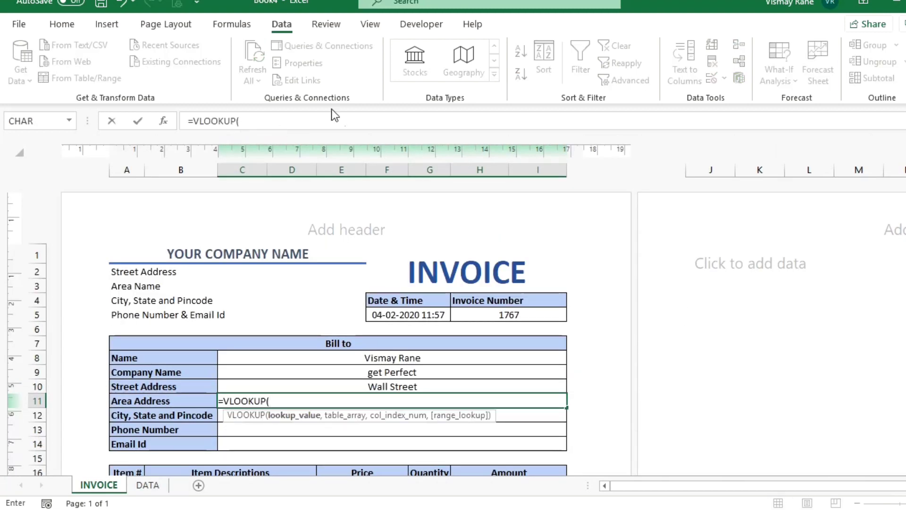
left_click(507, 314)
type(",")
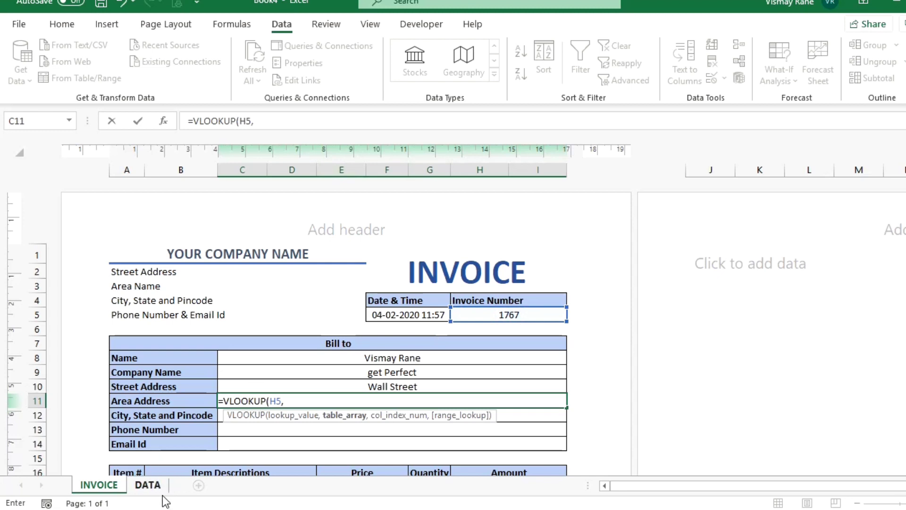
left_click(150, 486)
left_click_drag(323, 139, 49, 162)
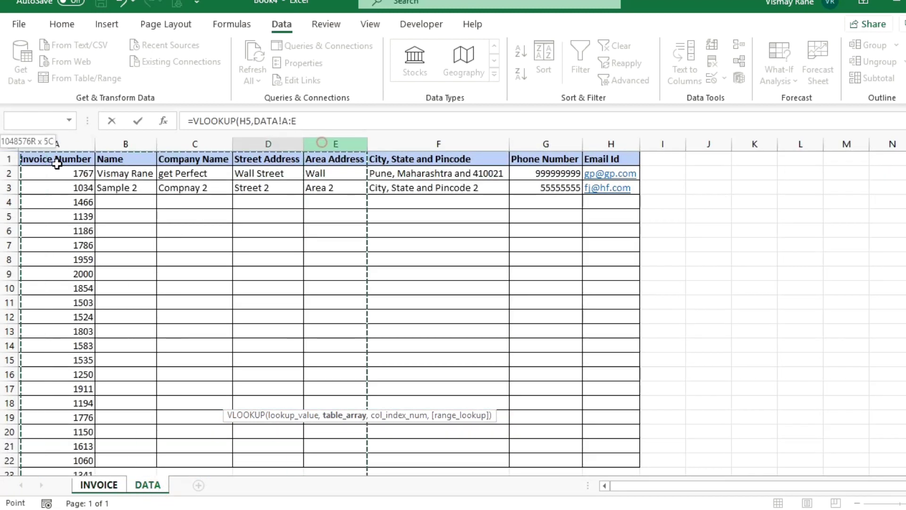
type(",")
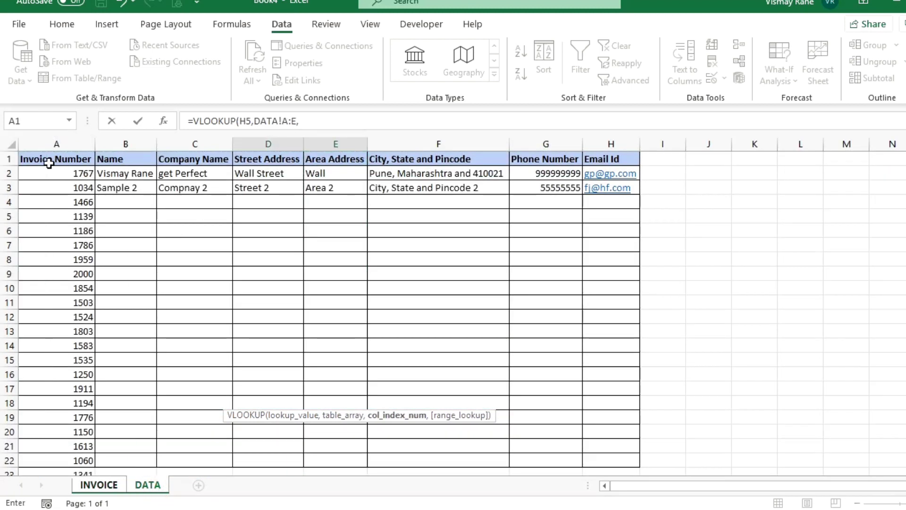
type("5")
type(",0)")
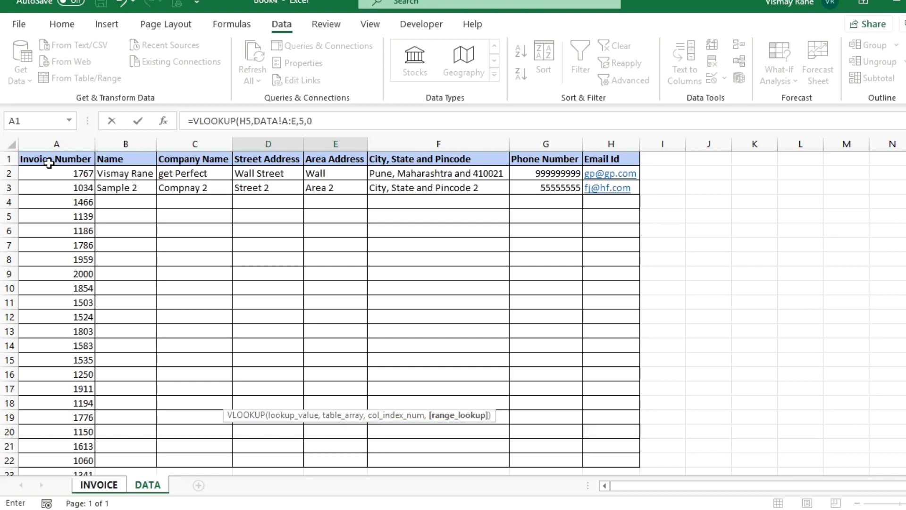
key("Return")
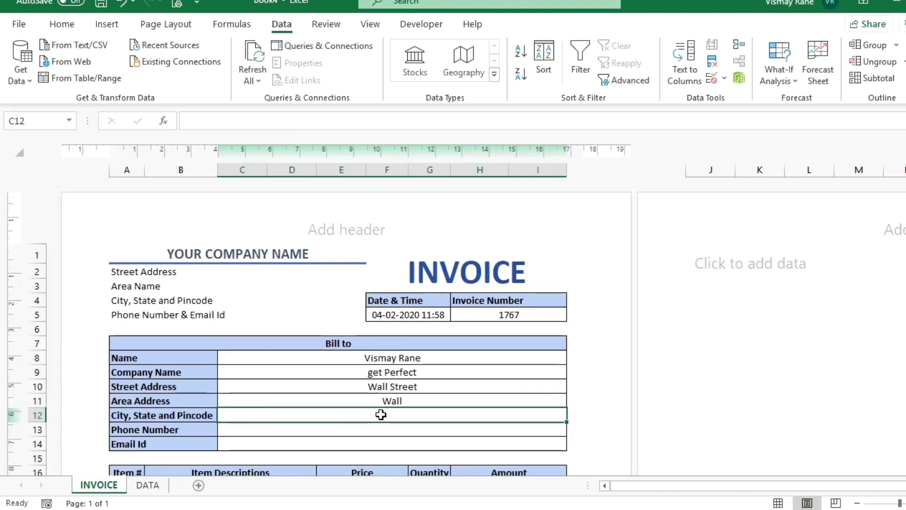
Enter =VLOOKUP(H5,DATA!A:F,6,0) in C12 for City, State and Pincode.
type("=vloo")
key("Tab")
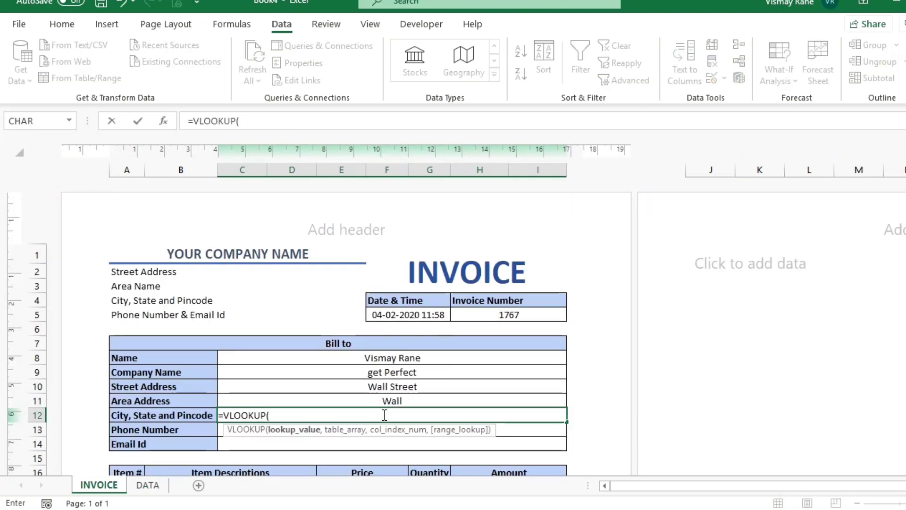
left_click(505, 314)
type(",")
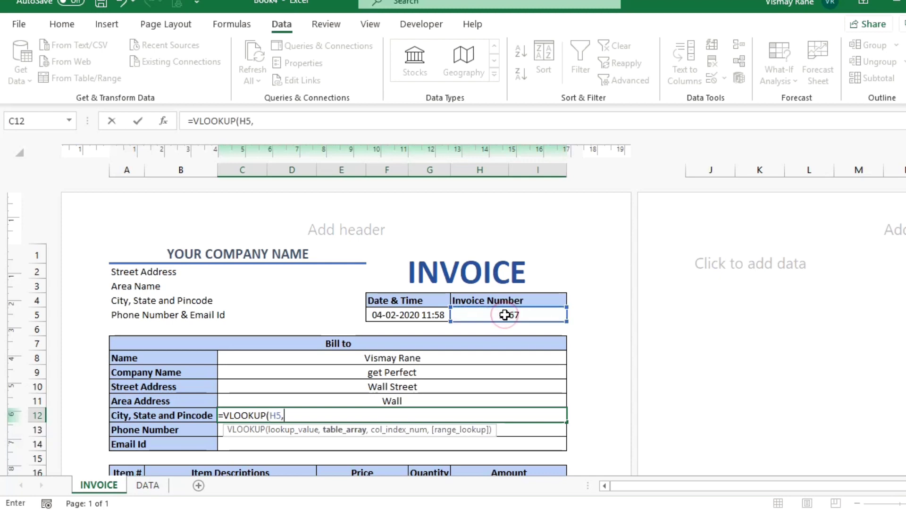
left_click(148, 485)
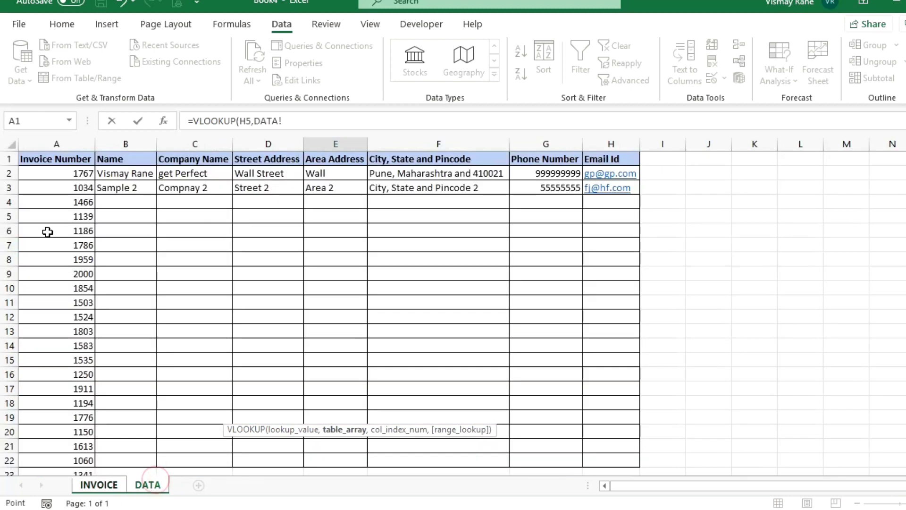
left_click_drag(73, 144, 403, 129)
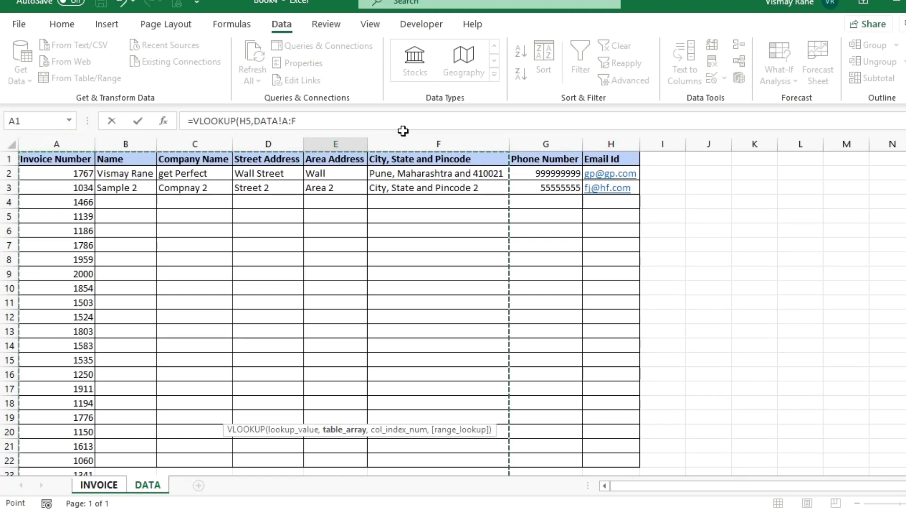
type(",6,0)")
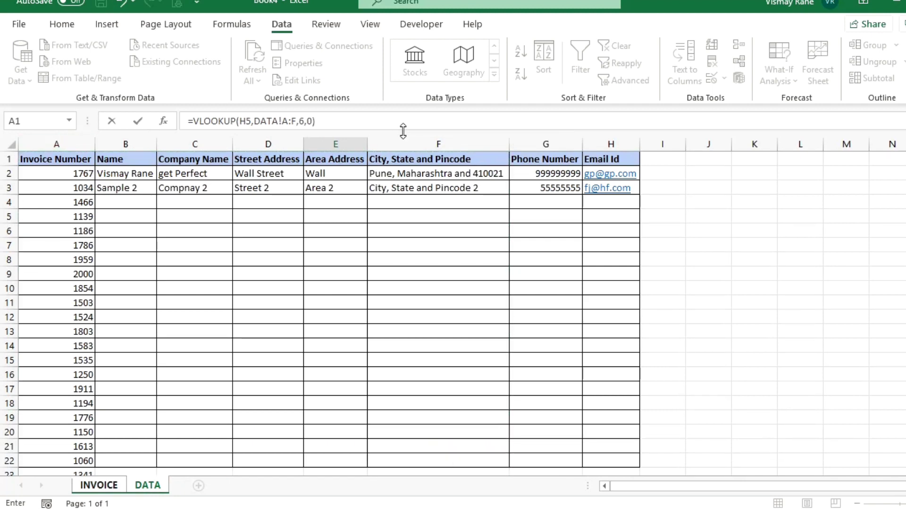
key("Return")
Enter =VLOOKUP(H5,DATA!A:G,7,0) in C13 for the Phone Number.
type("=vloo")
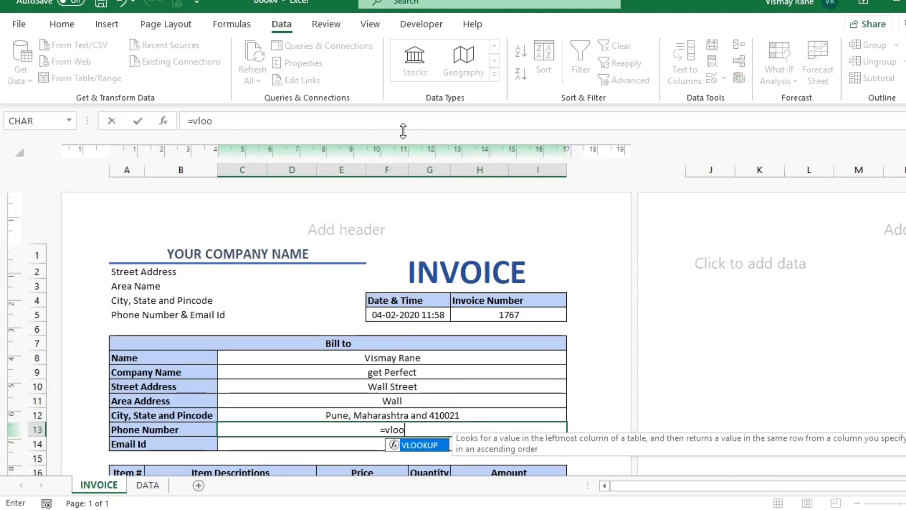
key("Tab")
left_click(464, 311)
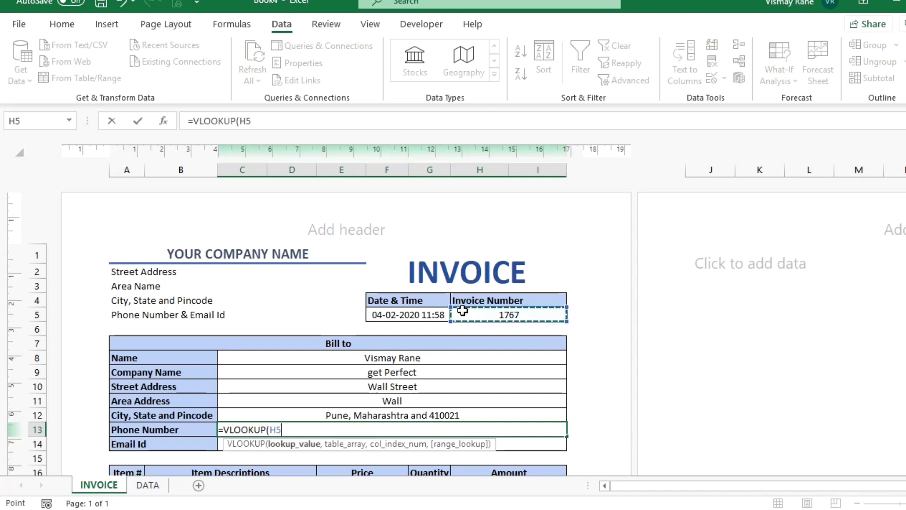
type(",")
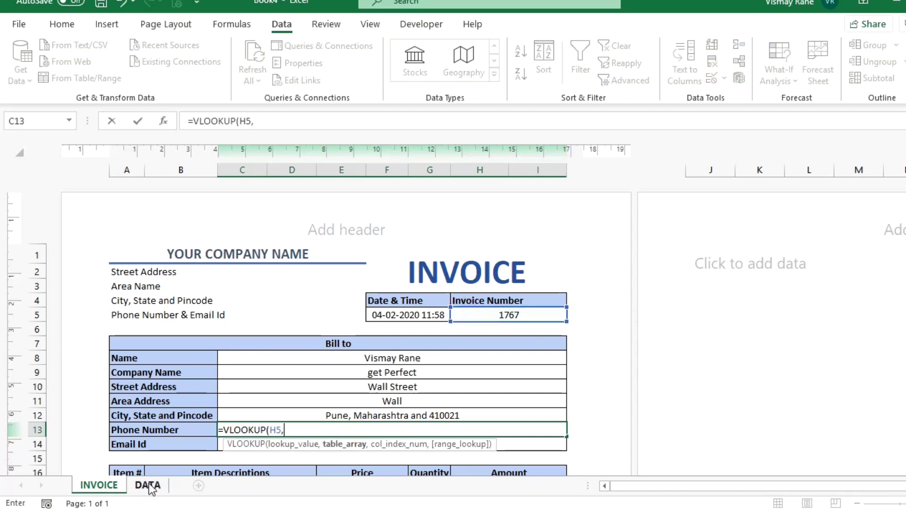
left_click(148, 484)
left_click_drag(54, 144, 518, 191)
type(",7,")
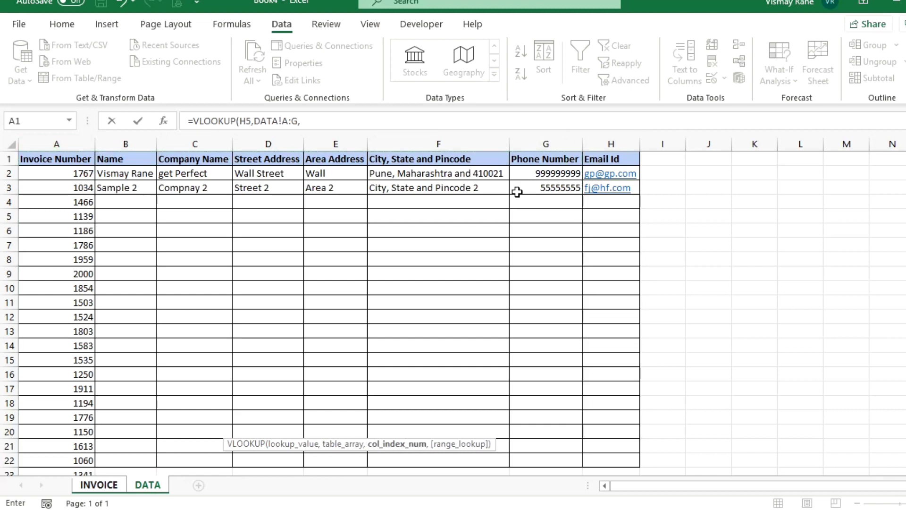
type("0)")
key("Return")
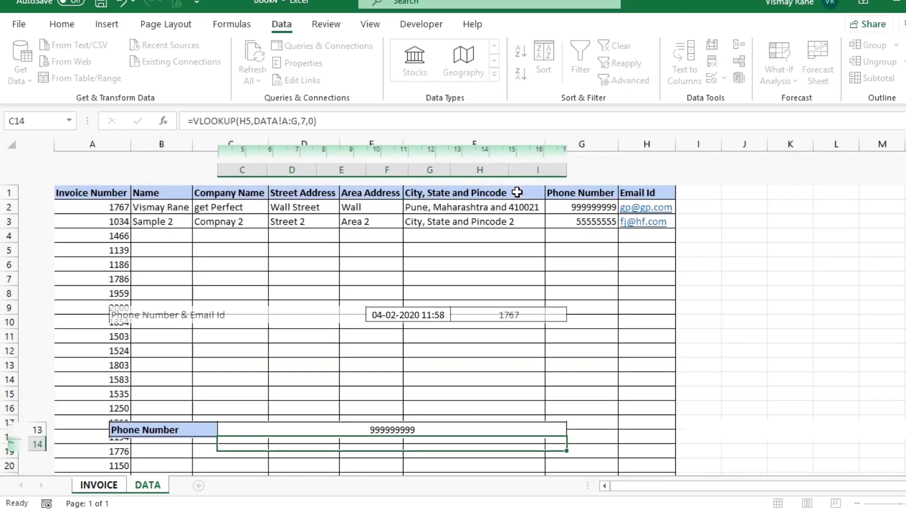
Enter =VLOOKUP(H5,DATA!A:H,8,0) in C14 for the Email Id, then review the results.
type("=vlo")
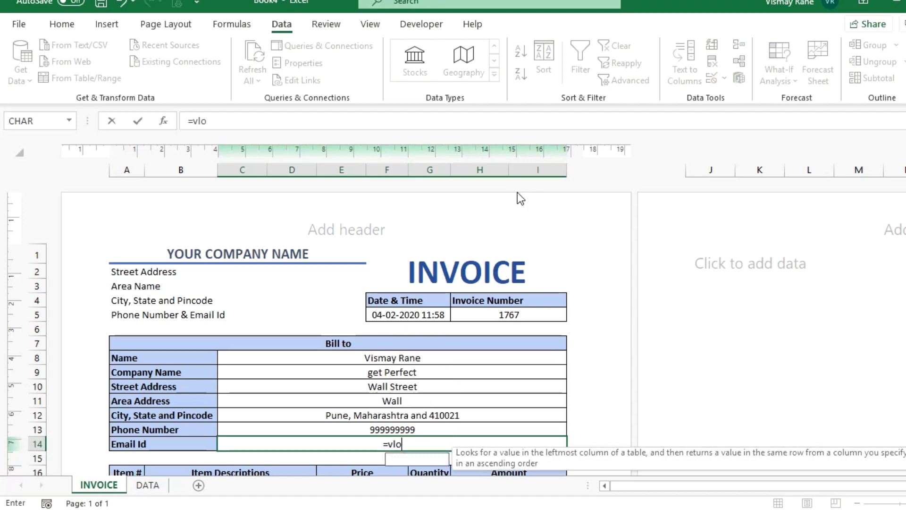
key("Tab")
left_click(494, 311)
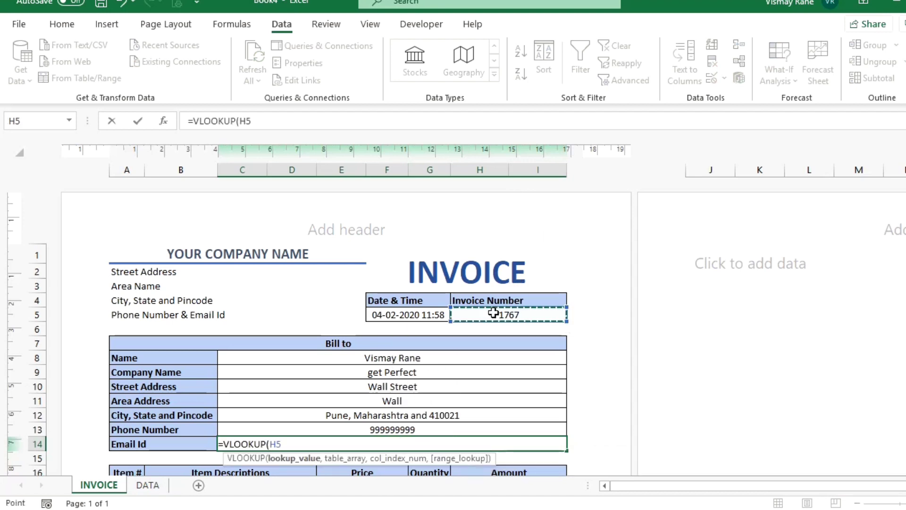
type(",")
left_click(160, 489)
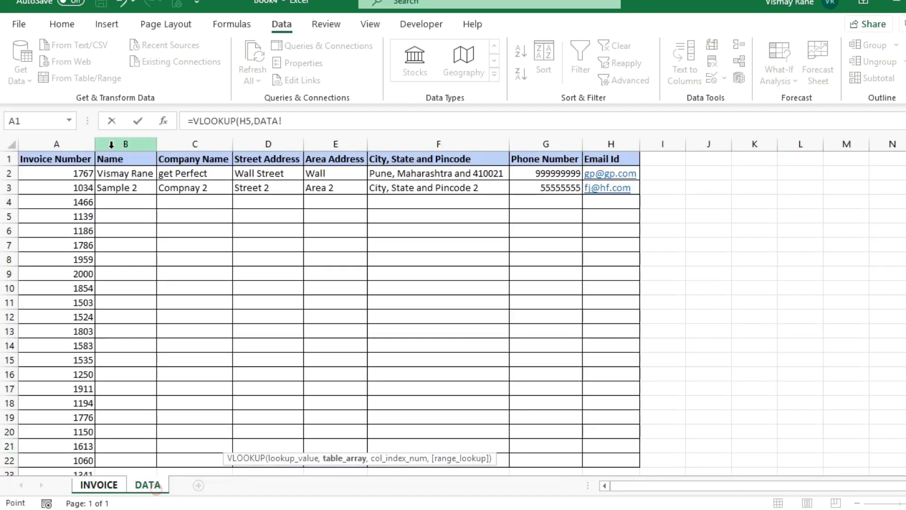
left_click_drag(54, 142, 630, 160)
type(",8,0)")
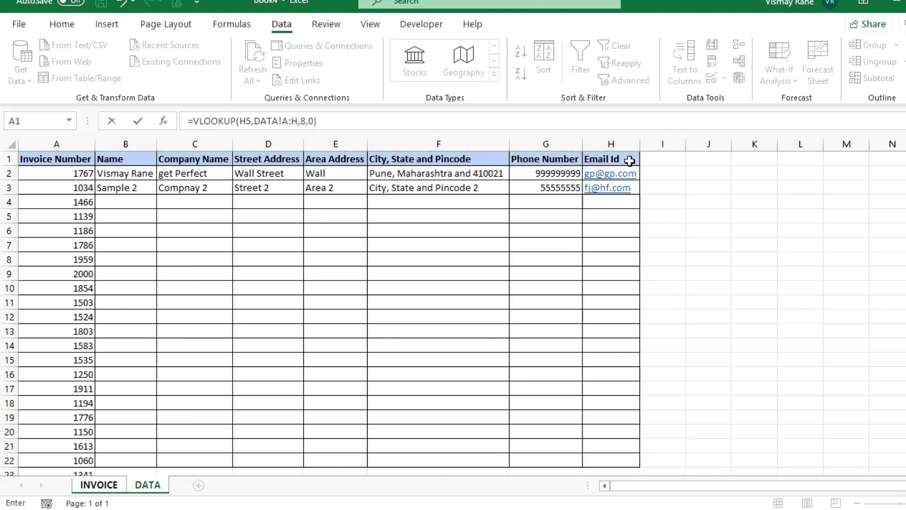
key("Return")
key("Up")
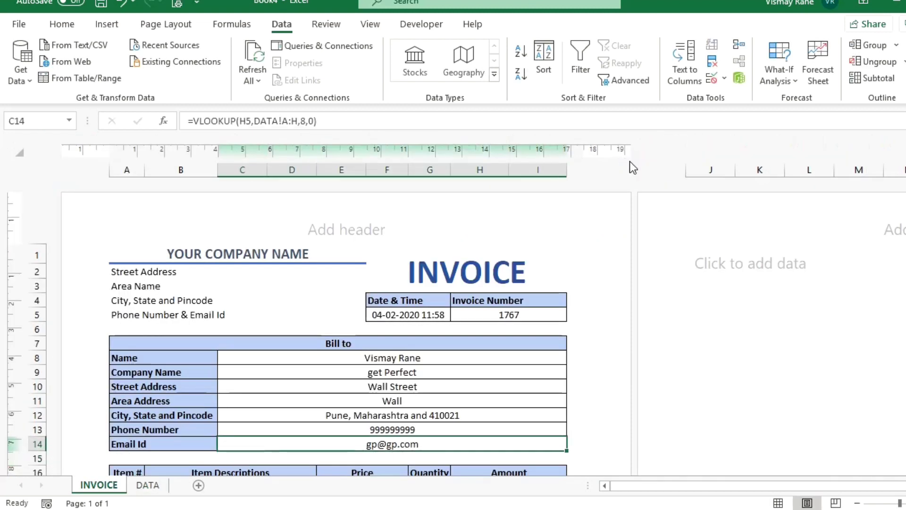
key("shift+Up")
key("shift+Up")
key("shift+Up")
key("shift+Up")
key("shift+Up")
key("shift+Up")
key("Up")
key("Up")
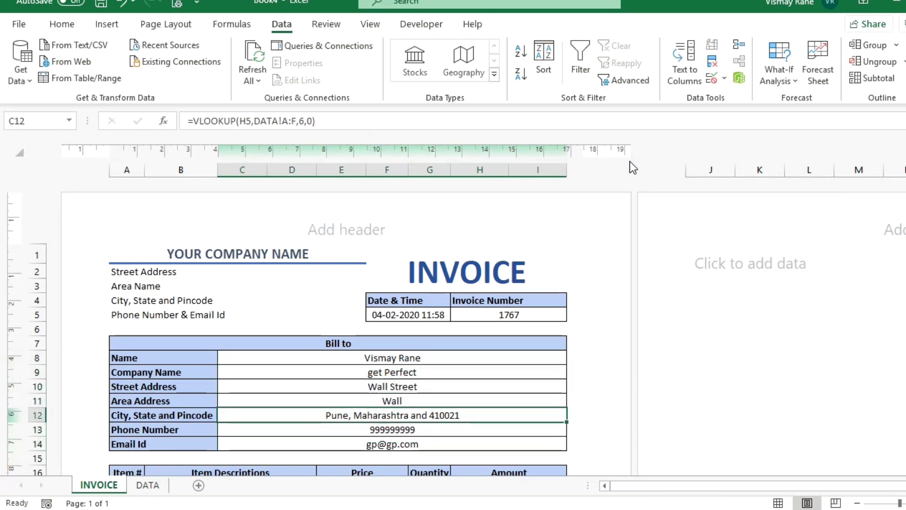
Choose invoice 1034 in H5, check the updated Bill-to details, and preview the printout.
left_click(501, 311)
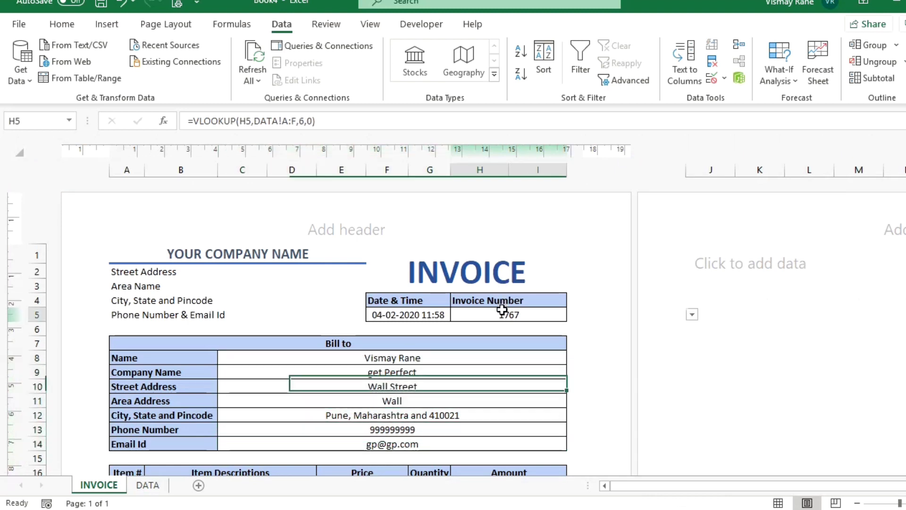
left_click(693, 315)
left_click(489, 335)
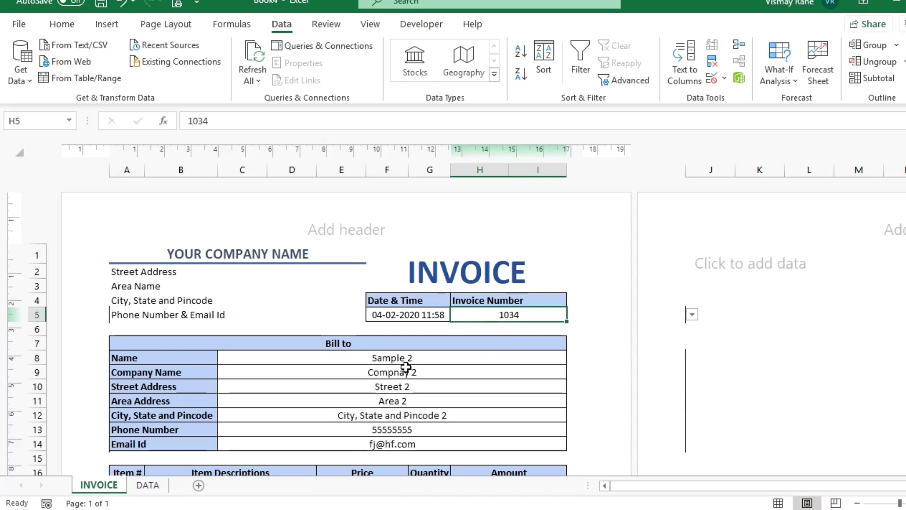
left_click_drag(404, 362, 374, 428)
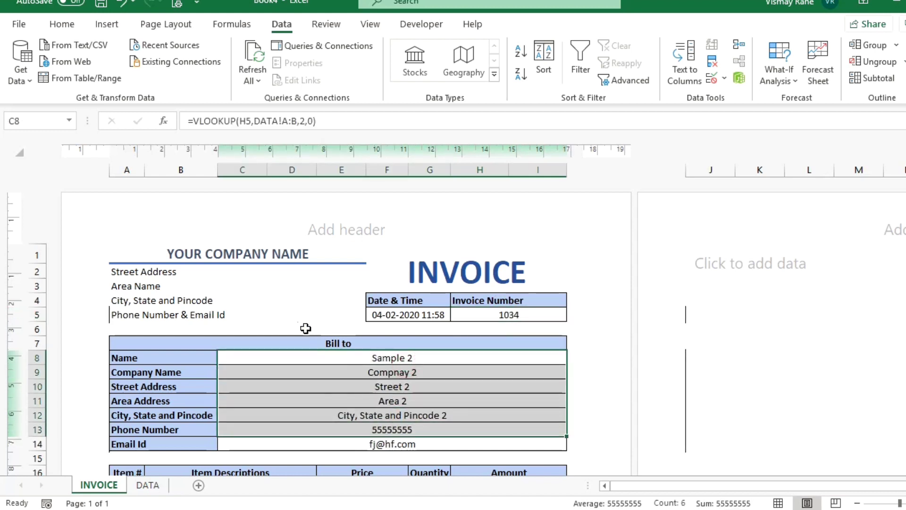
left_click(293, 303)
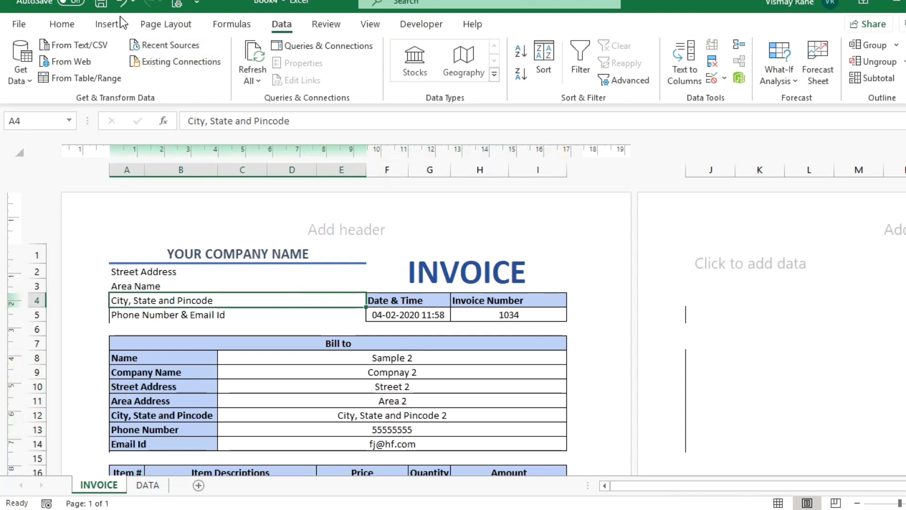
key("ctrl+p")
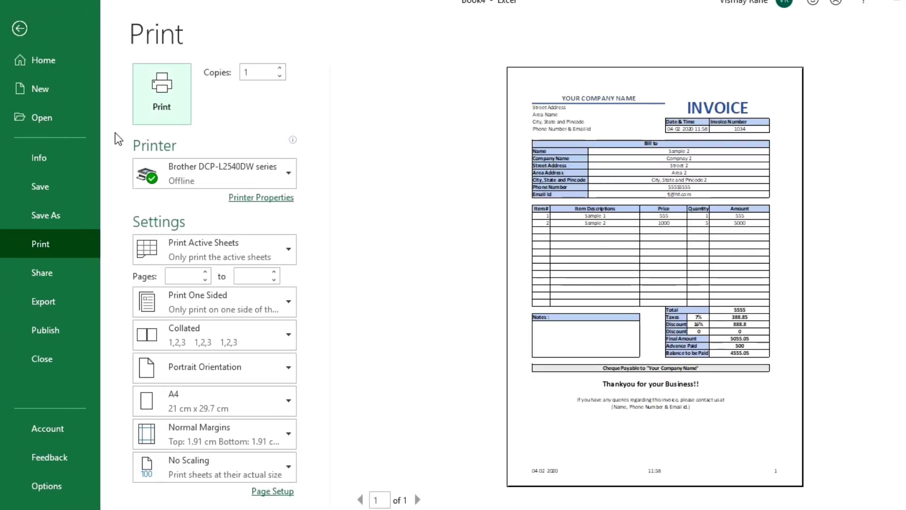
left_click(20, 26)
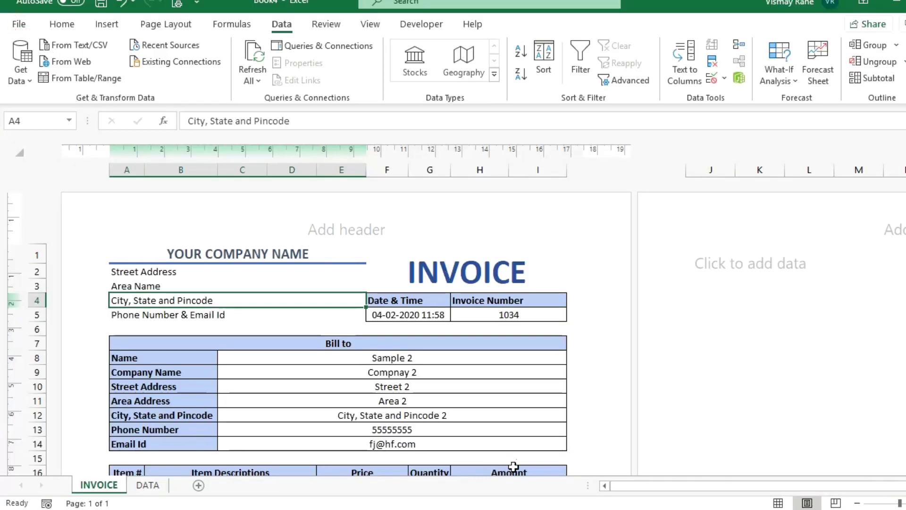
left_click(144, 486)
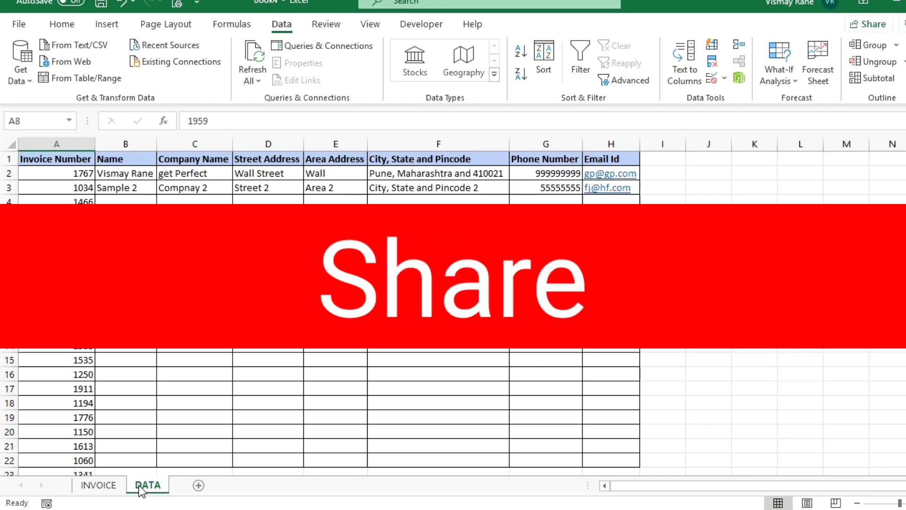
left_click(99, 479)
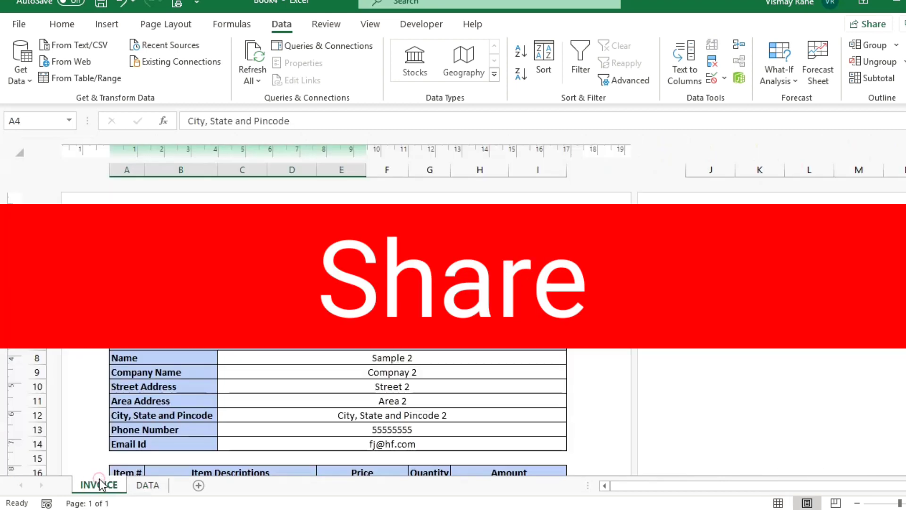